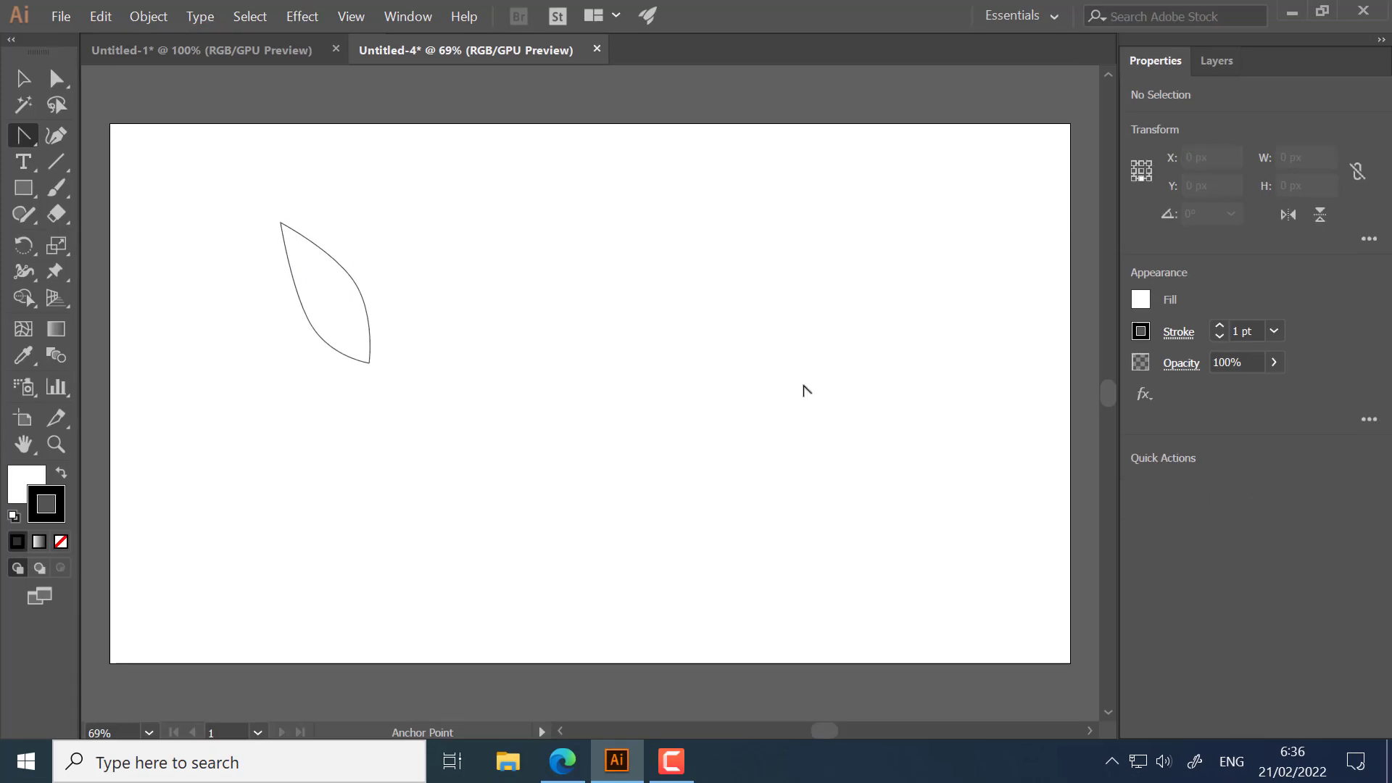
Step: Reflect the leaf shape about the vertical axis as a copy
{"action": "left_click_drag", "start_coordinate": [467, 288], "coordinate": [309, 383]}
{"action": "right_click", "coordinate": [347, 320]}
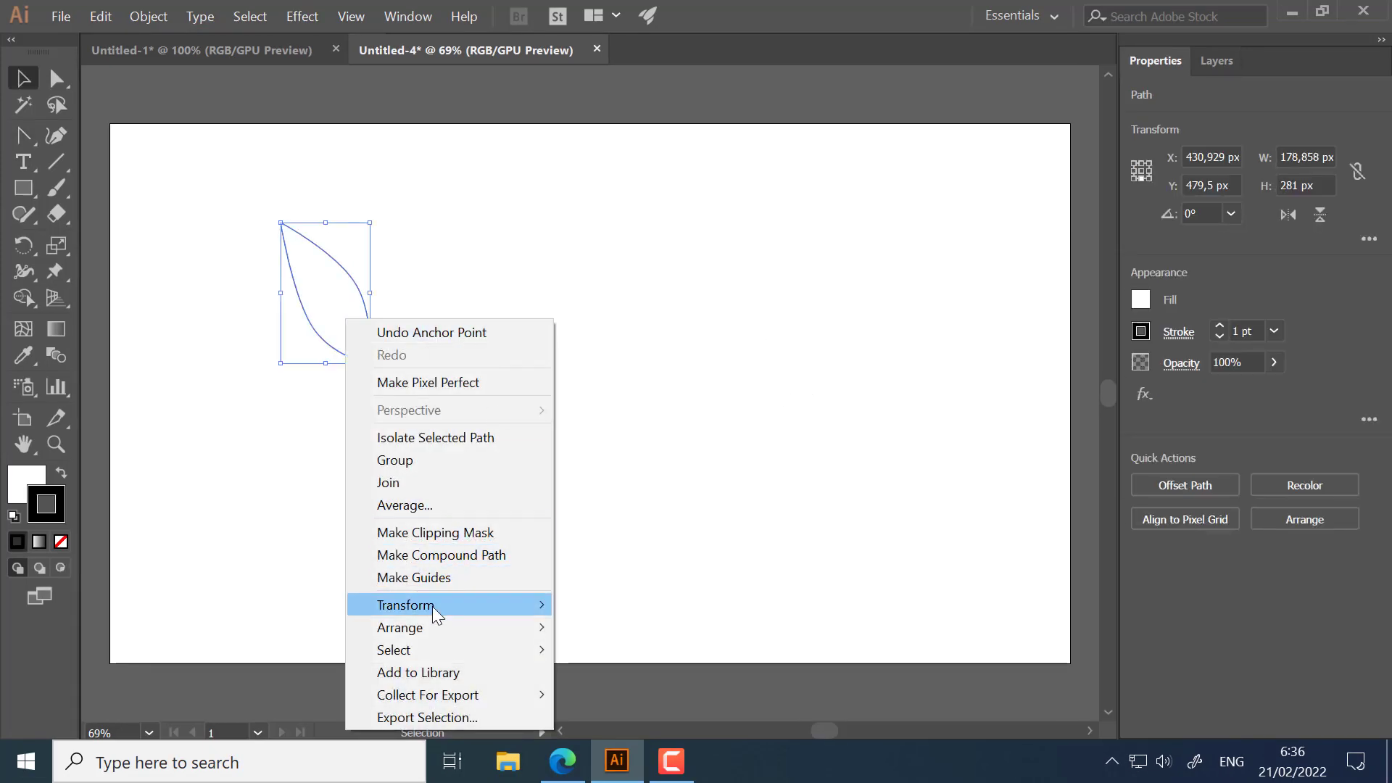
{"action": "mouse_move", "coordinate": [432, 609]}
{"action": "left_click", "coordinate": [615, 505]}
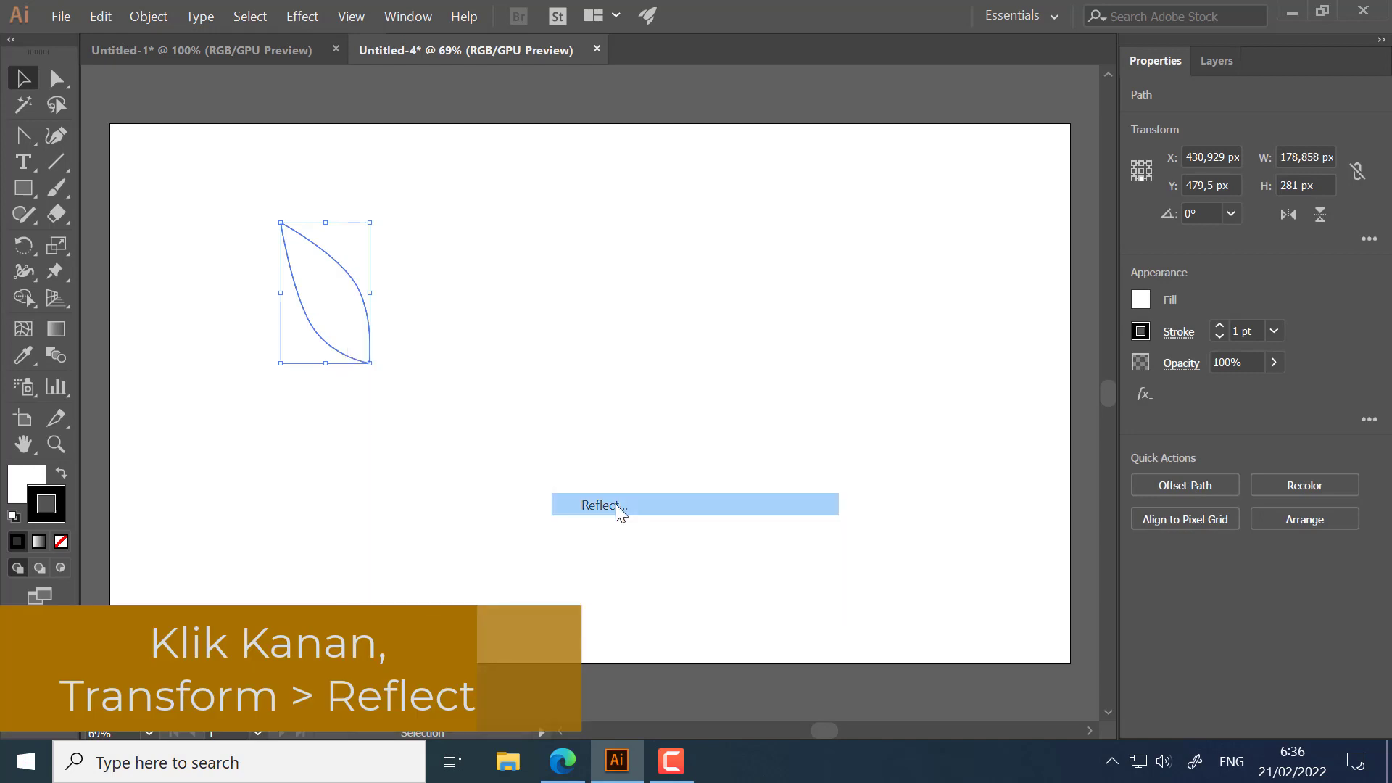
{"action": "left_click_drag", "start_coordinate": [567, 181], "coordinate": [867, 181]}
{"action": "left_click", "coordinate": [713, 453]}
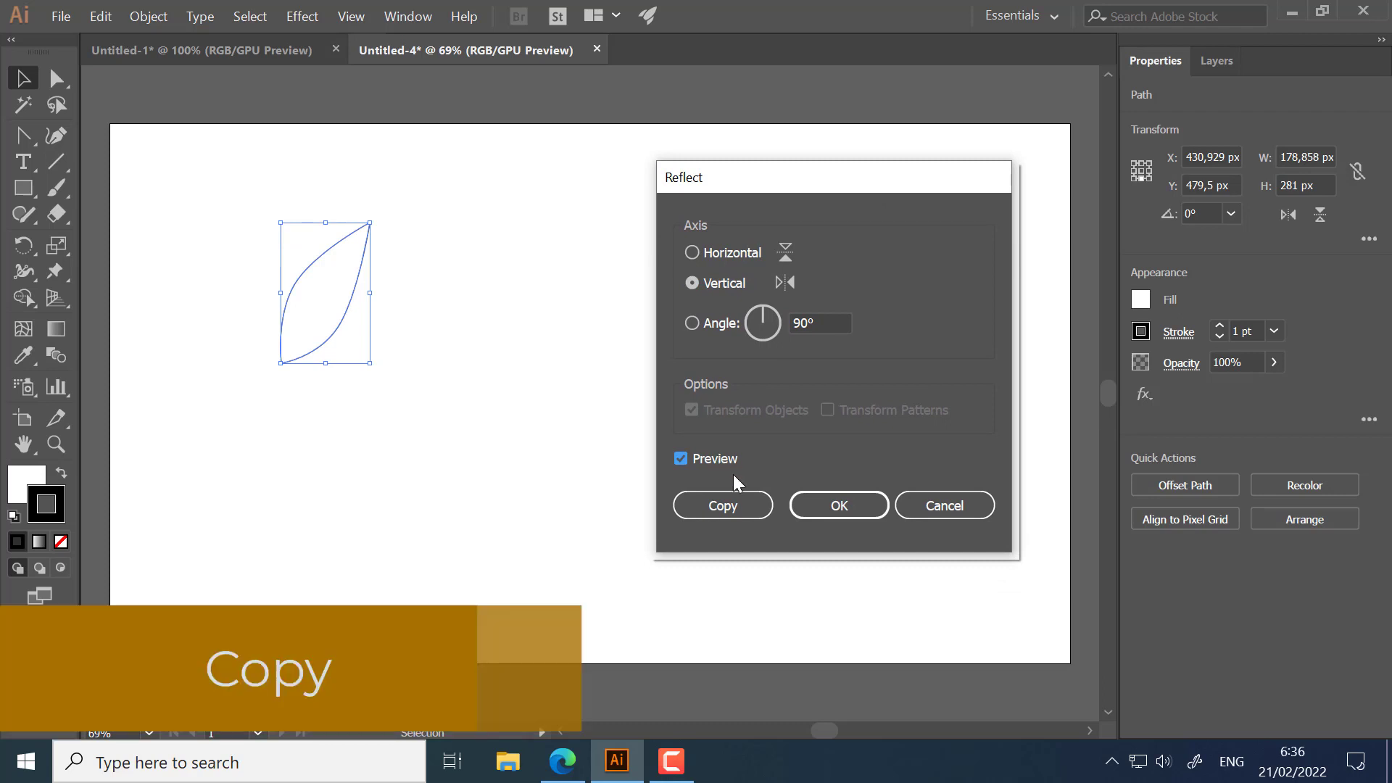
{"action": "left_click", "coordinate": [739, 512]}
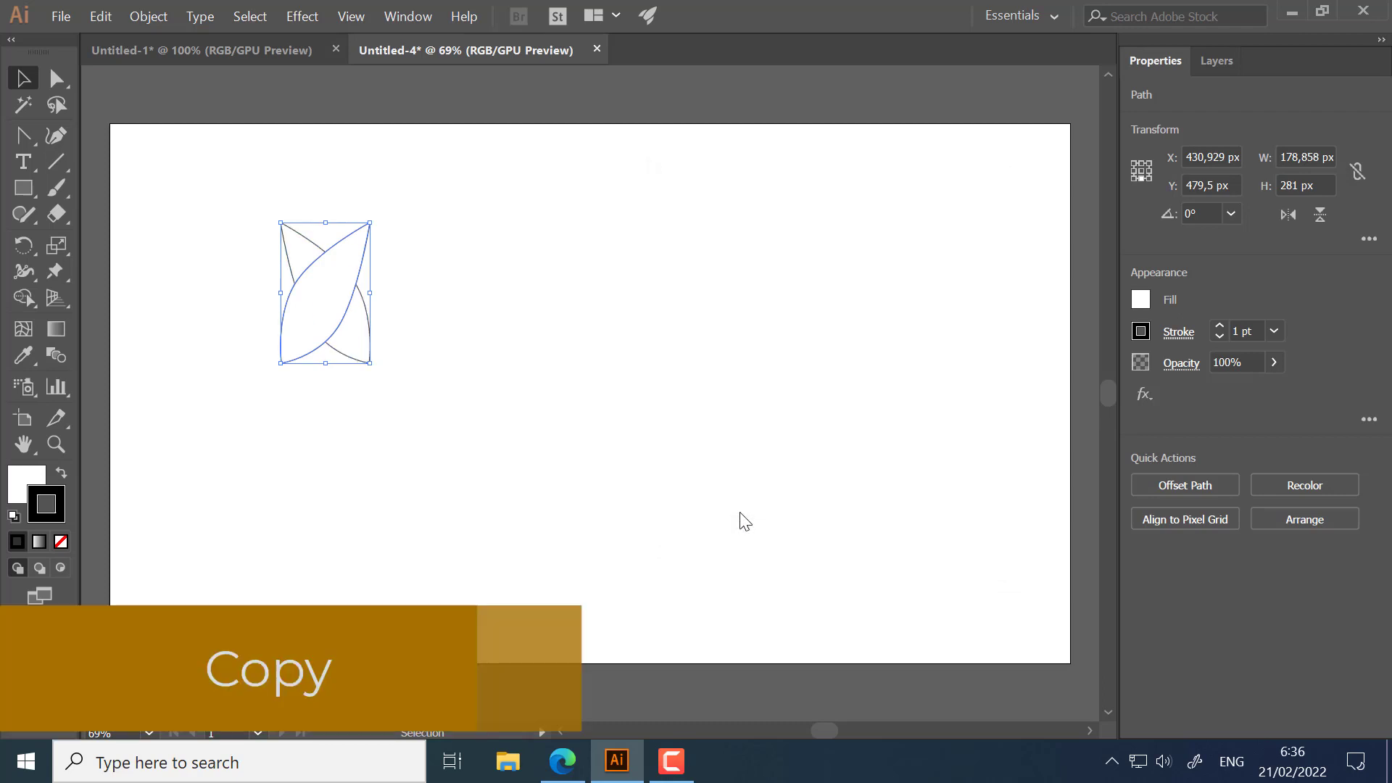
{"action": "left_click", "coordinate": [740, 488]}
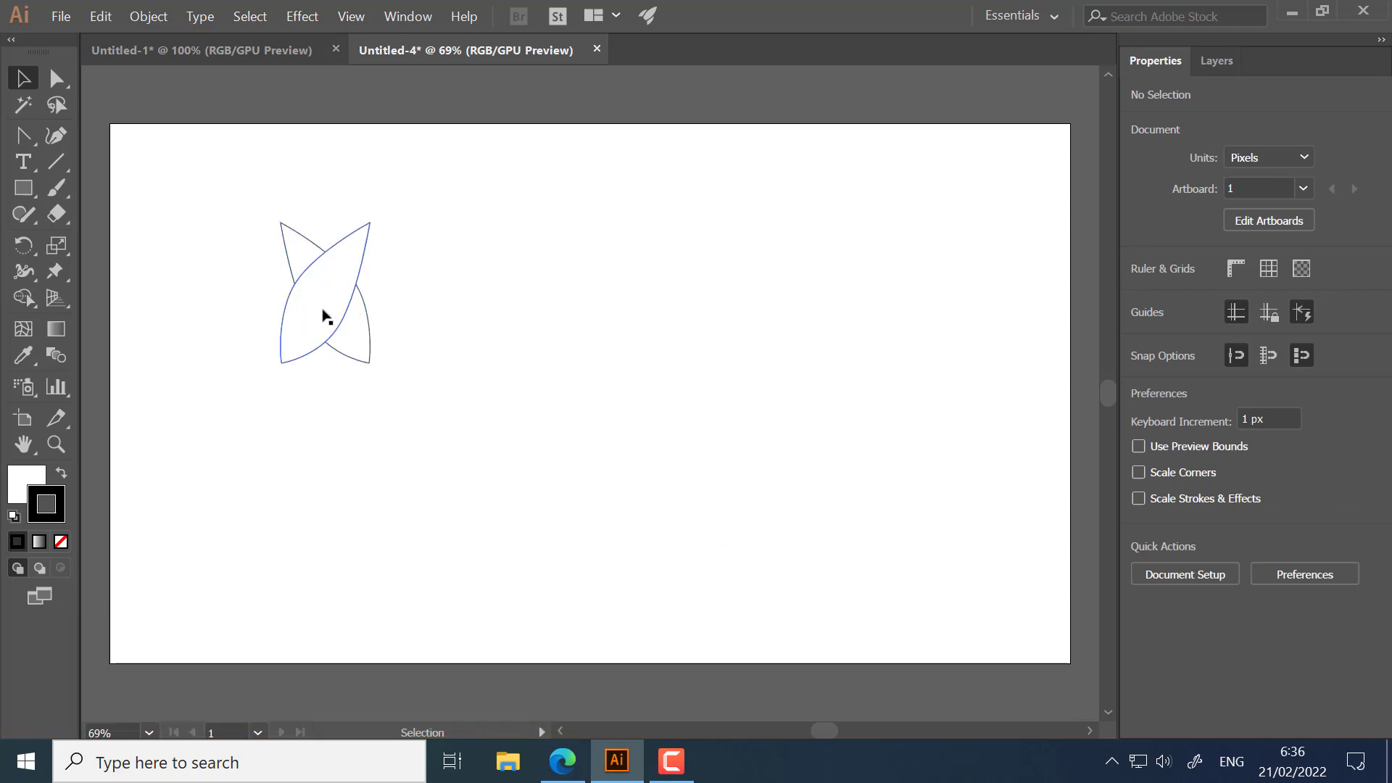
Step: Move the mirrored leaf horizontally beside the original so their lower tips nearly meet
{"action": "left_click", "coordinate": [315, 348]}
{"action": "left_click_drag", "start_coordinate": [303, 356], "coordinate": [758, 479]}
{"action": "left_click", "coordinate": [488, 407]}
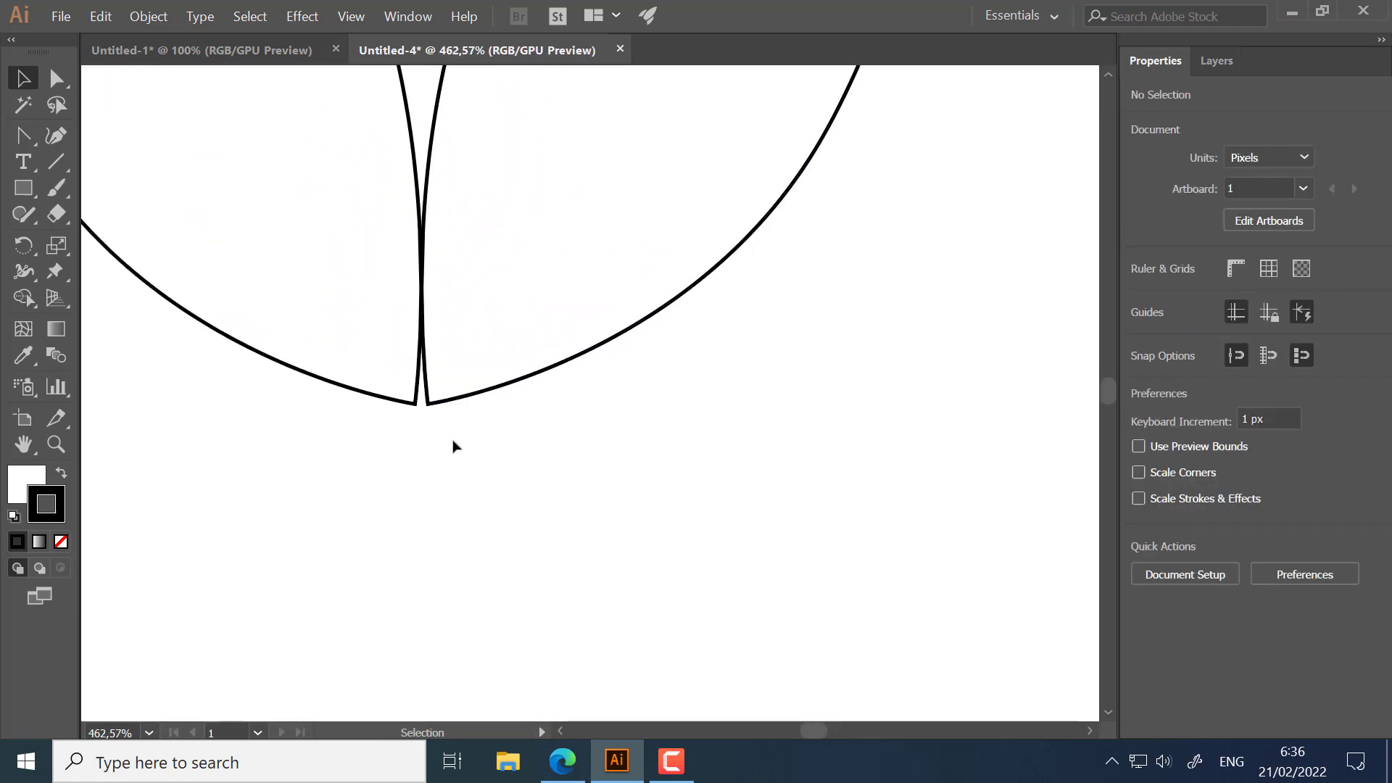
Step: Average the two leaves' lower tip anchor points along both axes so they share one position
{"action": "key", "text": "a"}
{"action": "left_click_drag", "start_coordinate": [473, 459], "coordinate": [350, 389]}
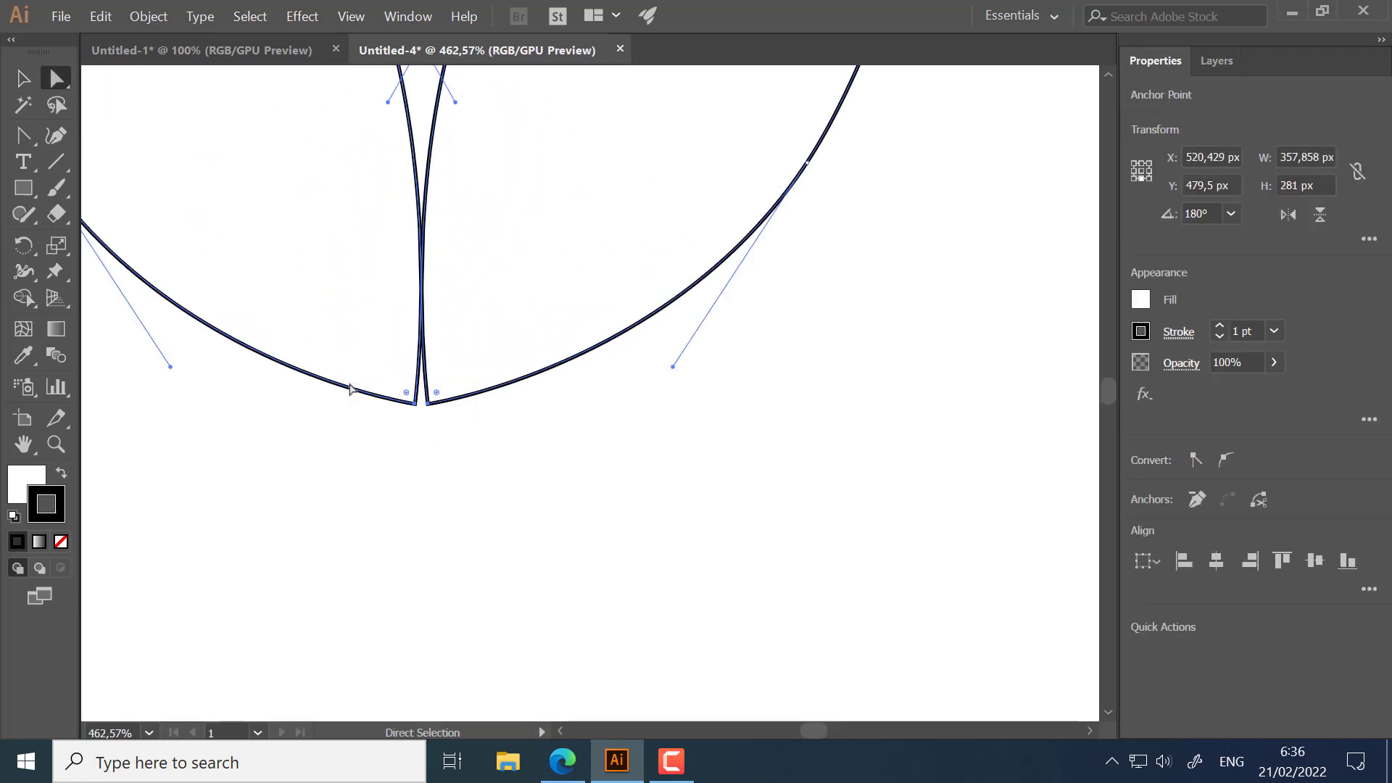
{"action": "right_click", "coordinate": [425, 409]}
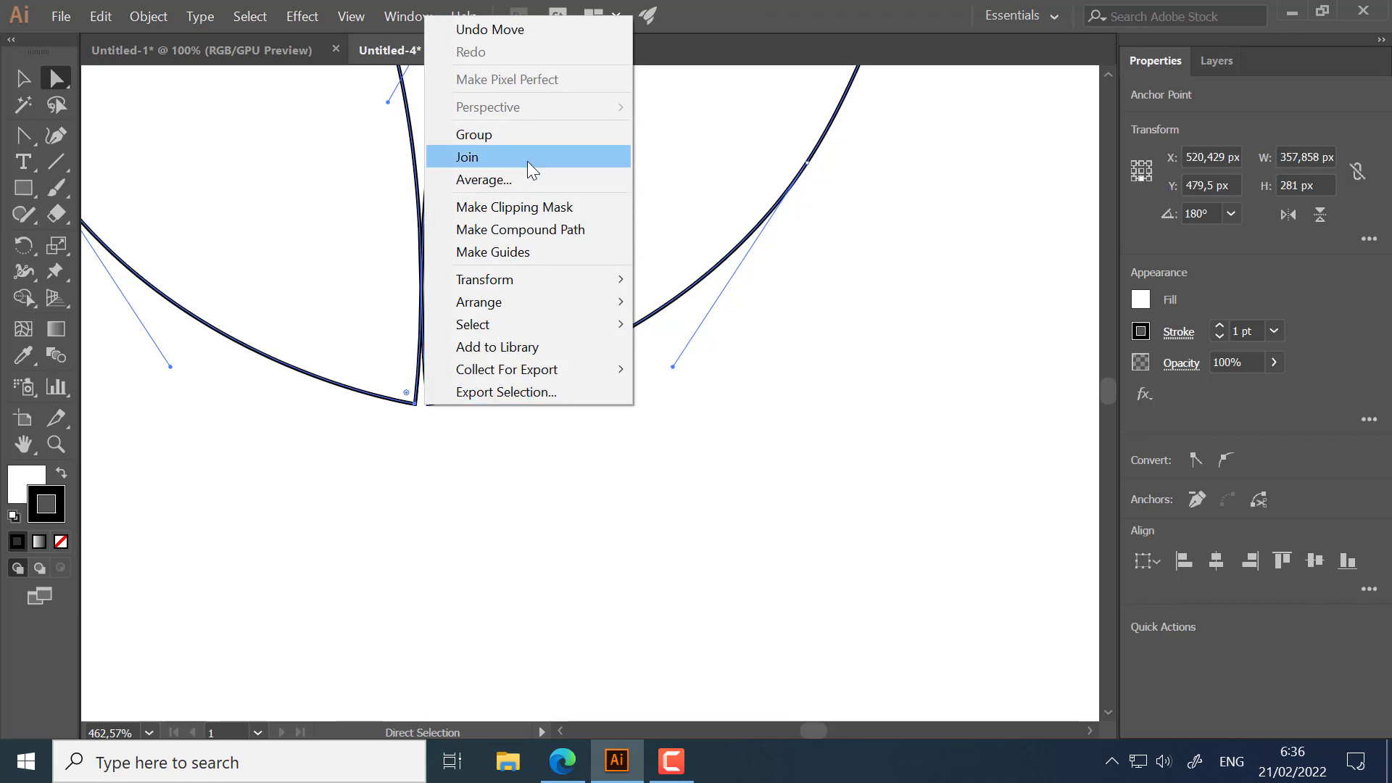
{"action": "left_click", "coordinate": [521, 179]}
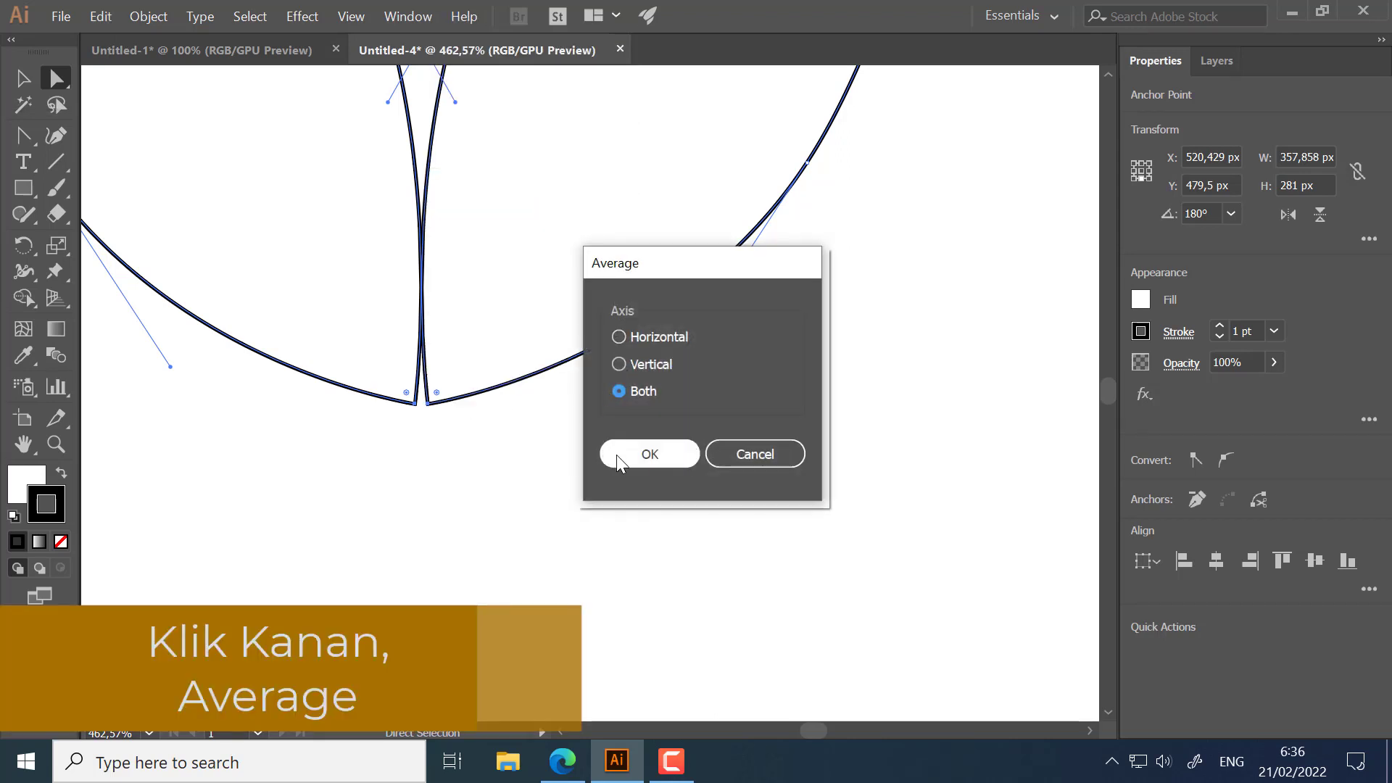
{"action": "left_click", "coordinate": [618, 458]}
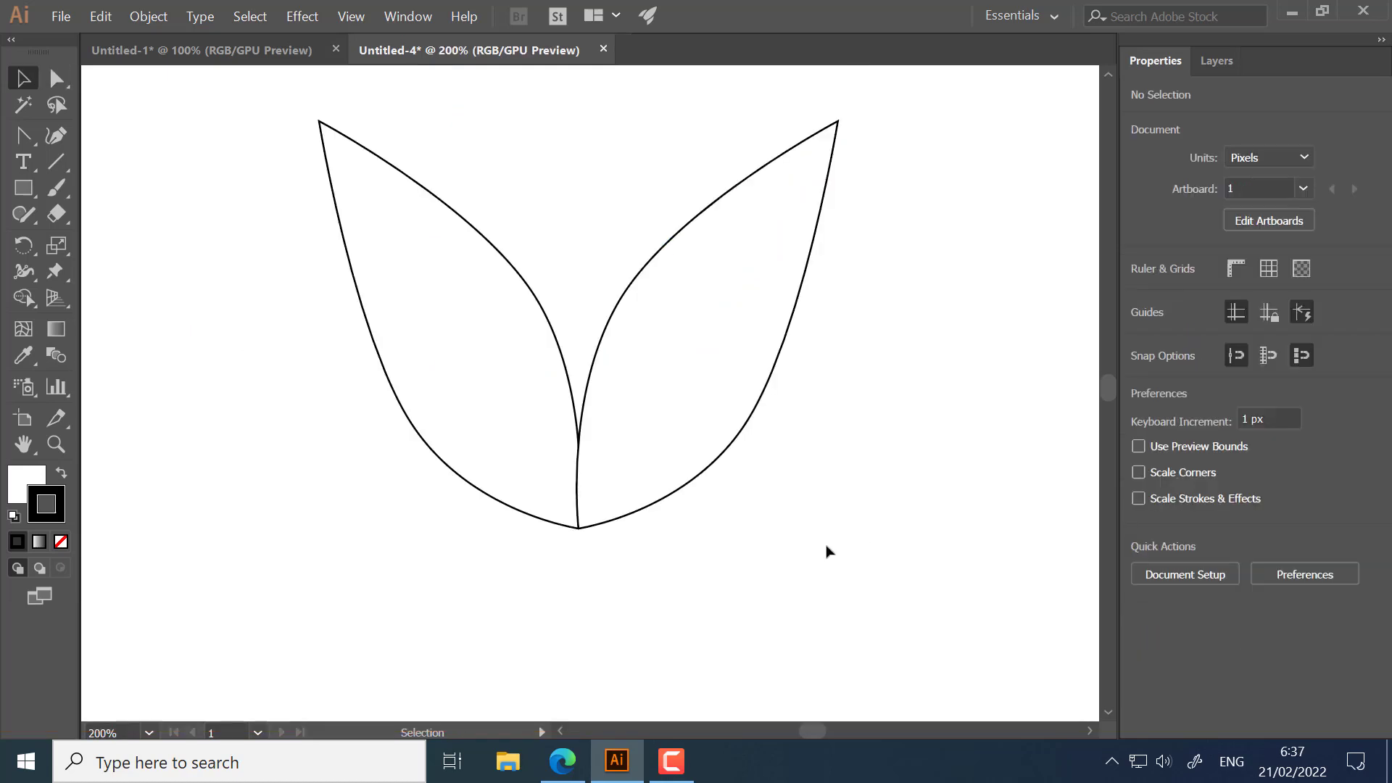
Step: Unite the two leaves into a single V-shaped path
{"action": "left_click", "coordinate": [476, 476]}
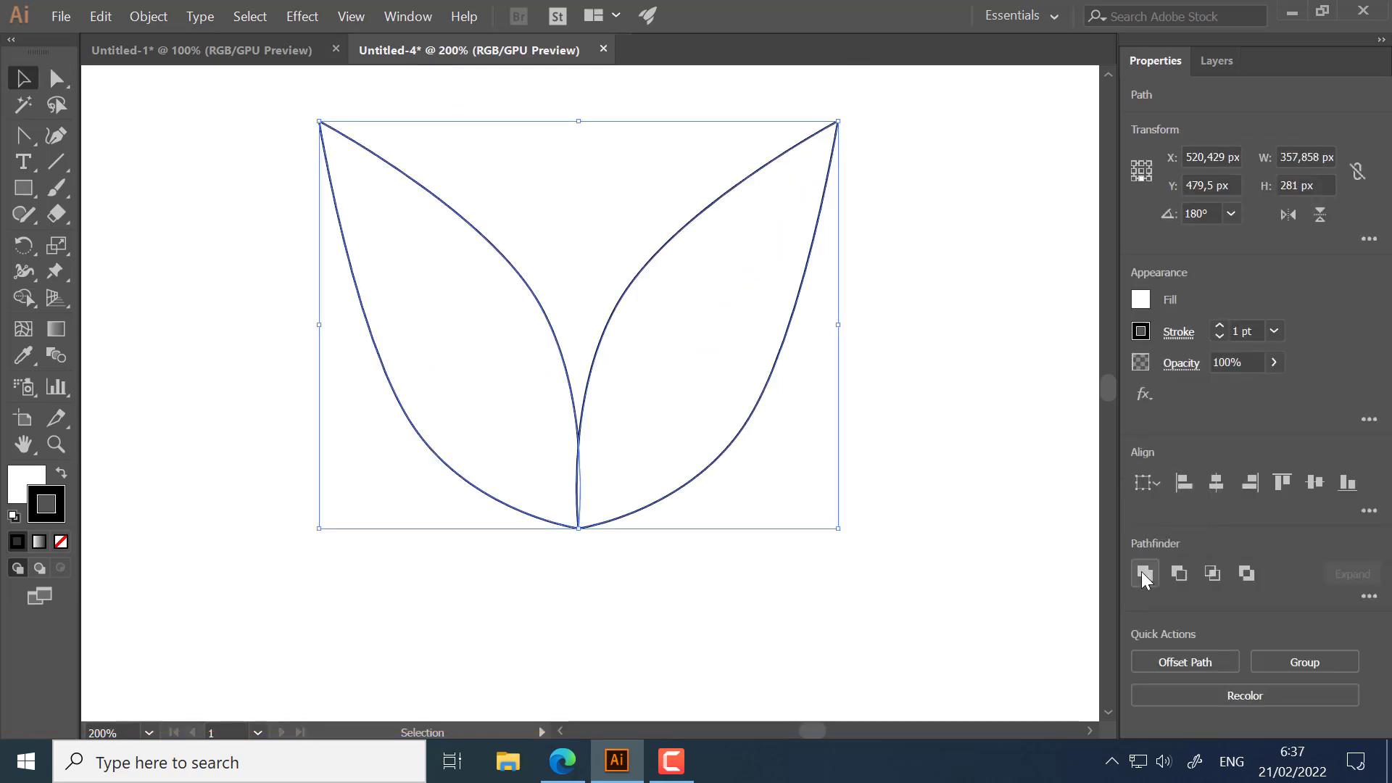
{"action": "left_click", "coordinate": [1143, 573]}
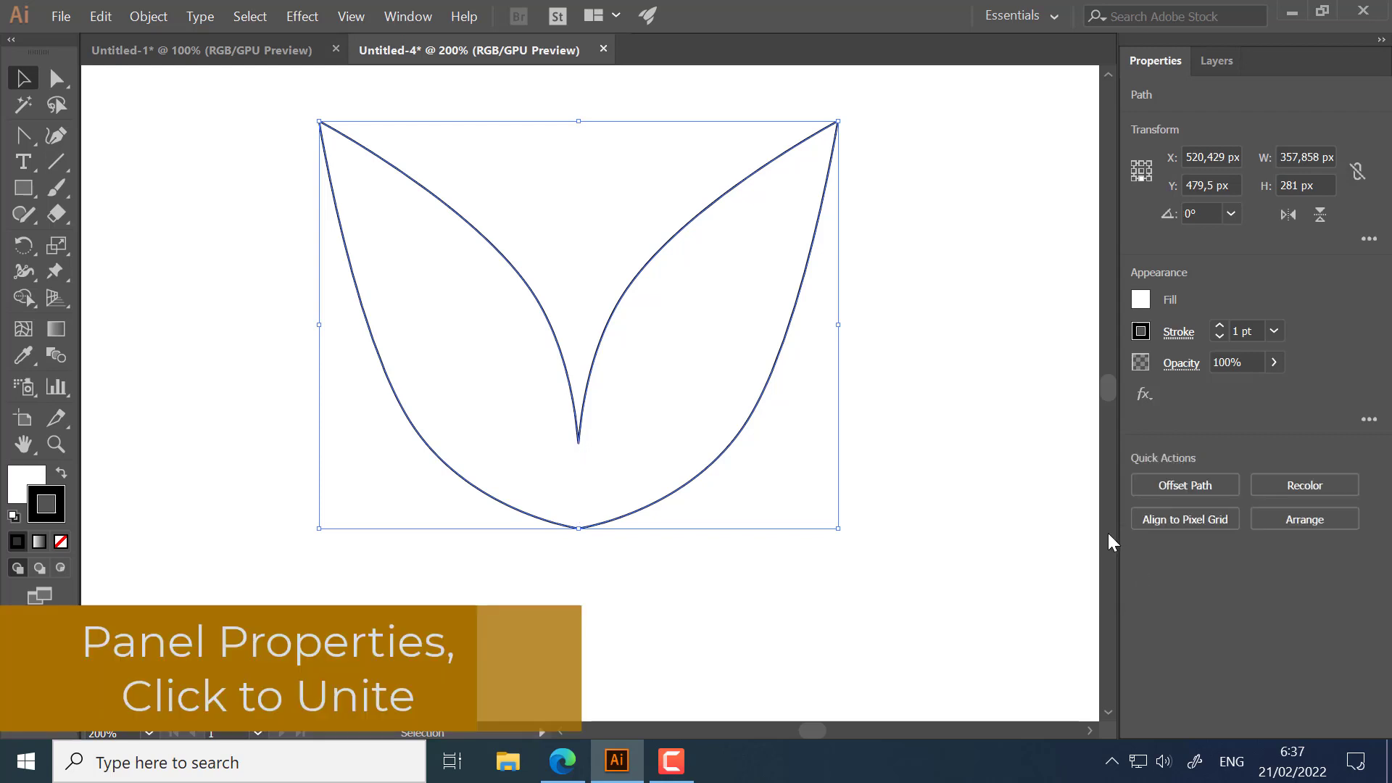
{"action": "left_click", "coordinate": [1073, 475]}
Step: Narrow the united V-shaped leaf to about 229.5 px wide, keeping its height
{"action": "key", "text": "a"}
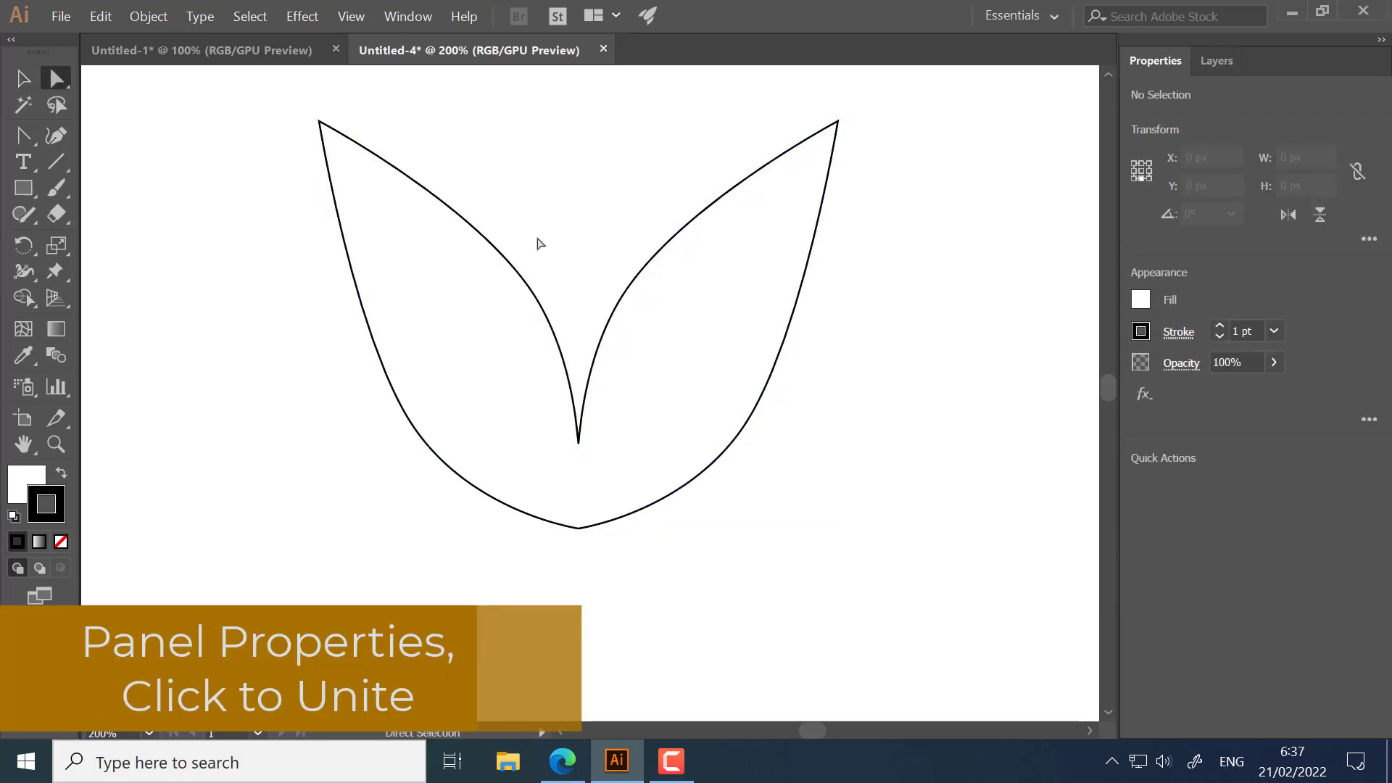
{"action": "left_click", "coordinate": [680, 371], "text": "ctrl+alt"}
{"action": "left_click", "coordinate": [679, 372], "text": "ctrl+alt"}
{"action": "left_click", "coordinate": [680, 372], "text": "ctrl+alt"}
{"action": "left_click", "coordinate": [680, 372], "text": "ctrl+alt"}
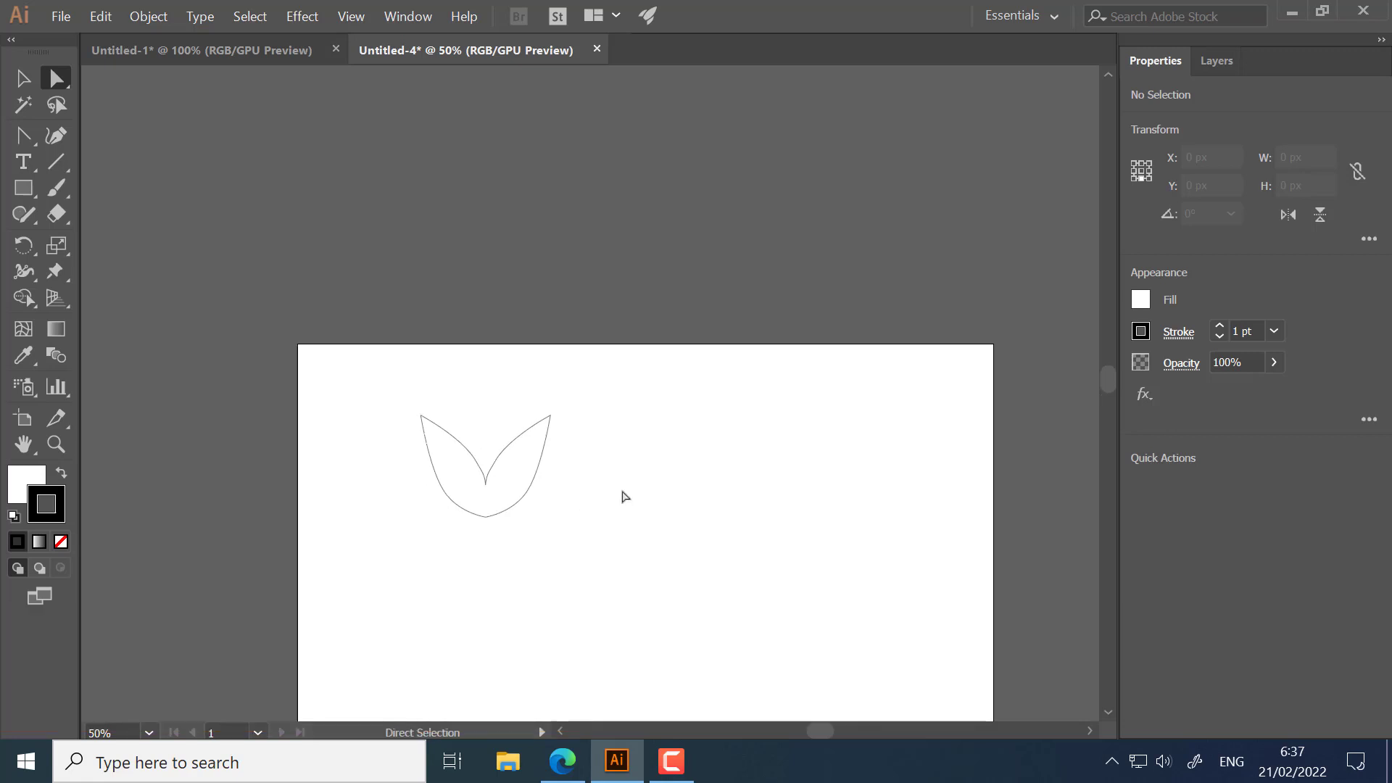
{"action": "key", "text": "v"}
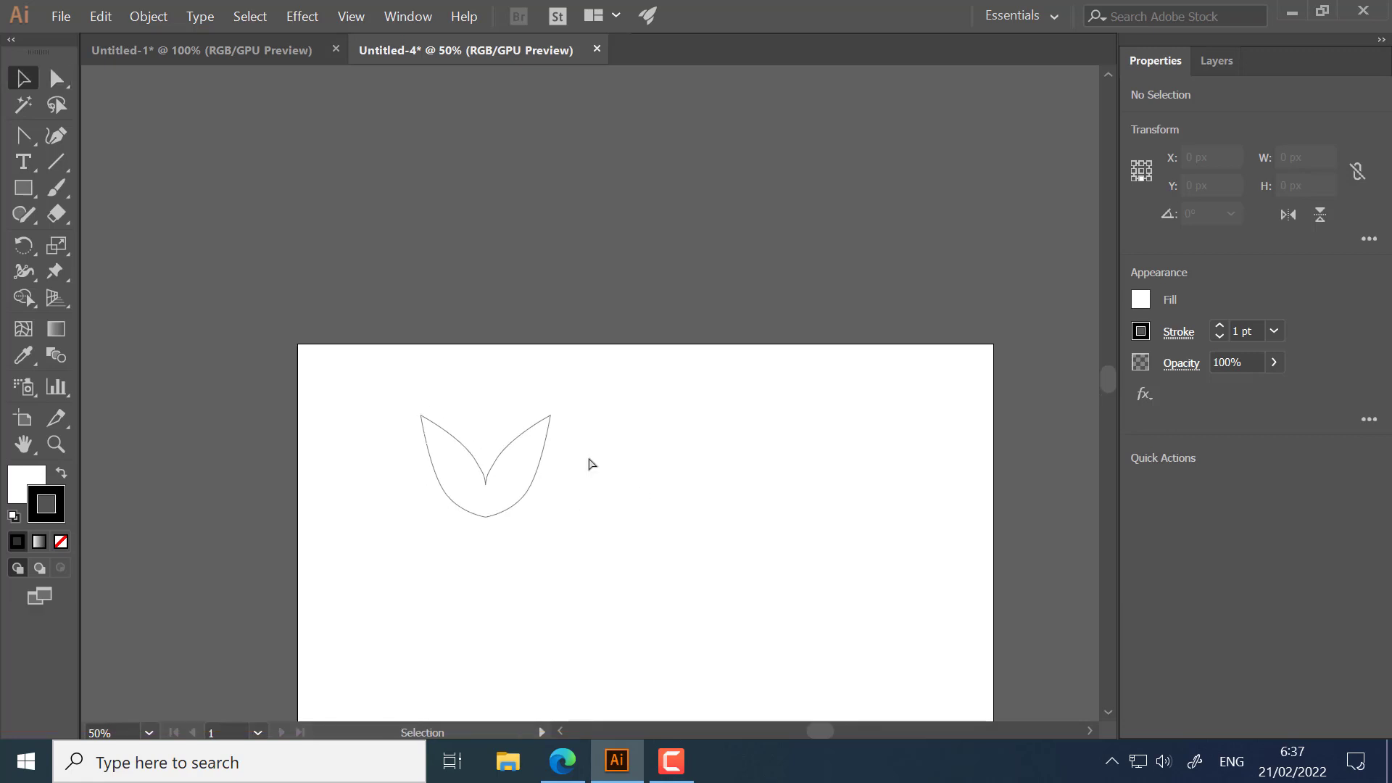
{"action": "left_click_drag", "start_coordinate": [618, 429], "coordinate": [401, 549]}
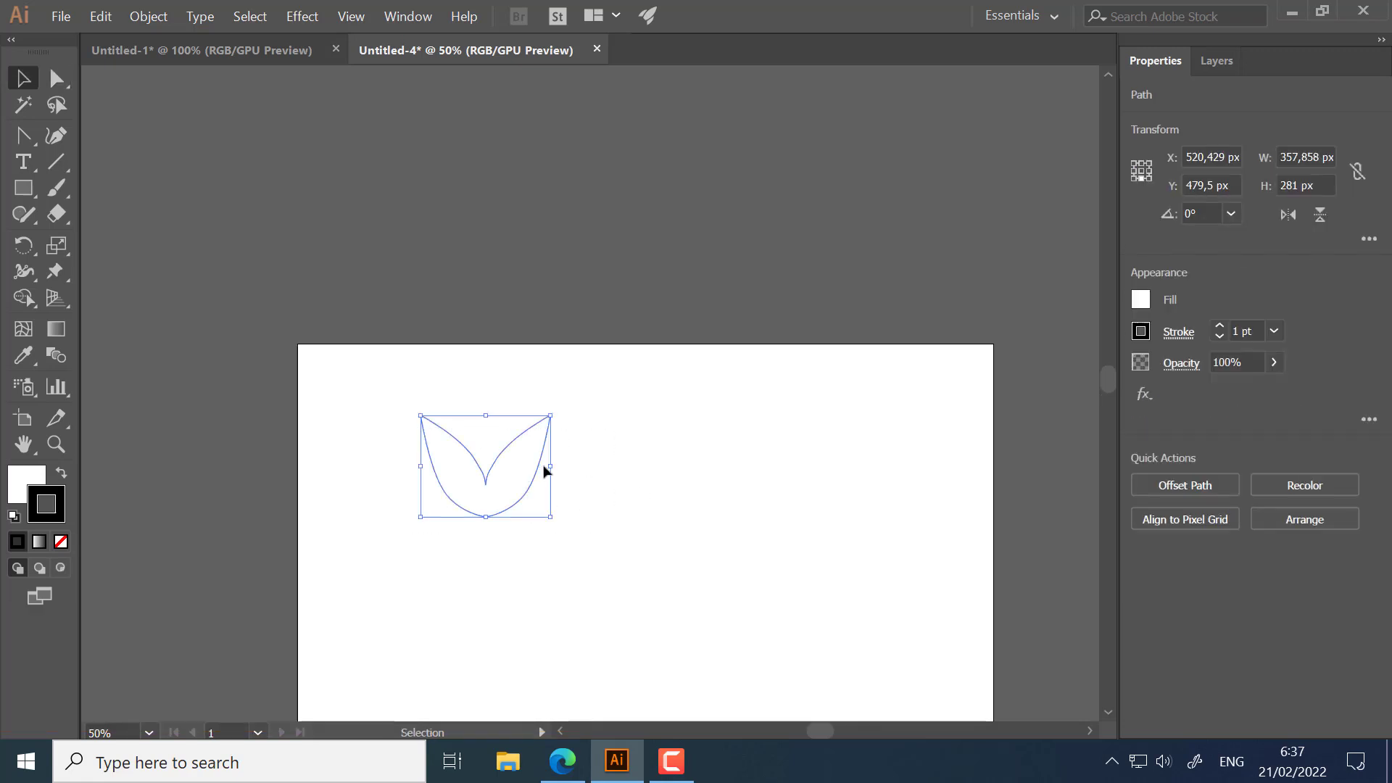
{"action": "left_click_drag", "start_coordinate": [546, 467], "coordinate": [504, 465]}
{"action": "left_click", "coordinate": [578, 464]}
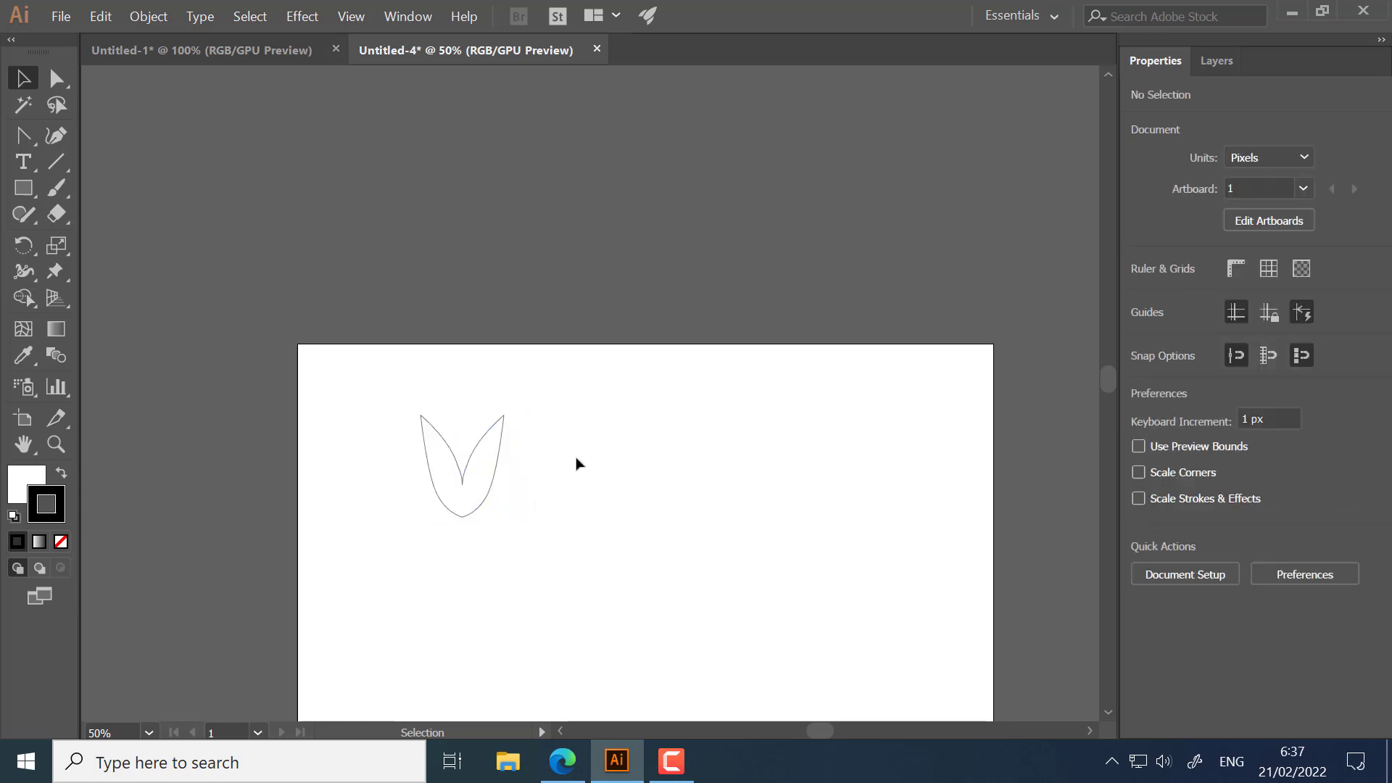
Step: Shift the three anchor points around the V-shape's inner notch slightly upward
{"action": "key", "text": "a"}
{"action": "left_click_drag", "start_coordinate": [431, 404], "coordinate": [479, 495]}
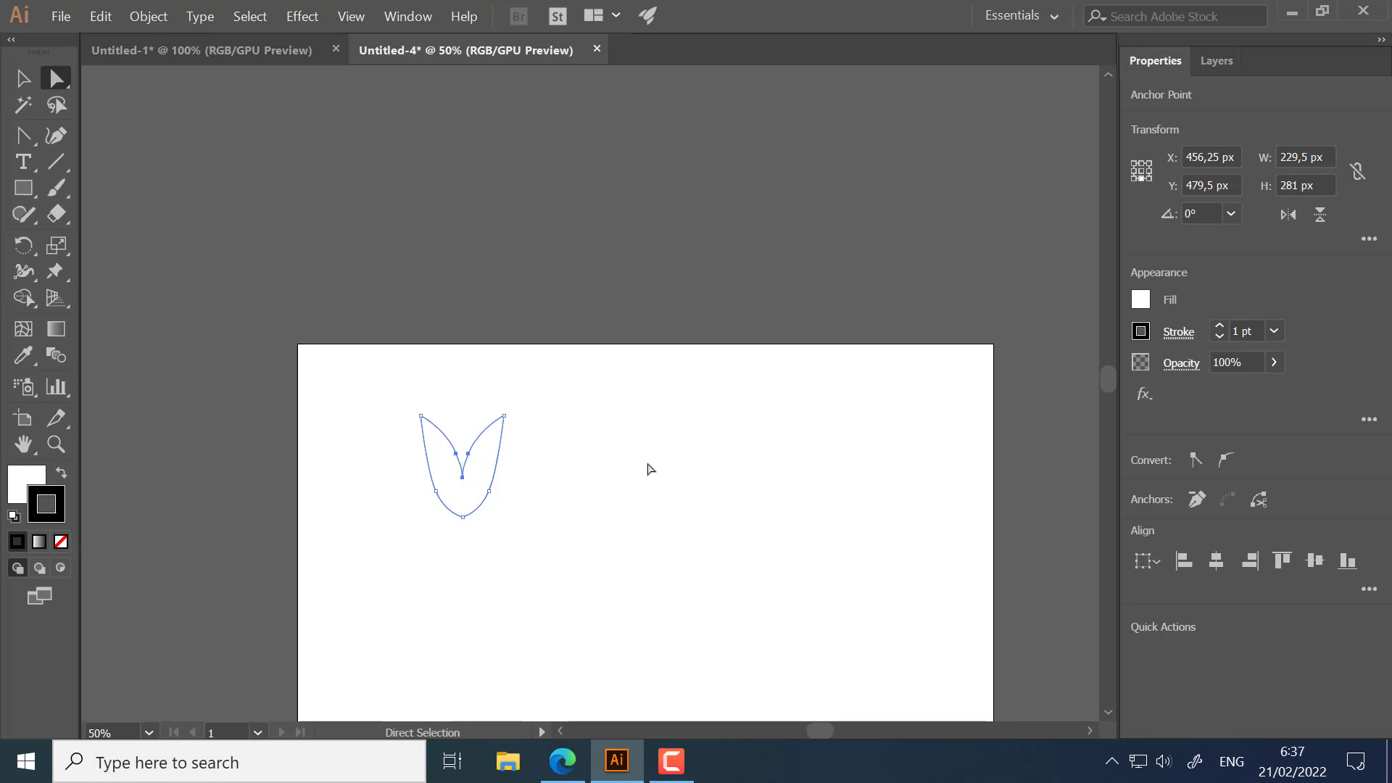
{"action": "left_click", "coordinate": [649, 470]}
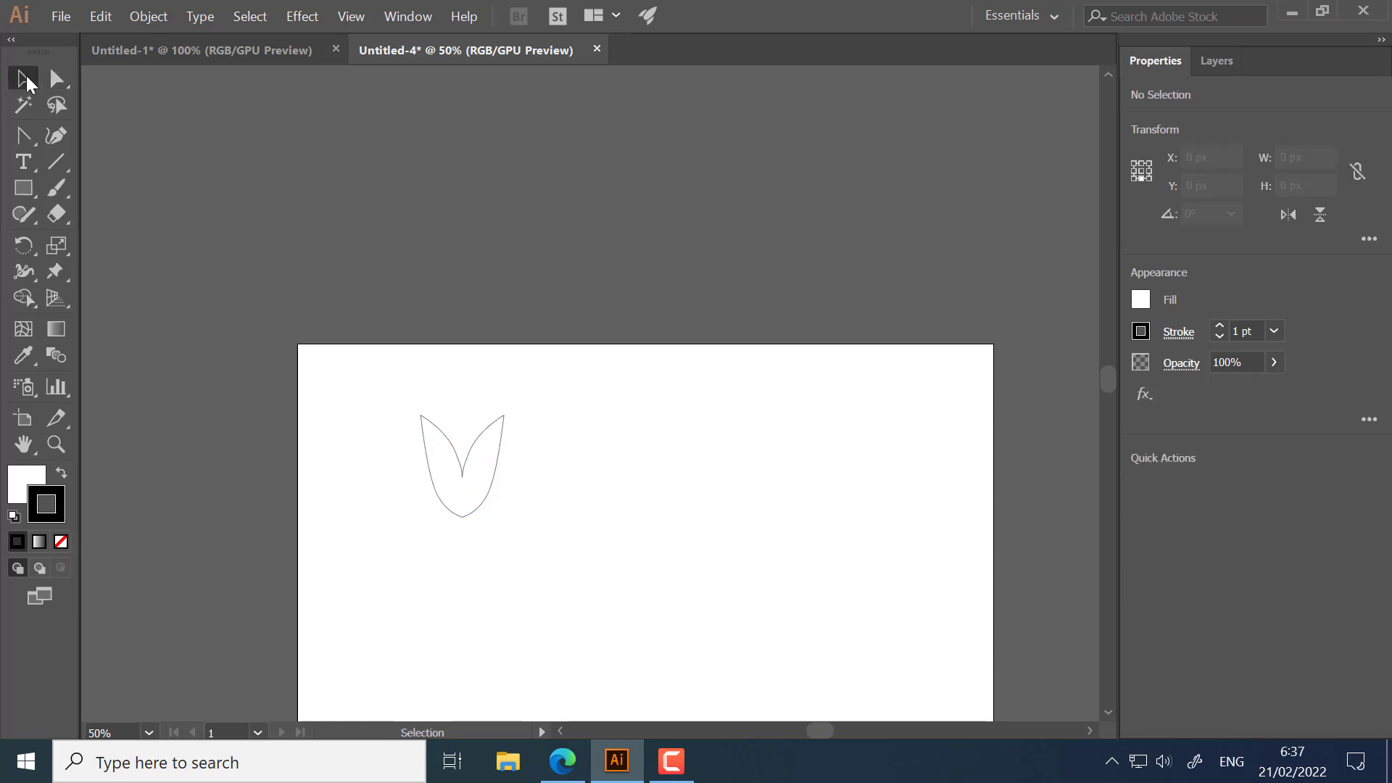
Step: Scale the V-shaped leaf down proportionally to about 35.5 × 43.5 px
{"action": "left_click", "coordinate": [27, 81]}
{"action": "left_click_drag", "start_coordinate": [395, 398], "coordinate": [435, 444]}
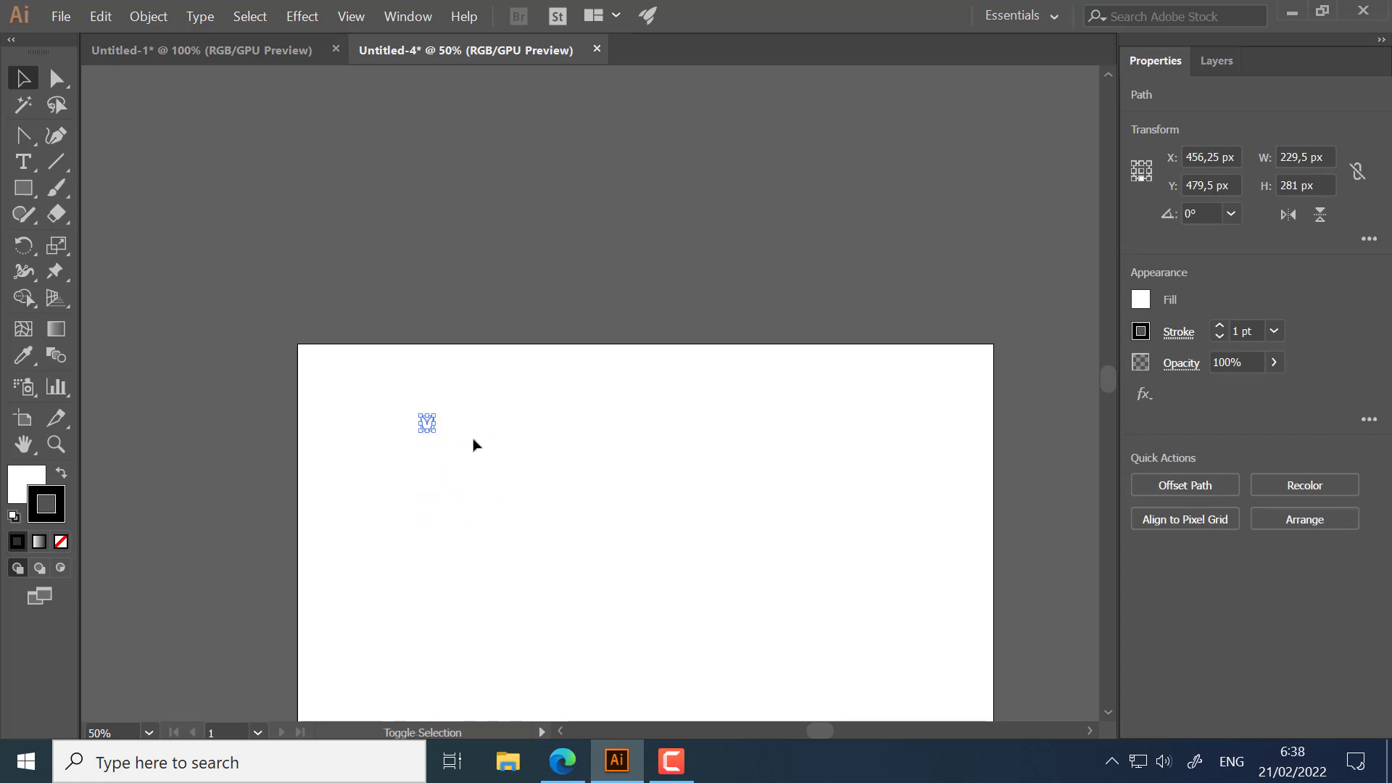
{"action": "left_click", "coordinate": [543, 438]}
Step: Duplicate the small V-shaped leaf straight down by about 39 px, slightly overlapping the original
{"action": "left_click_drag", "start_coordinate": [520, 434], "coordinate": [432, 297]}
{"action": "left_click", "coordinate": [513, 346], "text": "ctrl"}
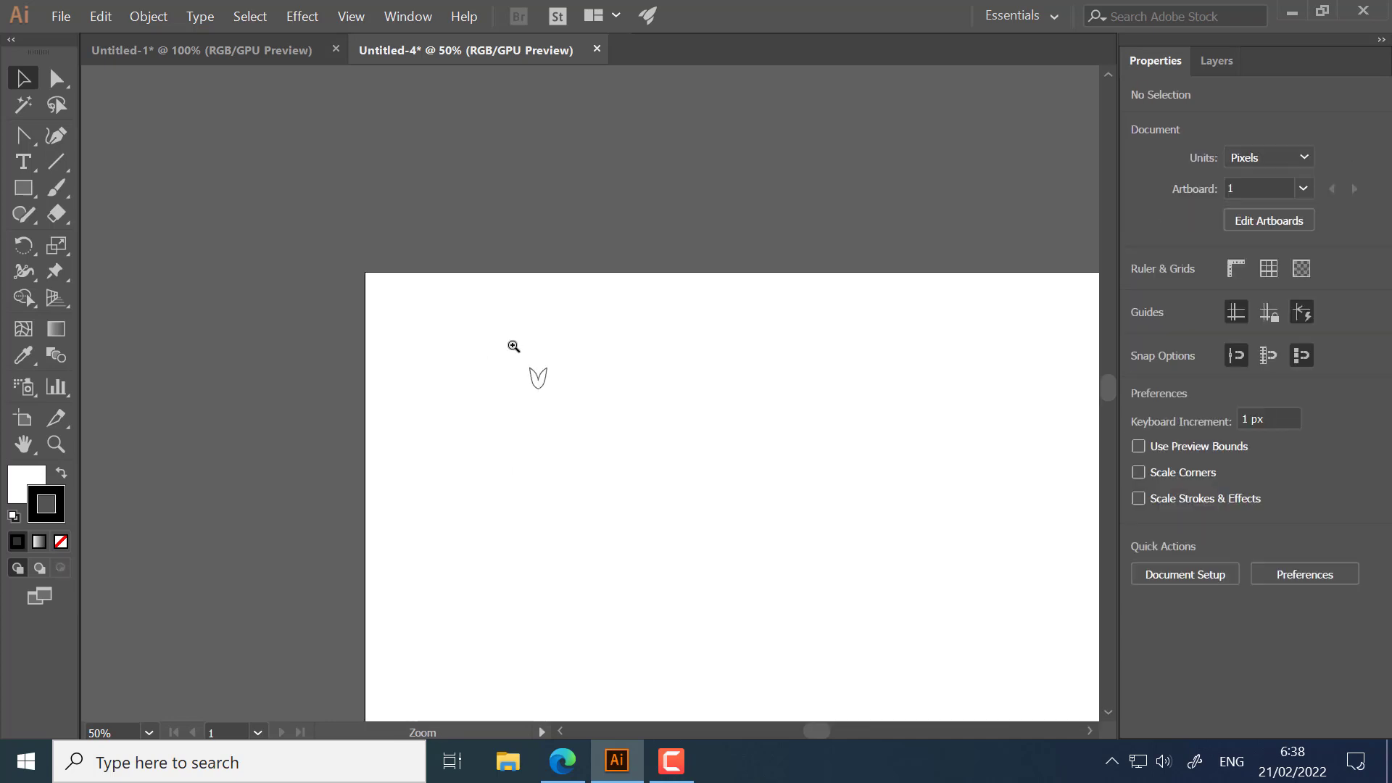
{"action": "left_click", "coordinate": [526, 364], "text": "ctrl"}
{"action": "left_click_drag", "start_coordinate": [641, 414], "coordinate": [453, 260]}
{"action": "left_click", "coordinate": [516, 311], "text": "ctrl"}
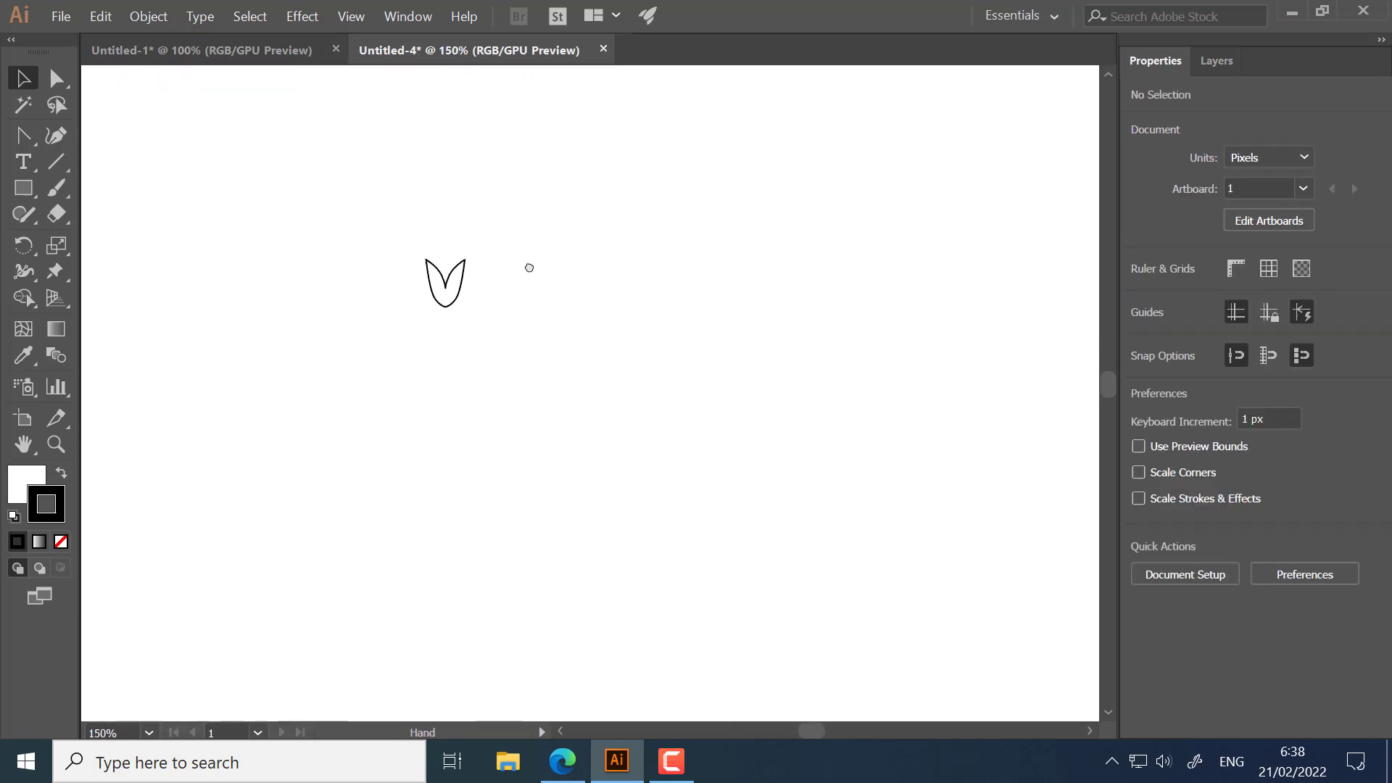
{"action": "scroll", "coordinate": [529, 265], "scroll_direction": "down", "scroll_amount": 2}
{"action": "left_click", "coordinate": [457, 232]}
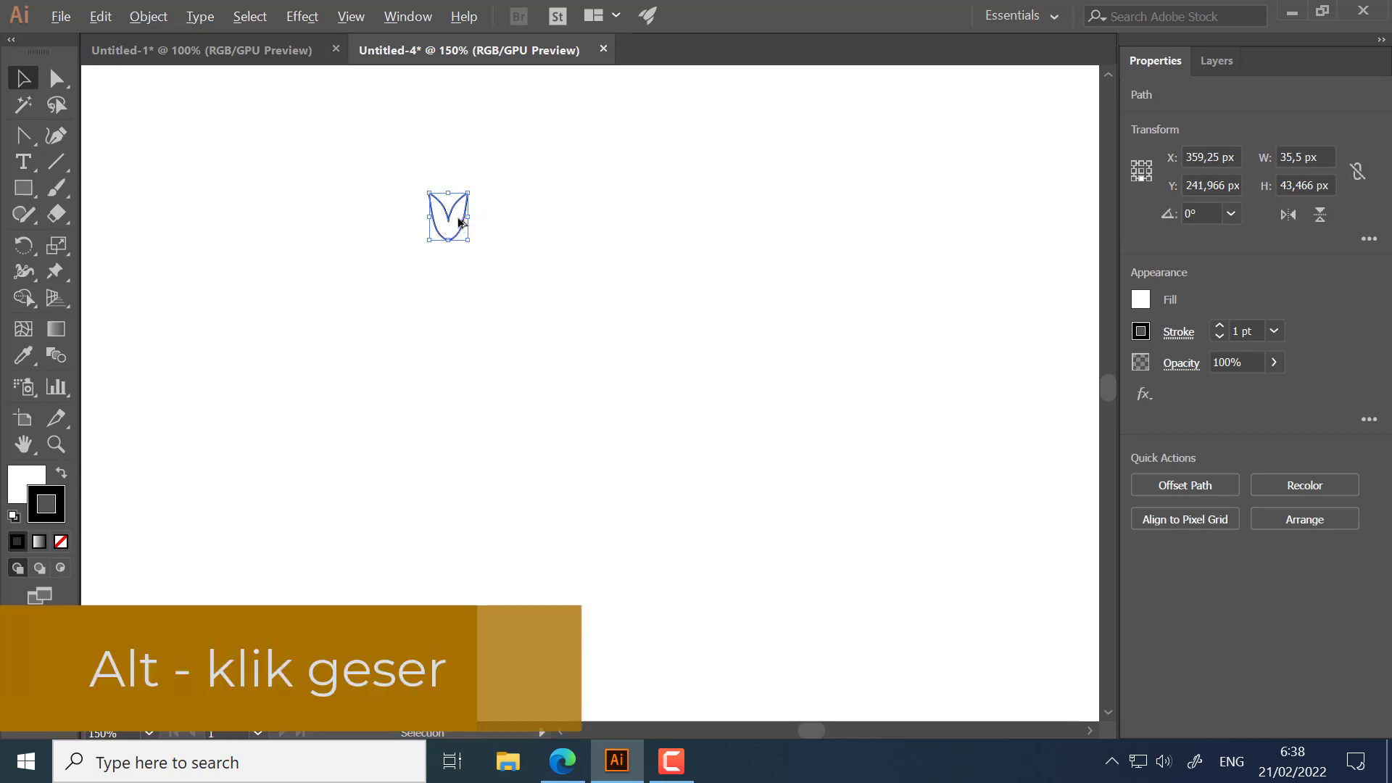
{"action": "left_click_drag", "start_coordinate": [461, 226], "coordinate": [468, 264]}
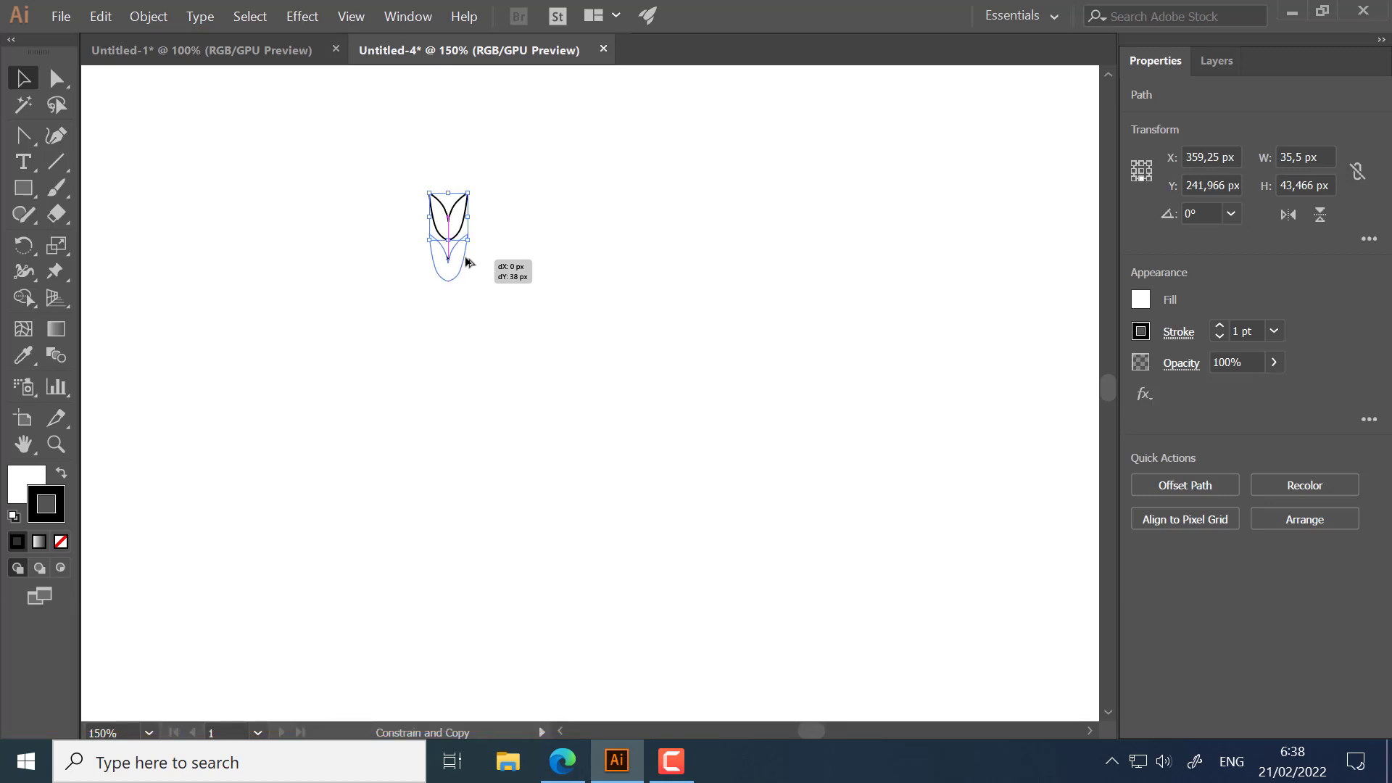
{"action": "left_click_drag", "start_coordinate": [466, 259], "coordinate": [467, 264]}
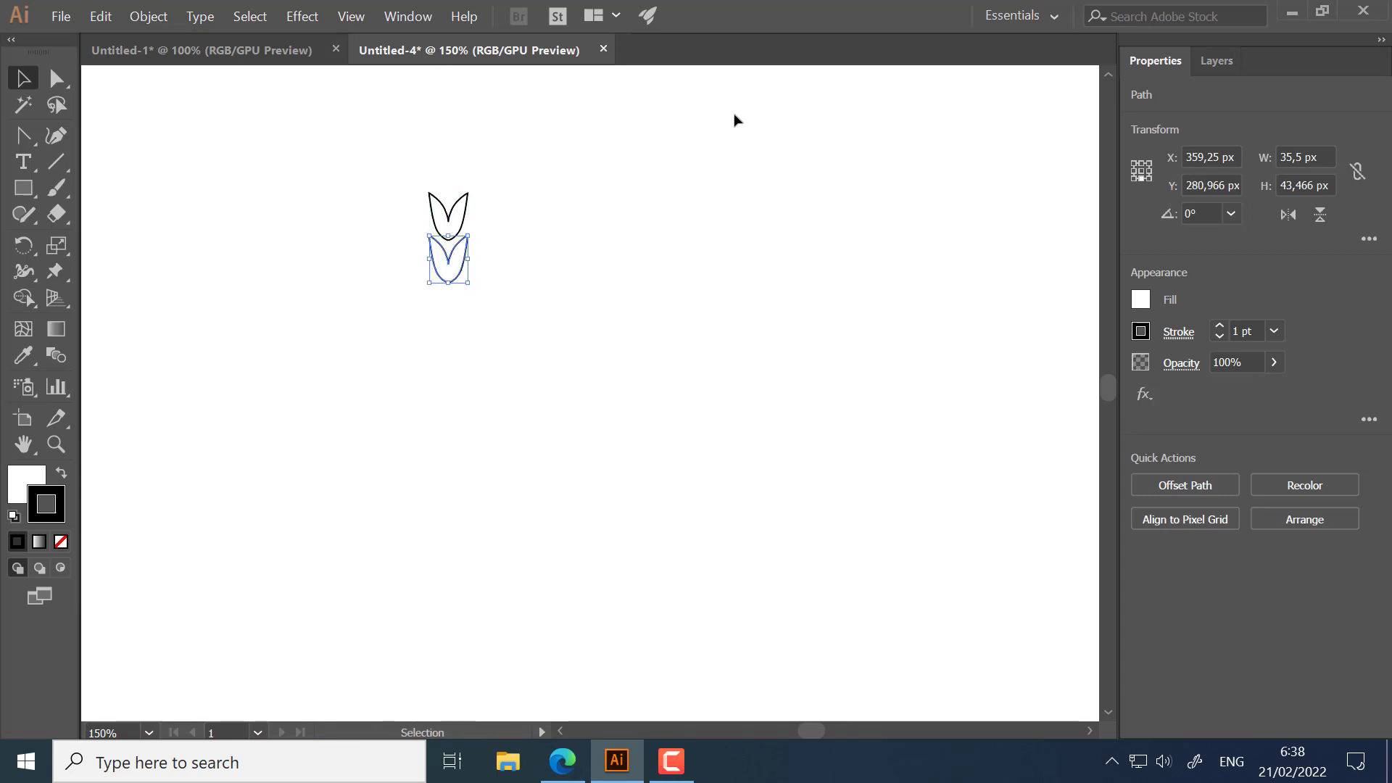
{"action": "left_click", "coordinate": [728, 217]}
Step: Repeat the downward copy until the column of V-shaped leaves extends past the artboard's lower edge
{"action": "left_click", "coordinate": [456, 283]}
{"action": "key", "text": "ctrl+d"}
{"action": "key", "text": "ctrl+d"}
{"action": "key", "text": "ctrl+d"}
{"action": "key", "text": "ctrl+d"}
{"action": "key", "text": "ctrl+d"}
{"action": "key", "text": "ctrl+d"}
{"action": "key", "text": "ctrl+d"}
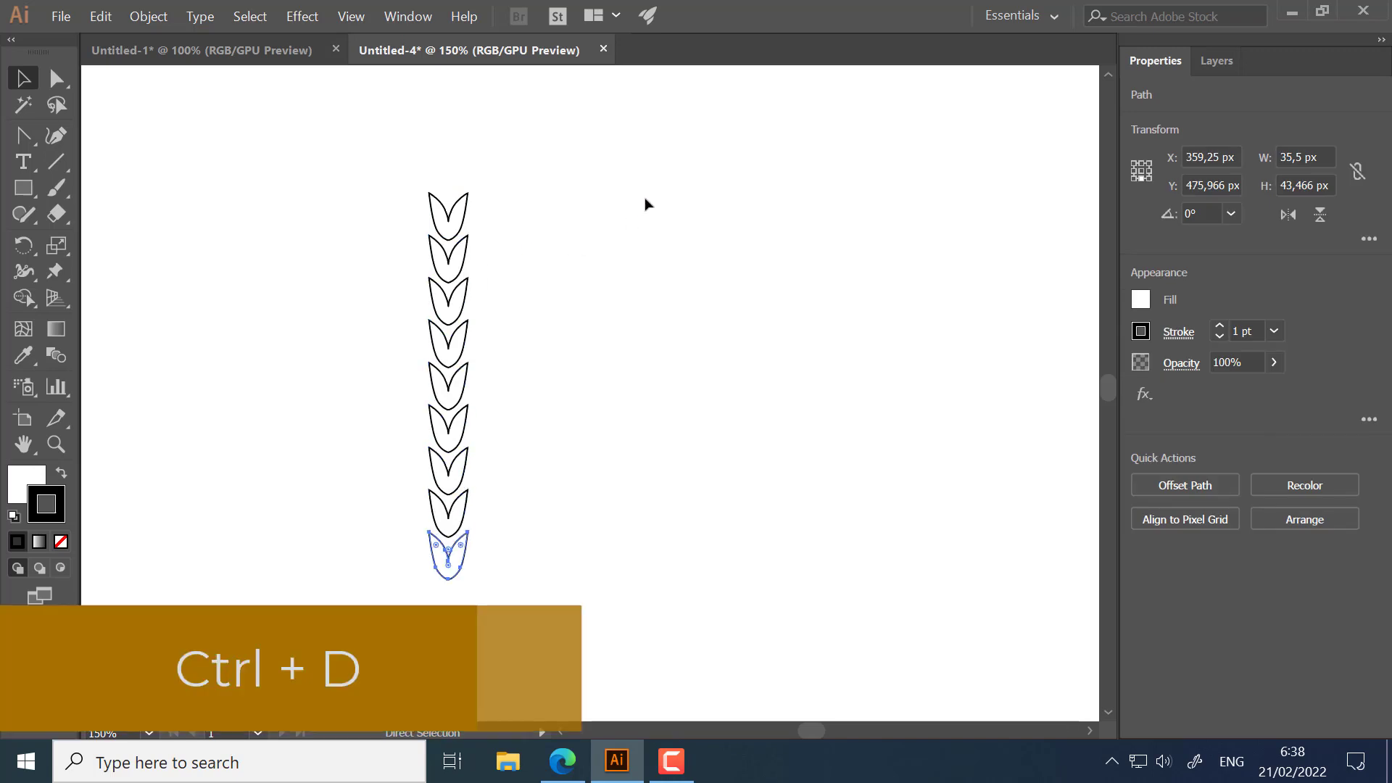
{"action": "key", "text": "ctrl+d"}
{"action": "key", "text": "ctrl+d"}
{"action": "key", "text": "ctrl+d"}
{"action": "scroll", "coordinate": [625, 261], "scroll_direction": "down", "scroll_amount": 2}
{"action": "left_click_drag", "start_coordinate": [634, 488], "coordinate": [608, 213]}
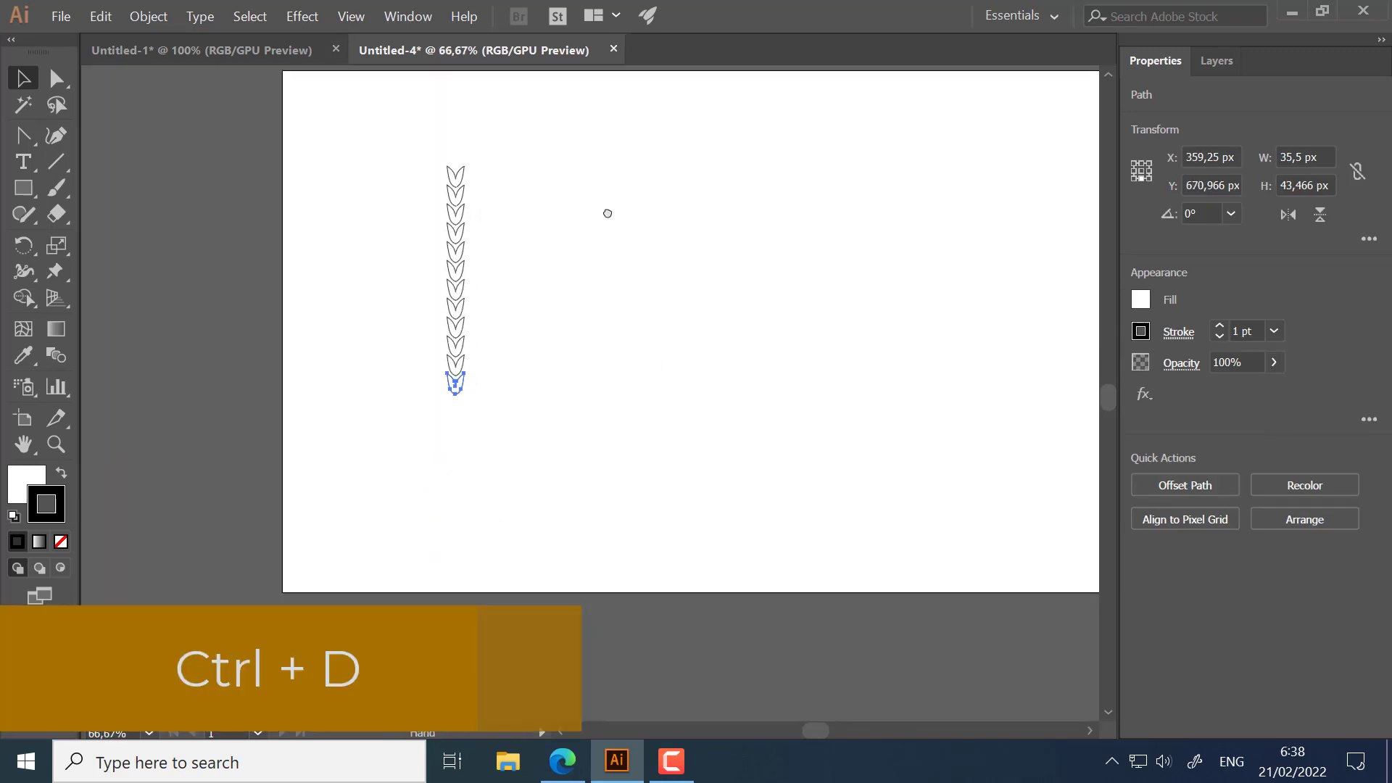
{"action": "key", "text": "ctrl+d"}
{"action": "key", "text": "ctrl+d"}
{"action": "key", "text": "ctrl+d"}
{"action": "key", "text": "ctrl+d"}
{"action": "key", "text": "ctrl+d"}
{"action": "key", "text": "ctrl+d"}
{"action": "key", "text": "ctrl+d"}
{"action": "key", "text": "ctrl+d"}
{"action": "key", "text": "ctrl+d"}
{"action": "key", "text": "ctrl+d"}
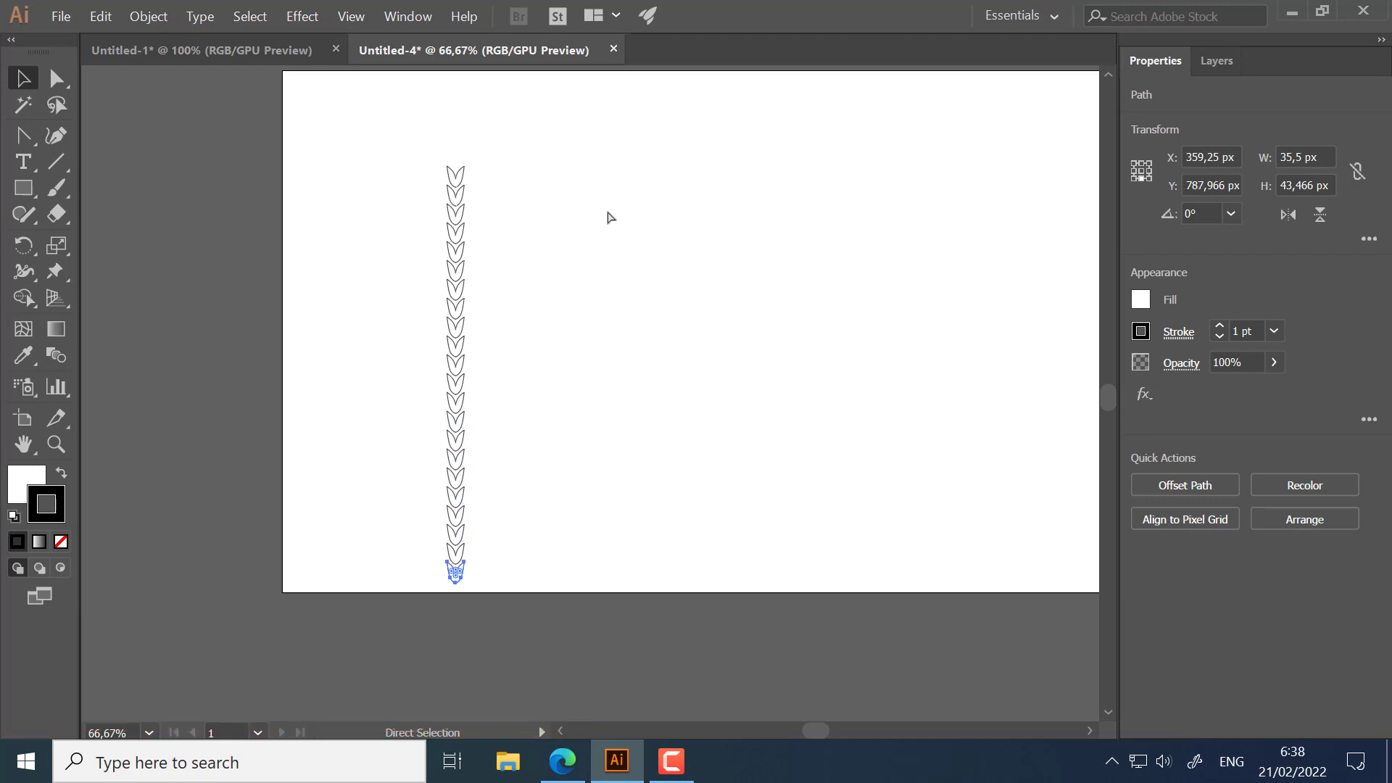
{"action": "key", "text": "ctrl+d"}
{"action": "key", "text": "ctrl+d"}
{"action": "key", "text": "ctrl+d"}
{"action": "key", "text": "ctrl+d"}
{"action": "key", "text": "ctrl+d"}
{"action": "key", "text": "ctrl+d"}
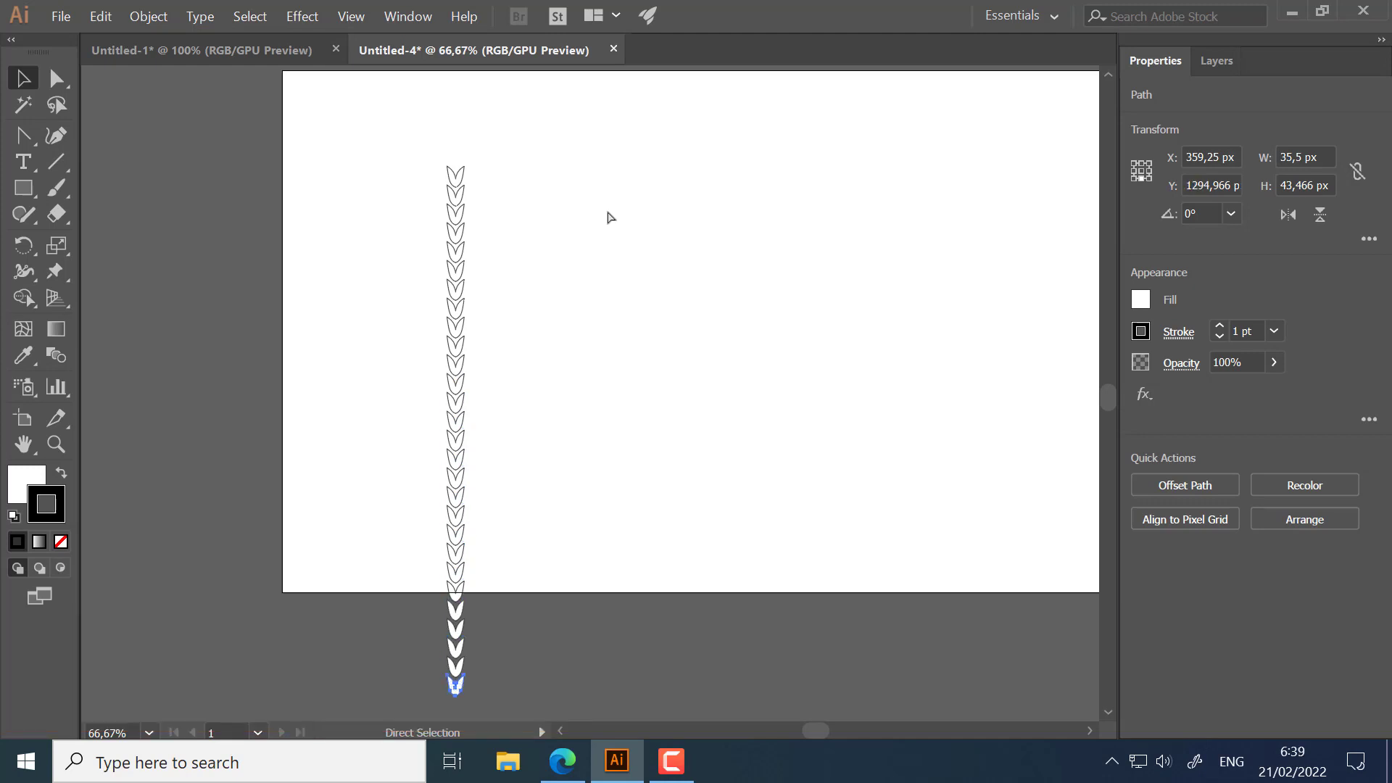
Step: Move the whole column of leaves to the artboard's upper-left corner, with its centre at about X 56.25 px
{"action": "scroll", "coordinate": [607, 216], "scroll_direction": "down", "scroll_amount": 1}
{"action": "left_click_drag", "start_coordinate": [466, 301], "coordinate": [553, 693]}
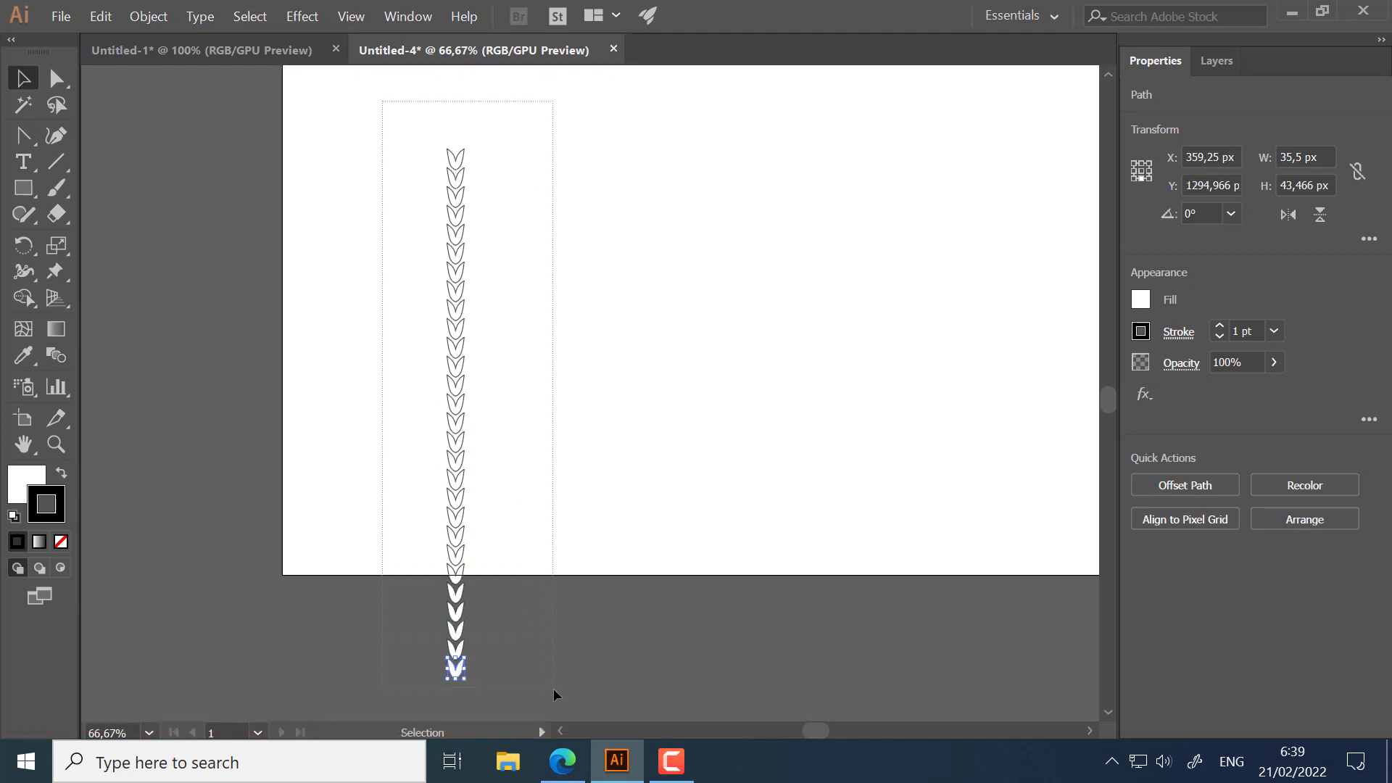
{"action": "scroll", "coordinate": [602, 460], "scroll_direction": "up", "scroll_amount": 6}
{"action": "left_click_drag", "start_coordinate": [465, 313], "coordinate": [319, 223]}
{"action": "scroll", "coordinate": [505, 379], "scroll_direction": "down", "scroll_amount": 3}
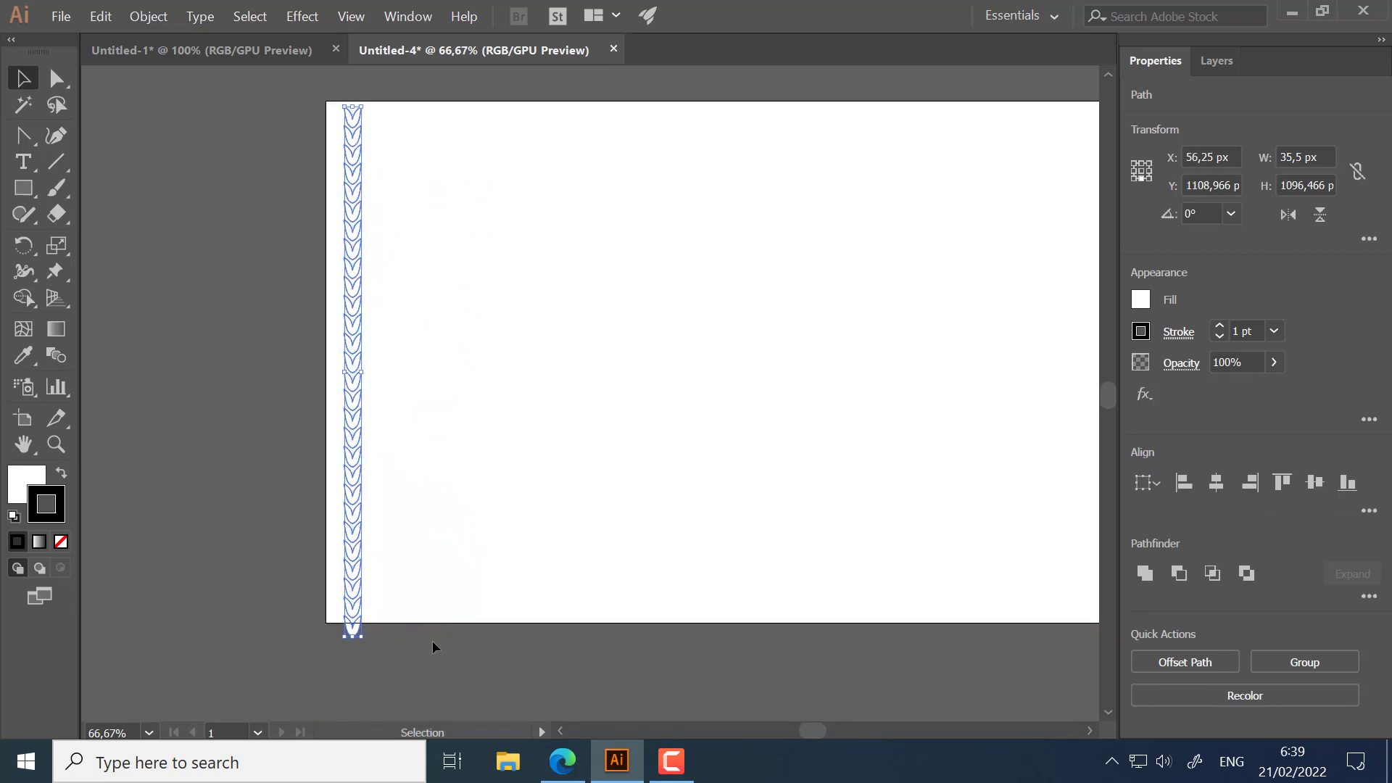
Step: Delete the lowest leaf of the column that overhangs the artboard's bottom edge
{"action": "left_click", "coordinate": [337, 671]}
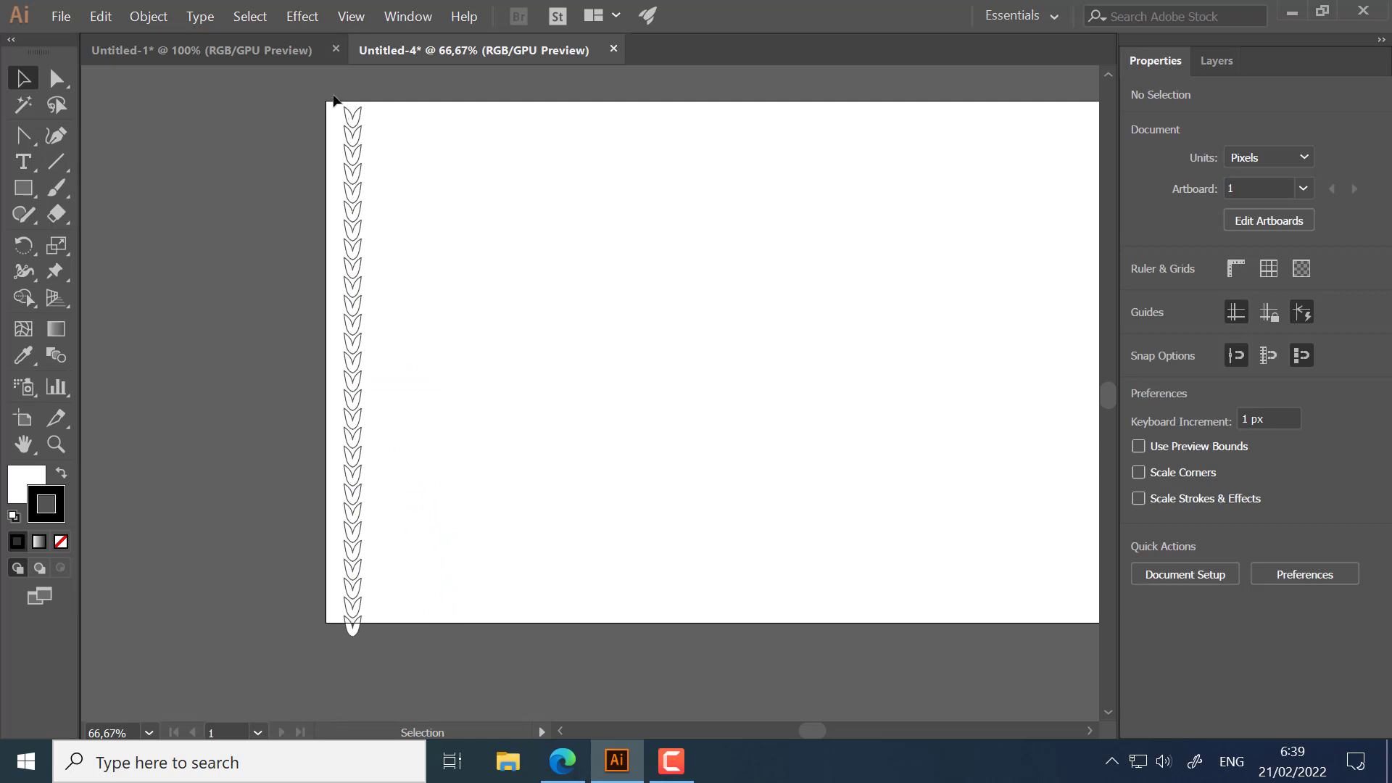
{"action": "left_click", "coordinate": [351, 622]}
{"action": "key", "text": "Delete"}
Step: Copy the whole column of leaves with Move, using a horizontal offset of 43 px and a vertical offset of 0 px
{"action": "left_click_drag", "start_coordinate": [327, 95], "coordinate": [376, 634]}
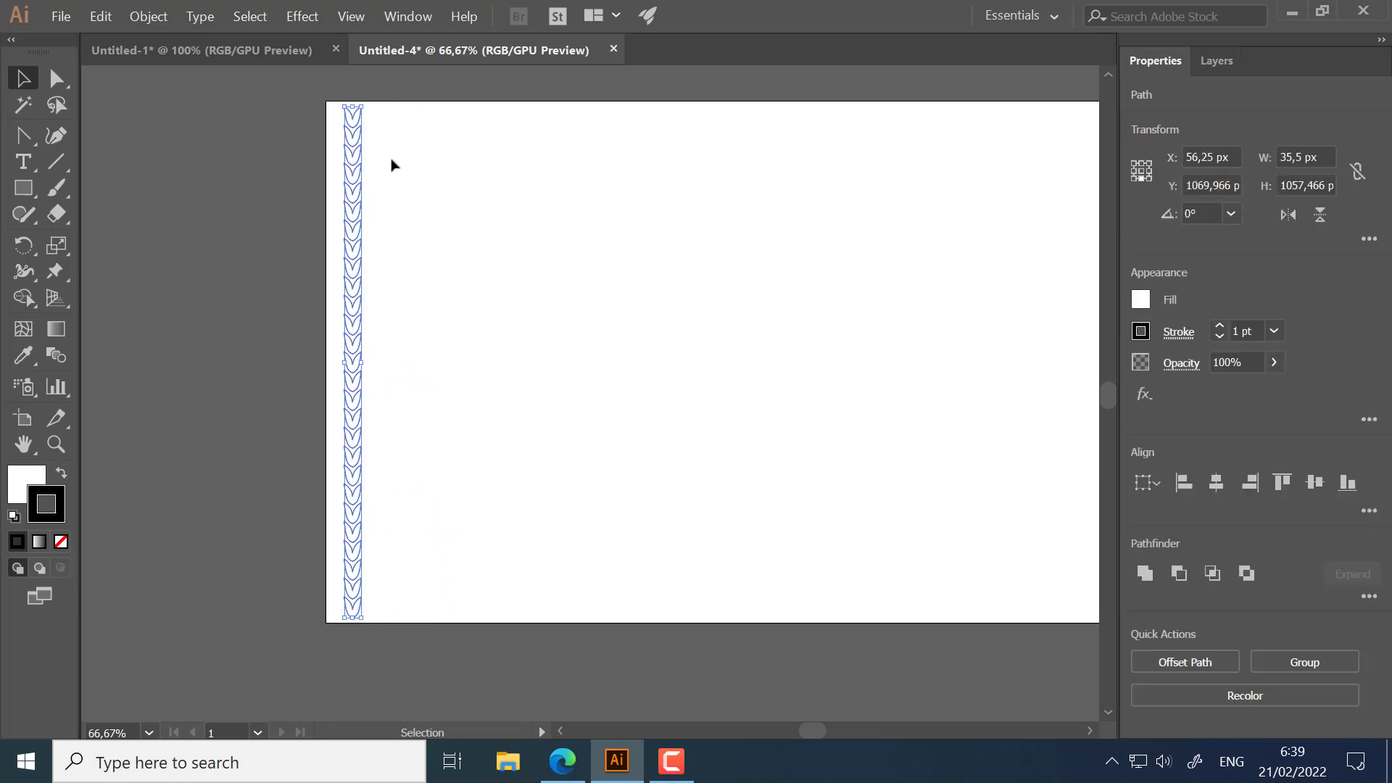
{"action": "right_click", "coordinate": [358, 140]}
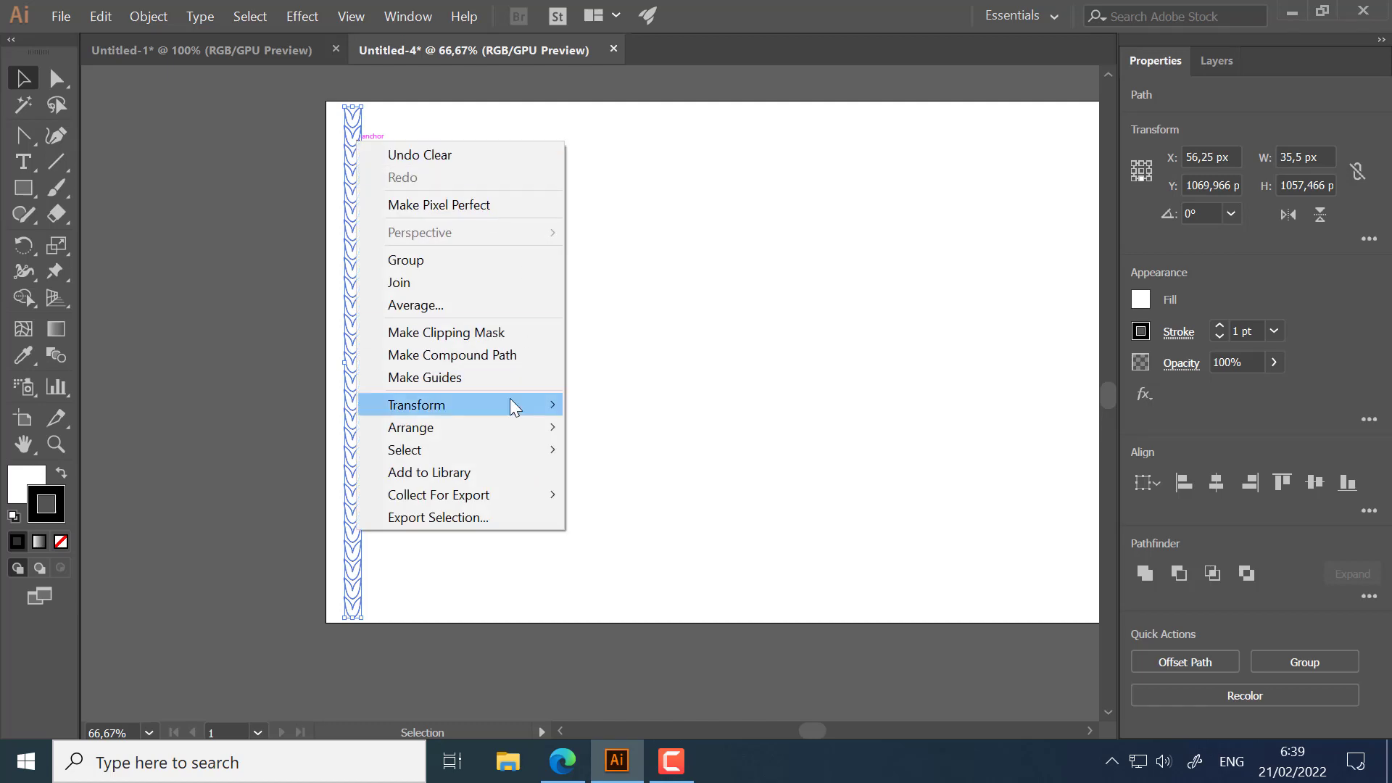
{"action": "mouse_move", "coordinate": [509, 398]}
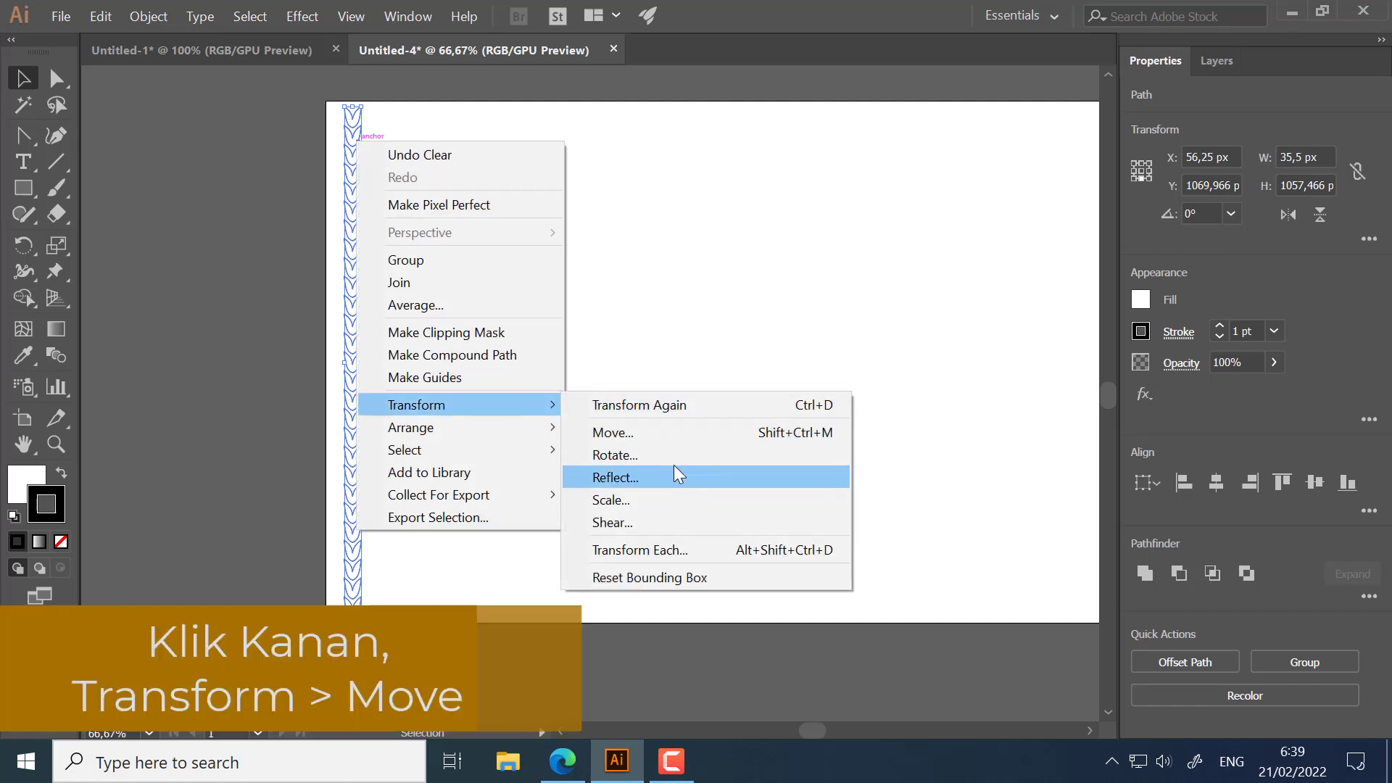
{"action": "left_click", "coordinate": [682, 430]}
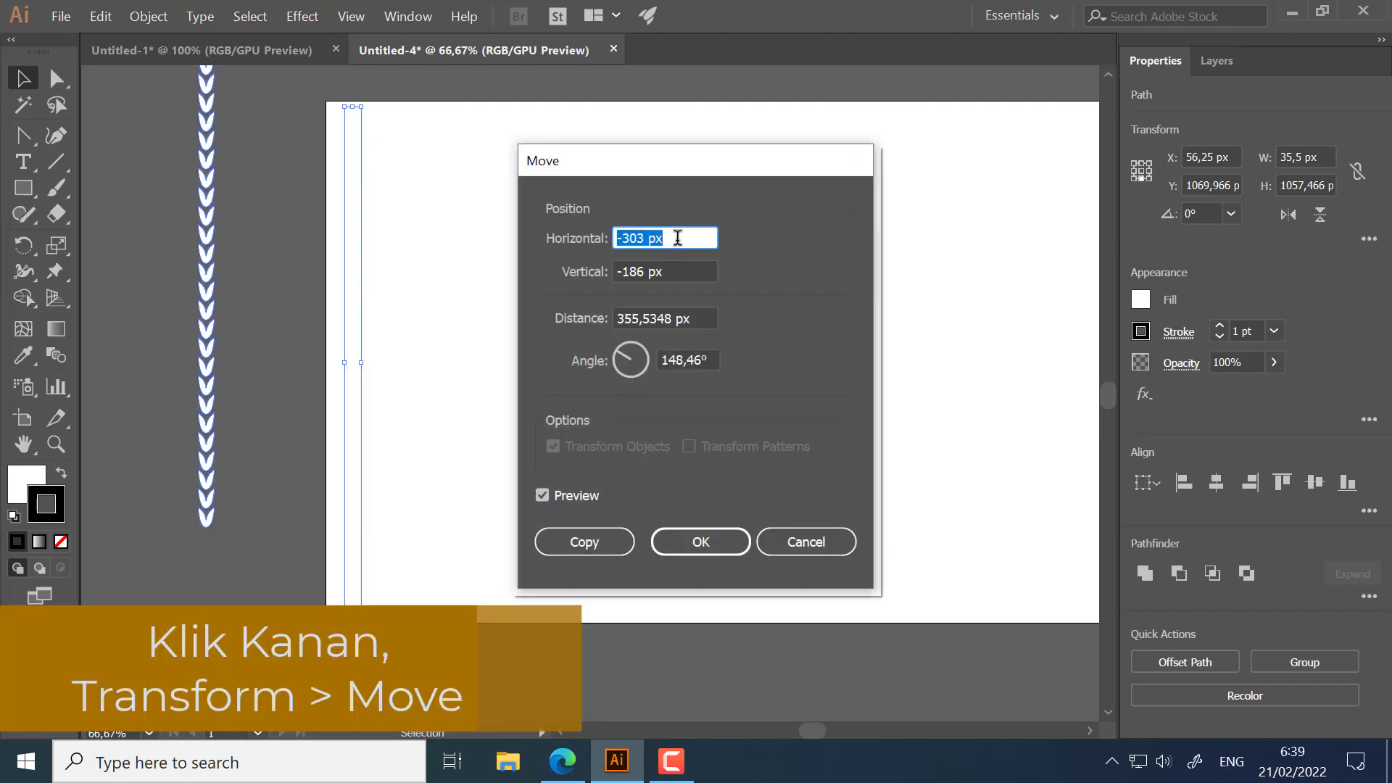
{"action": "type", "text": "0"}
{"action": "left_click", "coordinate": [695, 273]}
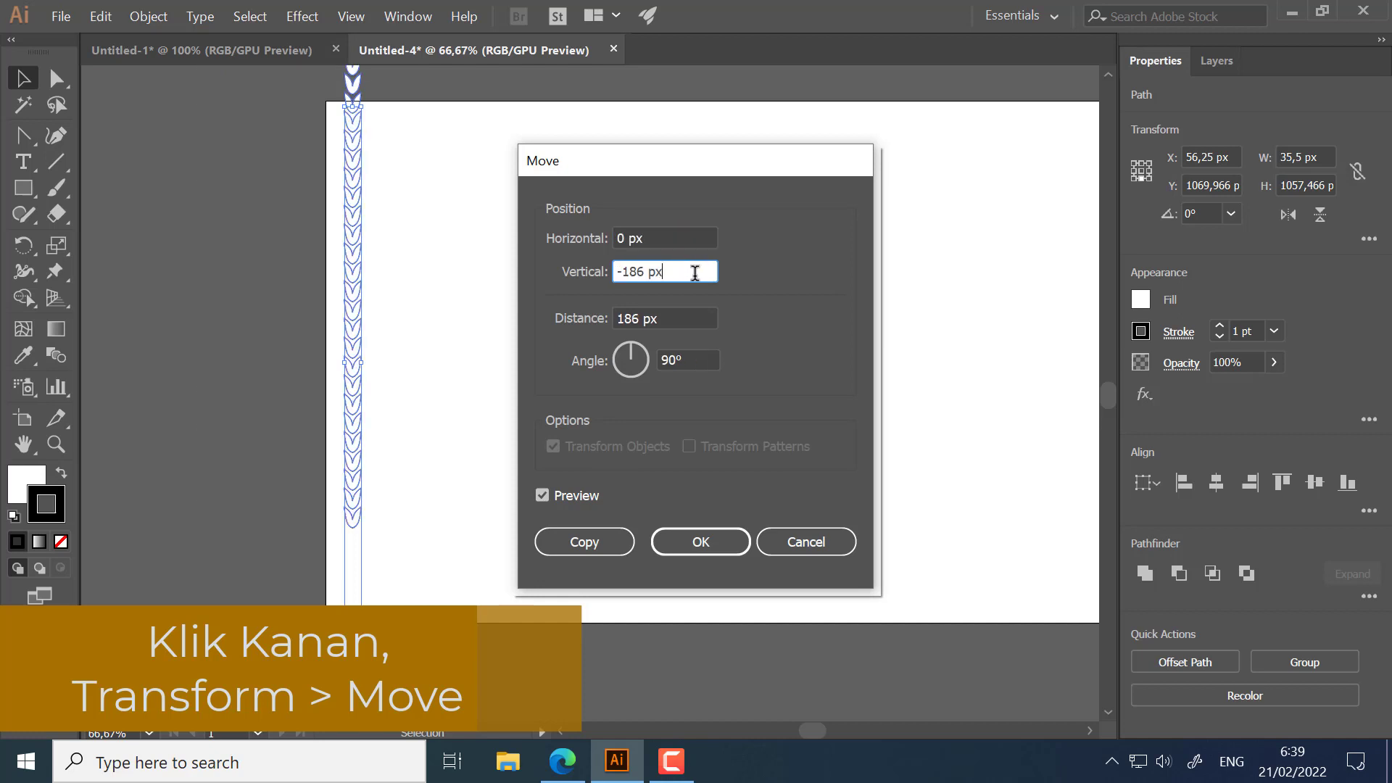
{"action": "left_click_drag", "start_coordinate": [695, 273], "coordinate": [617, 272]}
{"action": "type", "text": "0"}
{"action": "left_click", "coordinate": [682, 238]}
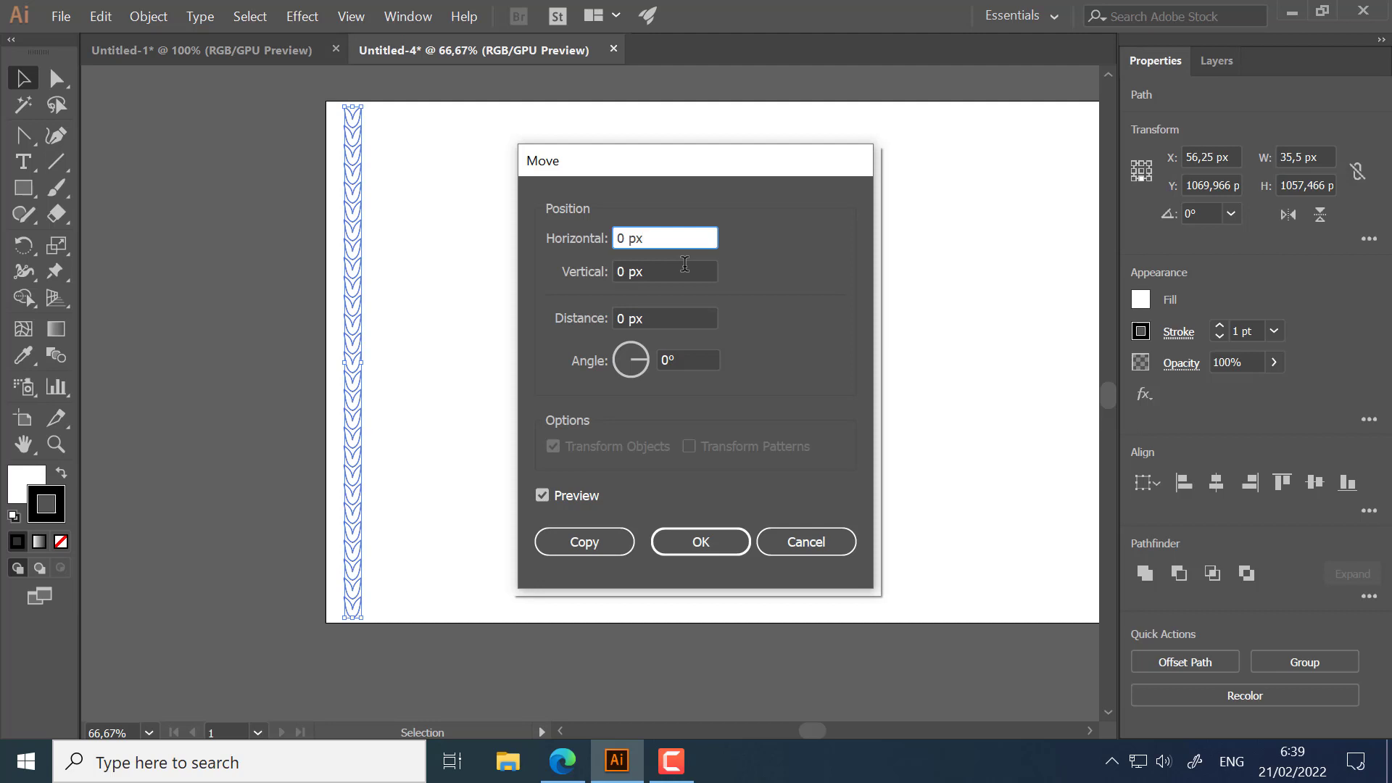
{"action": "key", "text": "ctrl+a"}
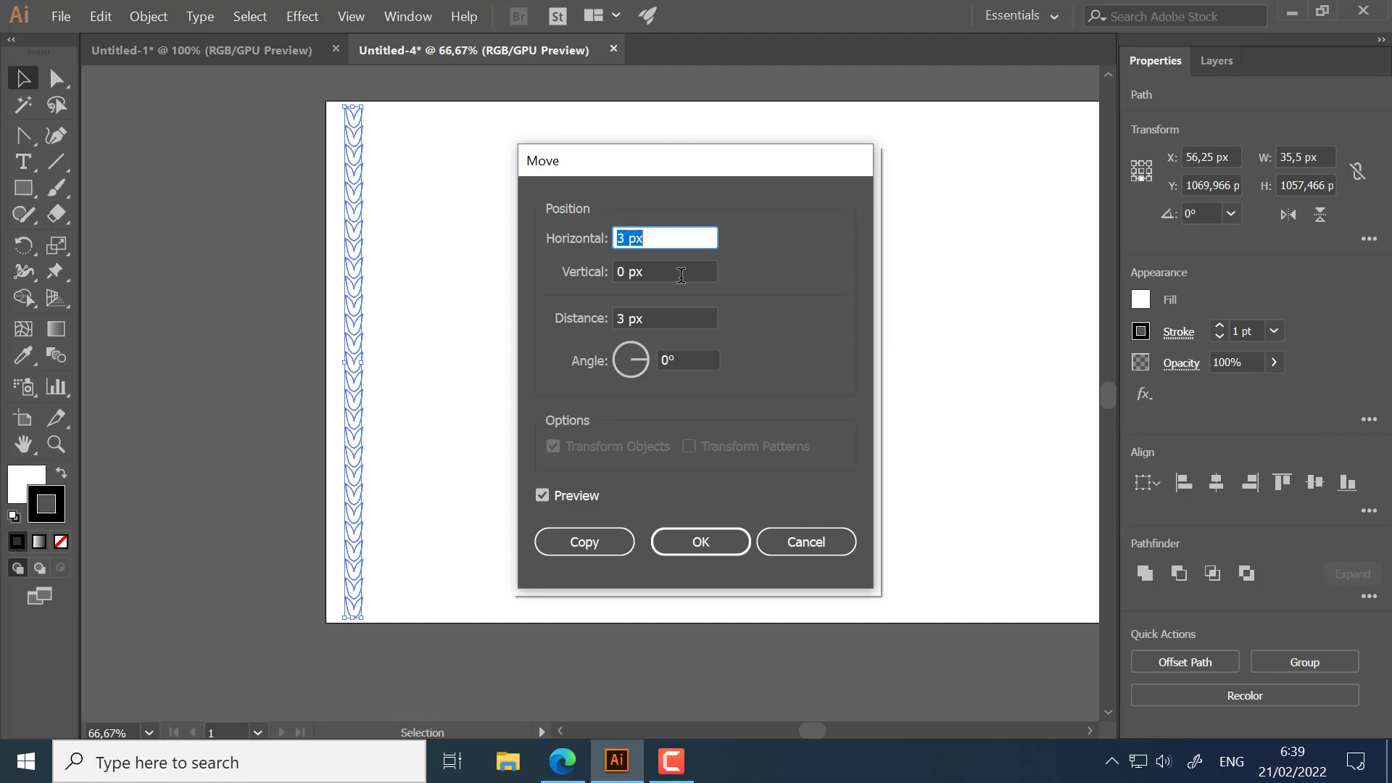
{"action": "type", "text": "43"}
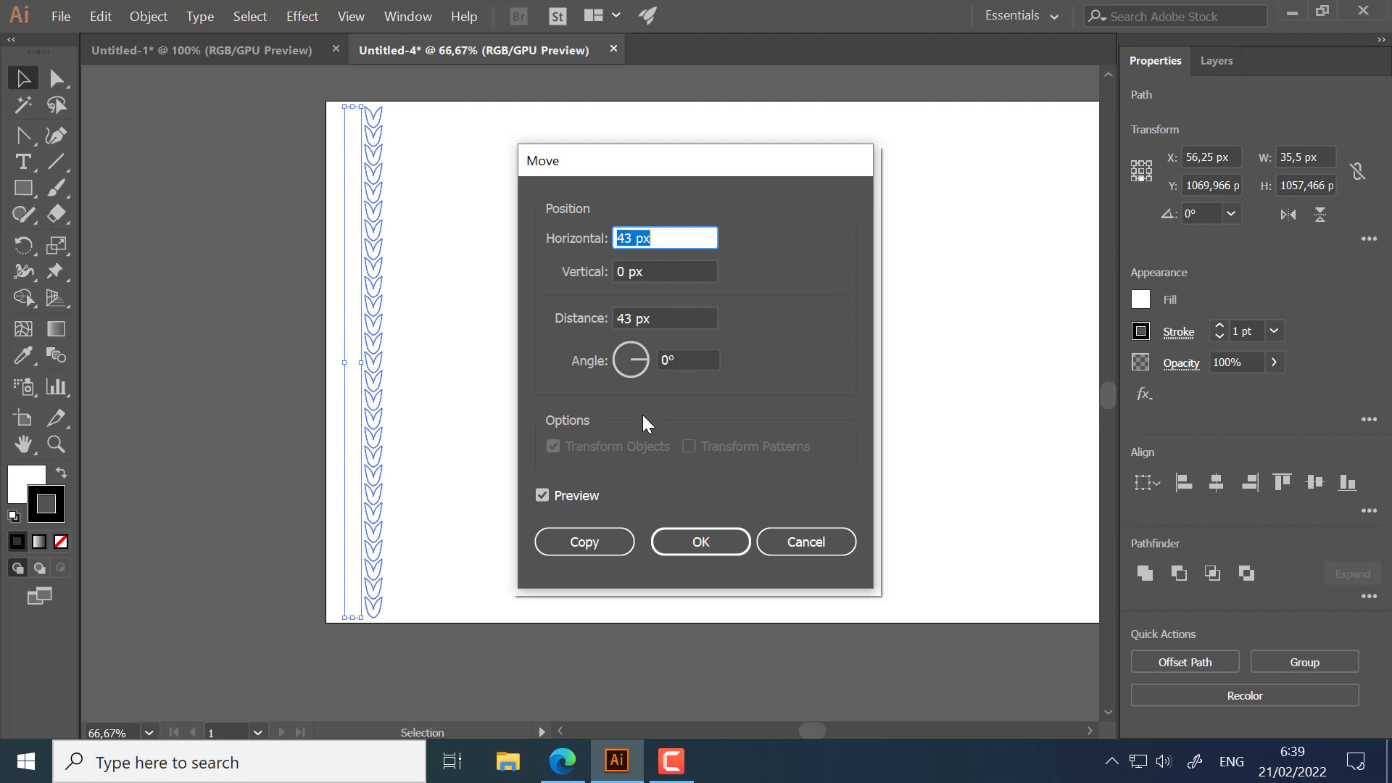
{"action": "left_click", "coordinate": [590, 546]}
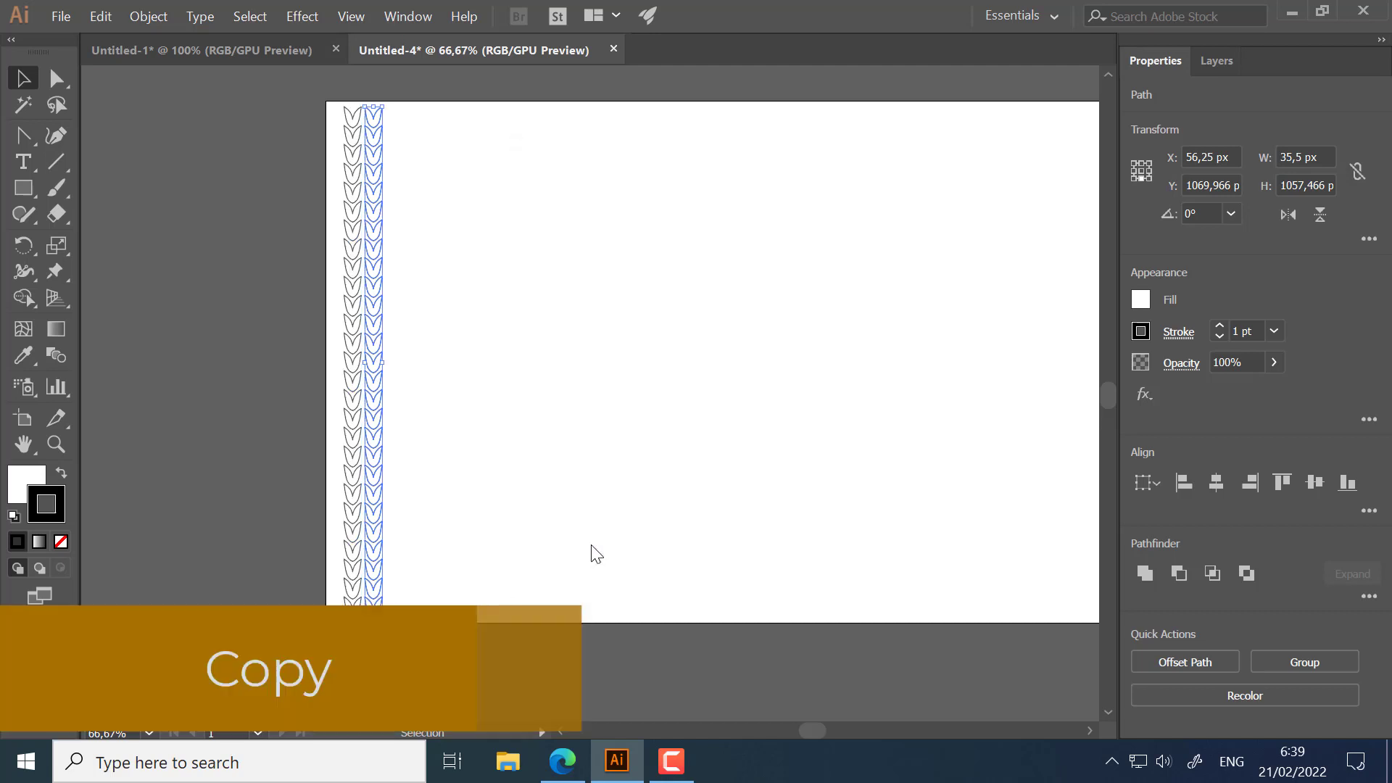
Step: Repeat the sideways column copy until the stitches cover most of the artboard's width, and clear the selection
{"action": "key", "text": "ctrl+d"}
{"action": "key", "text": "ctrl+d"}
{"action": "key", "text": "ctrl+d"}
{"action": "key", "text": "ctrl+d"}
{"action": "key", "text": "ctrl+d"}
{"action": "key", "text": "ctrl+d"}
{"action": "key", "text": "ctrl+d"}
{"action": "key", "text": "ctrl+d"}
{"action": "key", "text": "ctrl+d"}
{"action": "key", "text": "ctrl+d"}
{"action": "key", "text": "ctrl+d"}
{"action": "key", "text": "ctrl+d"}
{"action": "key", "text": "ctrl+d"}
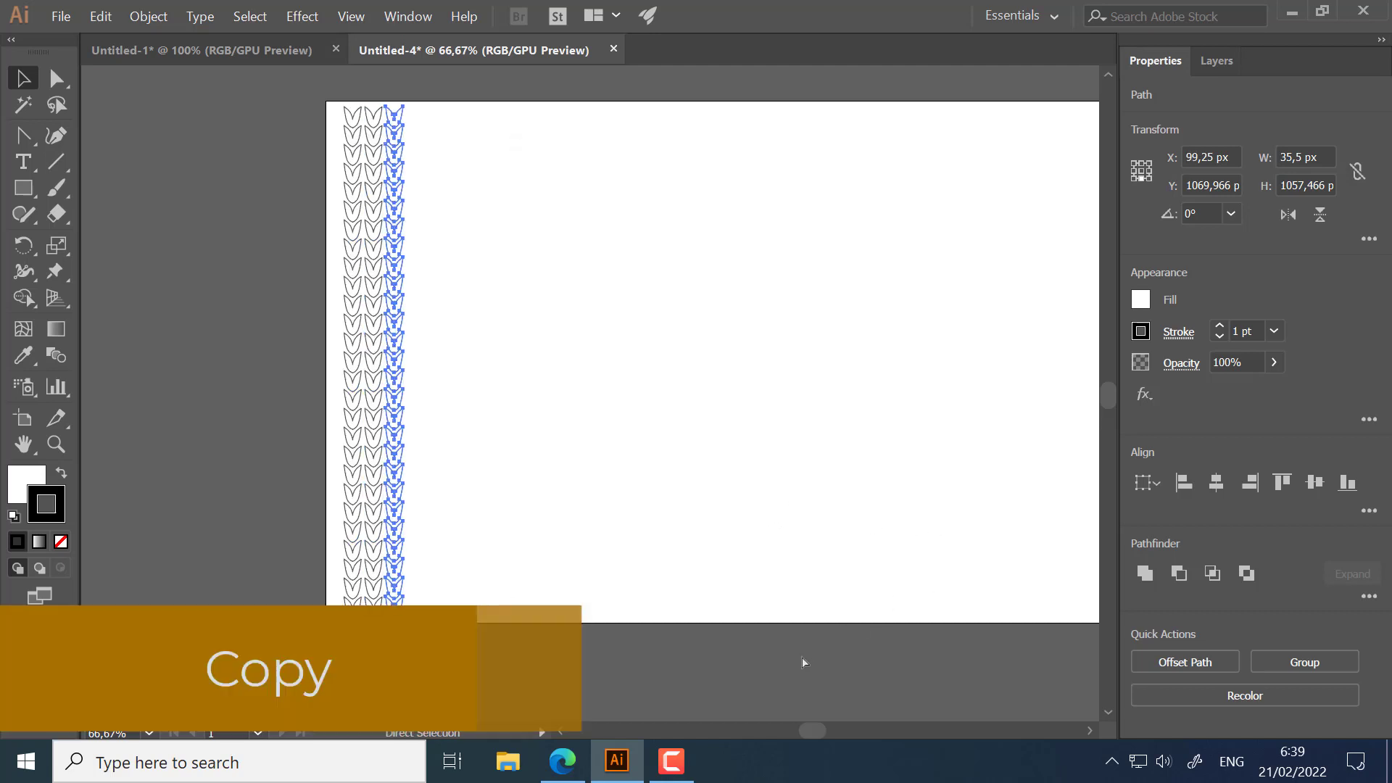
{"action": "key", "text": "ctrl+d"}
{"action": "key", "text": "ctrl+d"}
{"action": "key", "text": "ctrl+d"}
{"action": "key", "text": "ctrl+d"}
{"action": "key", "text": "ctrl+d"}
{"action": "key", "text": "ctrl+d"}
{"action": "key", "text": "ctrl+d"}
{"action": "key", "text": "ctrl+d"}
{"action": "key", "text": "ctrl+d"}
{"action": "key", "text": "ctrl+d"}
{"action": "key", "text": "ctrl+d"}
{"action": "key", "text": "ctrl+d"}
{"action": "key", "text": "ctrl+d"}
{"action": "key", "text": "ctrl+d"}
{"action": "key", "text": "ctrl+d"}
{"action": "key", "text": "ctrl+d"}
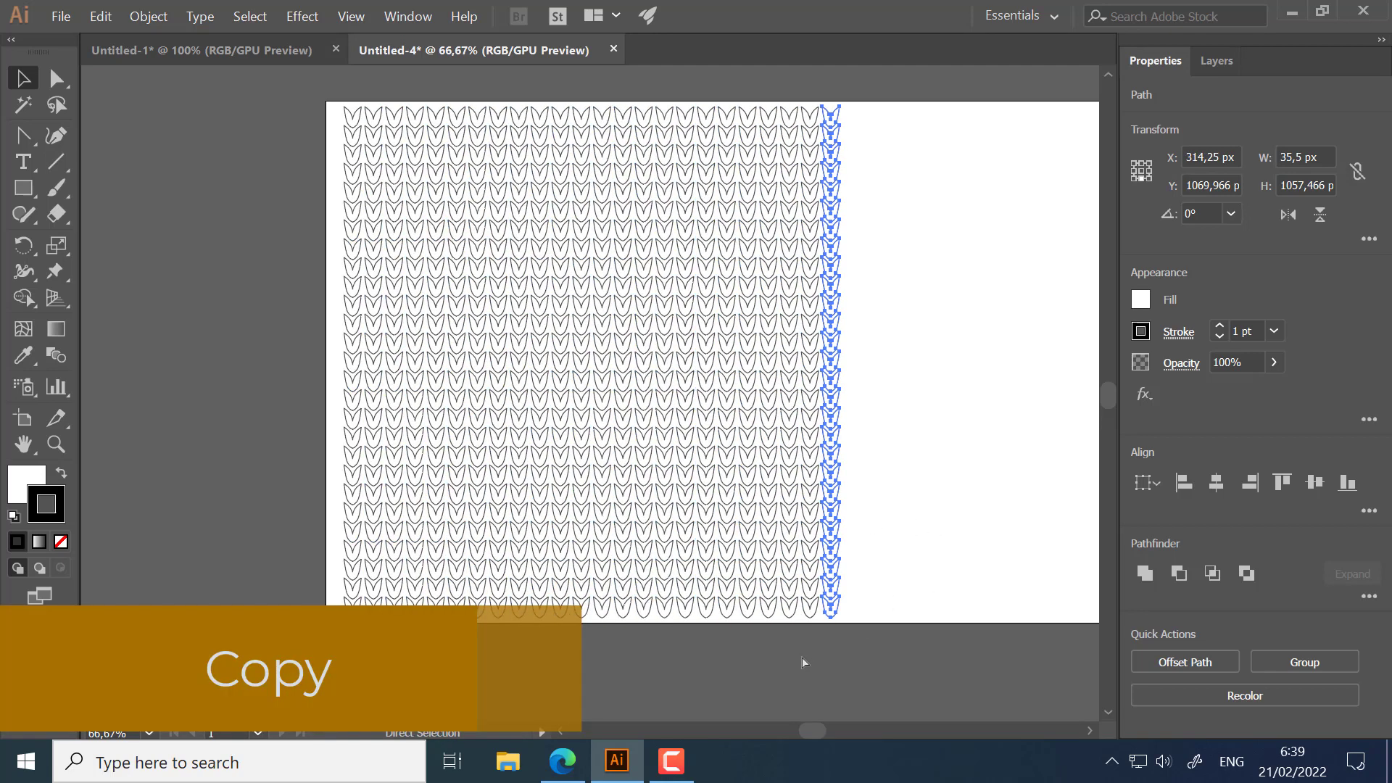
{"action": "key", "text": "ctrl+d"}
{"action": "key", "text": "ctrl+d"}
{"action": "key", "text": "ctrl+d"}
{"action": "key", "text": "ctrl+d"}
{"action": "key", "text": "ctrl+d"}
{"action": "key", "text": "ctrl+d"}
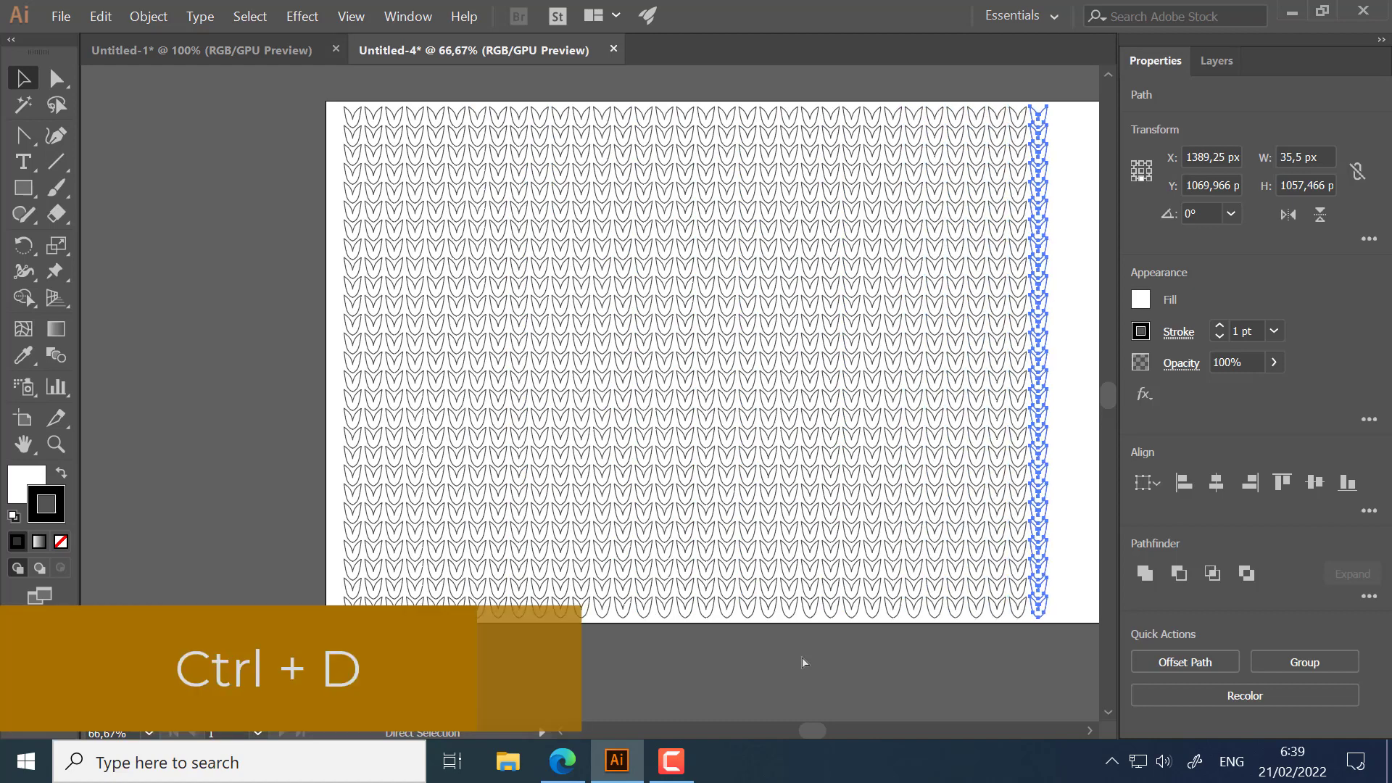
{"action": "left_click_drag", "start_coordinate": [841, 495], "coordinate": [755, 491]}
{"action": "left_click", "coordinate": [854, 671]}
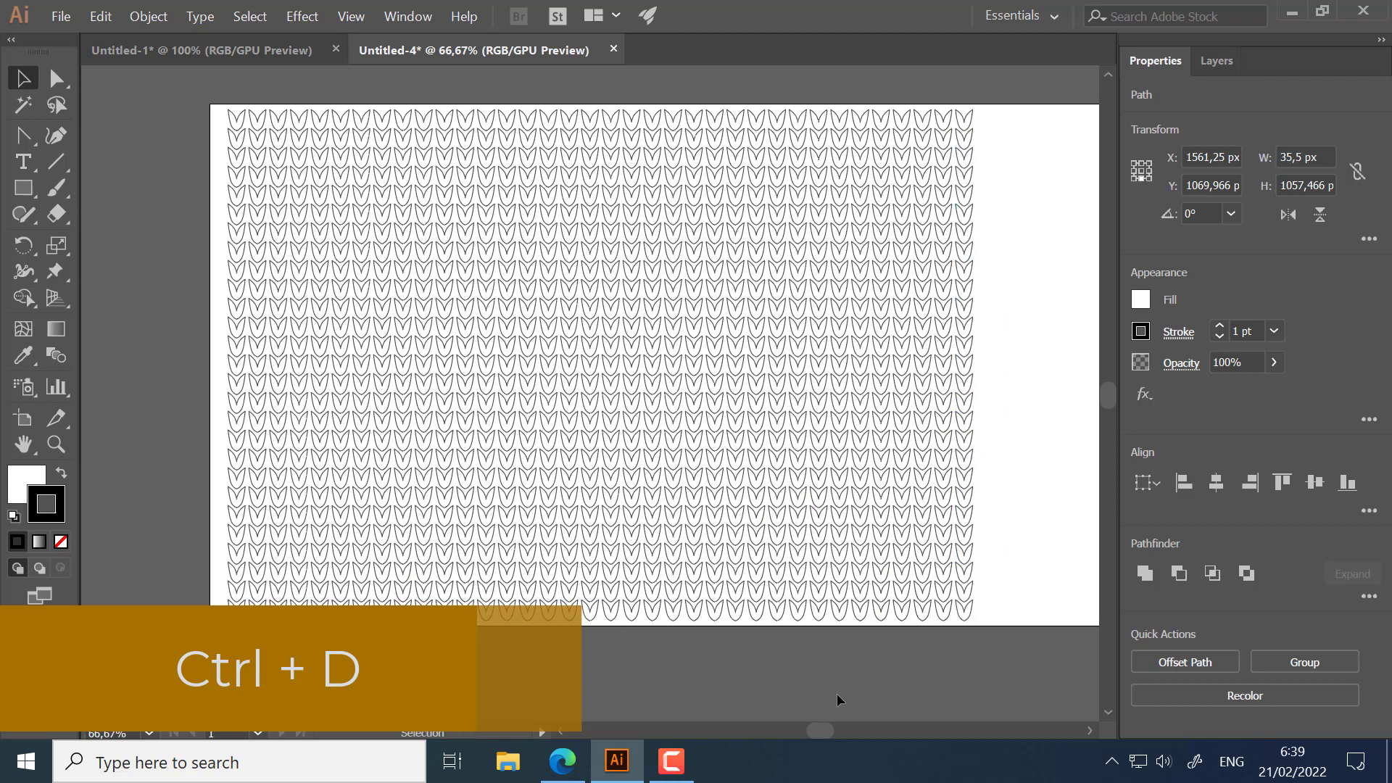
Step: Fill all the stitches with the red-brown colour A23000
{"action": "left_click_drag", "start_coordinate": [214, 95], "coordinate": [979, 629]}
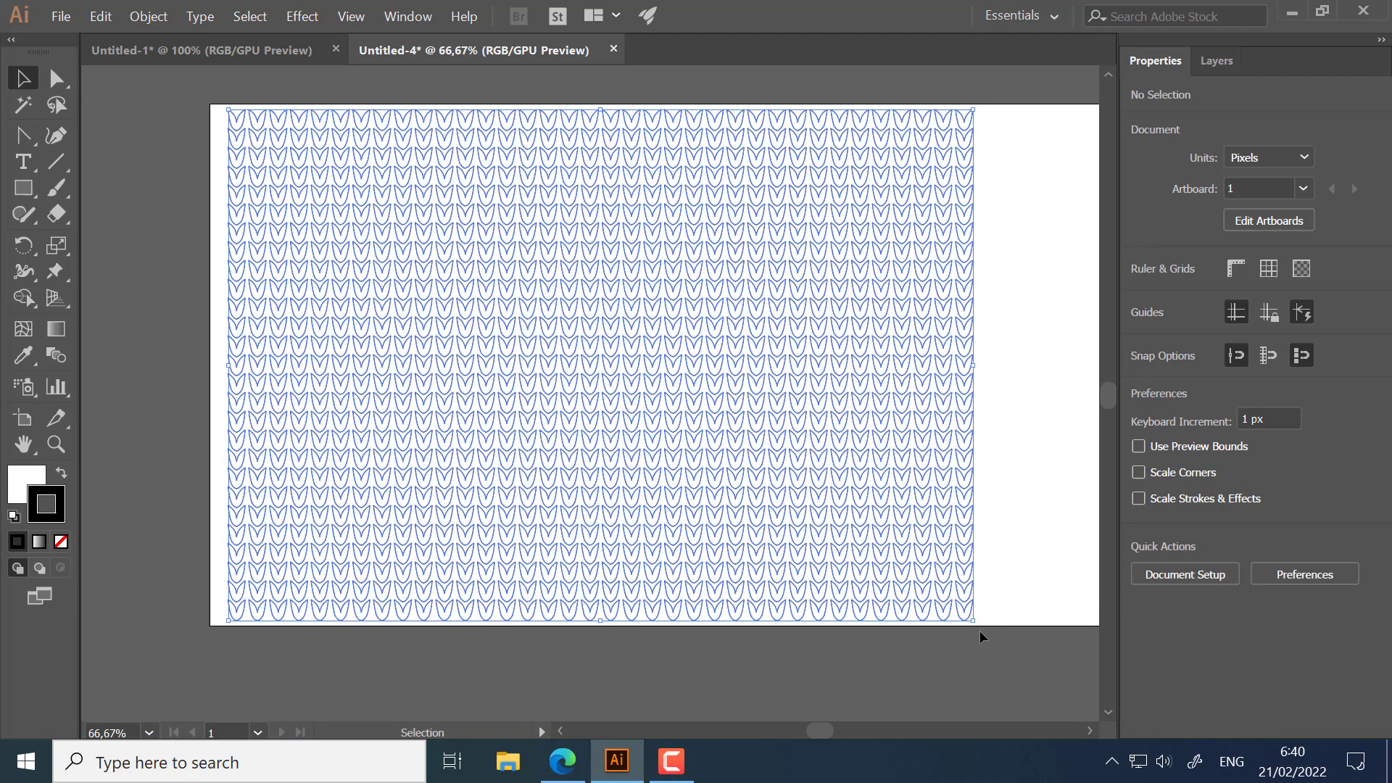
{"action": "left_click", "coordinate": [28, 479]}
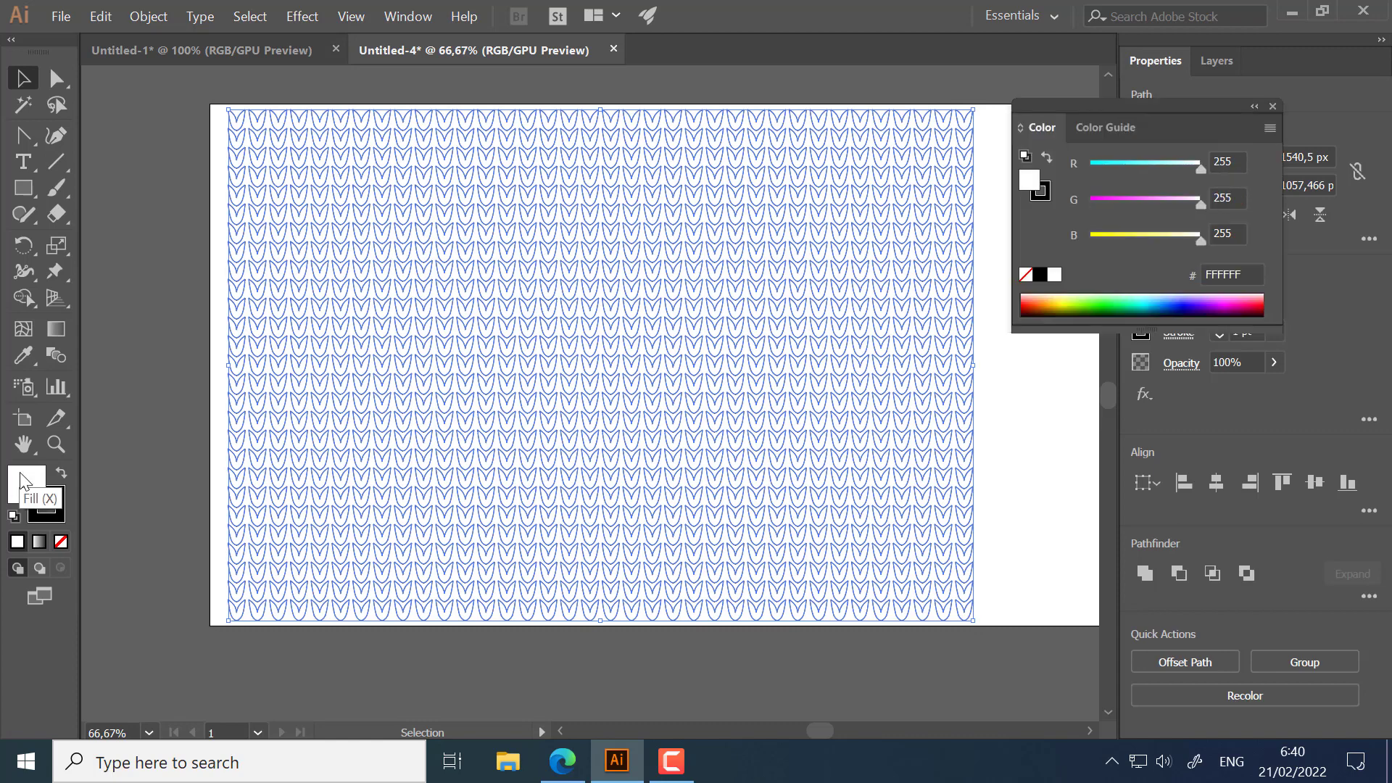
{"action": "left_click_drag", "start_coordinate": [1127, 102], "coordinate": [781, 212]}
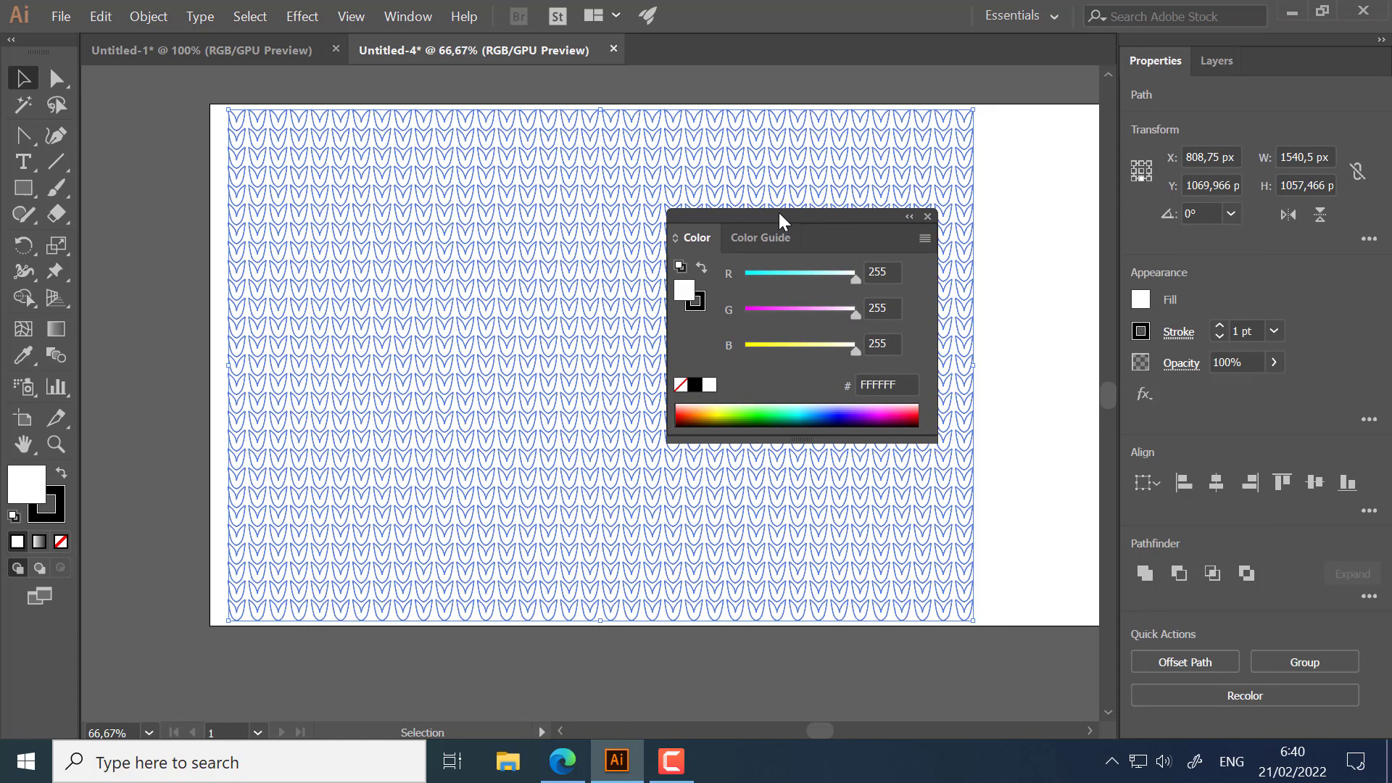
{"action": "left_click", "coordinate": [690, 415]}
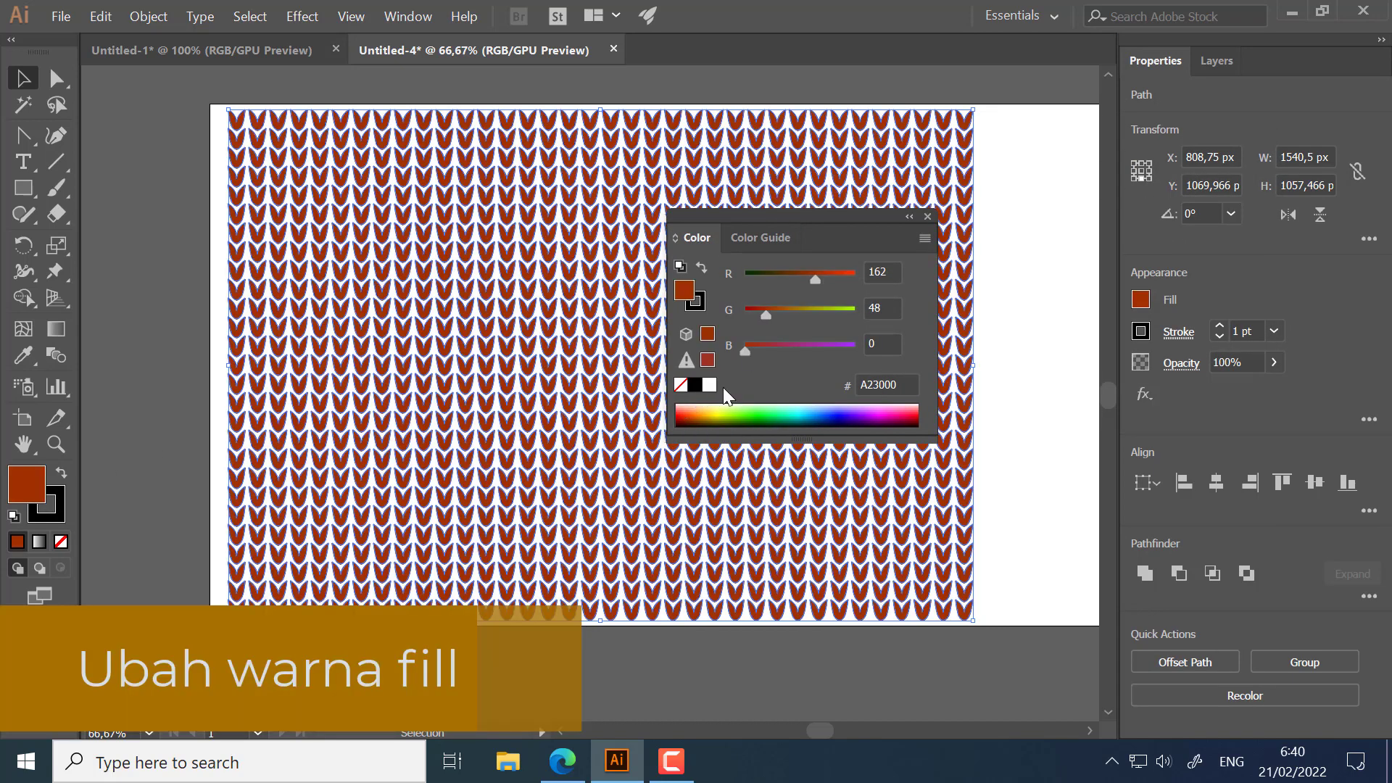
{"action": "left_click", "coordinate": [929, 218]}
Step: Select the four stitches in rows 7 to 10 of the twelfth column and change their fill to white
{"action": "left_click", "coordinate": [468, 252]}
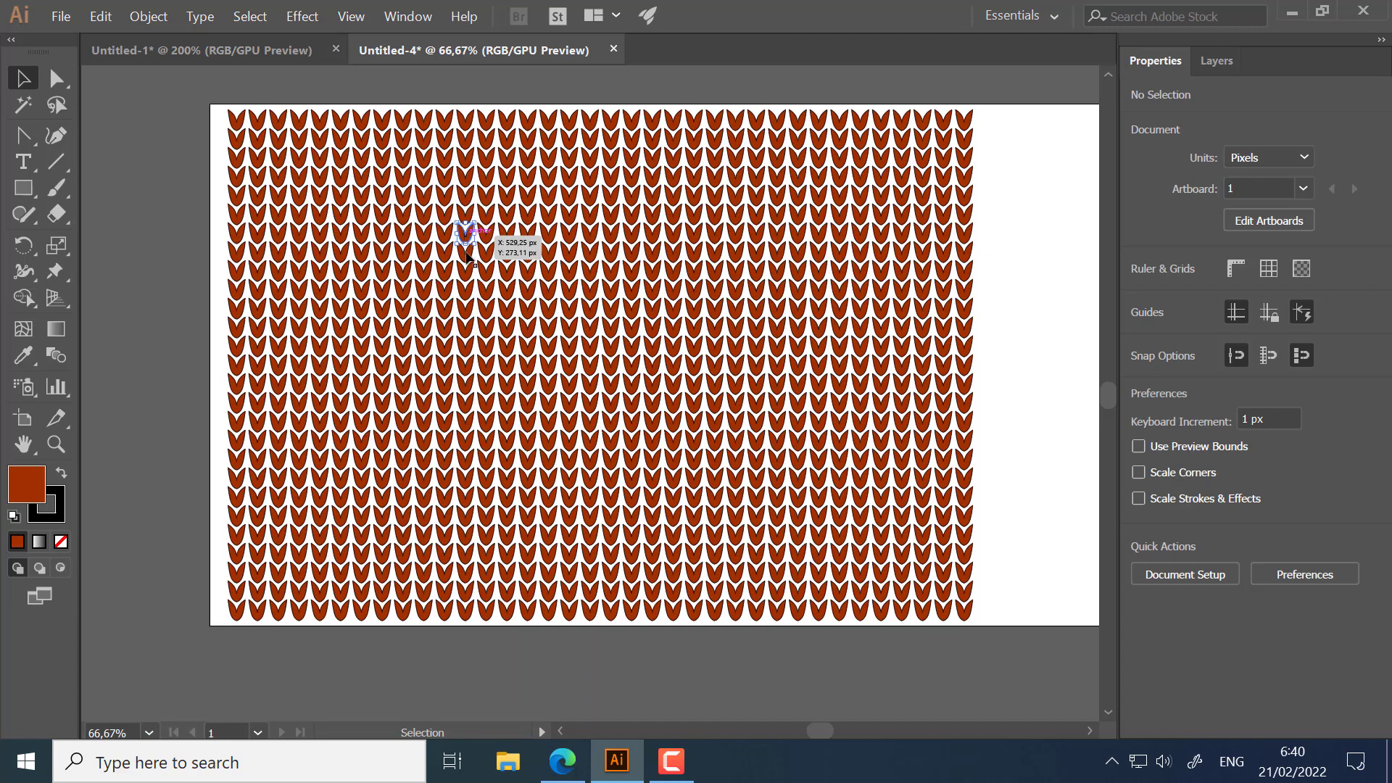
{"action": "left_click", "coordinate": [467, 258]}
{"action": "left_click", "coordinate": [468, 261], "text": "shift"}
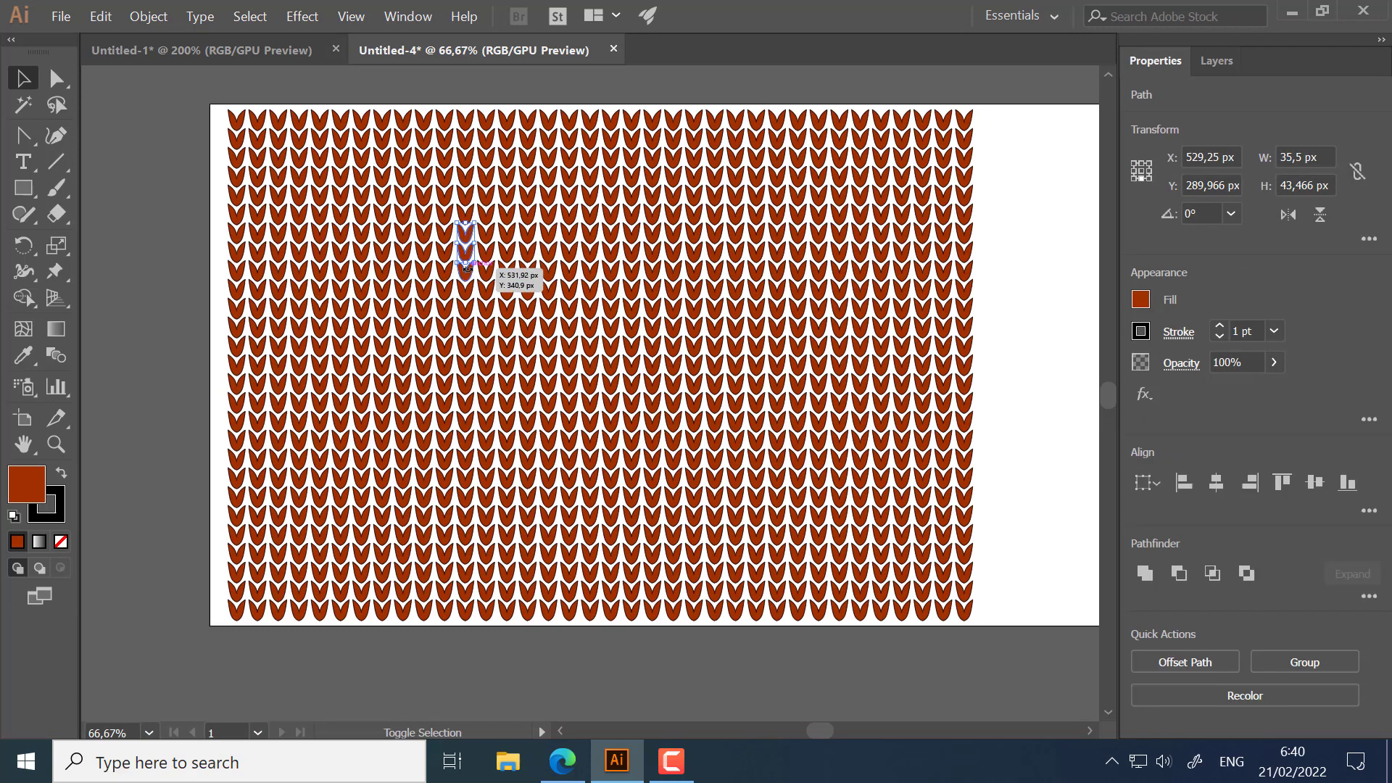
{"action": "left_click", "coordinate": [470, 275], "text": "shift"}
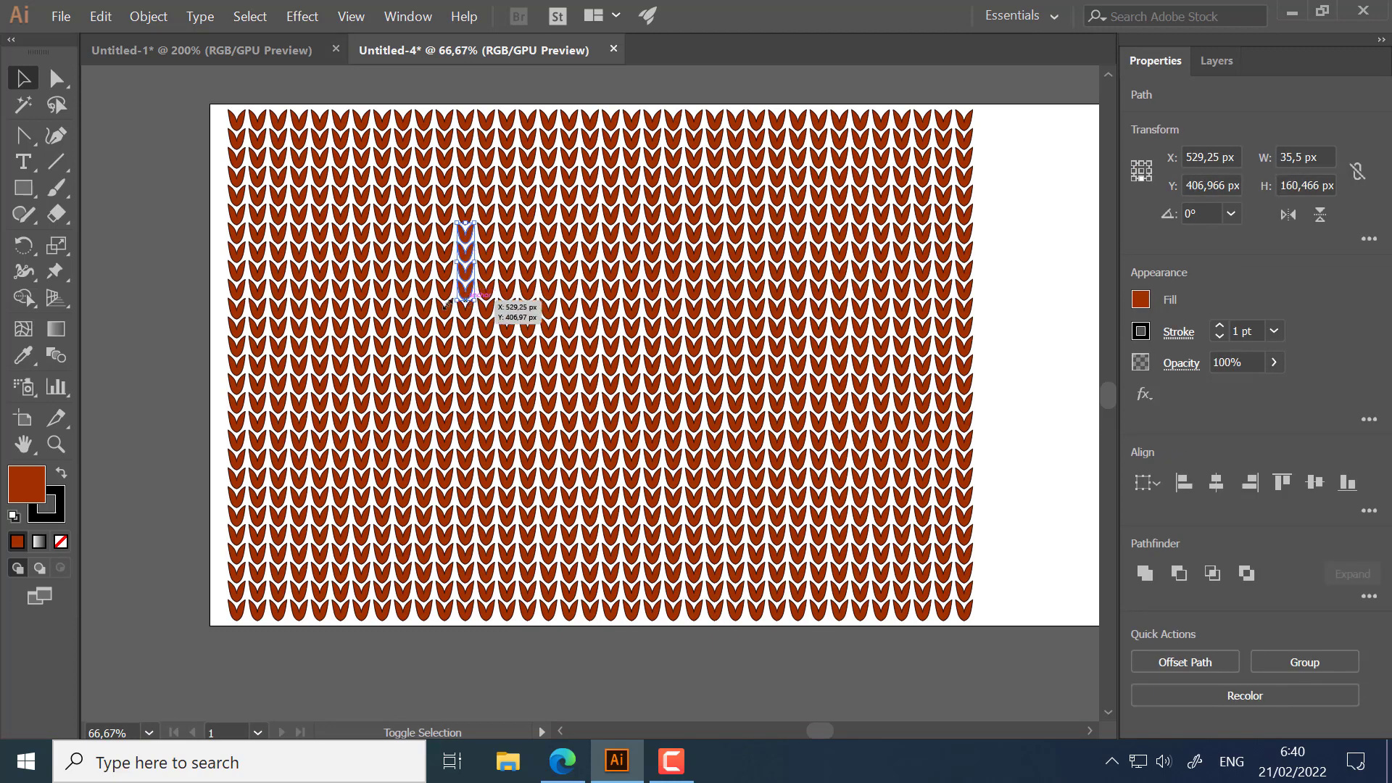
{"action": "double_click", "coordinate": [33, 486]}
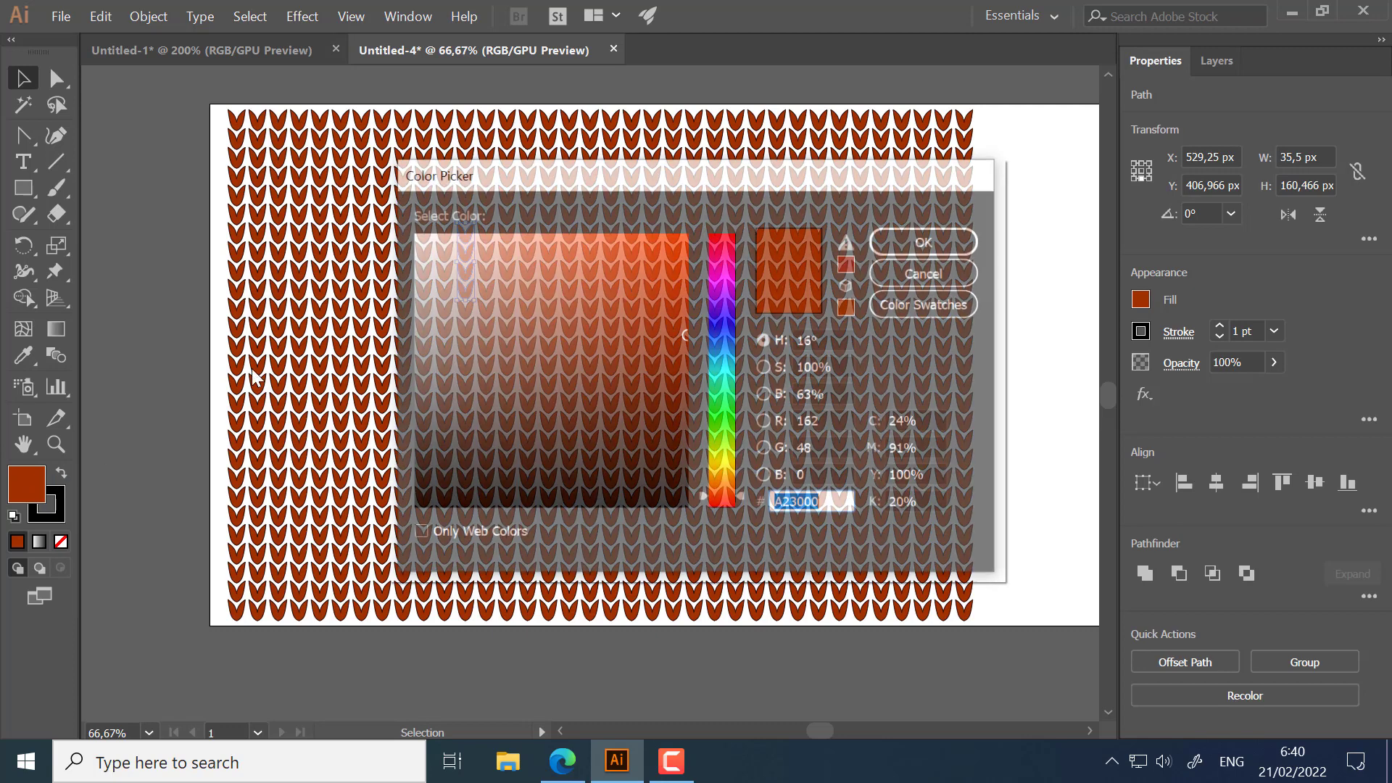
{"action": "left_click_drag", "start_coordinate": [528, 268], "coordinate": [377, 206]}
{"action": "left_click", "coordinate": [916, 231]}
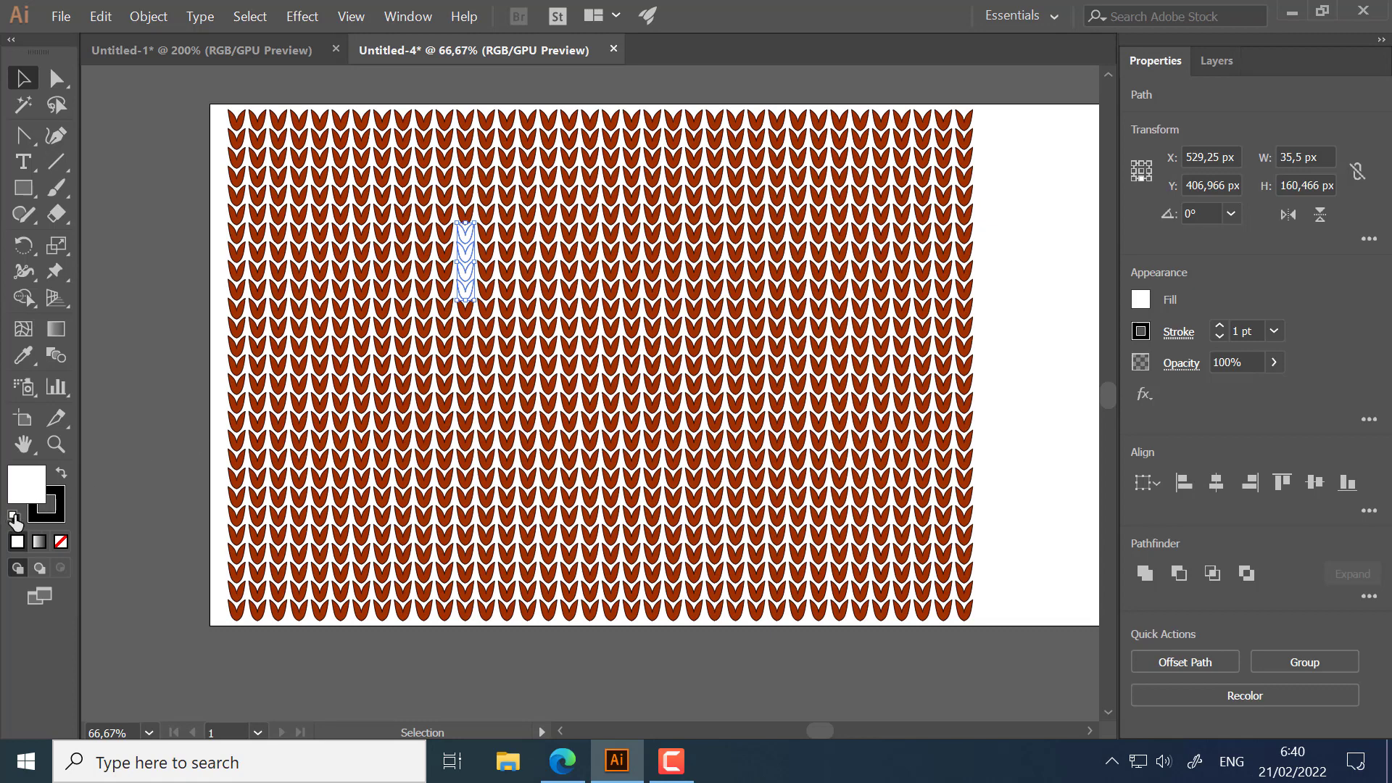
Step: Restore the default white fill on the four stitches in rows 8 to 11 of the thirteenth column
{"action": "left_click", "coordinate": [493, 252]}
{"action": "left_click", "coordinate": [489, 280], "text": "shift"}
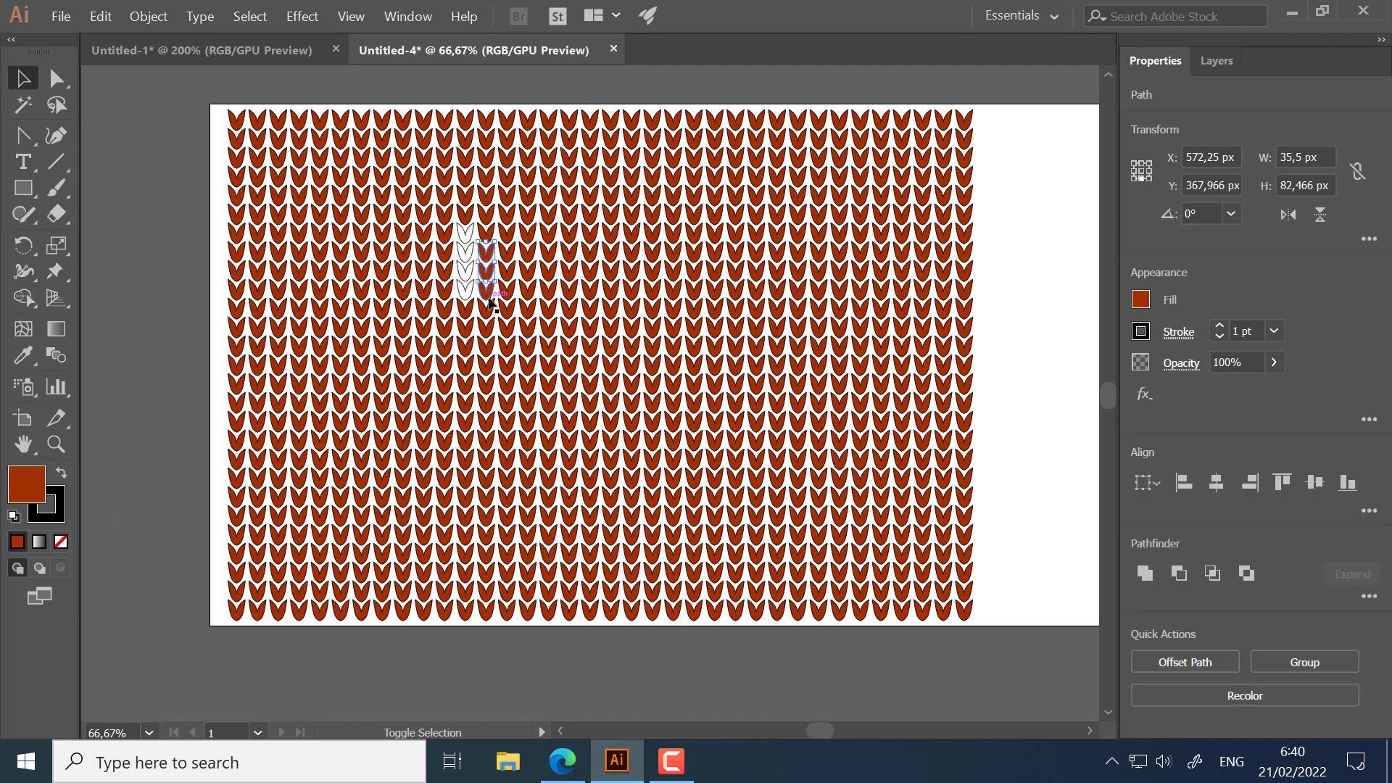
{"action": "left_click", "coordinate": [487, 299], "text": "shift"}
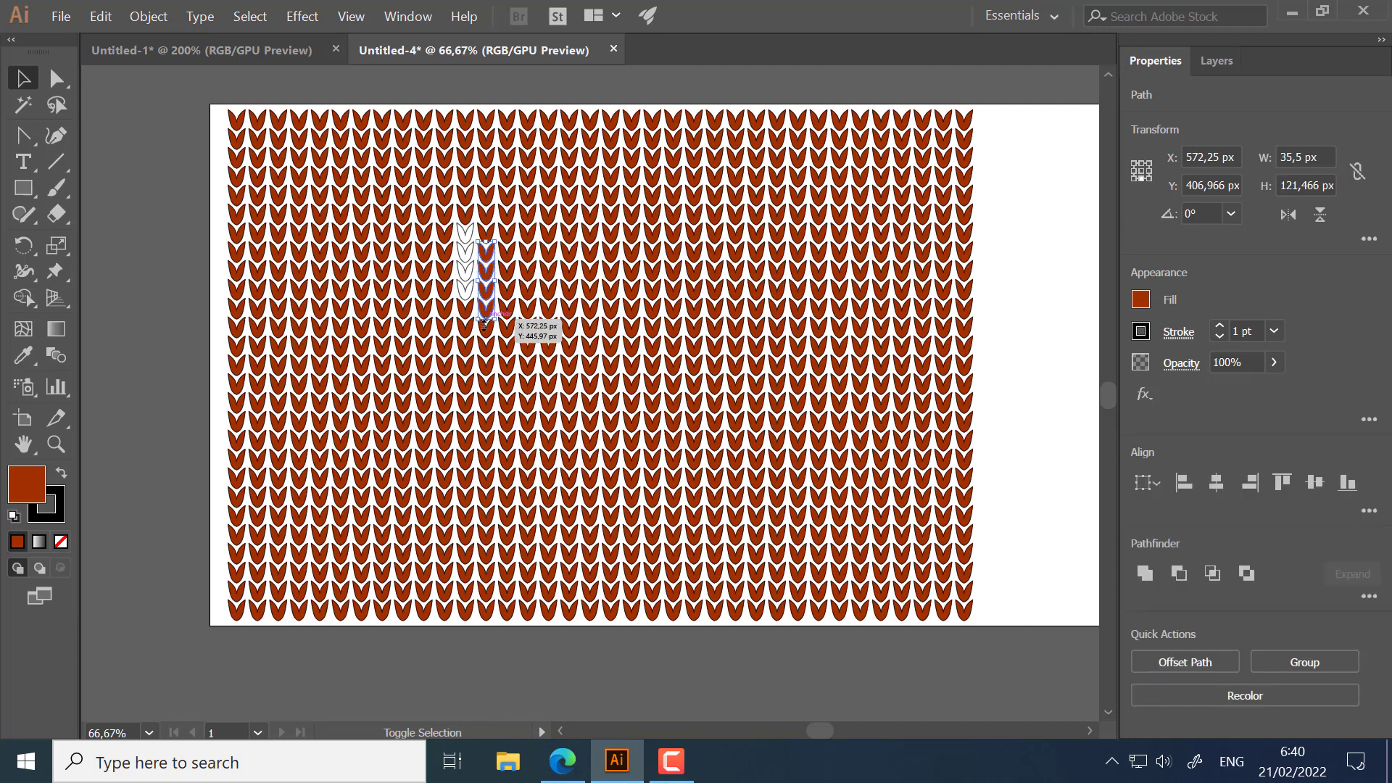
{"action": "left_click", "coordinate": [484, 324], "text": "shift"}
{"action": "left_click", "coordinate": [13, 517]}
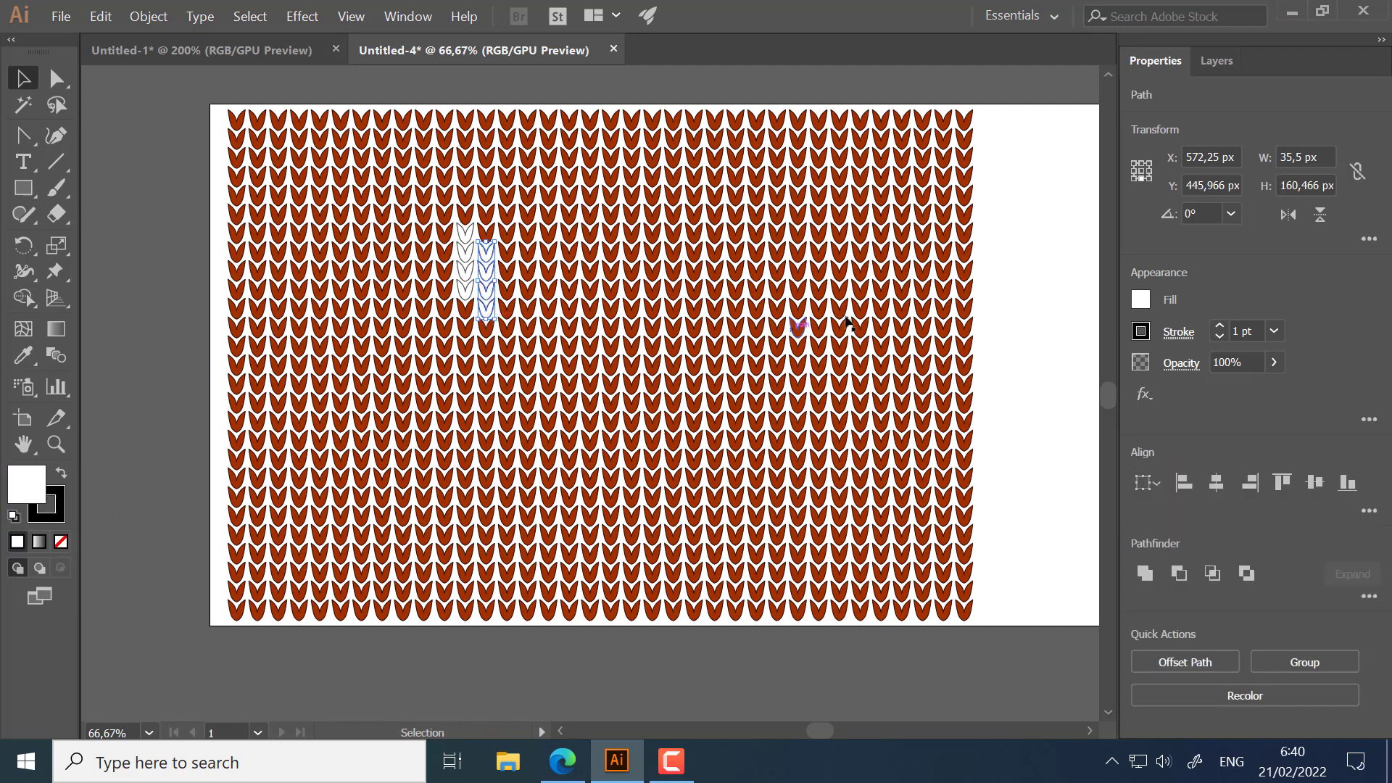
{"action": "left_click", "coordinate": [1015, 246]}
Step: Make the four stitches in rows 9 to 12 of the fourteenth column white with the default fill
{"action": "left_click", "coordinate": [513, 310], "text": "ctrl"}
{"action": "left_click_drag", "start_coordinate": [530, 364], "coordinate": [385, 312]}
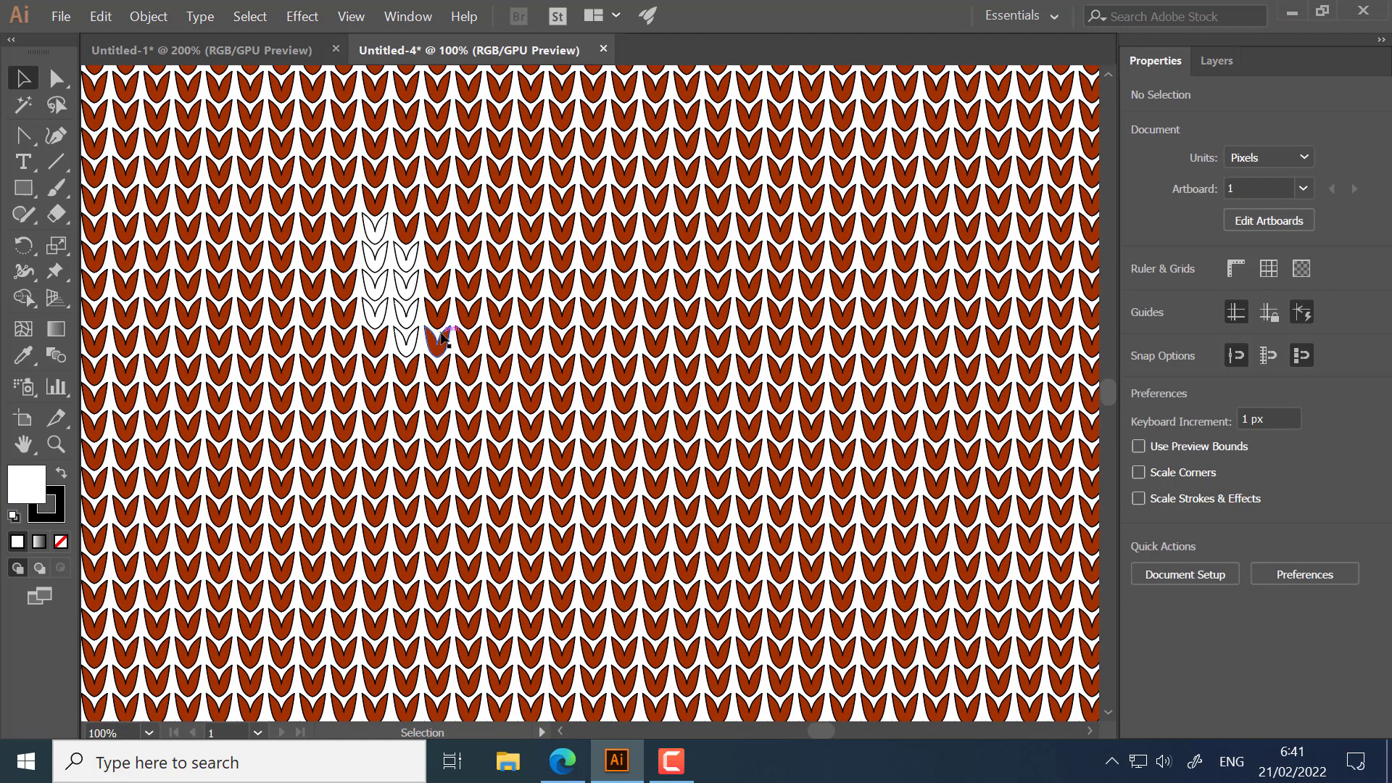
{"action": "key", "text": "i"}
{"action": "left_click", "coordinate": [445, 285], "text": "ctrl"}
{"action": "left_click", "coordinate": [445, 314], "text": "ctrl+shift"}
{"action": "left_click", "coordinate": [445, 341], "text": "ctrl+shift"}
{"action": "left_click", "coordinate": [443, 370], "text": "ctrl+shift"}
{"action": "left_click", "coordinate": [13, 517]}
Step: Recolour the four stitches in rows 11 to 14 of the fifteenth column white by sampling a neighbouring white stitch
{"action": "left_click", "coordinate": [474, 351], "text": "ctrl"}
{"action": "left_click", "coordinate": [473, 375], "text": "ctrl+shift"}
{"action": "left_click", "coordinate": [472, 404], "text": "ctrl+shift"}
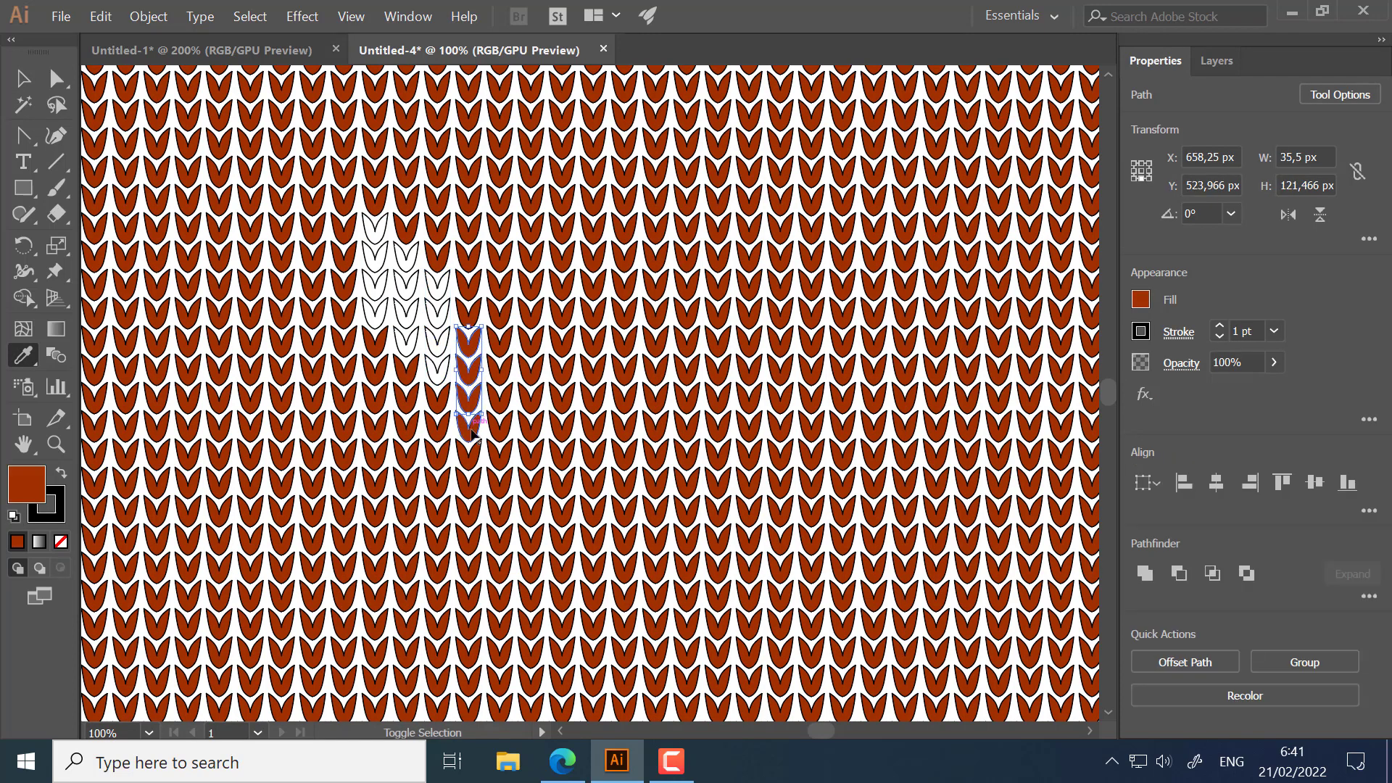
{"action": "left_click", "coordinate": [471, 432], "text": "ctrl+shift"}
{"action": "left_click", "coordinate": [439, 376]}
Step: Turn the four stitches in row 15, columns 11 to 14, white with the default fill
{"action": "left_click", "coordinate": [453, 435], "text": "ctrl"}
{"action": "left_click", "coordinate": [440, 464], "text": "ctrl"}
{"action": "left_click", "coordinate": [374, 453], "text": "ctrl+shift"}
{"action": "left_click", "coordinate": [343, 453], "text": "ctrl+shift"}
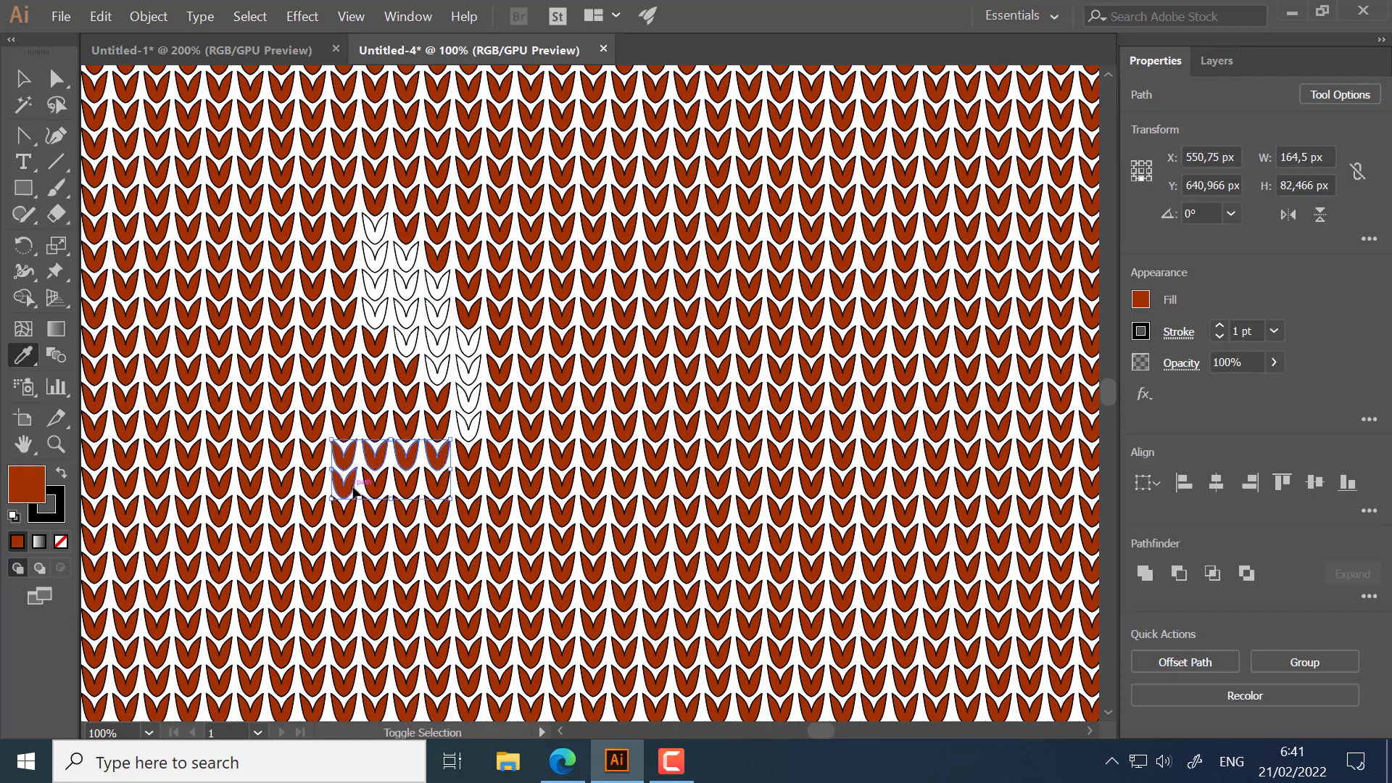
{"action": "key", "text": "d"}
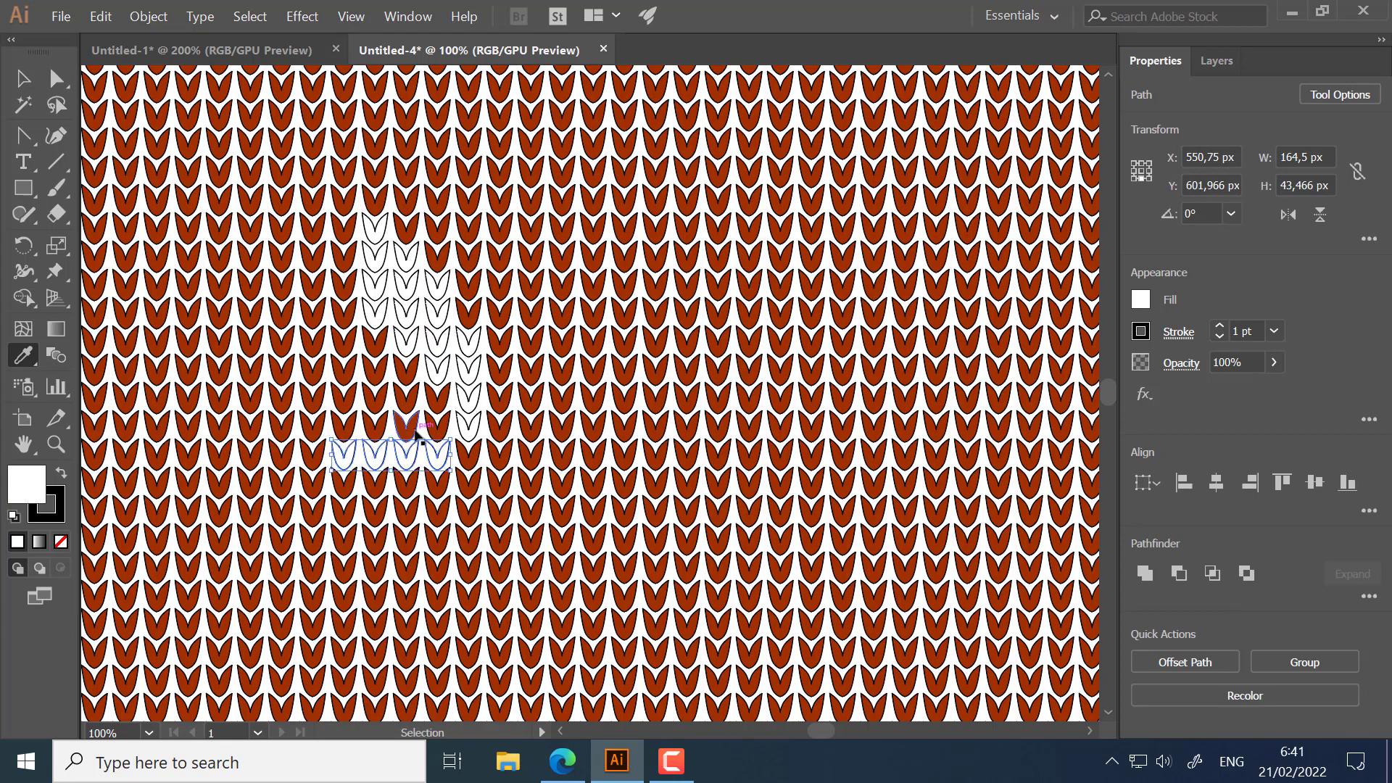
Step: Make four stitches white in each of the two rows above, columns 10 to 13 in row 14 and 9 to 12 in row 13
{"action": "left_click", "coordinate": [408, 428], "text": "ctrl"}
{"action": "left_click", "coordinate": [375, 428], "text": "ctrl+shift"}
{"action": "left_click", "coordinate": [344, 428], "text": "ctrl+shift"}
{"action": "left_click", "coordinate": [313, 427], "text": "ctrl+shift"}
{"action": "left_click", "coordinate": [282, 401], "text": "ctrl+shift"}
{"action": "left_click", "coordinate": [312, 400], "text": "ctrl+shift"}
{"action": "left_click", "coordinate": [343, 400], "text": "ctrl+shift"}
{"action": "left_click", "coordinate": [374, 400], "text": "ctrl+shift"}
Step: Apply the default white fill to the four stitches in row 12, columns 8 to 11
{"action": "left_click", "coordinate": [343, 374], "text": "ctrl+shift"}
{"action": "left_click", "coordinate": [313, 375], "text": "ctrl+shift"}
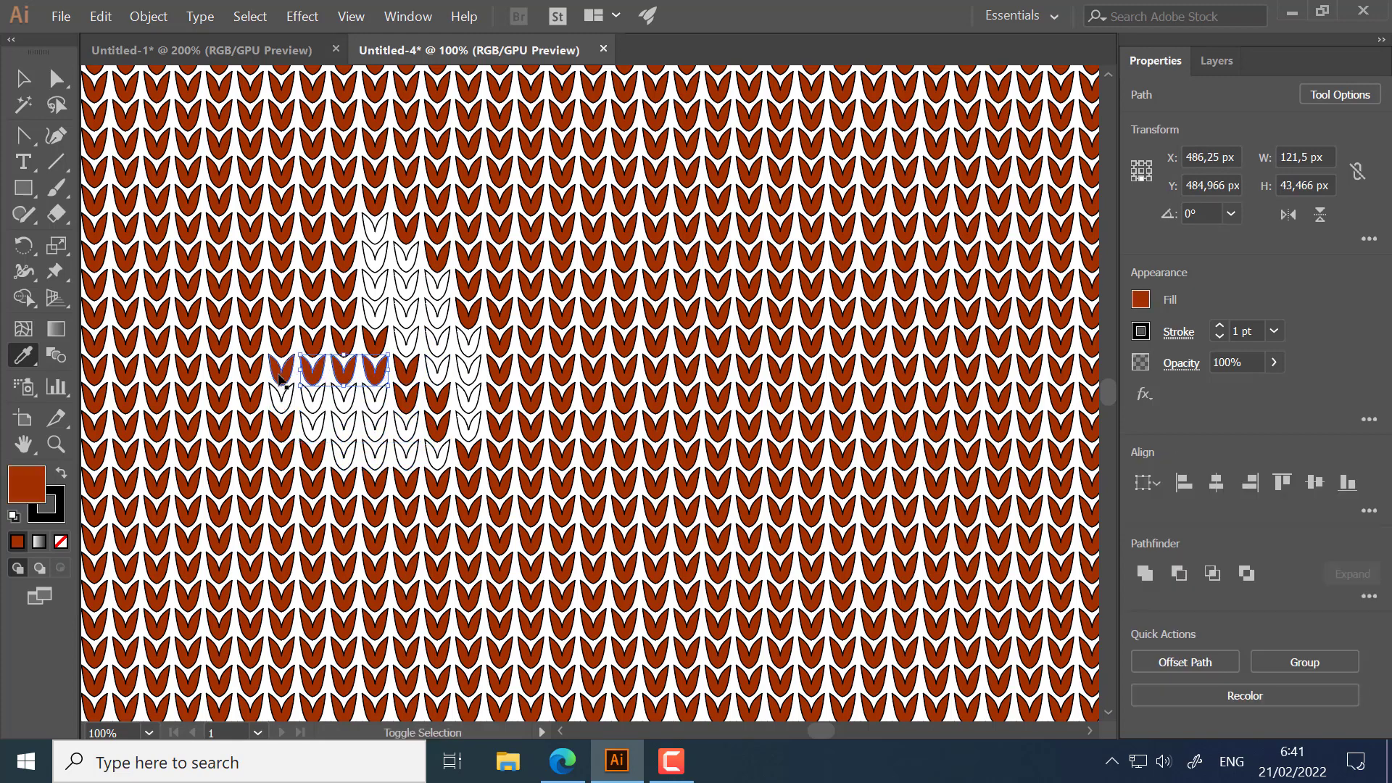
{"action": "left_click", "coordinate": [282, 375], "text": "ctrl+shift"}
{"action": "left_click", "coordinate": [251, 374], "text": "ctrl+shift"}
{"action": "left_click", "coordinate": [375, 374], "text": "ctrl+shift"}
{"action": "key", "text": "d"}
Step: Recolour the four stitches in row 11, columns 7 to 10, white by sampling a white stitch with the Eyedropper
{"action": "left_click", "coordinate": [344, 350], "text": "ctrl"}
{"action": "left_click", "coordinate": [312, 351], "text": "ctrl+shift"}
{"action": "left_click", "coordinate": [249, 351], "text": "ctrl+shift"}
{"action": "left_click", "coordinate": [219, 350], "text": "ctrl+shift"}
{"action": "left_click", "coordinate": [343, 348], "text": "ctrl+shift"}
{"action": "left_click", "coordinate": [380, 310]}
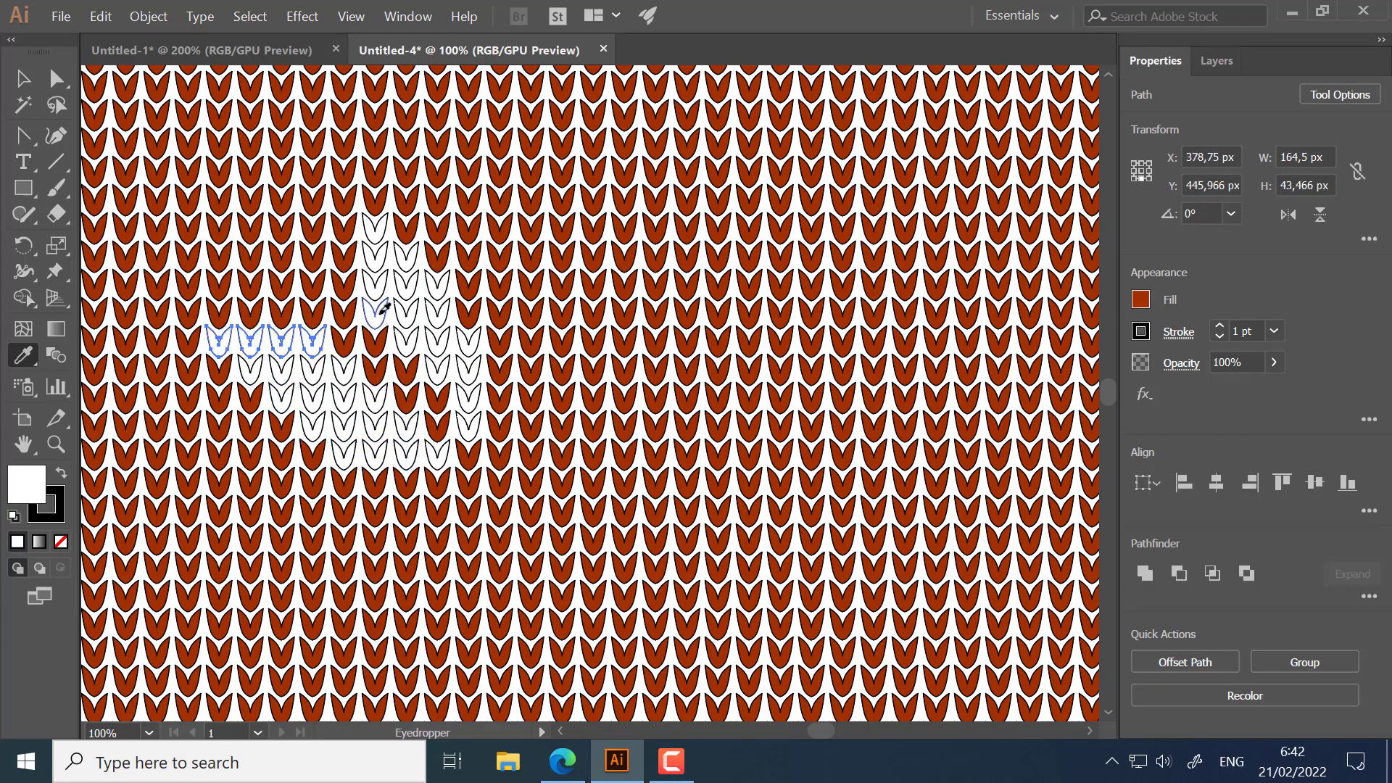
Step: Start the mirrored leaf by sampling white onto rows 11 to 14 of column 17 and rows 10 to 13 of column 18
{"action": "left_click", "coordinate": [531, 349], "text": "ctrl"}
{"action": "left_click", "coordinate": [531, 377], "text": "ctrl+shift"}
{"action": "left_click", "coordinate": [530, 405], "text": "ctrl+shift"}
{"action": "left_click", "coordinate": [530, 433], "text": "ctrl+shift"}
{"action": "left_click", "coordinate": [563, 347], "text": "ctrl+shift"}
{"action": "left_click", "coordinate": [473, 350]}
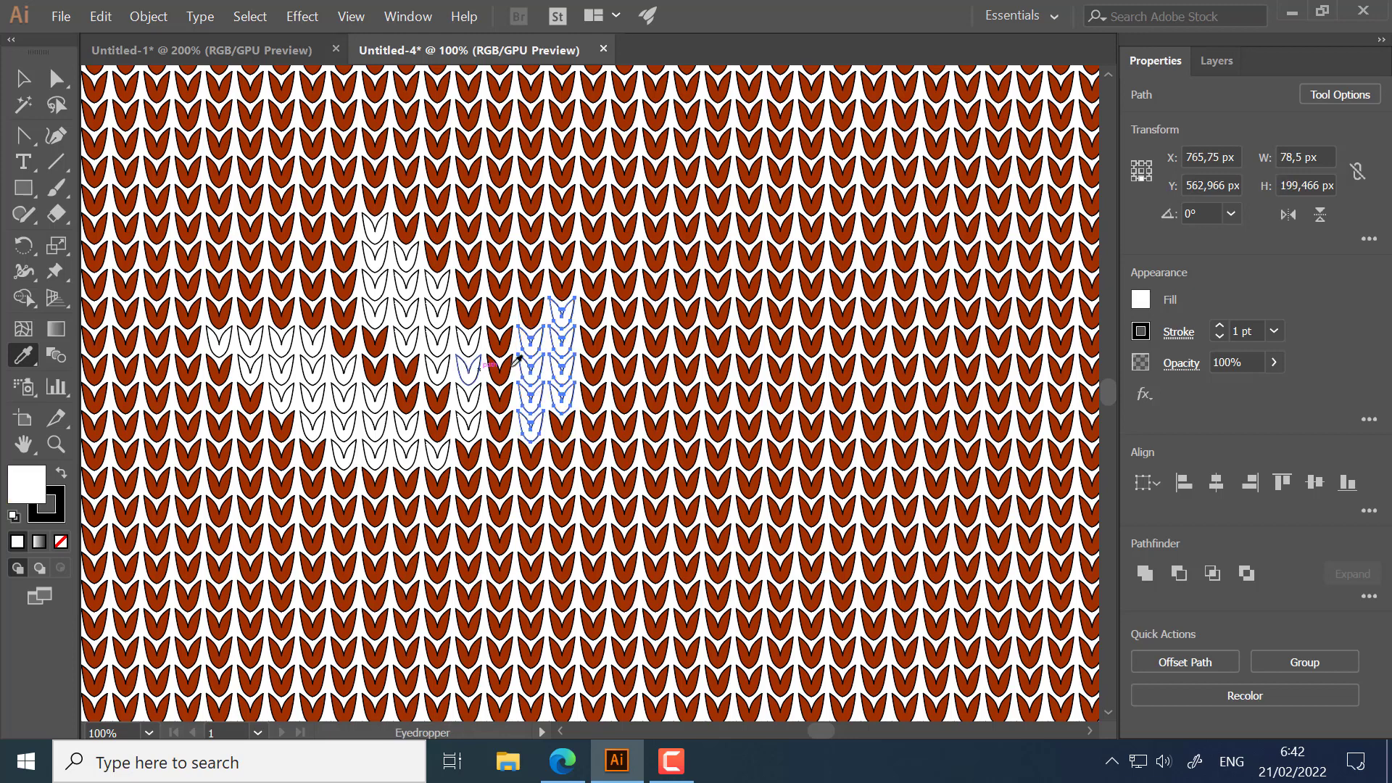
Step: Extend the mirrored leaf by sampling white onto rows 9 to 12 of column 19 and rows 8 to 11 of column 20
{"action": "left_click", "coordinate": [594, 319], "text": "ctrl"}
{"action": "left_click", "coordinate": [594, 348], "text": "ctrl+shift"}
{"action": "left_click", "coordinate": [594, 376], "text": "ctrl+shift"}
{"action": "left_click", "coordinate": [596, 292], "text": "ctrl+shift"}
{"action": "left_click", "coordinate": [627, 264], "text": "ctrl+shift"}
{"action": "left_click", "coordinate": [628, 291], "text": "ctrl+shift"}
{"action": "left_click", "coordinate": [475, 338]}
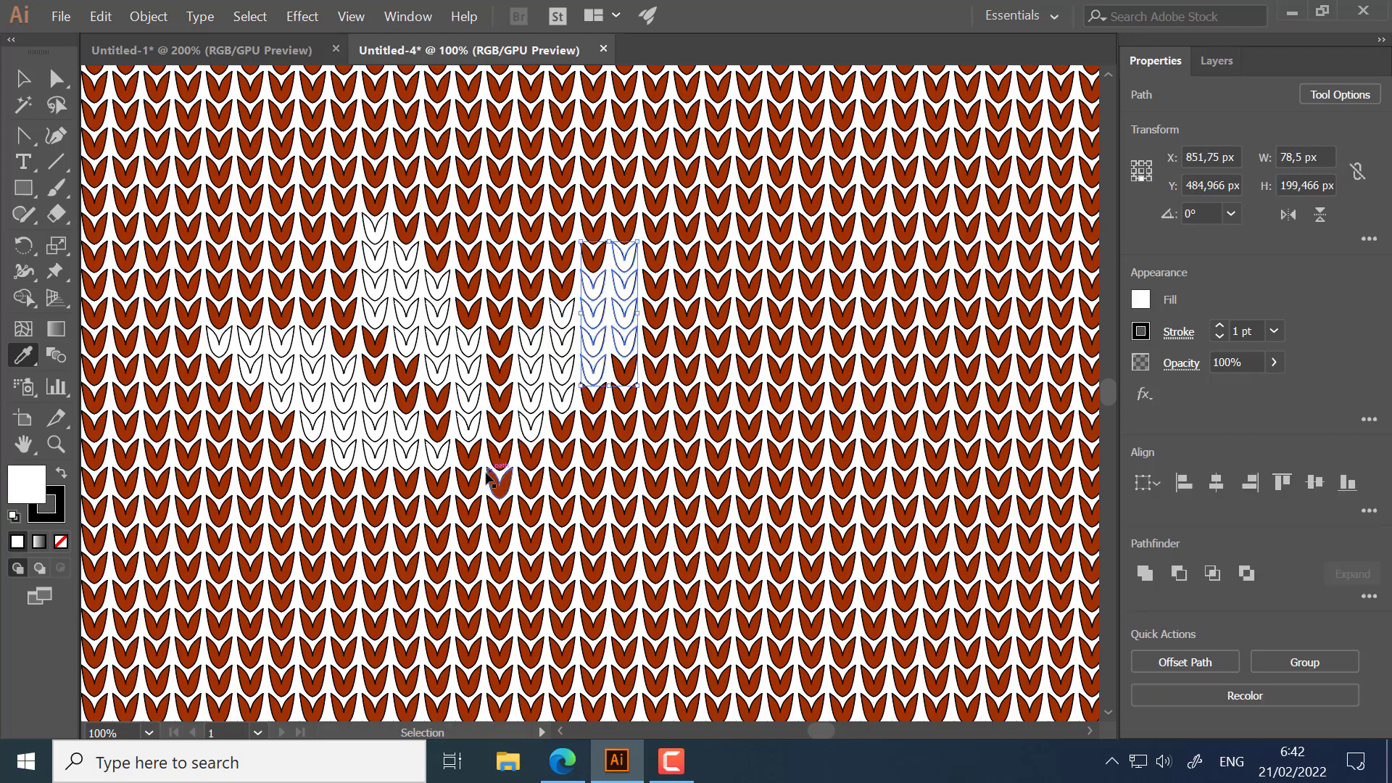
Step: Recolour four staggered rows of stitches white across rows 12 to 15, columns 18 to 25, mirroring the sideways leaf
{"action": "left_click", "coordinate": [565, 459], "text": "ctrl"}
{"action": "left_click", "coordinate": [596, 431], "text": "ctrl+shift"}
{"action": "left_click", "coordinate": [629, 400], "text": "ctrl+shift"}
{"action": "left_click", "coordinate": [657, 374], "text": "ctrl+shift"}
{"action": "left_click", "coordinate": [688, 375], "text": "ctrl+shift"}
{"action": "left_click", "coordinate": [716, 372], "text": "ctrl+shift"}
{"action": "left_click", "coordinate": [748, 374], "text": "ctrl+shift"}
{"action": "left_click", "coordinate": [720, 428], "text": "ctrl+shift"}
{"action": "left_click", "coordinate": [688, 457], "text": "ctrl+shift"}
{"action": "left_click", "coordinate": [657, 457], "text": "ctrl+shift"}
{"action": "left_click", "coordinate": [626, 458], "text": "ctrl+shift"}
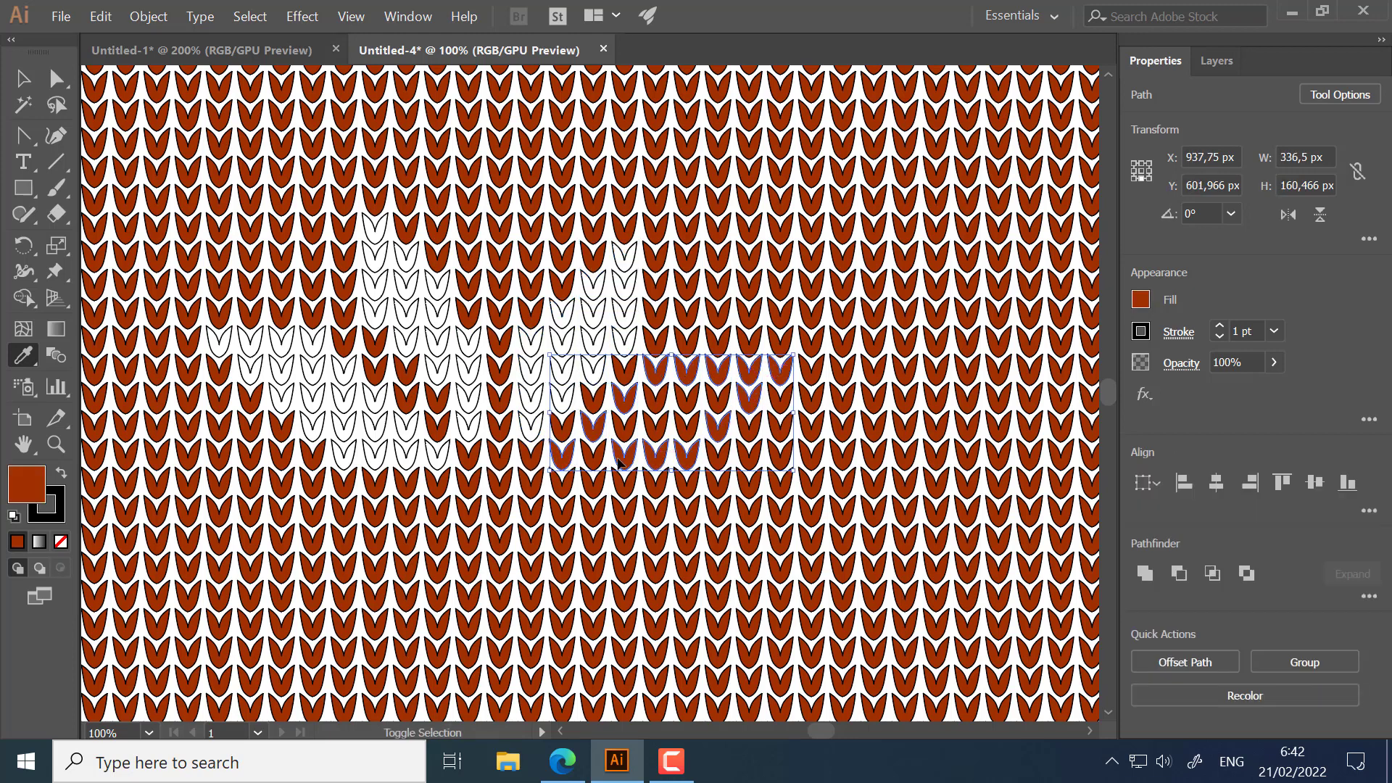
{"action": "left_click", "coordinate": [595, 457], "text": "ctrl+shift"}
{"action": "left_click", "coordinate": [626, 429], "text": "ctrl+shift"}
{"action": "left_click", "coordinate": [657, 428], "text": "ctrl+shift"}
{"action": "left_click", "coordinate": [622, 339]}
Step: Start the lower-left sideways leaf by sampling white onto its top row of four stitches and the diagonal of three stitches descending outward
{"action": "left_click", "coordinate": [440, 509], "text": "ctrl"}
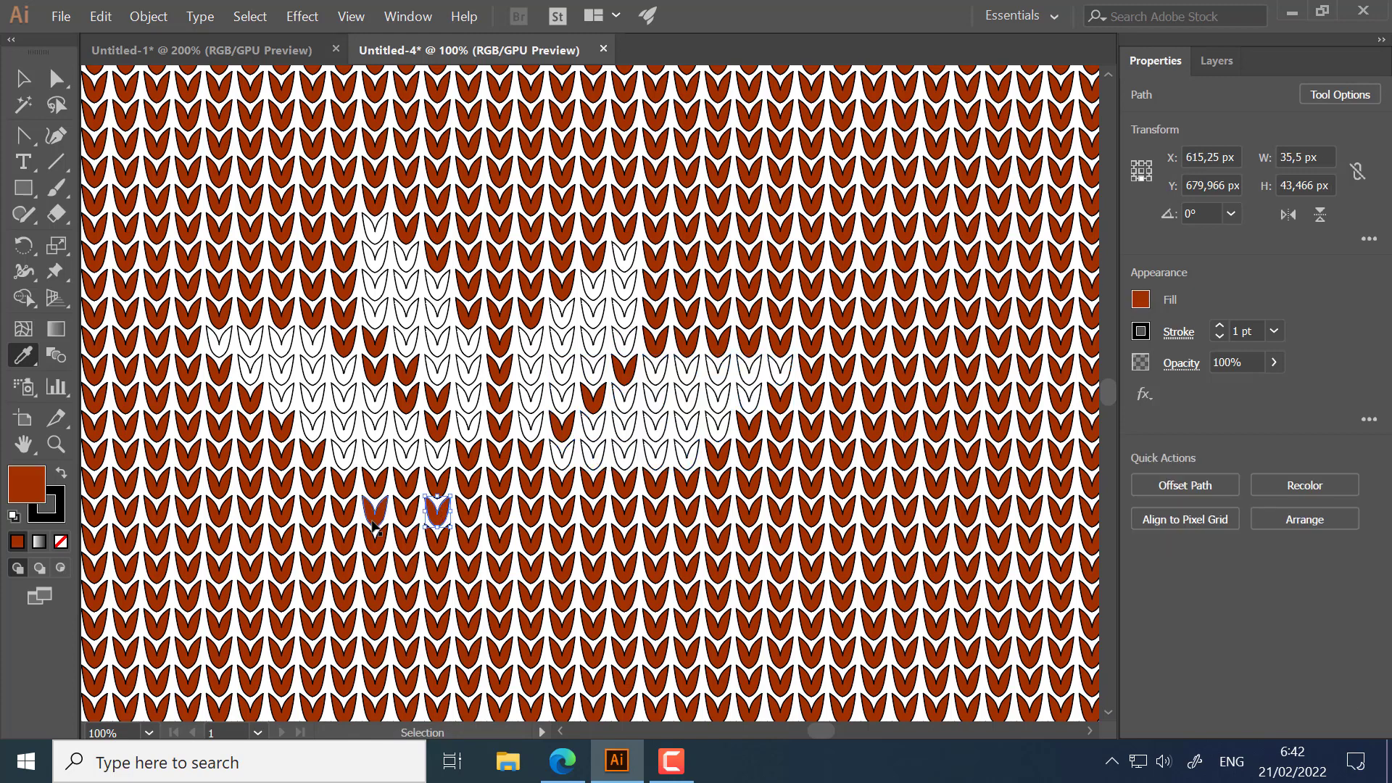
{"action": "left_click", "coordinate": [408, 512], "text": "ctrl+shift"}
{"action": "left_click", "coordinate": [376, 513], "text": "ctrl+shift"}
{"action": "left_click", "coordinate": [346, 513], "text": "ctrl+shift"}
{"action": "left_click", "coordinate": [348, 464]}
{"action": "left_click", "coordinate": [314, 542], "text": "ctrl"}
{"action": "left_click", "coordinate": [283, 570], "text": "ctrl+shift"}
{"action": "left_click", "coordinate": [252, 597], "text": "ctrl+shift"}
{"action": "left_click", "coordinate": [376, 468]}
Step: Complete the lower-left sideways leaf by sampling white onto the rest of its bottom row and its inner diagonal edge
{"action": "left_click", "coordinate": [282, 598], "text": "ctrl"}
{"action": "left_click", "coordinate": [314, 598], "text": "ctrl+shift"}
{"action": "left_click", "coordinate": [346, 596], "text": "ctrl+shift"}
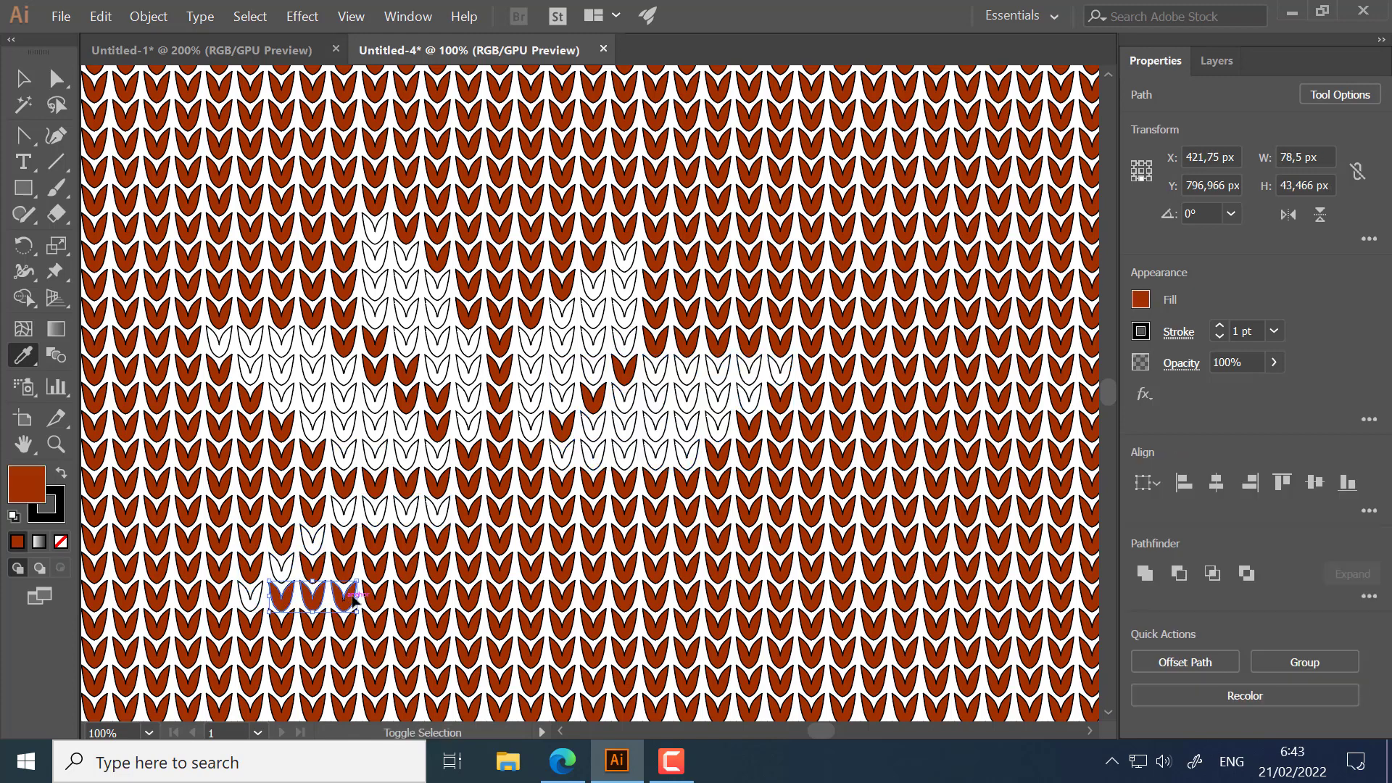
{"action": "left_click", "coordinate": [377, 570], "text": "ctrl+shift"}
{"action": "left_click", "coordinate": [408, 542], "text": "ctrl+shift"}
{"action": "left_click", "coordinate": [438, 516]}
Step: Recolour the lower-right sideways leaf's top two rows white, four stitches each, and sample red-brown back onto the extra outer stitch in the first row
{"action": "left_click", "coordinate": [566, 523], "text": "ctrl"}
{"action": "left_click", "coordinate": [593, 512], "text": "ctrl+shift"}
{"action": "left_click", "coordinate": [625, 511], "text": "ctrl+shift"}
{"action": "left_click", "coordinate": [655, 511], "text": "ctrl+shift"}
{"action": "left_click", "coordinate": [687, 511], "text": "ctrl+shift"}
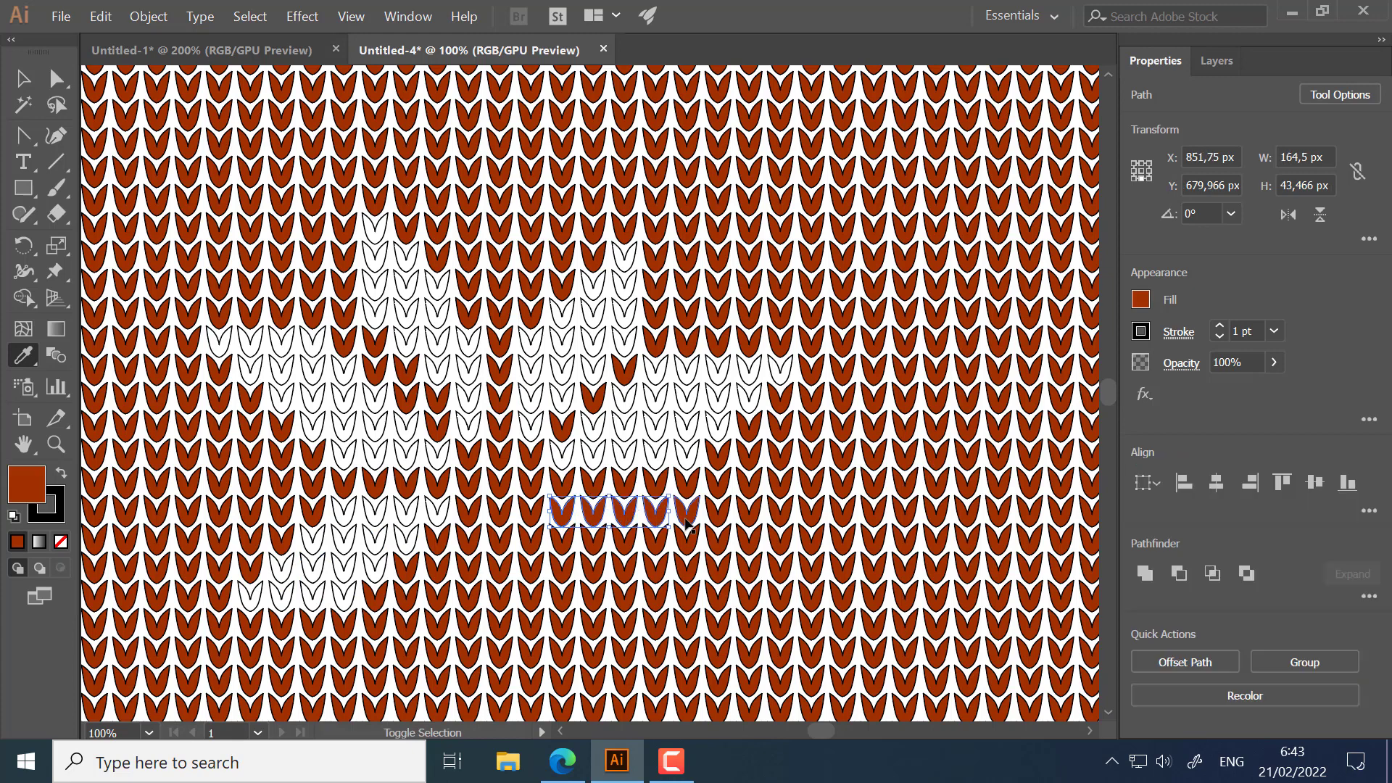
{"action": "left_click", "coordinate": [678, 468]}
{"action": "left_click_drag", "start_coordinate": [702, 543], "coordinate": [703, 544]}
{"action": "left_click", "coordinate": [688, 458]}
{"action": "left_click", "coordinate": [692, 506], "text": "ctrl"}
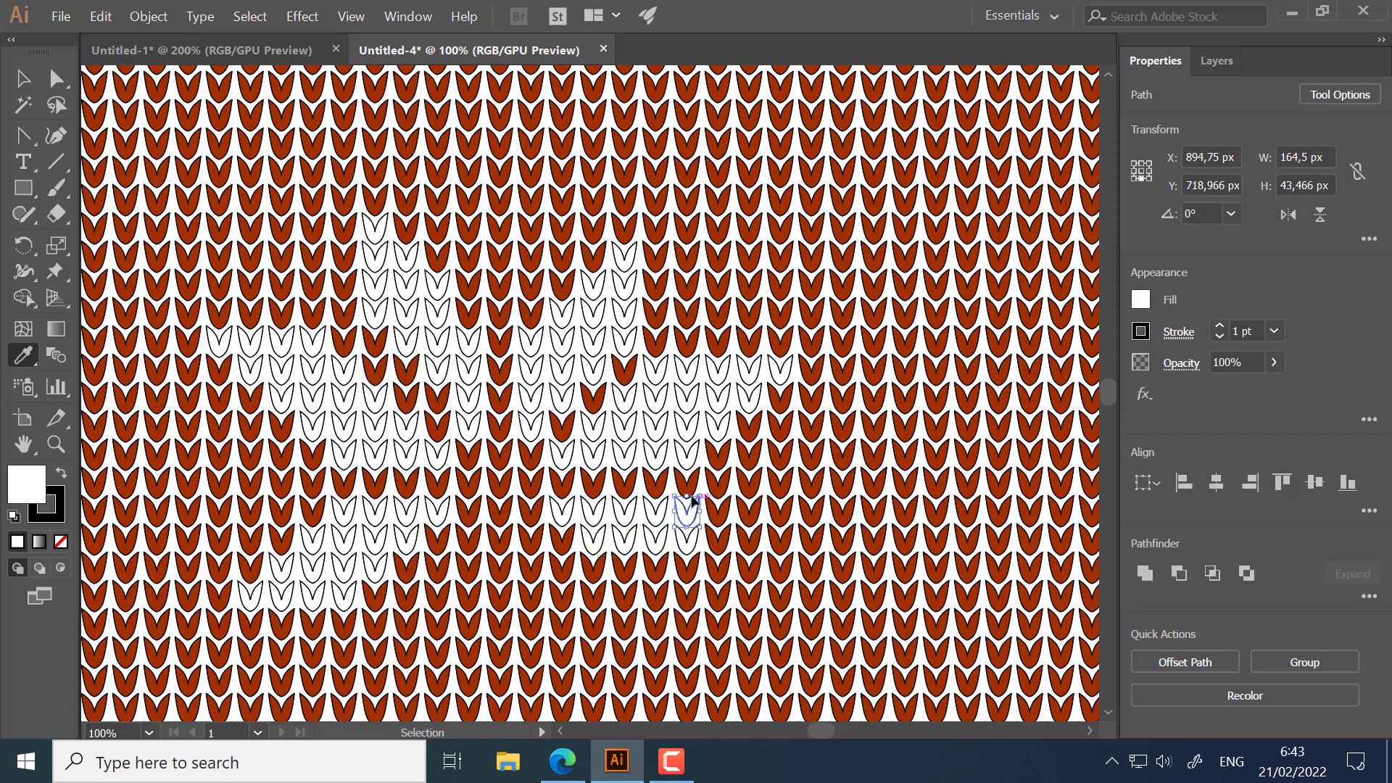
{"action": "left_click", "coordinate": [633, 568]}
Step: Recolour the lower-right sideways leaf's third and fourth rows white, four stitches each, with each row shifted one stitch outward
{"action": "left_click_drag", "start_coordinate": [610, 566], "coordinate": [720, 572]}
{"action": "left_click", "coordinate": [697, 542]}
{"action": "left_click_drag", "start_coordinate": [639, 594], "coordinate": [751, 604]}
{"action": "left_click", "coordinate": [724, 570]}
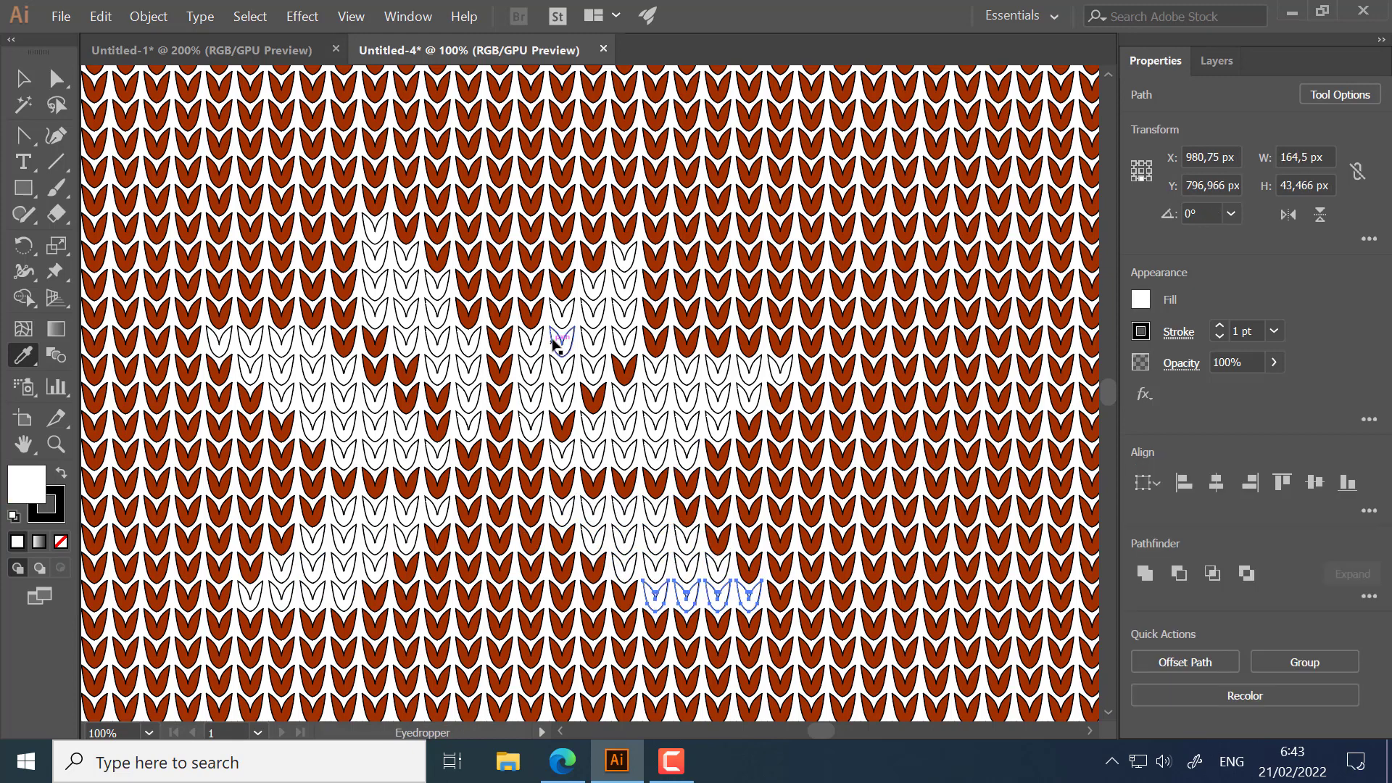
Step: Start the two downward-pointing leaves by sampling white onto a vertical run of four stitches on each side of the central column
{"action": "left_click", "coordinate": [459, 535], "text": "ctrl"}
{"action": "left_click_drag", "start_coordinate": [461, 537], "coordinate": [550, 462]}
{"action": "left_click", "coordinate": [509, 359]}
{"action": "left_click_drag", "start_coordinate": [590, 383], "coordinate": [613, 466]}
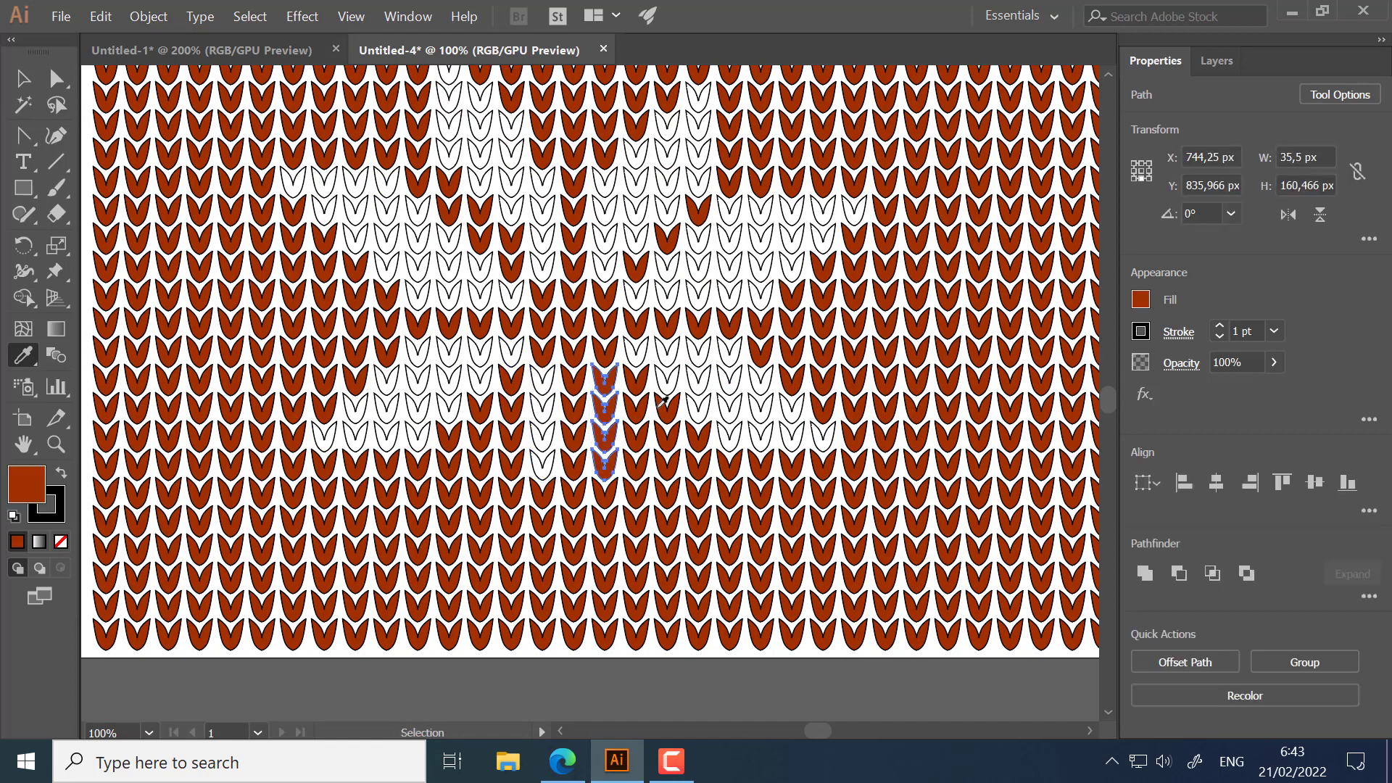
{"action": "left_click", "coordinate": [662, 389]}
Step: Complete the left downward-pointing leaf by sampling white onto its two outer columns of stitches, each stepped further down
{"action": "left_click", "coordinate": [535, 443]}
{"action": "left_click_drag", "start_coordinate": [523, 419], "coordinate": [483, 529]}
{"action": "left_click", "coordinate": [514, 468]}
{"action": "left_click_drag", "start_coordinate": [468, 466], "coordinate": [447, 559]}
{"action": "left_click", "coordinate": [482, 484]}
Step: Complete the right downward-pointing leaf by sampling white onto its three outer columns of stitches, each stepped one row lower, and deselect
{"action": "left_click_drag", "start_coordinate": [624, 408], "coordinate": [641, 492]}
{"action": "left_click", "coordinate": [611, 455]}
{"action": "left_click_drag", "start_coordinate": [655, 439], "coordinate": [671, 520]}
{"action": "left_click", "coordinate": [641, 483]}
{"action": "left_click_drag", "start_coordinate": [686, 466], "coordinate": [702, 547]}
{"action": "left_click", "coordinate": [672, 509]}
{"action": "left_click", "coordinate": [682, 683], "text": "ctrl"}
Step: Shift the upper-left upward leaf down one row by sampling white onto its lower diagonal of three stitches and red-brown onto its top diagonal
{"action": "key", "text": "ctrl+minus"}
{"action": "left_click_drag", "start_coordinate": [737, 366], "coordinate": [712, 472]}
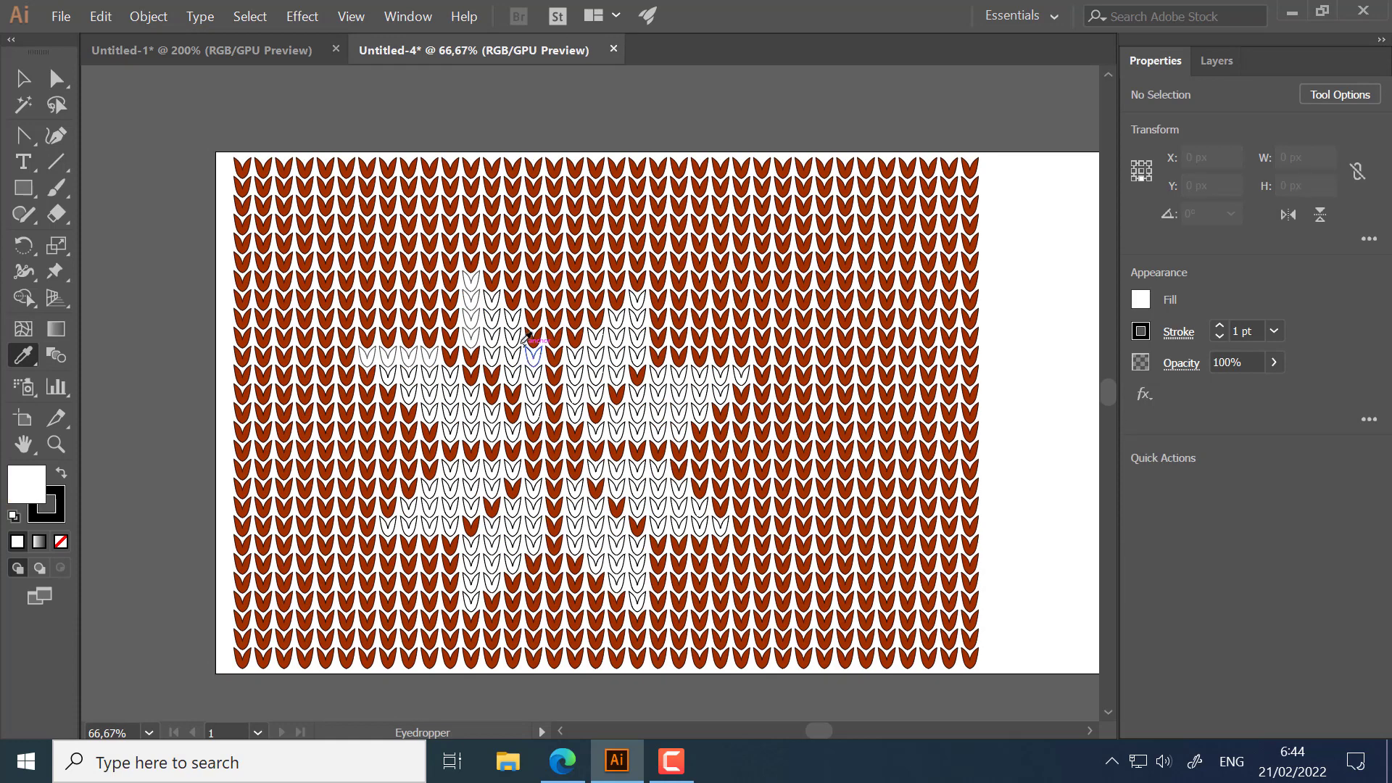
{"action": "left_click", "coordinate": [513, 396], "text": "ctrl"}
{"action": "left_click", "coordinate": [492, 377], "text": "ctrl+shift"}
{"action": "left_click", "coordinate": [471, 358], "text": "ctrl+shift"}
{"action": "left_click", "coordinate": [572, 353]}
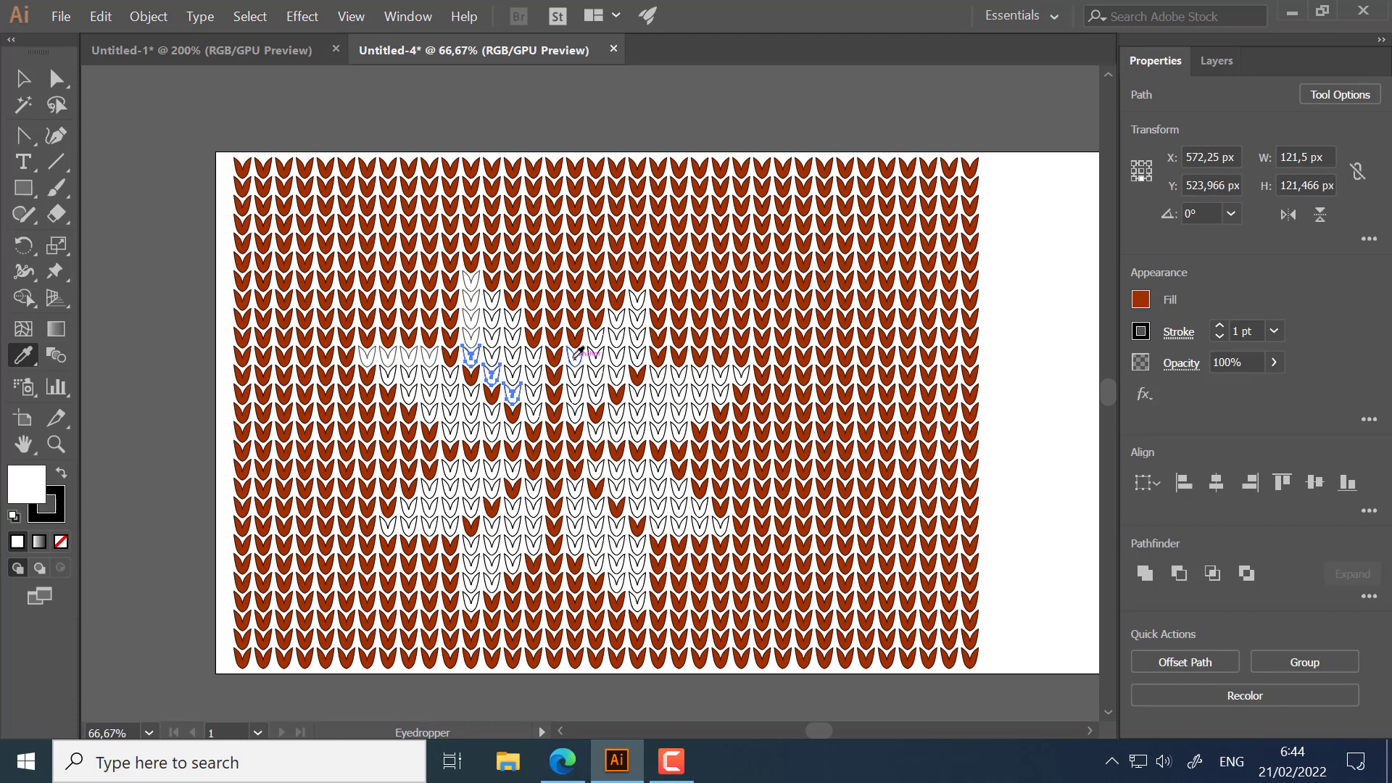
{"action": "left_click", "coordinate": [471, 284], "text": "ctrl"}
{"action": "left_click", "coordinate": [493, 303], "text": "ctrl+shift"}
{"action": "left_click", "coordinate": [513, 320], "text": "ctrl+shift"}
{"action": "left_click", "coordinate": [555, 283]}
{"action": "left_click", "coordinate": [729, 121], "text": "ctrl"}
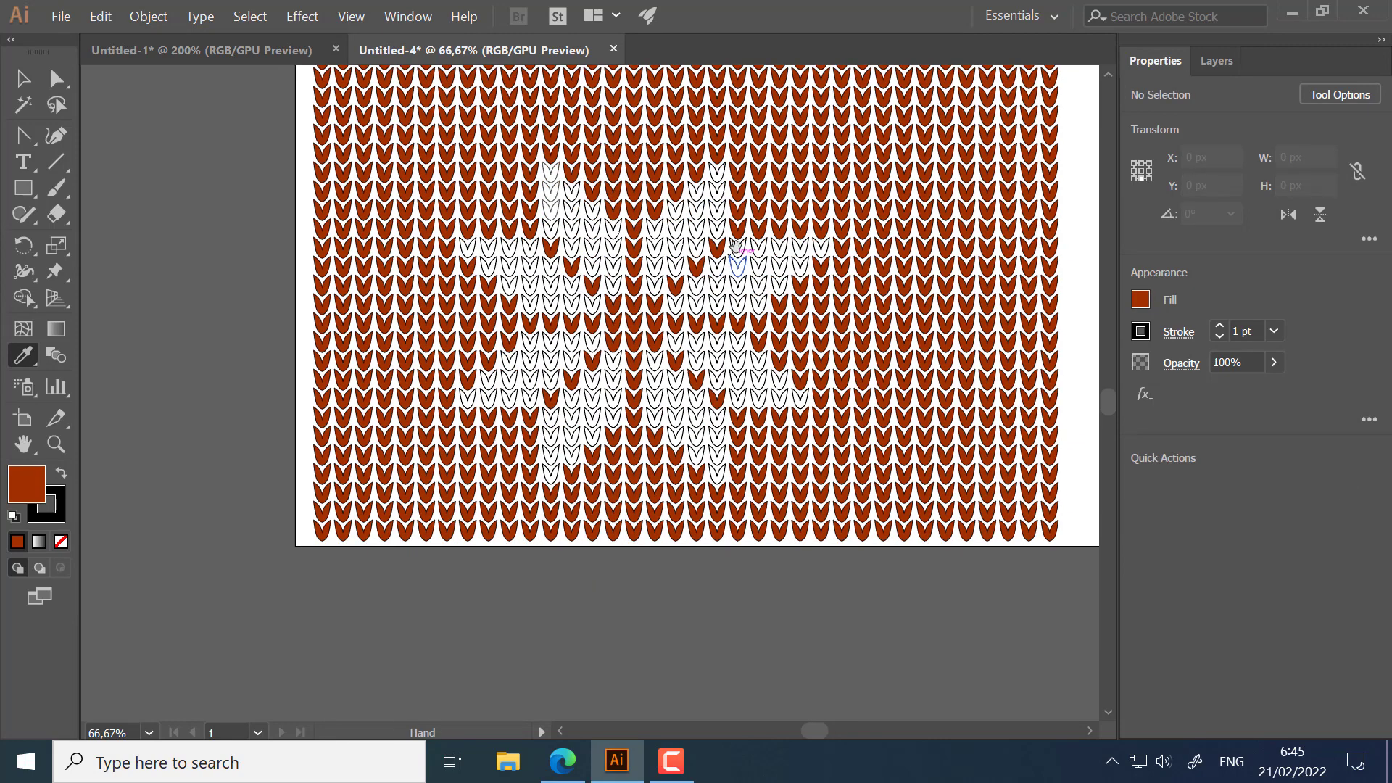
Step: Check the reference pattern in Untitled-1, and recolour the four stitches around the motif's centre white in Untitled-4
{"action": "left_click", "coordinate": [278, 51]}
{"action": "left_click", "coordinate": [545, 49]}
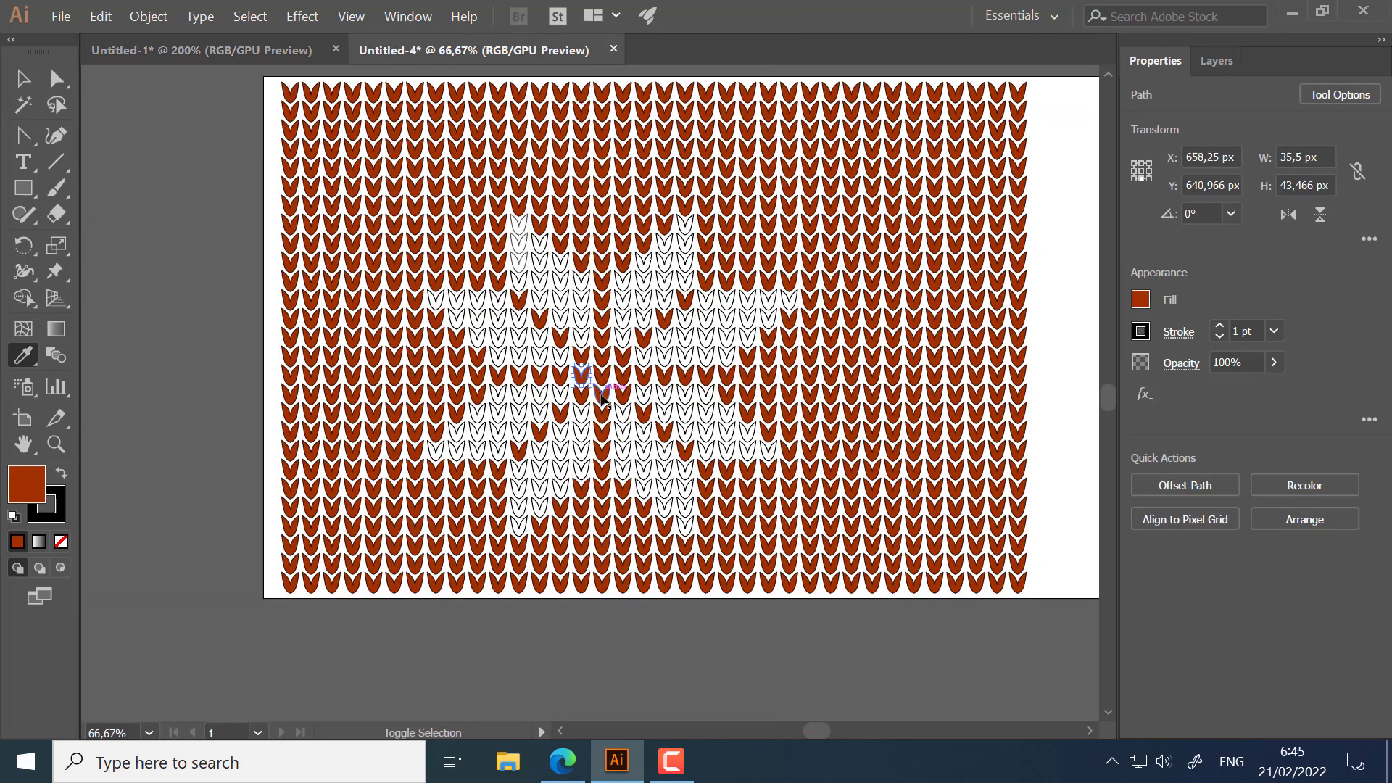
{"action": "left_click", "coordinate": [604, 403], "text": "ctrl+shift"}
{"action": "left_click", "coordinate": [624, 381], "text": "ctrl+shift"}
{"action": "left_click", "coordinate": [602, 361], "text": "ctrl+shift"}
{"action": "left_click", "coordinate": [644, 397]}
Step: Check Untitled-1 again and recolour a small diamond of four stitches white between the tips of the two upward leaves in Untitled-4
{"action": "left_click", "coordinate": [278, 50]}
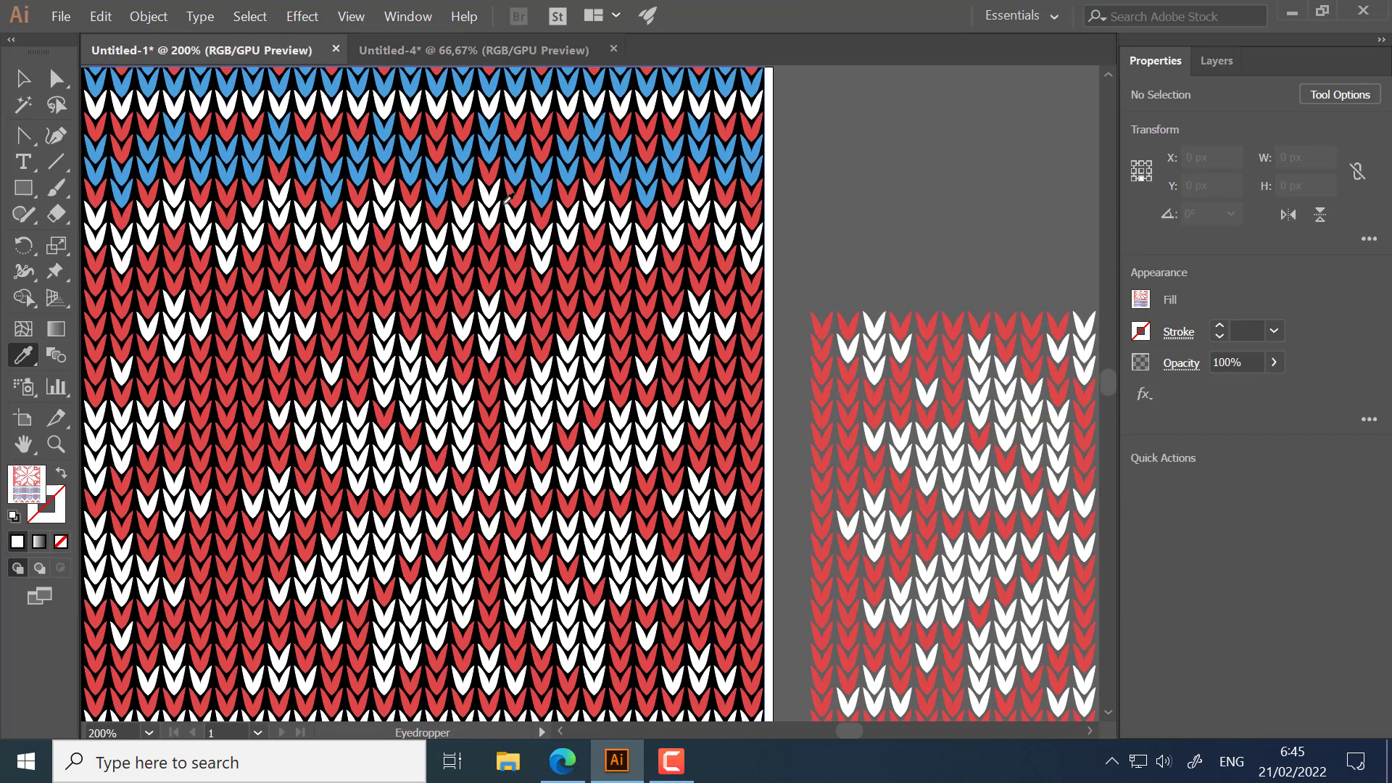
{"action": "left_click", "coordinate": [483, 51]}
{"action": "left_click", "coordinate": [583, 226], "text": "ctrl"}
{"action": "left_click", "coordinate": [603, 245], "text": "ctrl+shift"}
{"action": "left_click", "coordinate": [623, 225], "text": "ctrl+shift"}
{"action": "left_click", "coordinate": [603, 207], "text": "ctrl+shift"}
{"action": "left_click", "coordinate": [646, 261]}
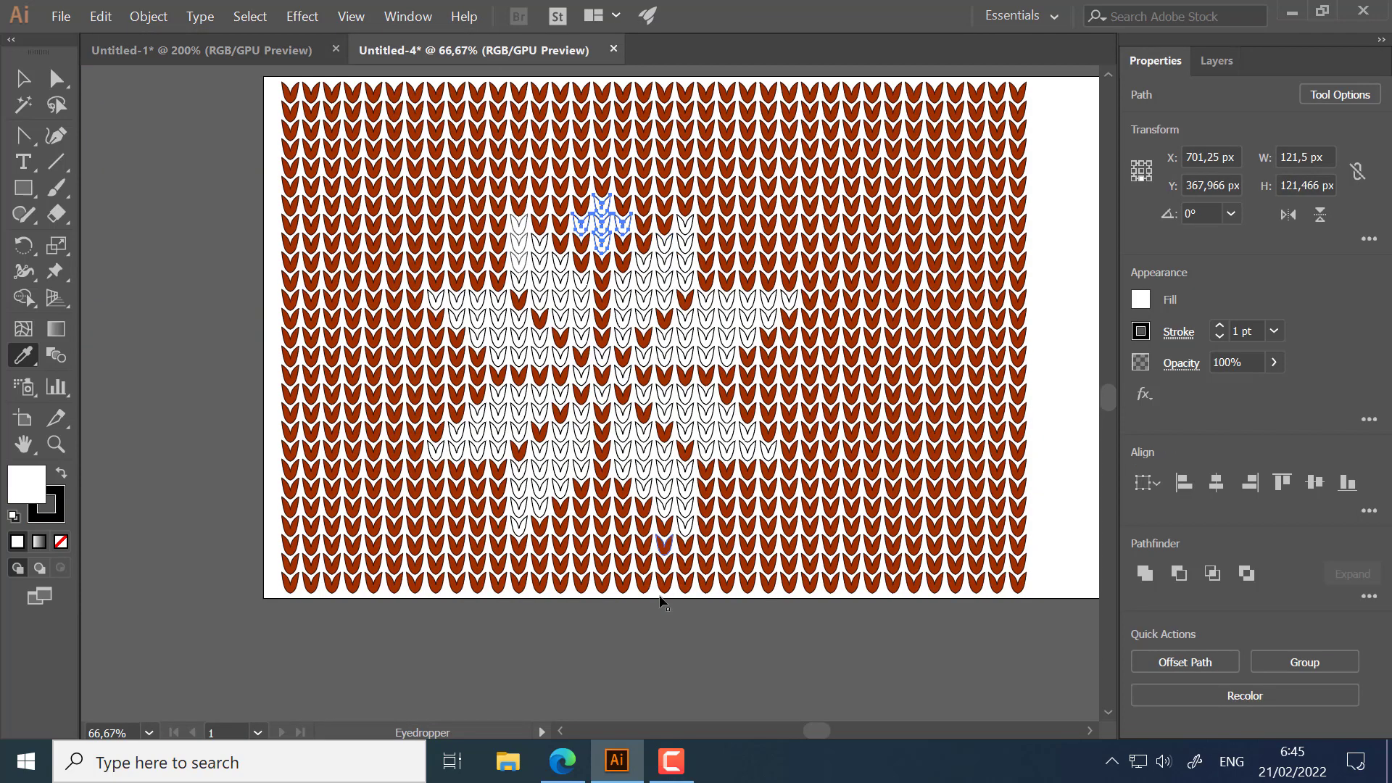
Step: Recolour a matching small cluster of stitches white between the tips of the two downward leaves and clear the selection
{"action": "left_click", "coordinate": [582, 528], "text": "ctrl"}
{"action": "left_click", "coordinate": [603, 527], "text": "ctrl+shift"}
{"action": "left_click", "coordinate": [624, 528], "text": "ctrl+shift"}
{"action": "left_click", "coordinate": [606, 507], "text": "ctrl+shift"}
{"action": "left_click", "coordinate": [645, 489]}
{"action": "key", "text": "ctrl+shift+a"}
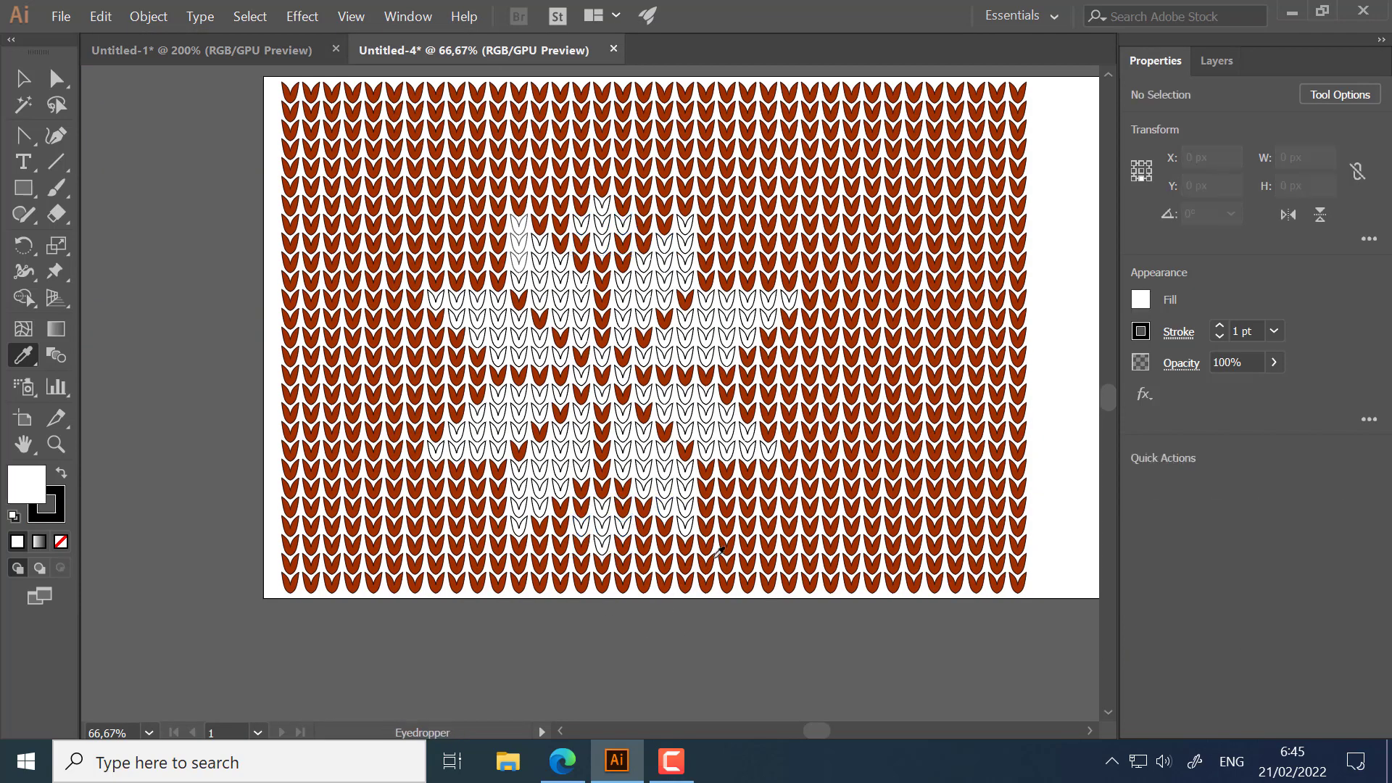
Step: Compare with the reference in Untitled-1 and recolour four single accent stitches white, one in each outer corner between neighbouring leaves
{"action": "key", "text": "ctrl+plus"}
{"action": "key", "text": "ctrl+plus"}
{"action": "left_click_drag", "start_coordinate": [1037, 353], "coordinate": [637, 393]}
{"action": "key", "text": "ctrl+minus"}
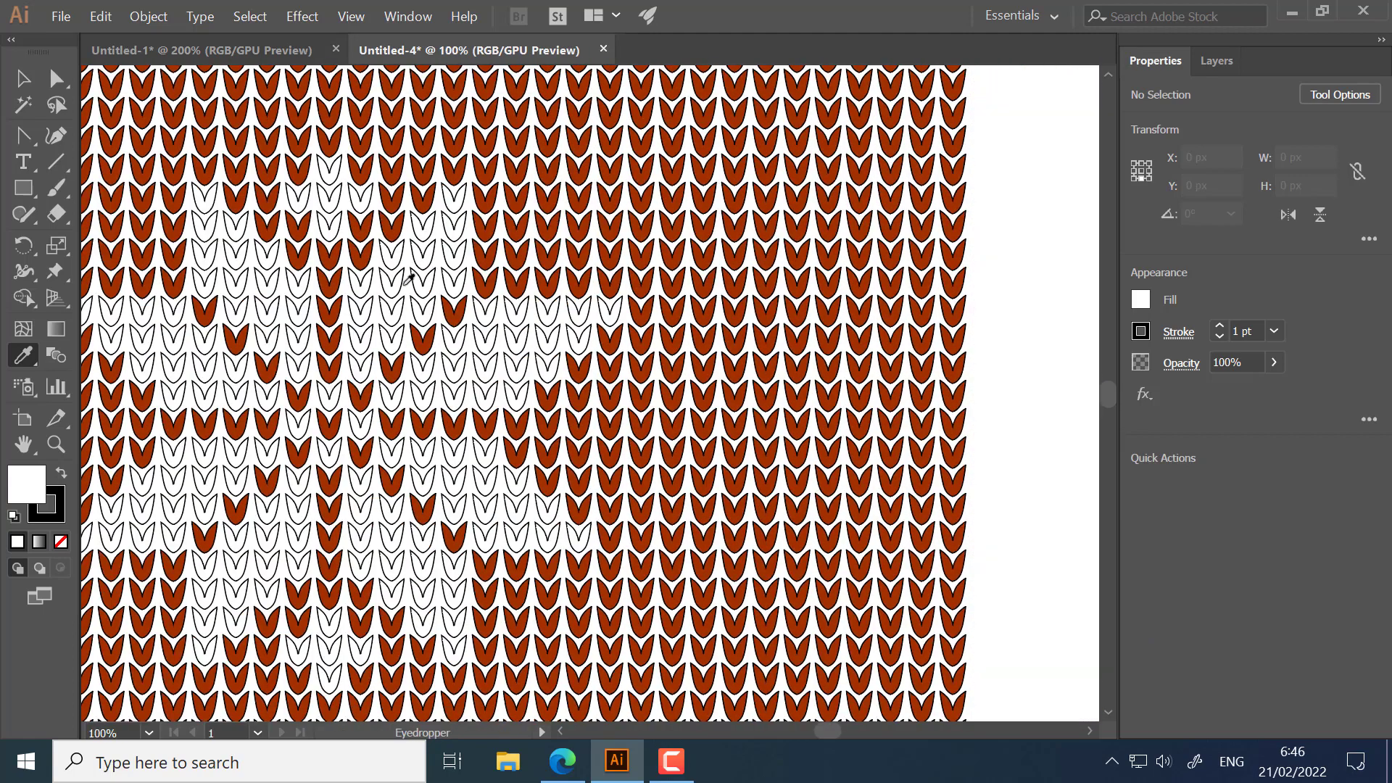
{"action": "key", "text": "ctrl+minus"}
{"action": "left_click", "coordinate": [294, 49]}
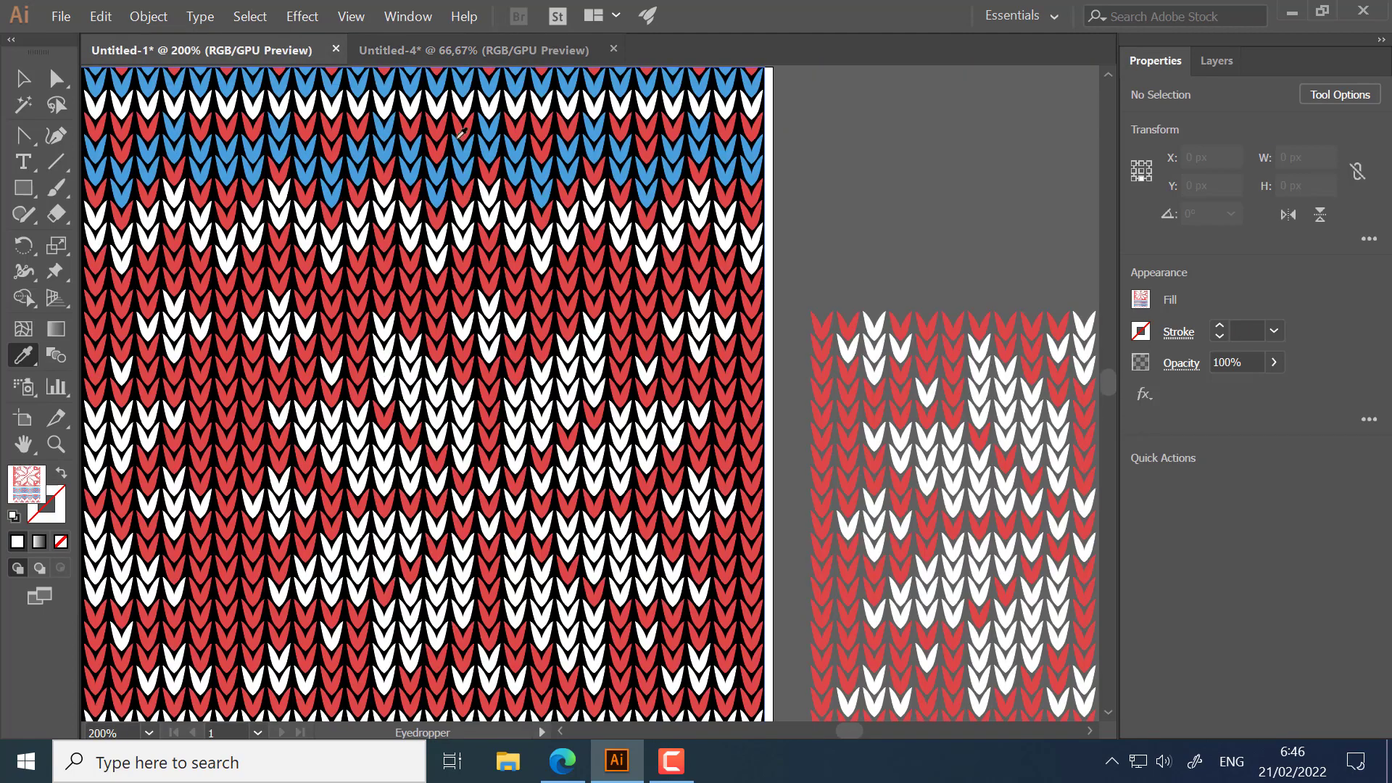
{"action": "left_click", "coordinate": [505, 45]}
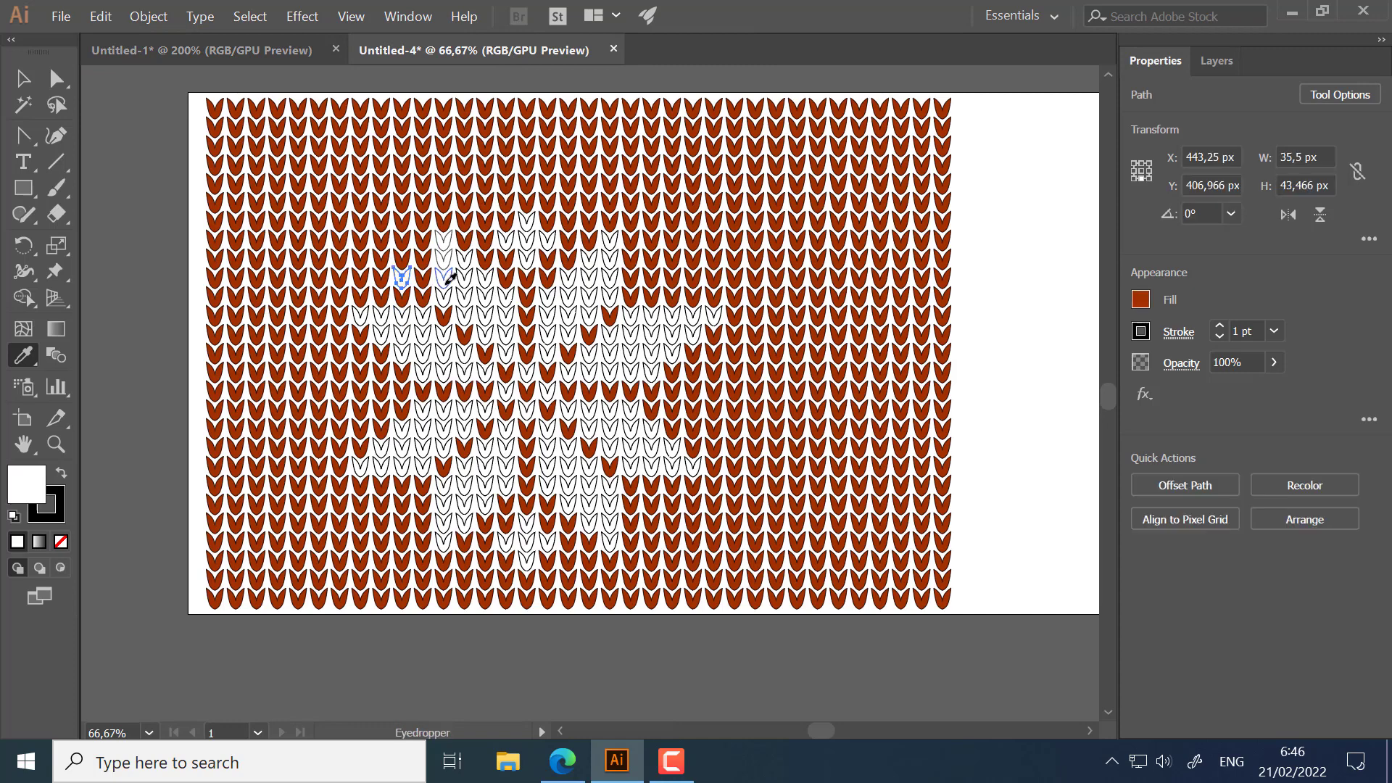
{"action": "left_click", "coordinate": [404, 507], "text": "ctrl"}
{"action": "left_click", "coordinate": [452, 503]}
{"action": "left_click", "coordinate": [652, 507], "text": "ctrl"}
{"action": "left_click", "coordinate": [612, 504]}
{"action": "left_click", "coordinate": [652, 281], "text": "ctrl"}
{"action": "left_click", "coordinate": [611, 281]}
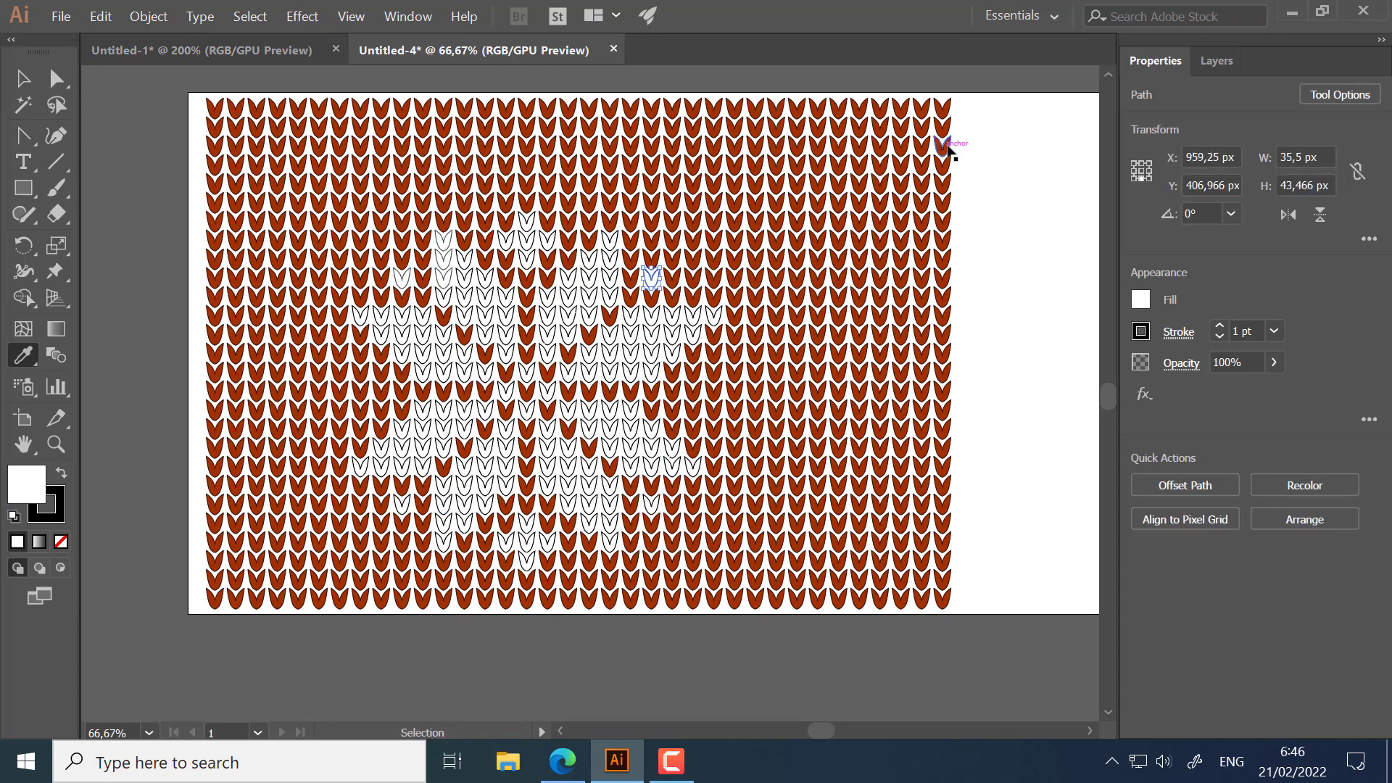
Step: Check the reference pattern and recolour a small cross of stitches white just outside the gap between the two left sideways leaves
{"action": "left_click", "coordinate": [293, 49]}
{"action": "left_click", "coordinate": [447, 47]}
{"action": "left_click", "coordinate": [339, 396], "text": "ctrl"}
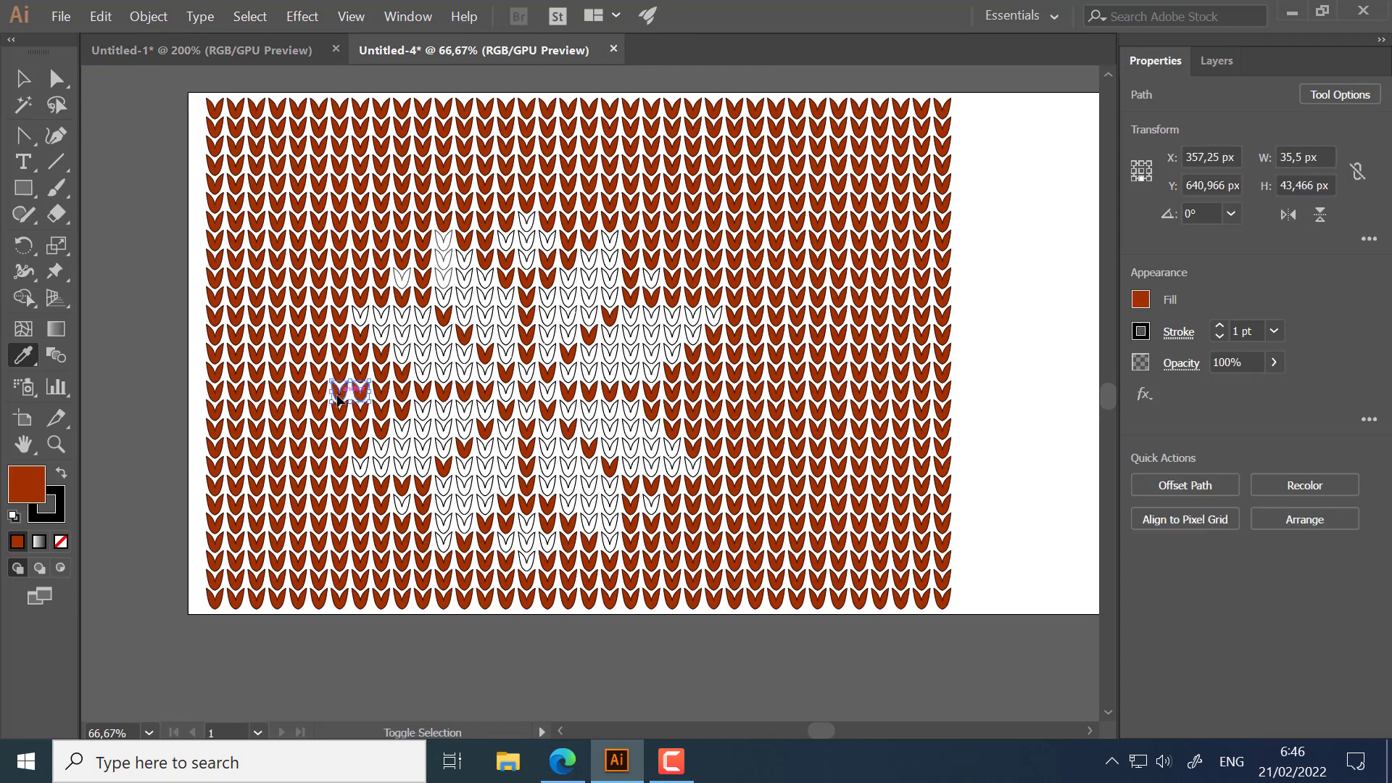
{"action": "left_click", "coordinate": [319, 397], "text": "ctrl+shift"}
{"action": "left_click", "coordinate": [338, 376], "text": "ctrl+shift"}
{"action": "left_click", "coordinate": [338, 415], "text": "ctrl+shift"}
{"action": "left_click", "coordinate": [397, 429]}
{"action": "left_click", "coordinate": [1005, 396], "text": "ctrl"}
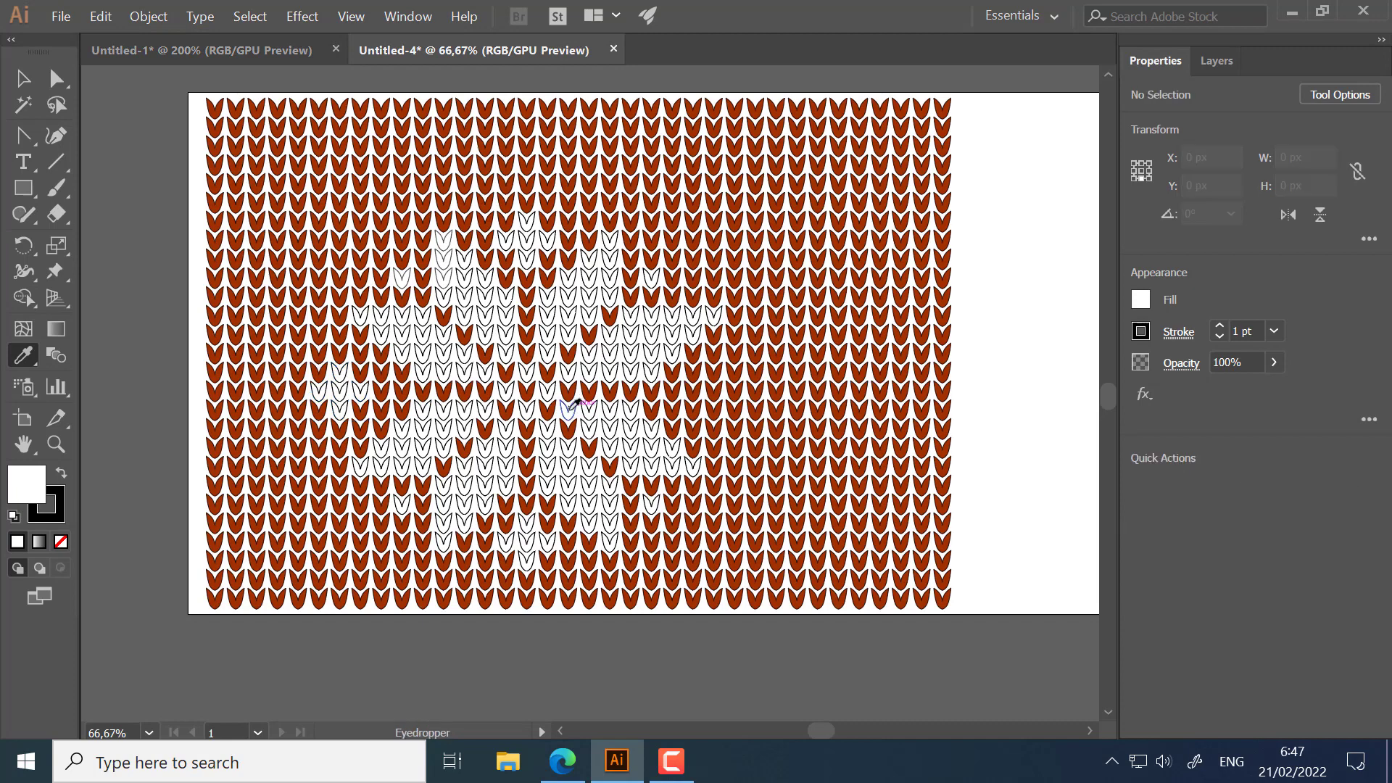
Step: Trim the upper-right sideways leaf by sampling red-brown onto the four stitches along its outer diagonal edge, and deselect
{"action": "left_click", "coordinate": [656, 378], "text": "ctrl"}
{"action": "left_click", "coordinate": [673, 359], "text": "ctrl+shift"}
{"action": "left_click", "coordinate": [694, 339], "text": "ctrl+shift"}
{"action": "left_click", "coordinate": [714, 321], "text": "ctrl+shift"}
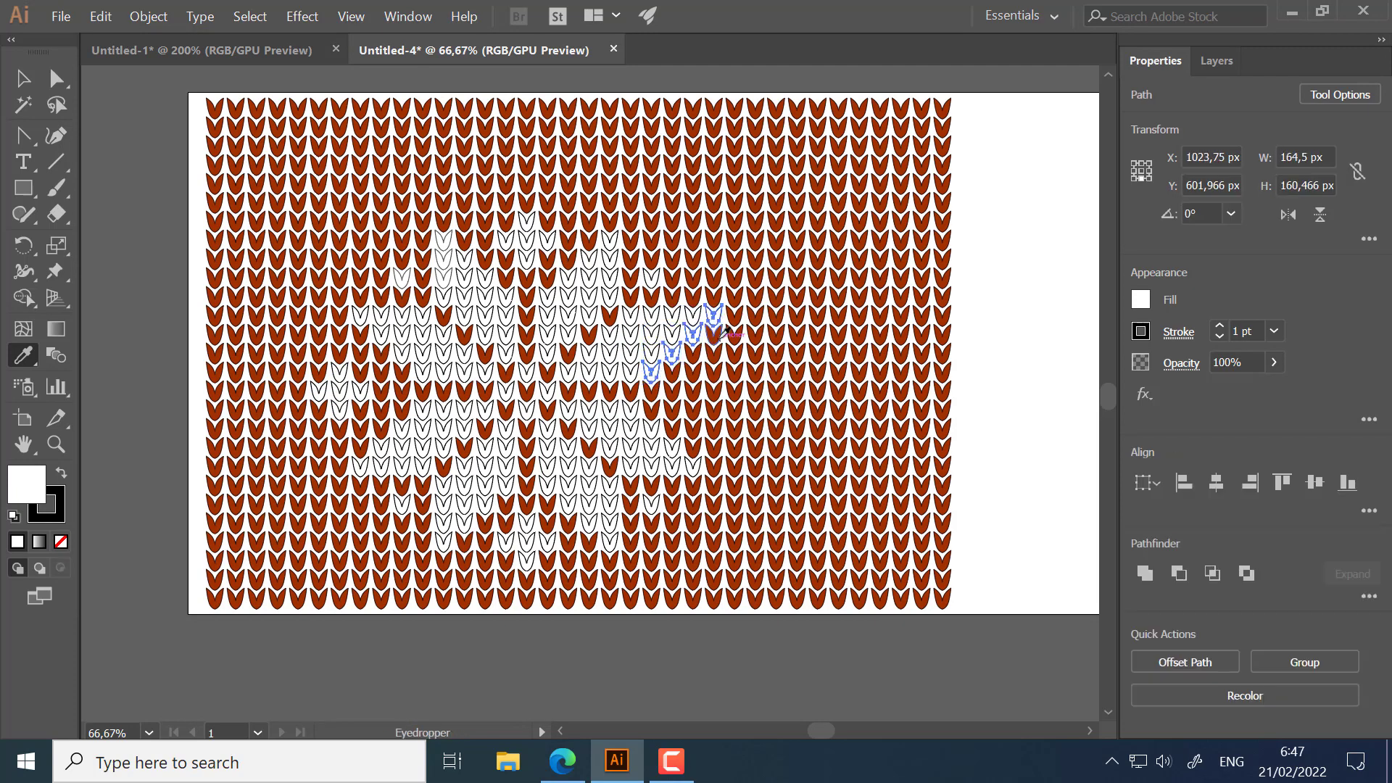
{"action": "left_click", "coordinate": [735, 338]}
{"action": "left_click", "coordinate": [1004, 378], "text": "ctrl"}
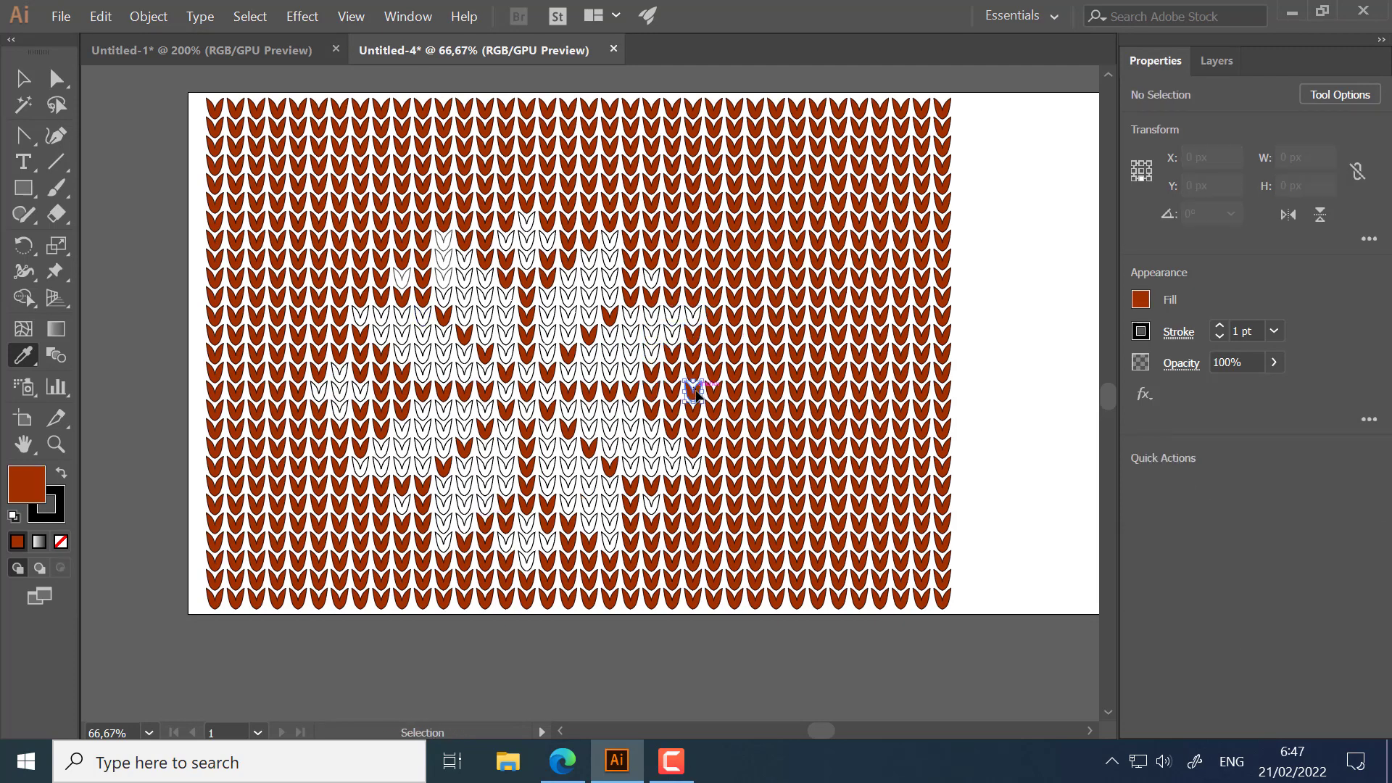
Step: Recolour a matching small cross of stitches white just outside the gap between the two right sideways leaves, and deselect
{"action": "left_click", "coordinate": [717, 395], "text": "ctrl+shift"}
{"action": "left_click", "coordinate": [737, 396], "text": "ctrl+shift"}
{"action": "left_click", "coordinate": [717, 377], "text": "ctrl+shift"}
{"action": "left_click", "coordinate": [716, 415], "text": "ctrl+shift"}
{"action": "left_click", "coordinate": [654, 433]}
{"action": "left_click", "coordinate": [979, 371], "text": "ctrl"}
{"action": "key", "text": "v"}
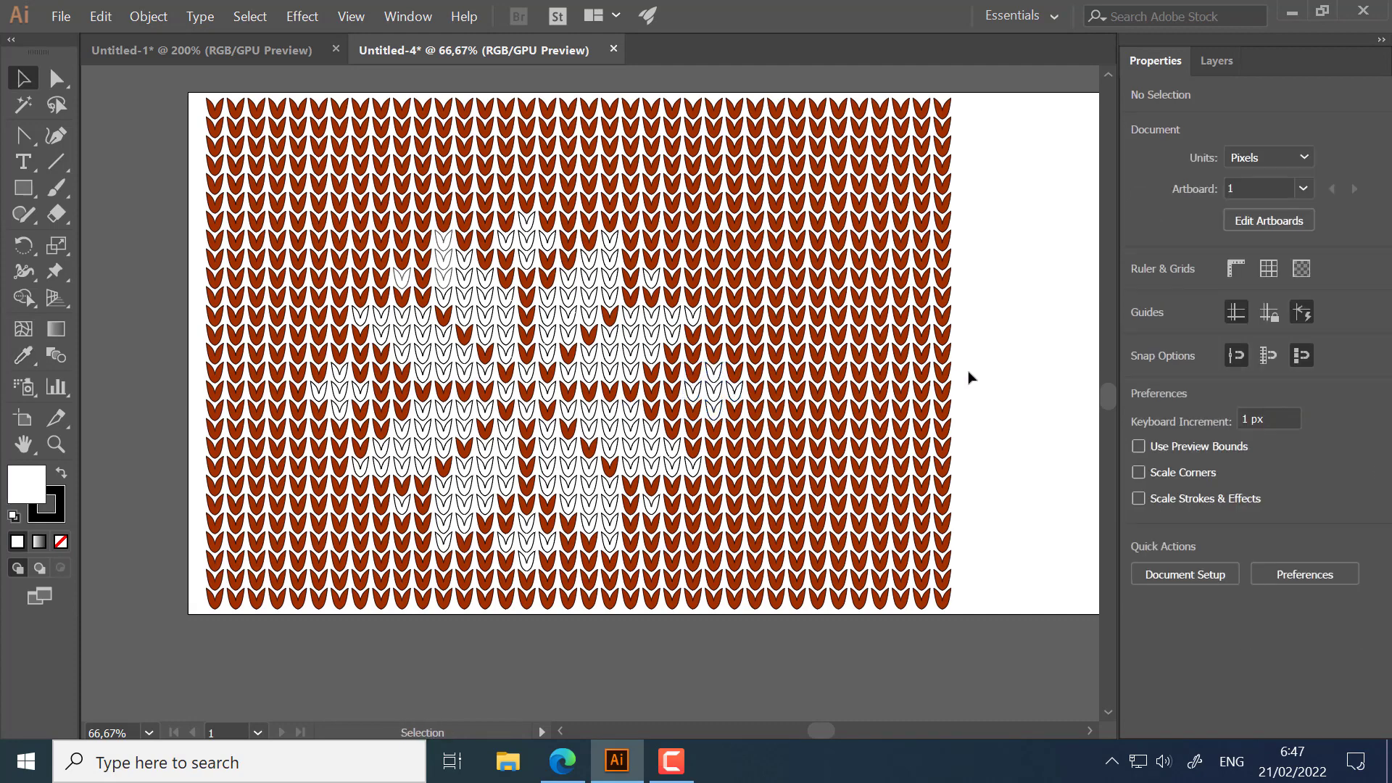
Step: Recolour a cross of five stitches white near the knit's upper-left corner by sampling a white stitch, and deselect
{"action": "left_click", "coordinate": [319, 226]}
{"action": "left_click", "coordinate": [319, 245], "text": "ctrl+shift"}
{"action": "left_click", "coordinate": [298, 226], "text": "ctrl+shift"}
{"action": "left_click", "coordinate": [319, 207], "text": "ctrl+shift"}
{"action": "left_click", "coordinate": [339, 226], "text": "ctrl+shift"}
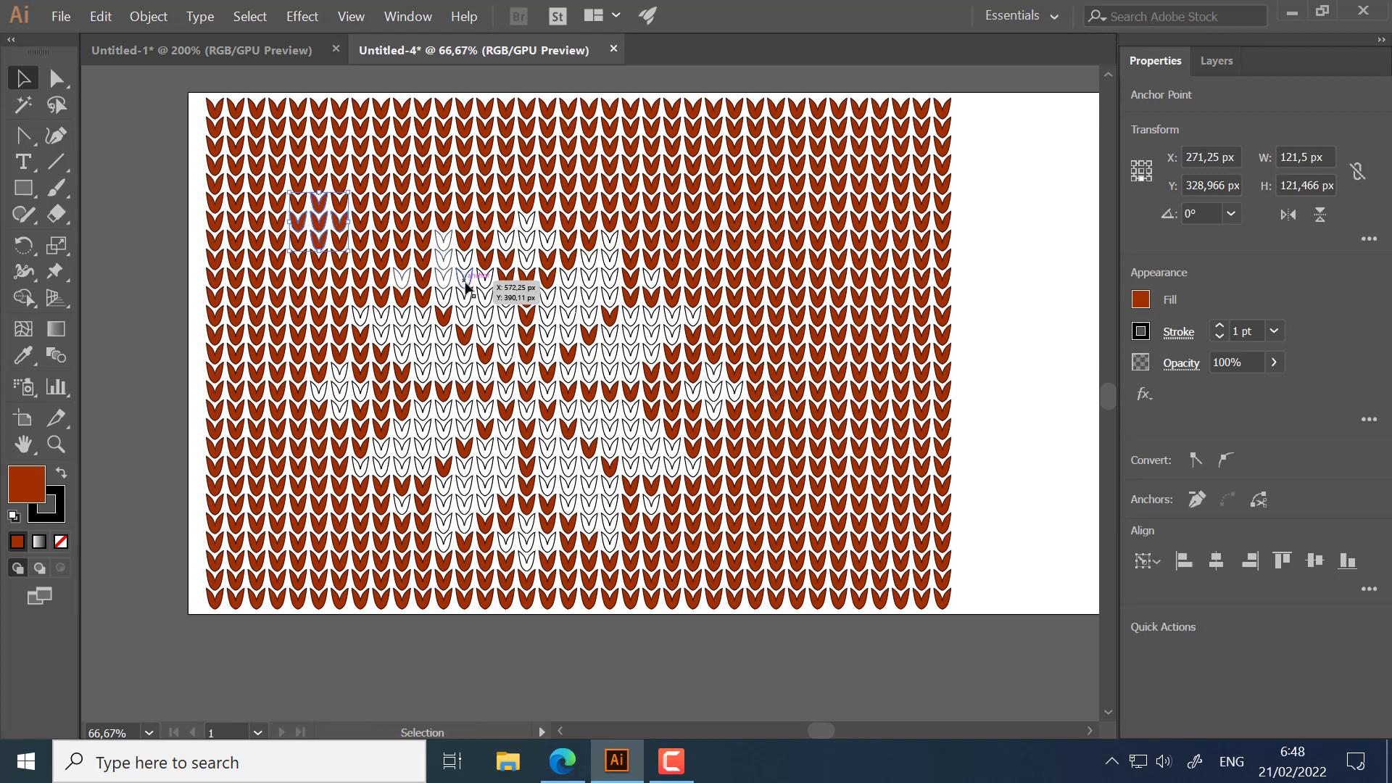
{"action": "key", "text": "i"}
{"action": "left_click", "coordinate": [465, 284]}
{"action": "key", "text": "ctrl+shift+a"}
Step: Recolour a cross of five stitches white near the upper right of the motif, level with the upper-left cross, and deselect
{"action": "left_click", "coordinate": [757, 225], "text": "ctrl"}
{"action": "left_click", "coordinate": [735, 225], "text": "ctrl+shift"}
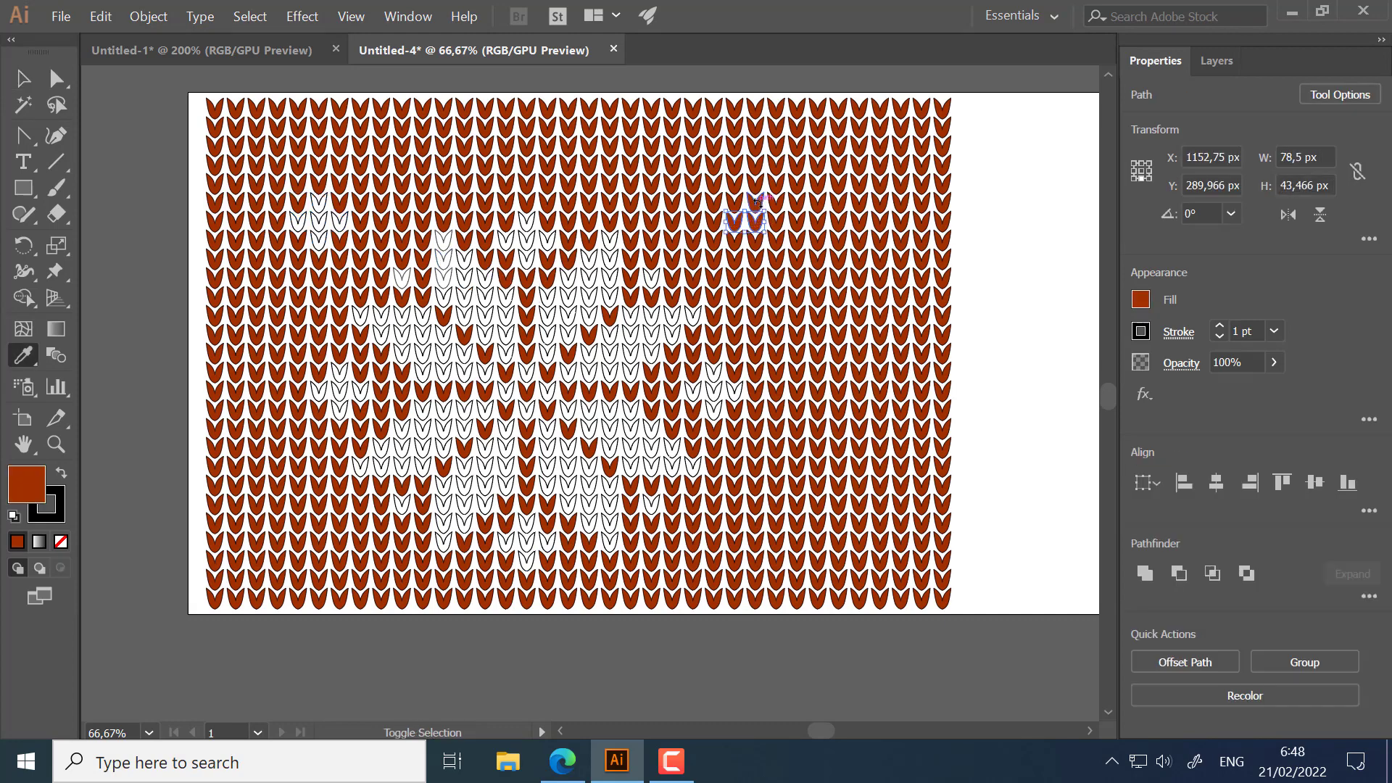
{"action": "left_click", "coordinate": [758, 204], "text": "ctrl+shift"}
{"action": "left_click", "coordinate": [757, 245], "text": "ctrl+shift"}
{"action": "left_click", "coordinate": [776, 226], "text": "ctrl+shift"}
{"action": "left_click", "coordinate": [610, 242]}
{"action": "key", "text": "ctrl+shift+a"}
Step: Recolour a cross of five stitches white at the lower right of the motif, directly below the upper-right cross, and deselect
{"action": "left_click_drag", "start_coordinate": [776, 542], "coordinate": [758, 418]}
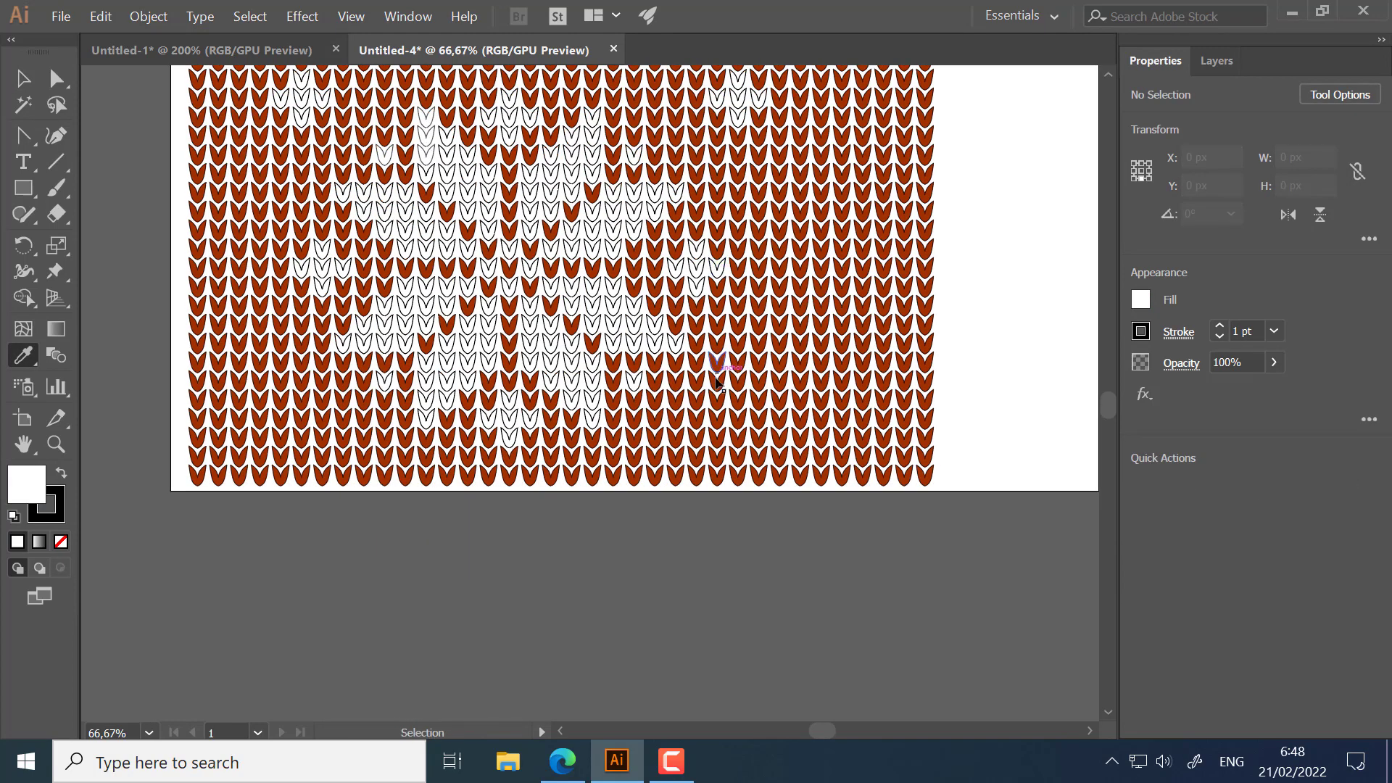
{"action": "left_click", "coordinate": [717, 442], "text": "ctrl+shift"}
{"action": "left_click", "coordinate": [736, 442], "text": "ctrl+shift"}
{"action": "left_click", "coordinate": [757, 442], "text": "ctrl+shift"}
{"action": "left_click", "coordinate": [738, 423], "text": "ctrl+shift"}
{"action": "left_click", "coordinate": [739, 460], "text": "ctrl+shift"}
{"action": "left_click", "coordinate": [634, 382]}
{"action": "key", "text": "ctrl+shift+a"}
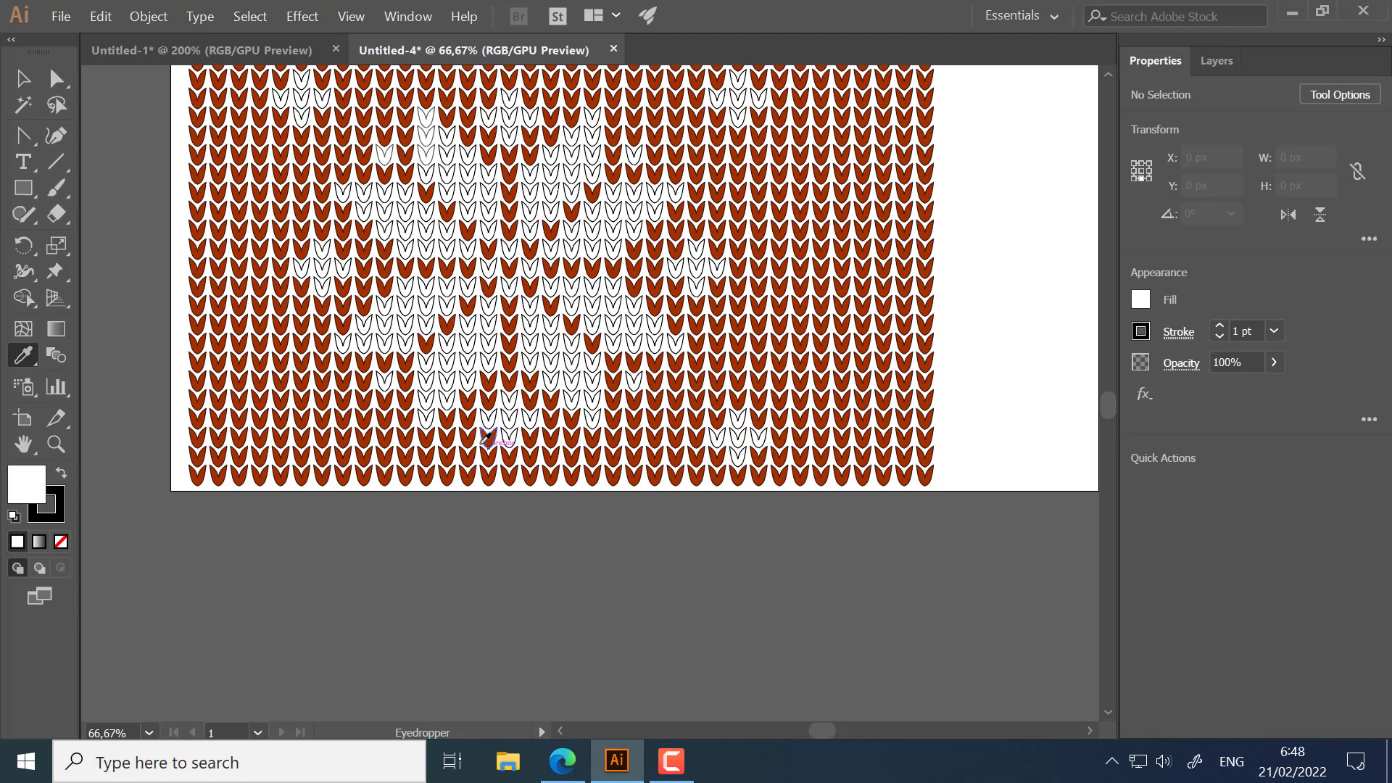
Step: Recolour a cross of five stitches white at the lower left of the motif, directly below the upper-left cross, and deselect
{"action": "left_click", "coordinate": [306, 439], "text": "ctrl+shift"}
{"action": "left_click", "coordinate": [322, 440], "text": "ctrl+shift"}
{"action": "left_click", "coordinate": [306, 424], "text": "ctrl+shift"}
{"action": "left_click", "coordinate": [283, 441], "text": "ctrl+shift"}
{"action": "left_click", "coordinate": [303, 459], "text": "ctrl+shift"}
{"action": "left_click", "coordinate": [427, 418]}
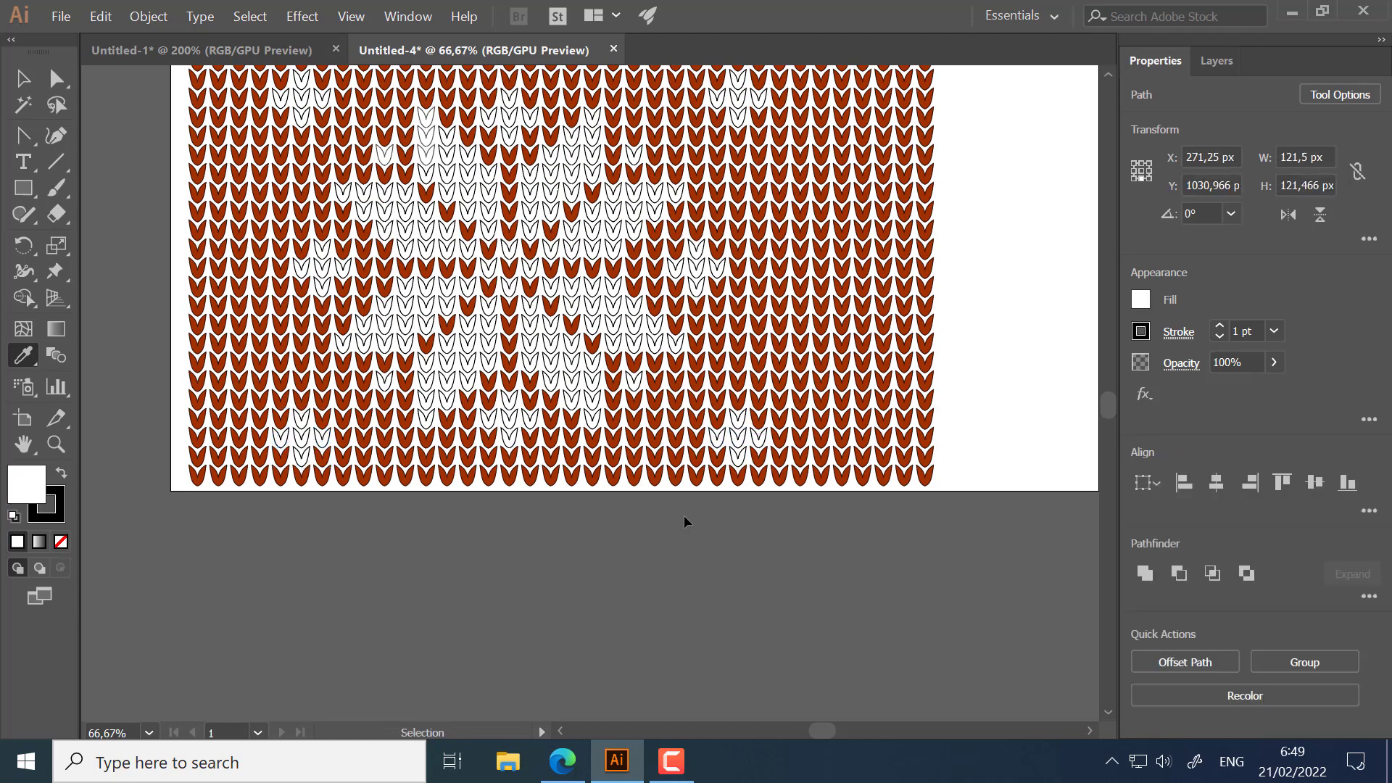
{"action": "left_click", "coordinate": [686, 522], "text": "ctrl"}
Step: Select the whole fourth row of stitches from the top of the knit and fill it with the blue 007EA0
{"action": "left_click_drag", "start_coordinate": [584, 302], "coordinate": [651, 460]}
{"action": "key", "text": "v"}
{"action": "left_click_drag", "start_coordinate": [1019, 201], "coordinate": [247, 206]}
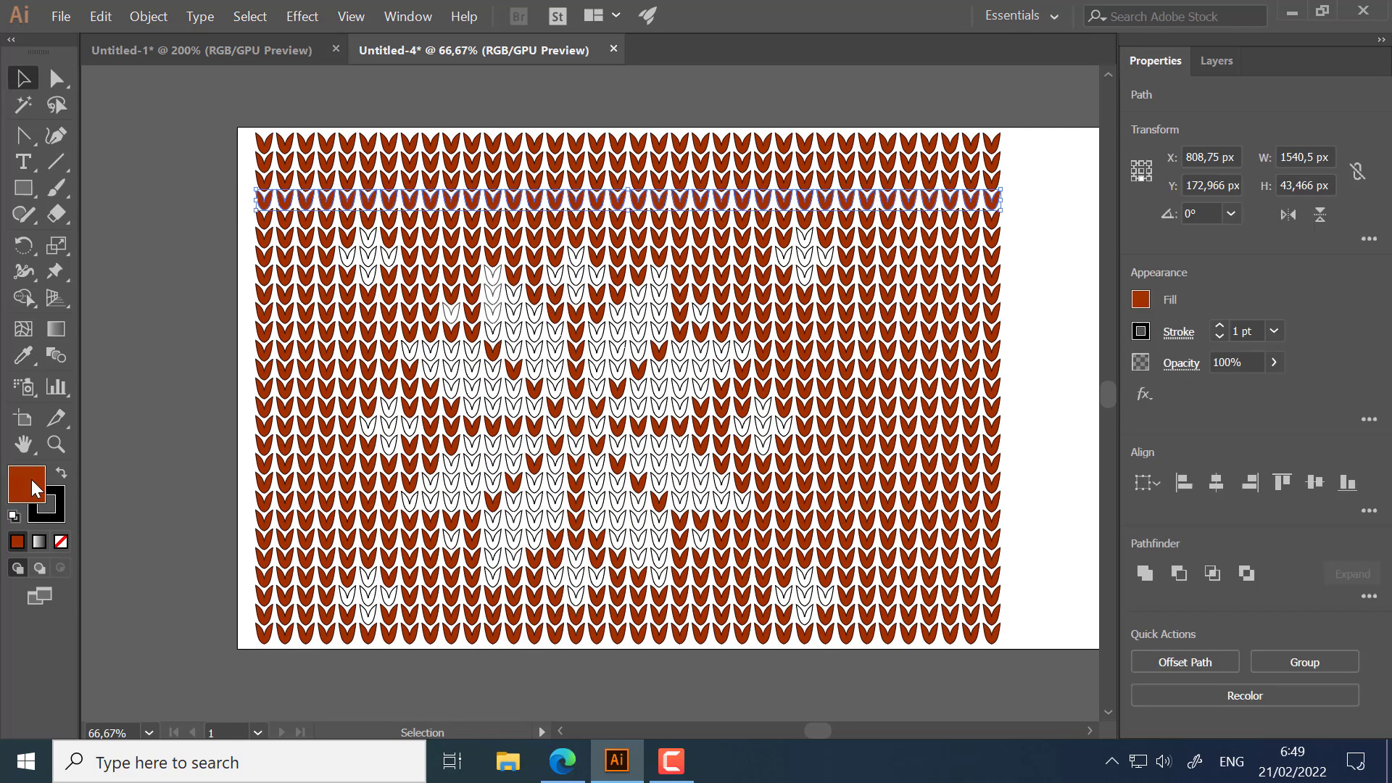
{"action": "double_click", "coordinate": [31, 480]}
{"action": "left_click", "coordinate": [716, 359]}
{"action": "left_click", "coordinate": [903, 237]}
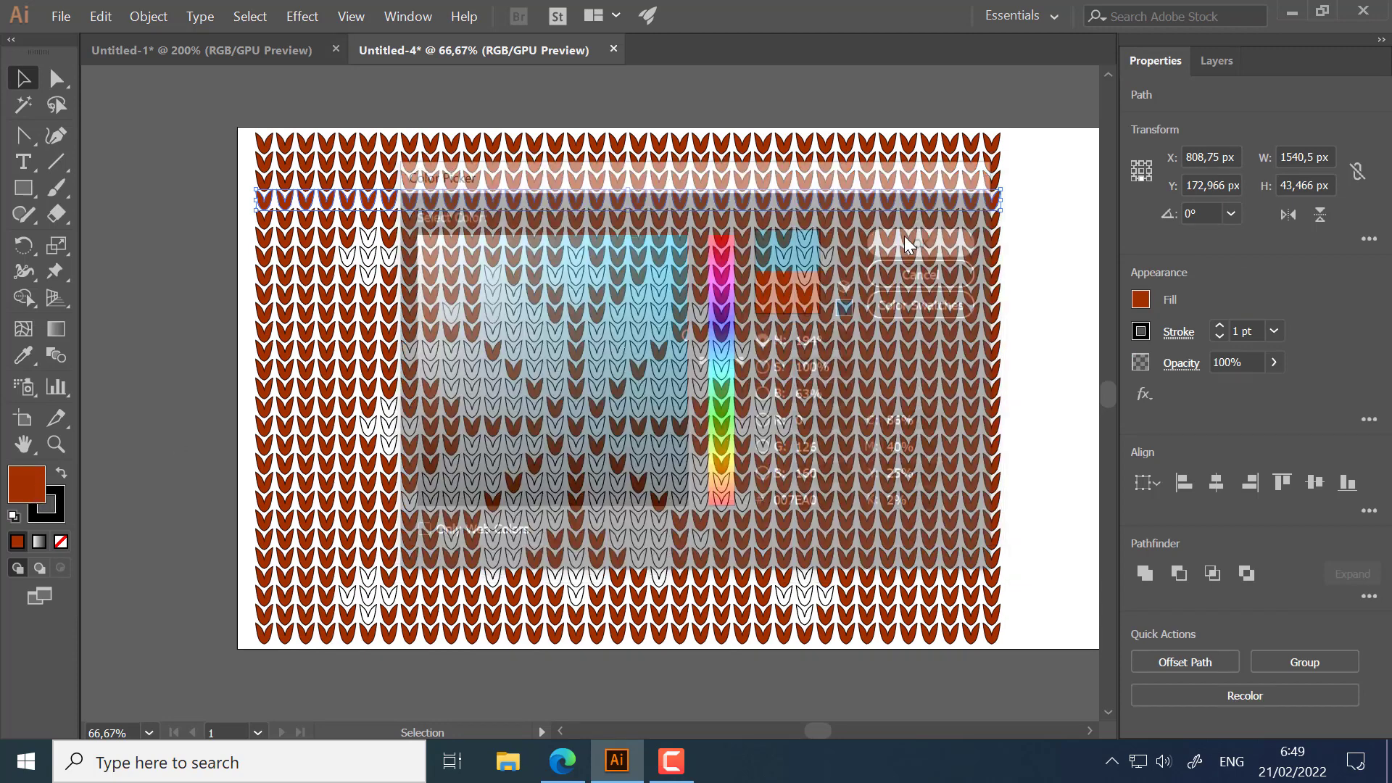
{"action": "left_click", "coordinate": [660, 106]}
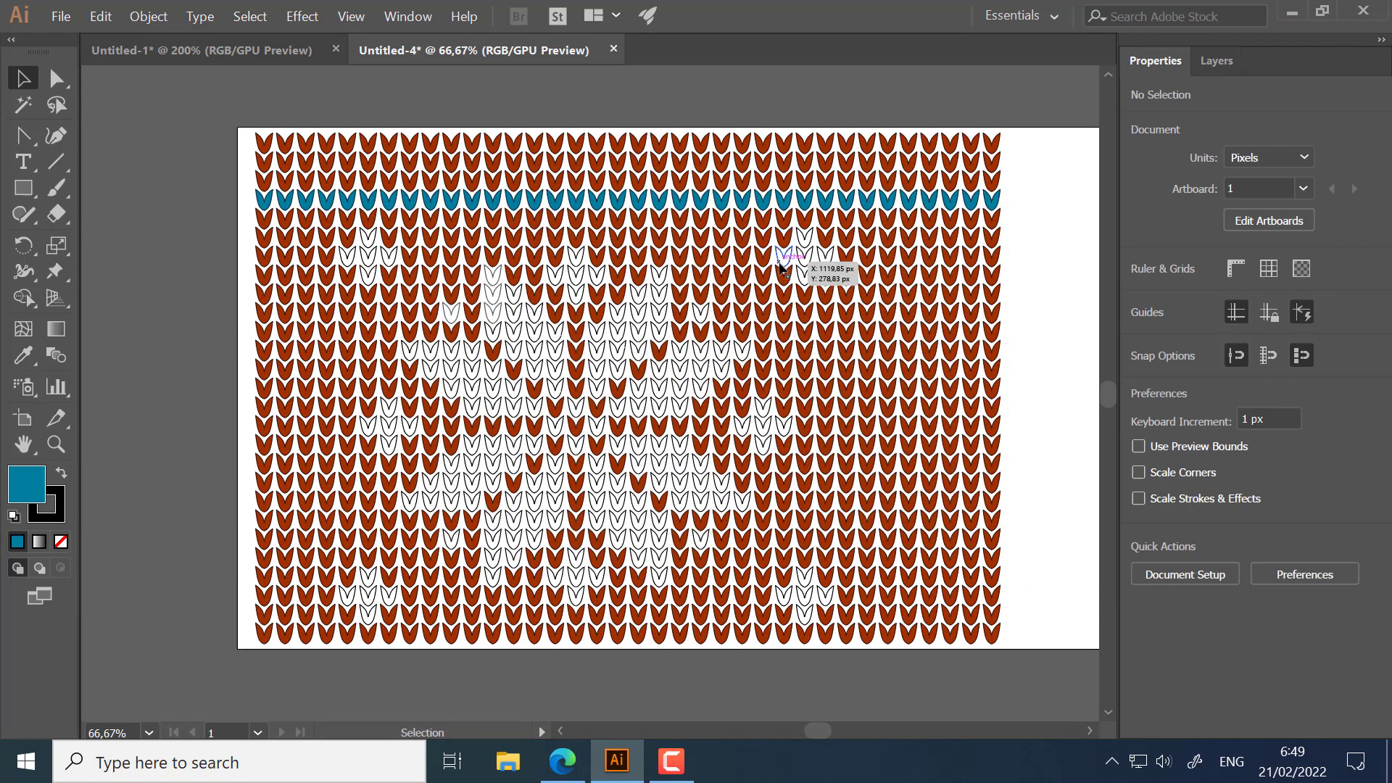
Step: Recolour alternating stitches in the second and third rows of the knit with the fourth row's blue as a staggered band, and deselect
{"action": "left_click_drag", "start_coordinate": [1042, 224], "coordinate": [1009, 267]}
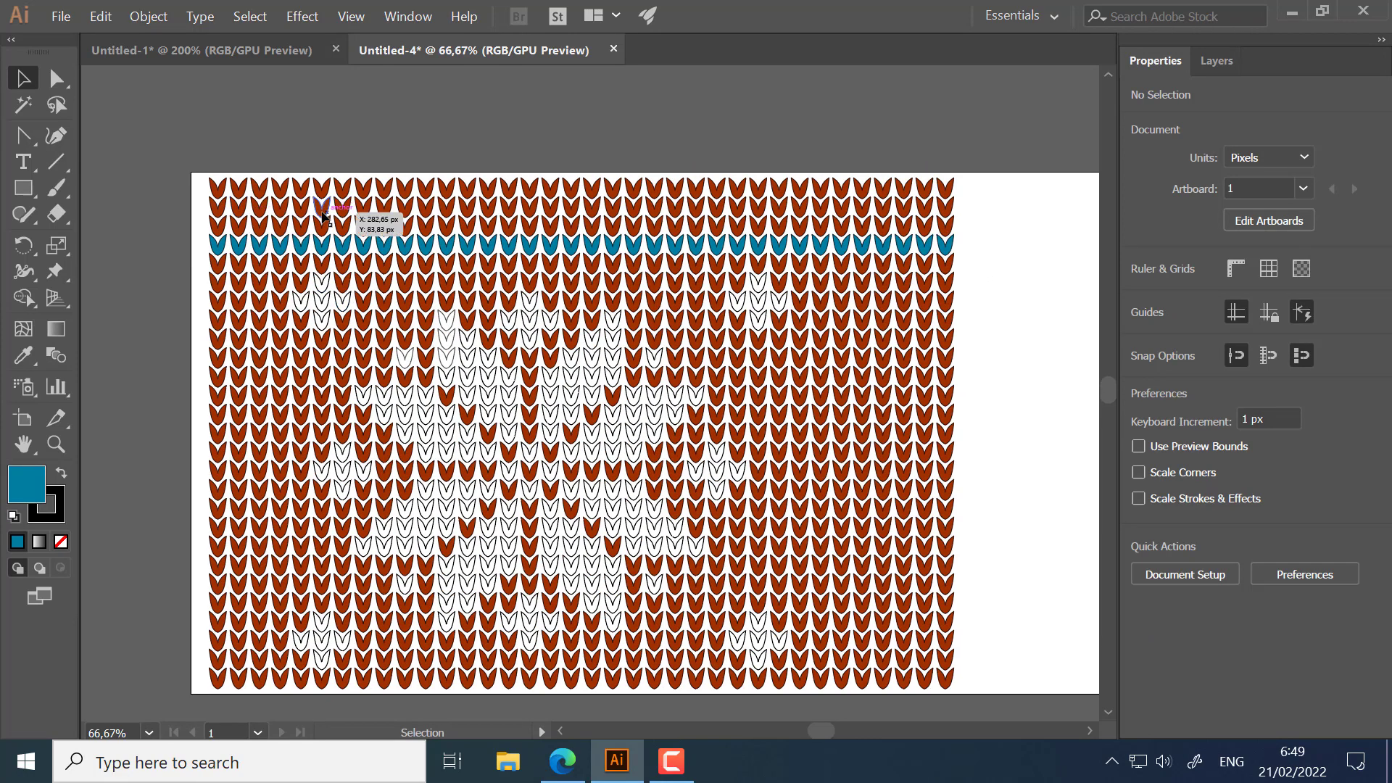
{"action": "left_click", "coordinate": [324, 212]}
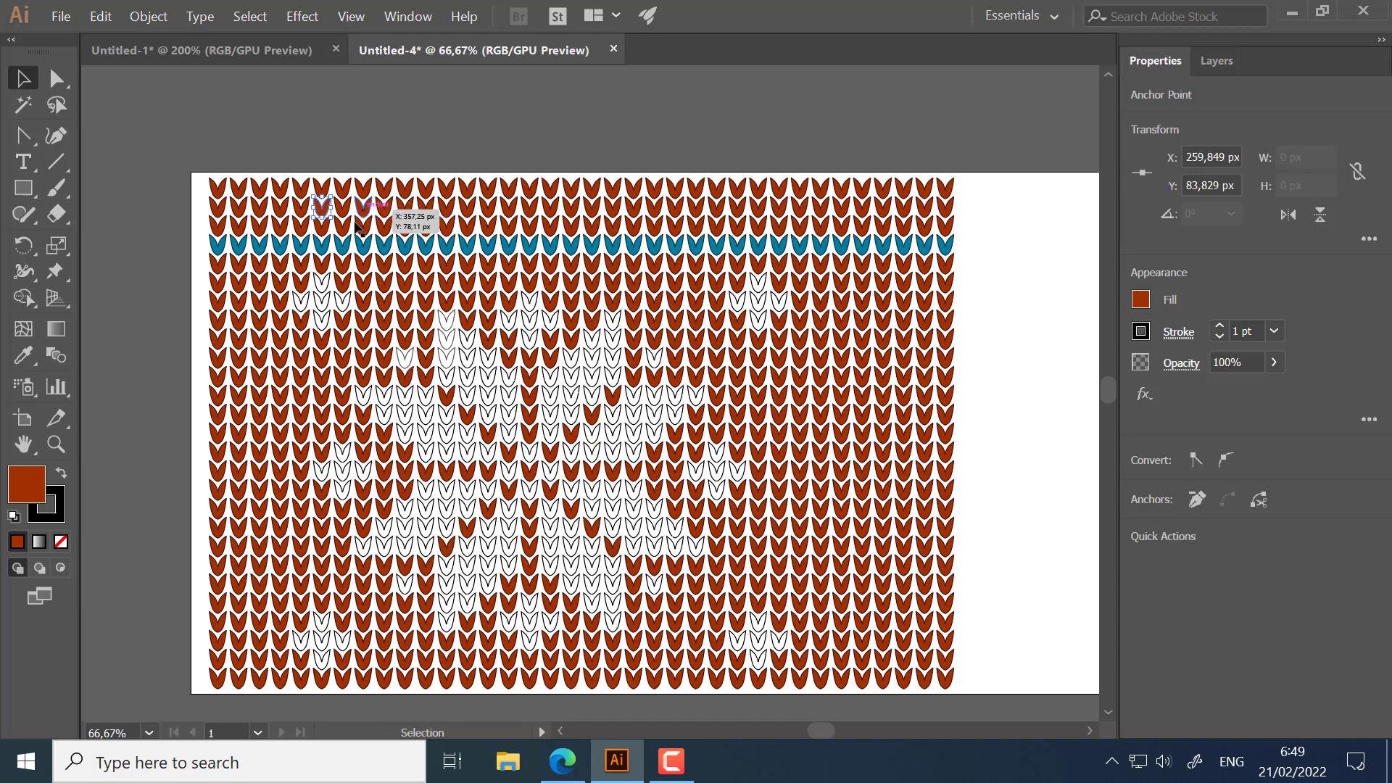
{"action": "left_click", "coordinate": [355, 227], "text": "shift"}
{"action": "left_click", "coordinate": [374, 220], "text": "shift"}
{"action": "left_click", "coordinate": [394, 217], "text": "shift"}
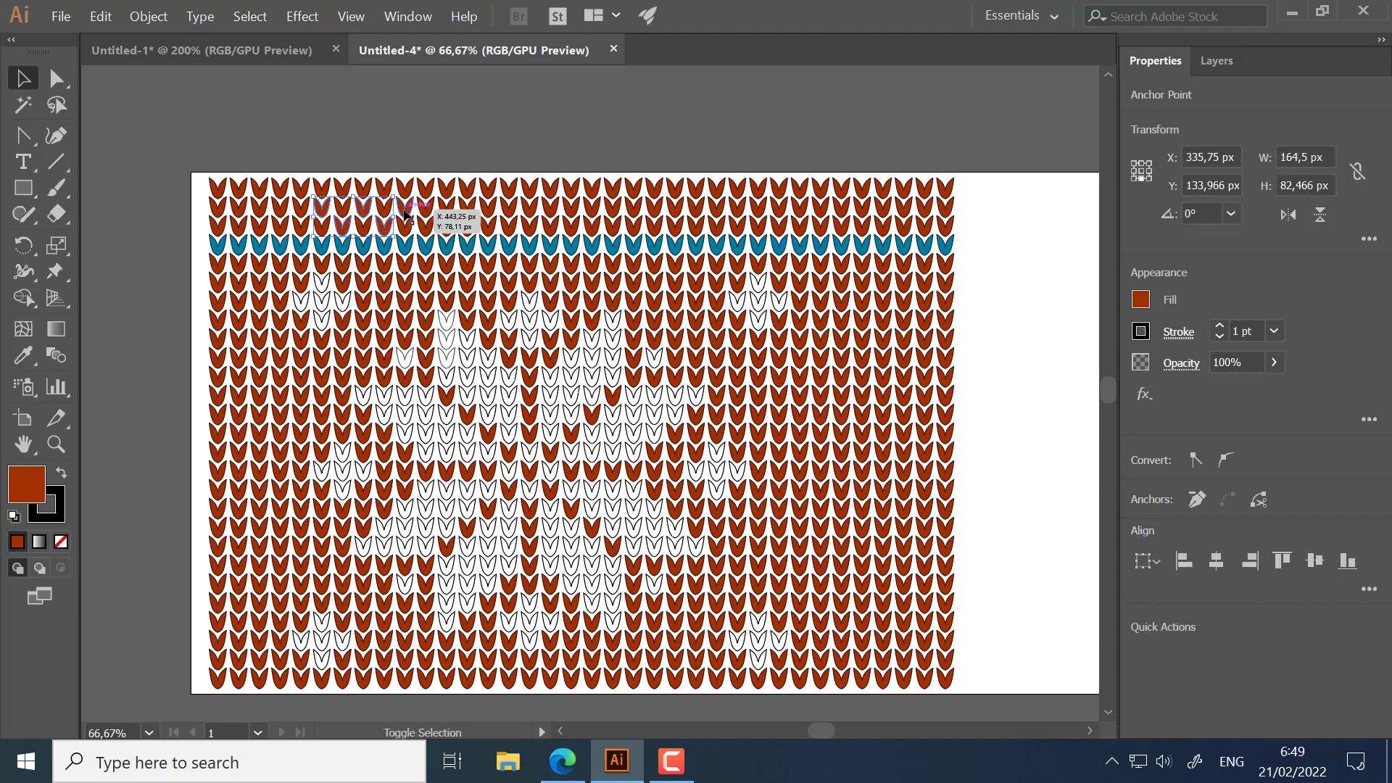
{"action": "left_click", "coordinate": [404, 216], "text": "shift"}
{"action": "left_click", "coordinate": [455, 215], "text": "shift"}
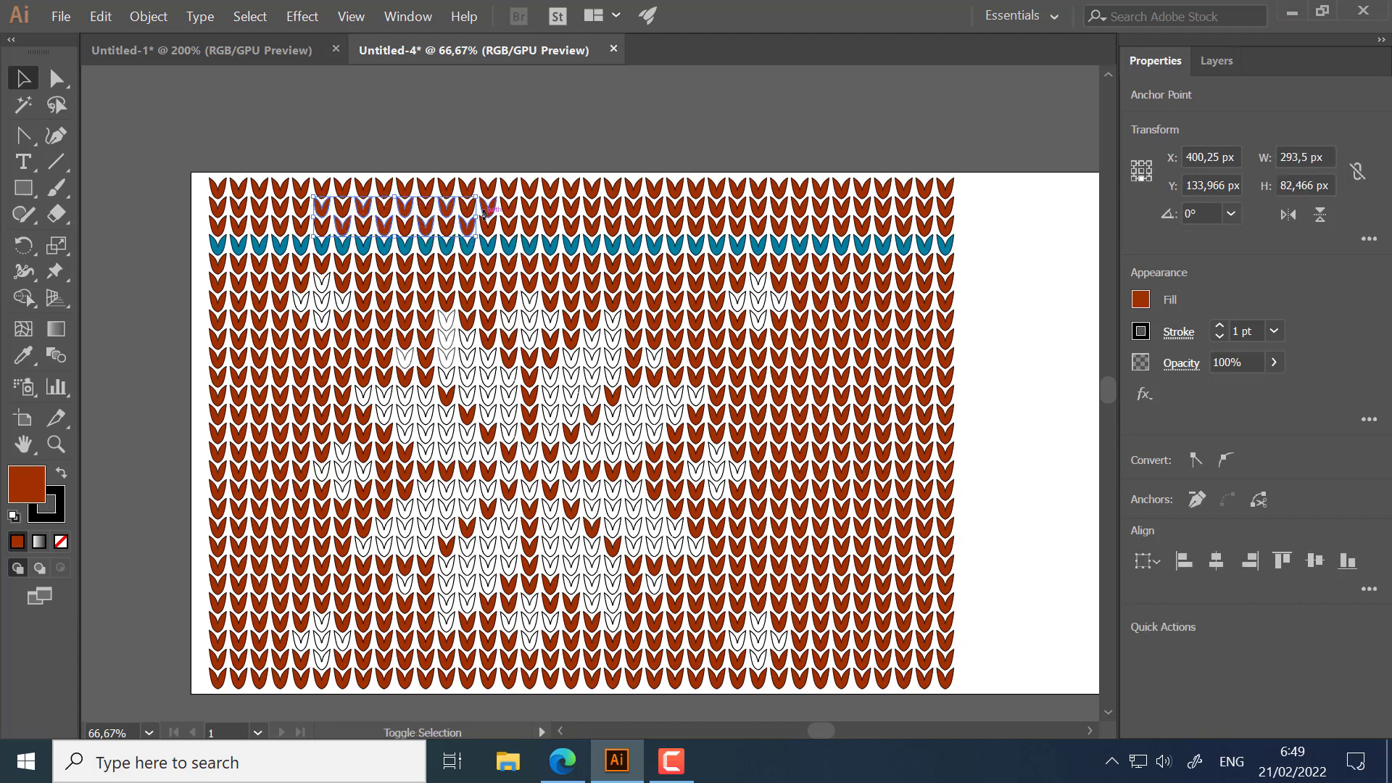
{"action": "left_click", "coordinate": [476, 218], "text": "shift"}
{"action": "left_click", "coordinate": [496, 223], "text": "shift"}
{"action": "left_click", "coordinate": [517, 226], "text": "shift"}
{"action": "left_click", "coordinate": [538, 219], "text": "shift"}
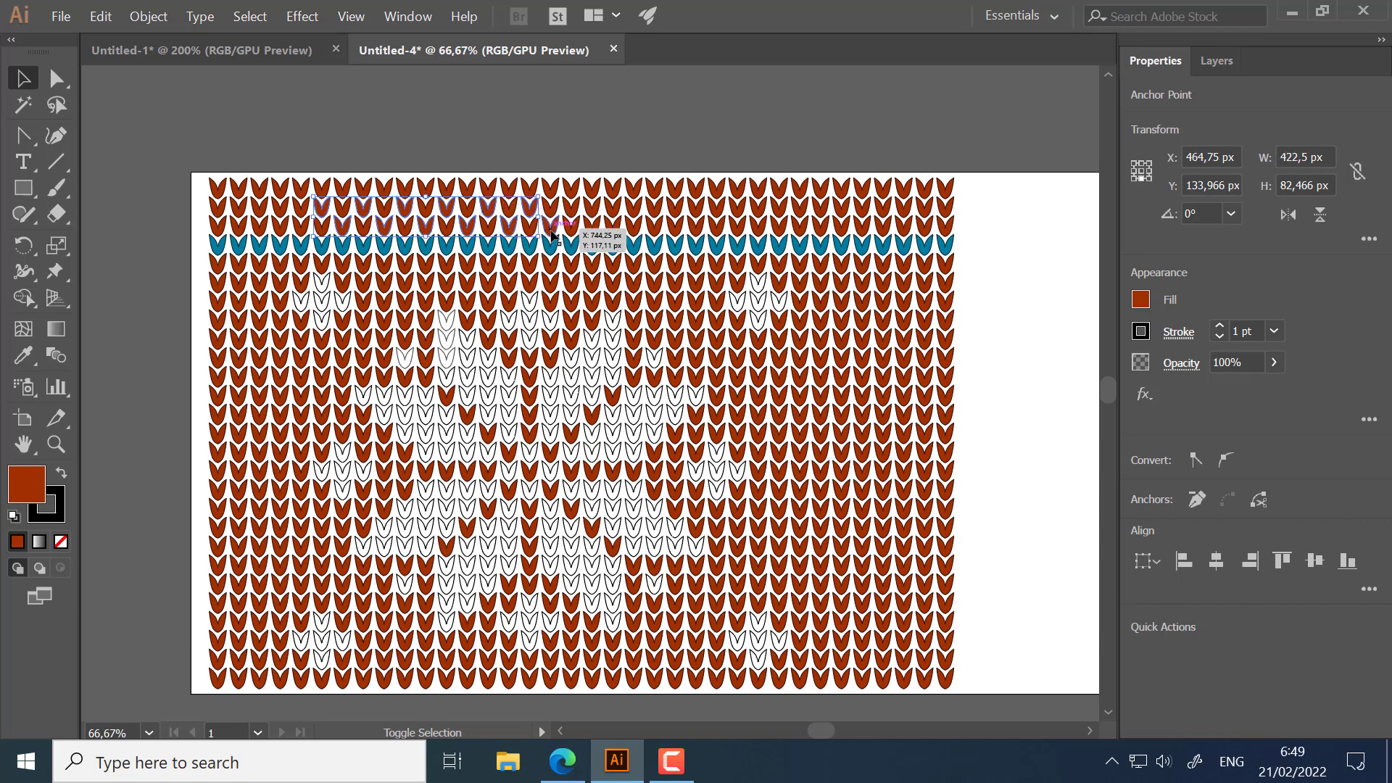
{"action": "left_click", "coordinate": [559, 219], "text": "shift"}
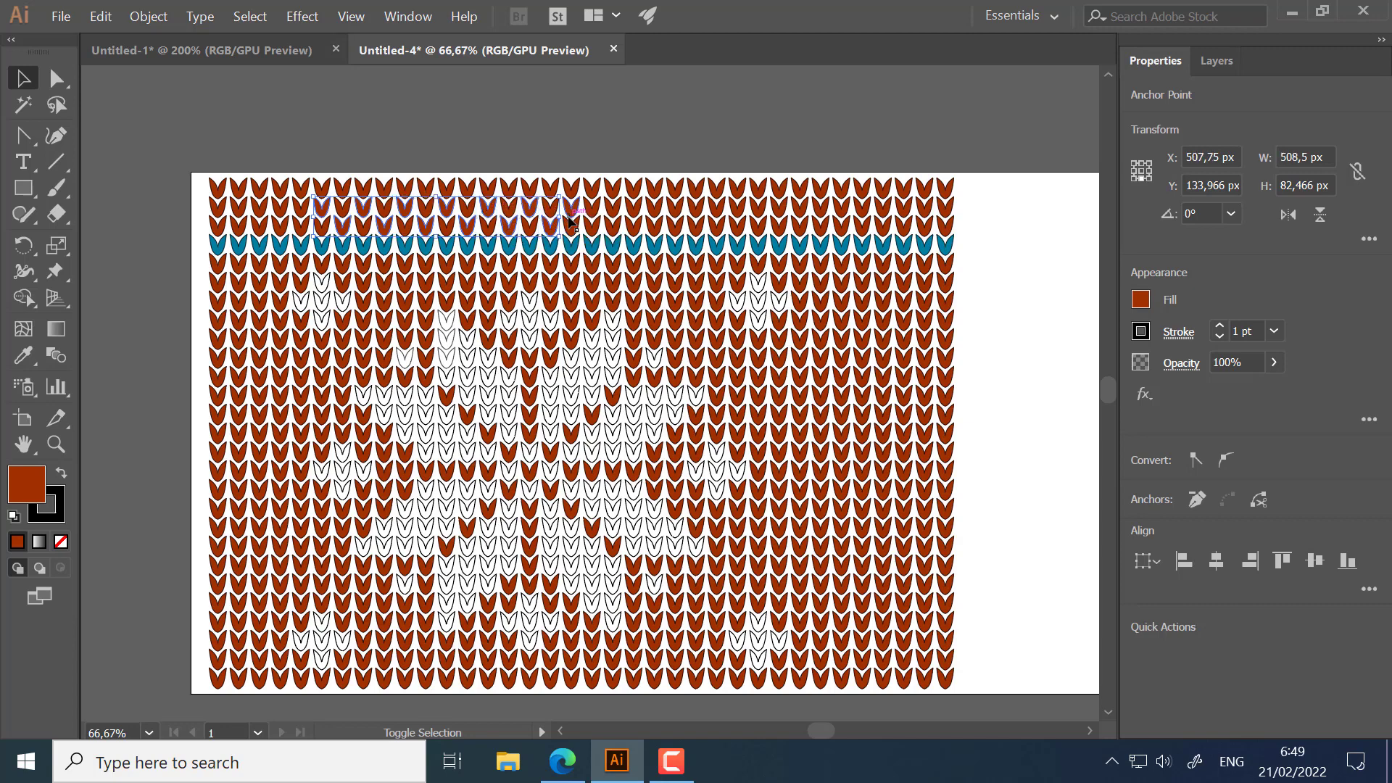
{"action": "left_click", "coordinate": [633, 221], "text": "shift"}
{"action": "left_click", "coordinate": [654, 220], "text": "shift"}
{"action": "left_click", "coordinate": [674, 220], "text": "shift"}
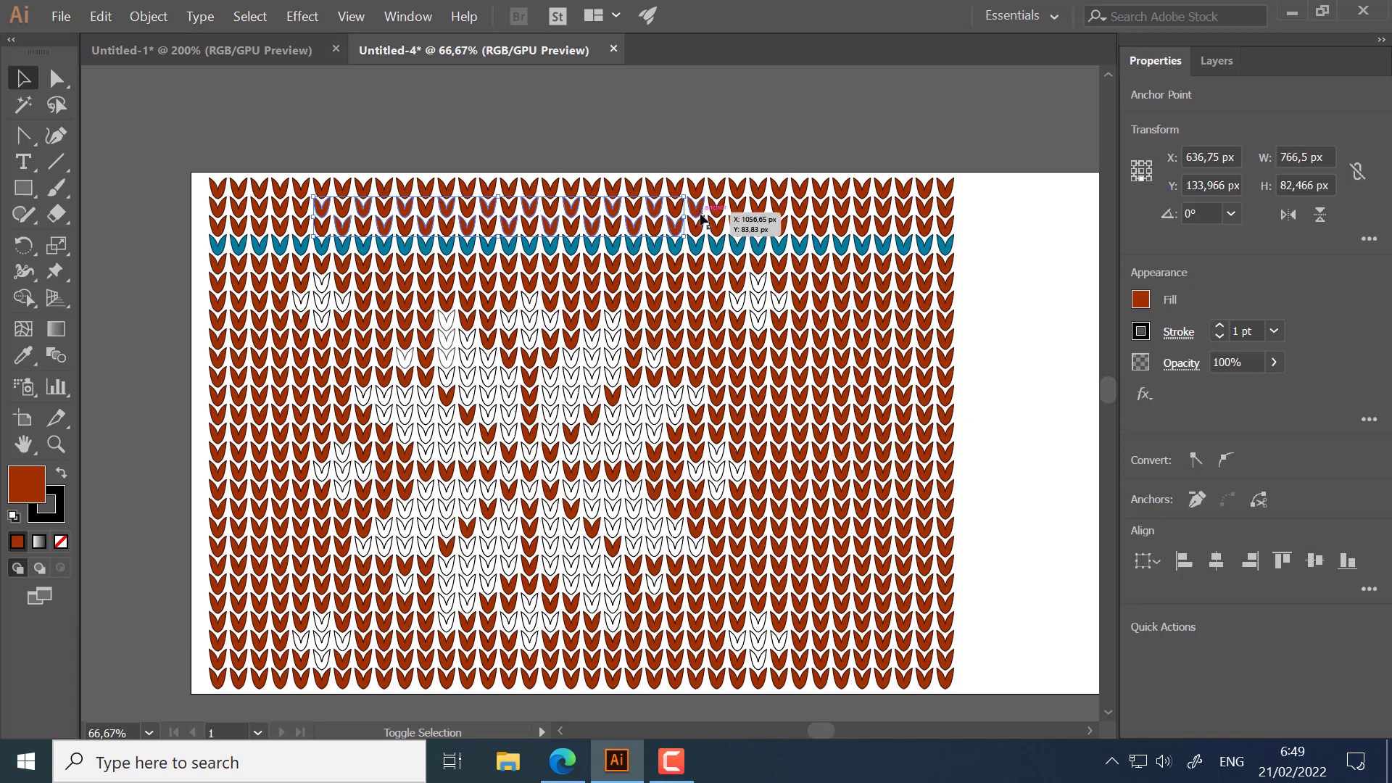
{"action": "left_click", "coordinate": [697, 217], "text": "shift"}
{"action": "left_click", "coordinate": [718, 219], "text": "shift"}
{"action": "left_click", "coordinate": [738, 219], "text": "shift"}
{"action": "left_click", "coordinate": [758, 219], "text": "shift"}
{"action": "left_click", "coordinate": [780, 218], "text": "shift"}
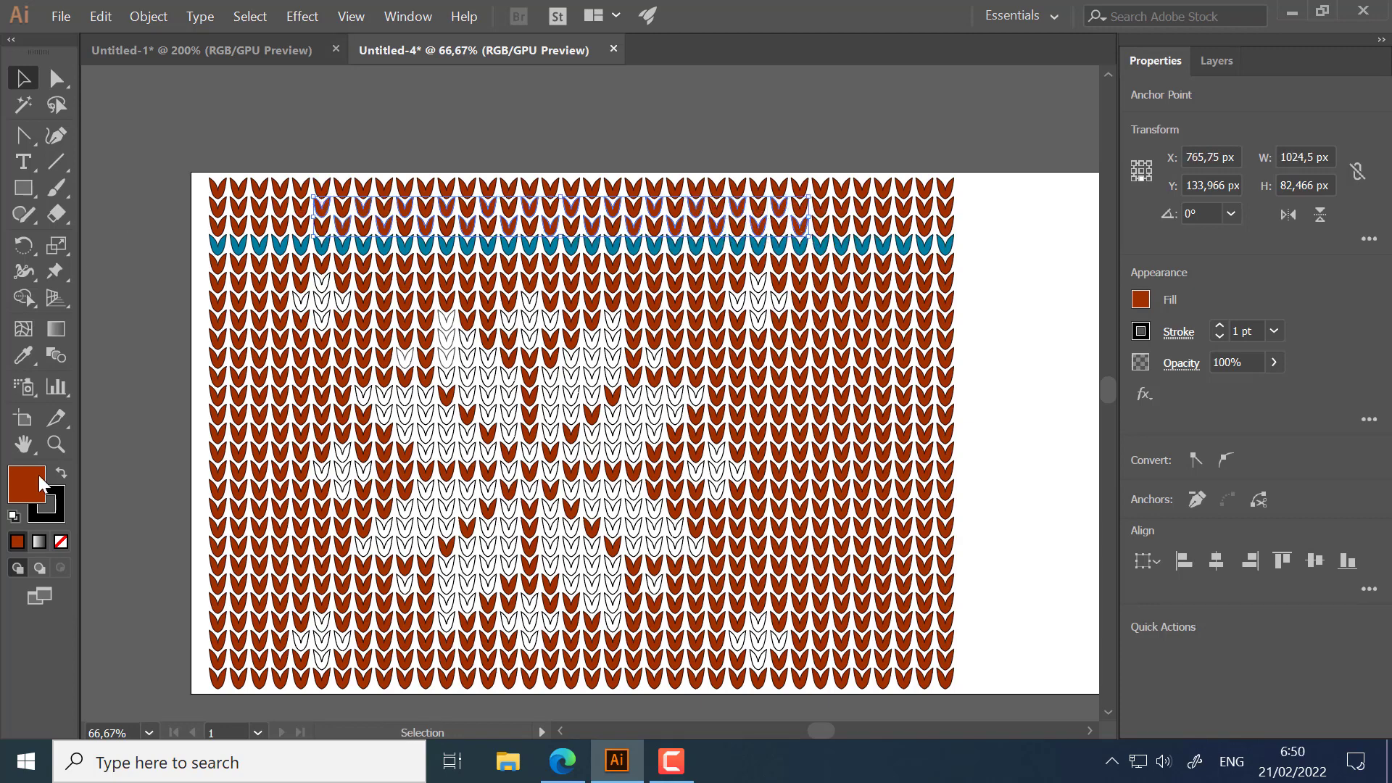
{"action": "left_click", "coordinate": [24, 356]}
{"action": "left_click", "coordinate": [552, 245]}
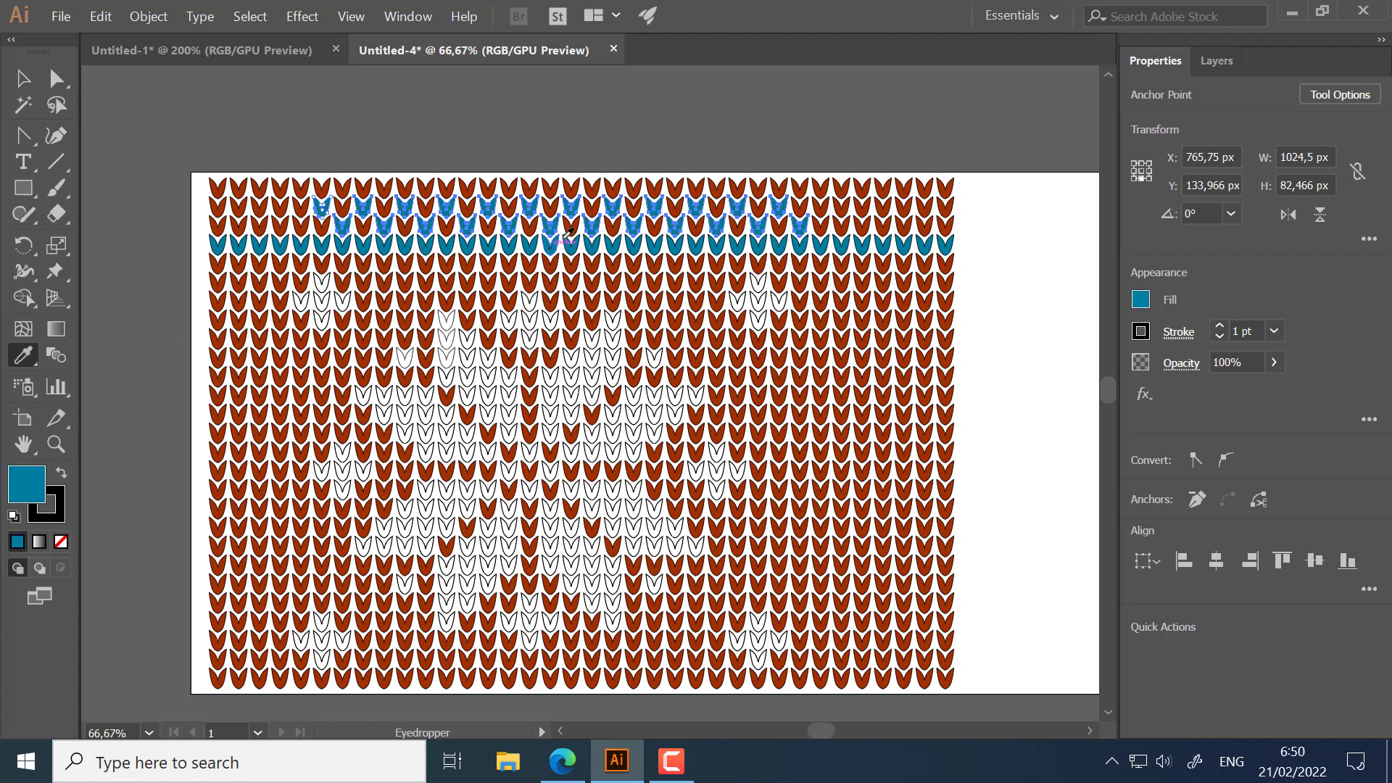
{"action": "key", "text": "ctrl+shift+a"}
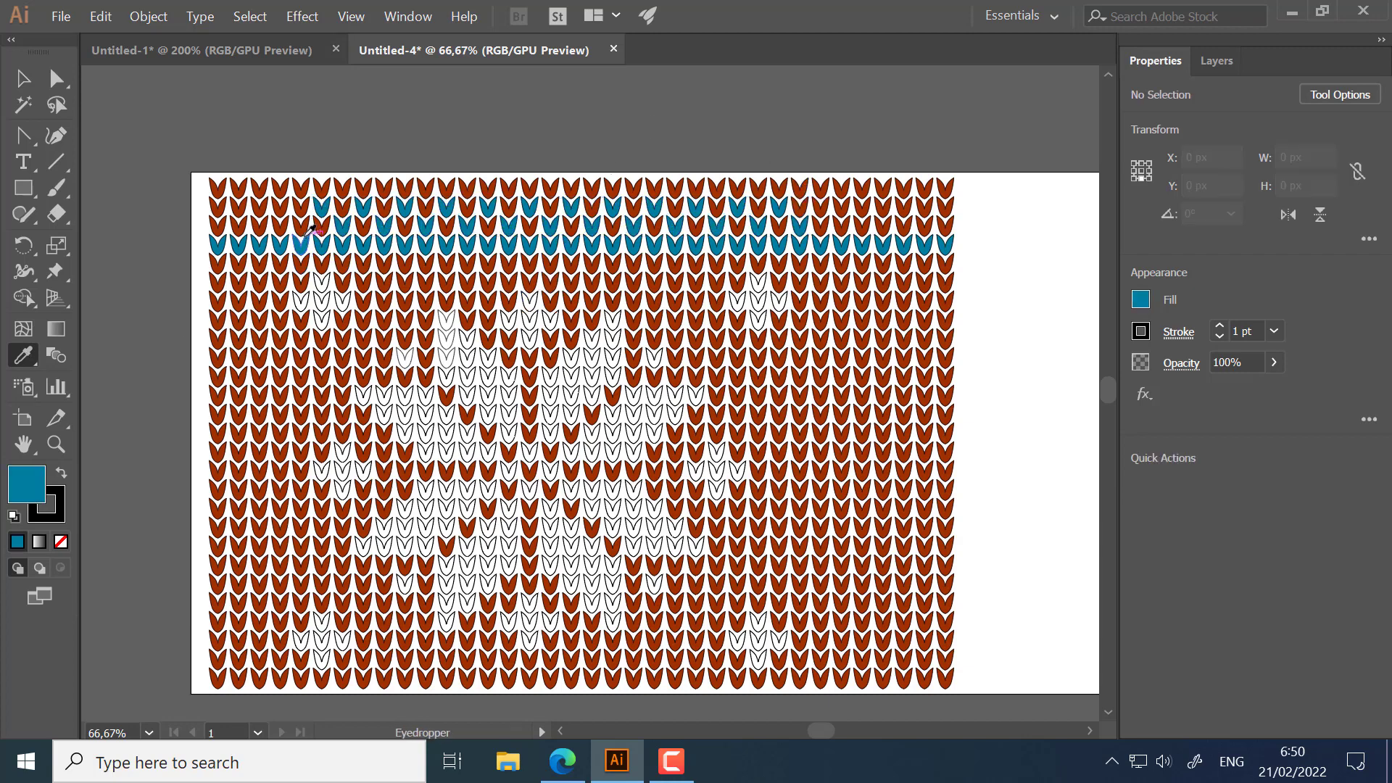
Step: Extend the staggered band at both ends by recolouring seven more second- and third-row stitches with the fourth row's blue, and deselect
{"action": "key", "text": "v"}
{"action": "left_click", "coordinate": [301, 226]}
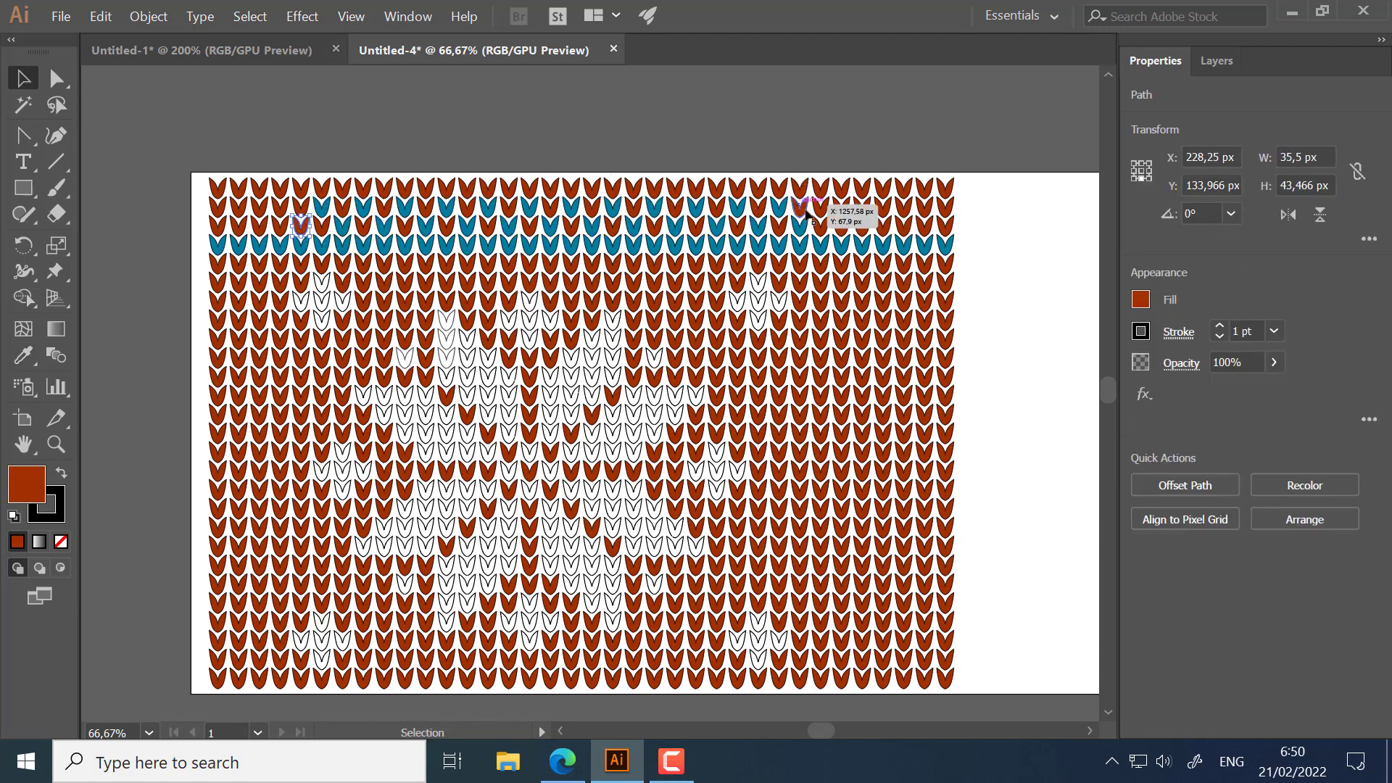
{"action": "left_click", "coordinate": [278, 214], "text": "shift"}
{"action": "left_click", "coordinate": [261, 231], "text": "shift"}
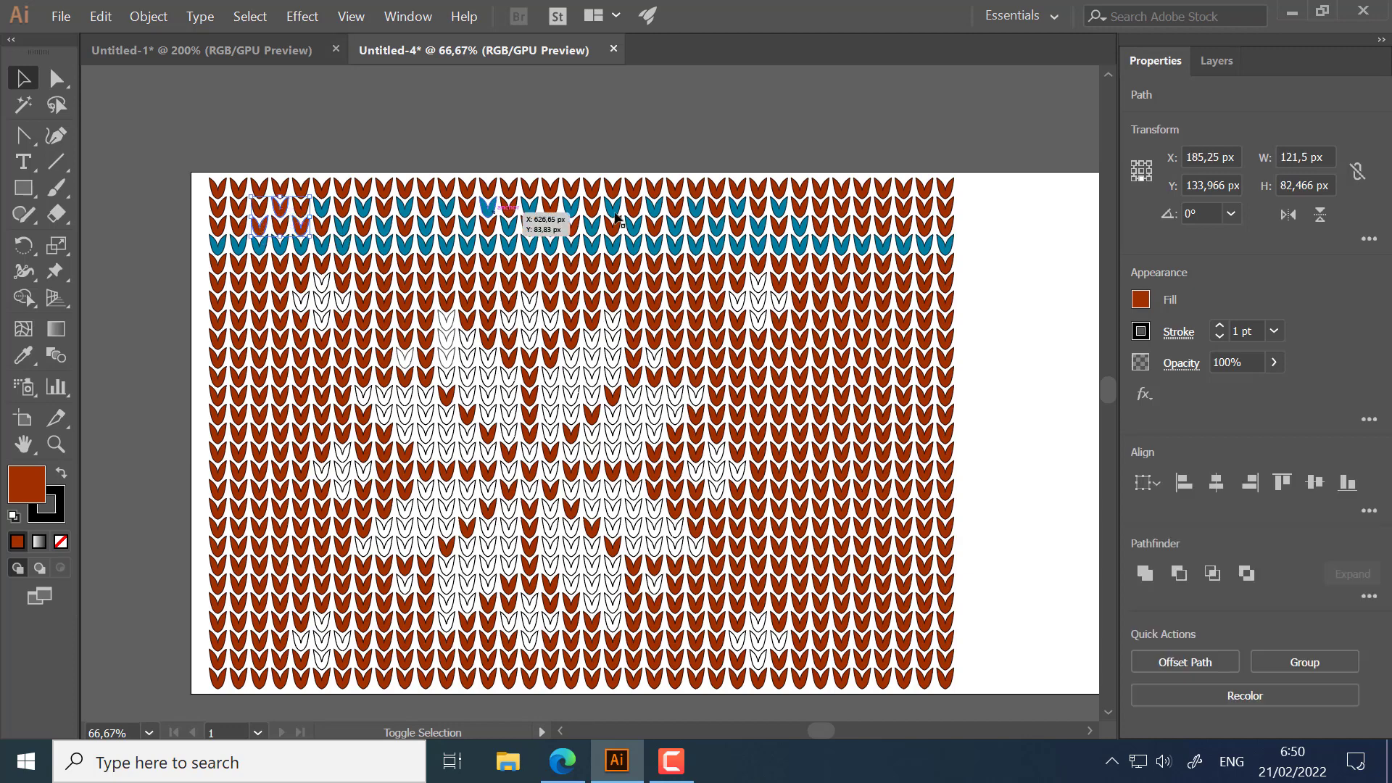
{"action": "left_click", "coordinate": [824, 209], "text": "shift"}
{"action": "left_click", "coordinate": [842, 226], "text": "shift"}
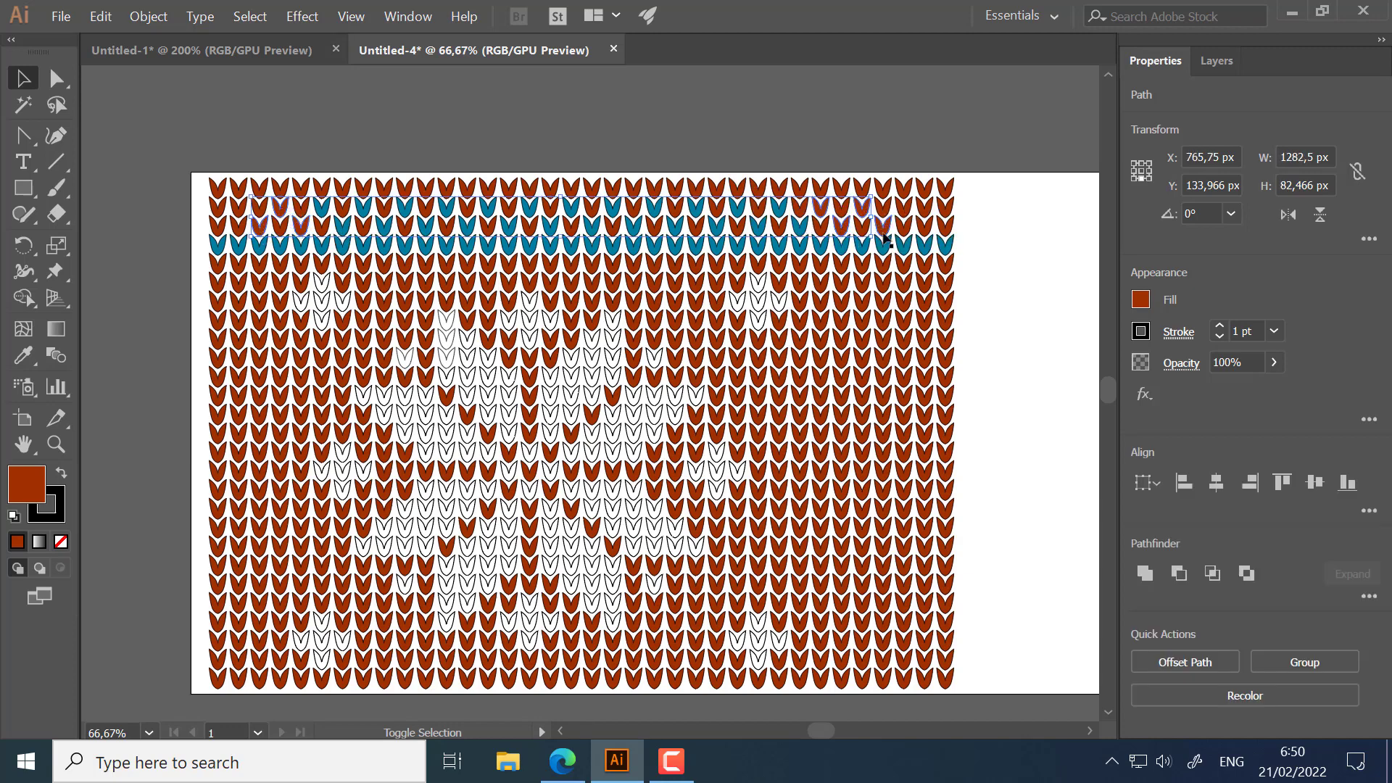
{"action": "left_click", "coordinate": [884, 236], "text": "shift"}
{"action": "key", "text": "i"}
{"action": "left_click", "coordinate": [298, 243]}
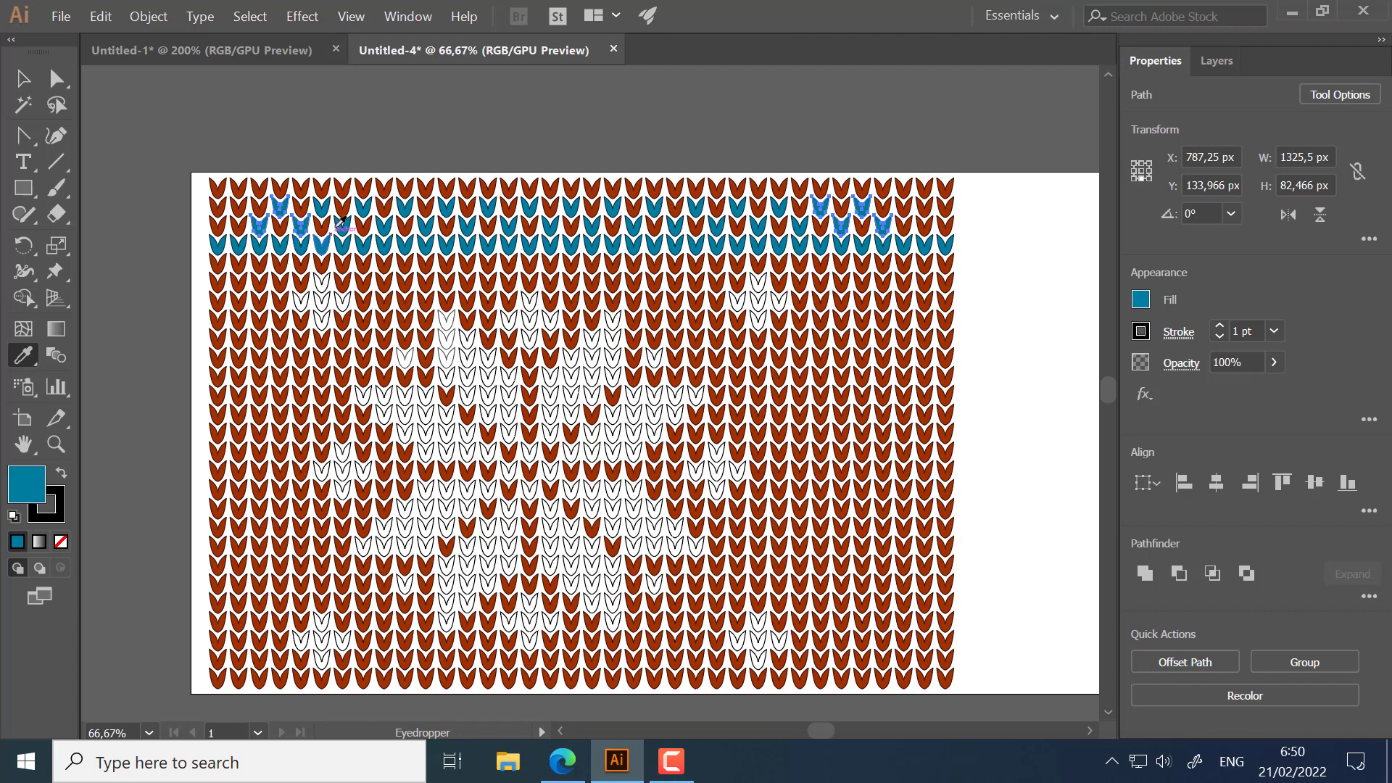
{"action": "key", "text": "v"}
{"action": "left_click", "coordinate": [421, 136]}
Step: Recolour every second stitch of the top row blue, from the third column to the fifth-last, sampling the fourth row, and deselect
{"action": "left_click_drag", "start_coordinate": [704, 133], "coordinate": [774, 137]}
{"action": "left_click_drag", "start_coordinate": [406, 192], "coordinate": [392, 196]}
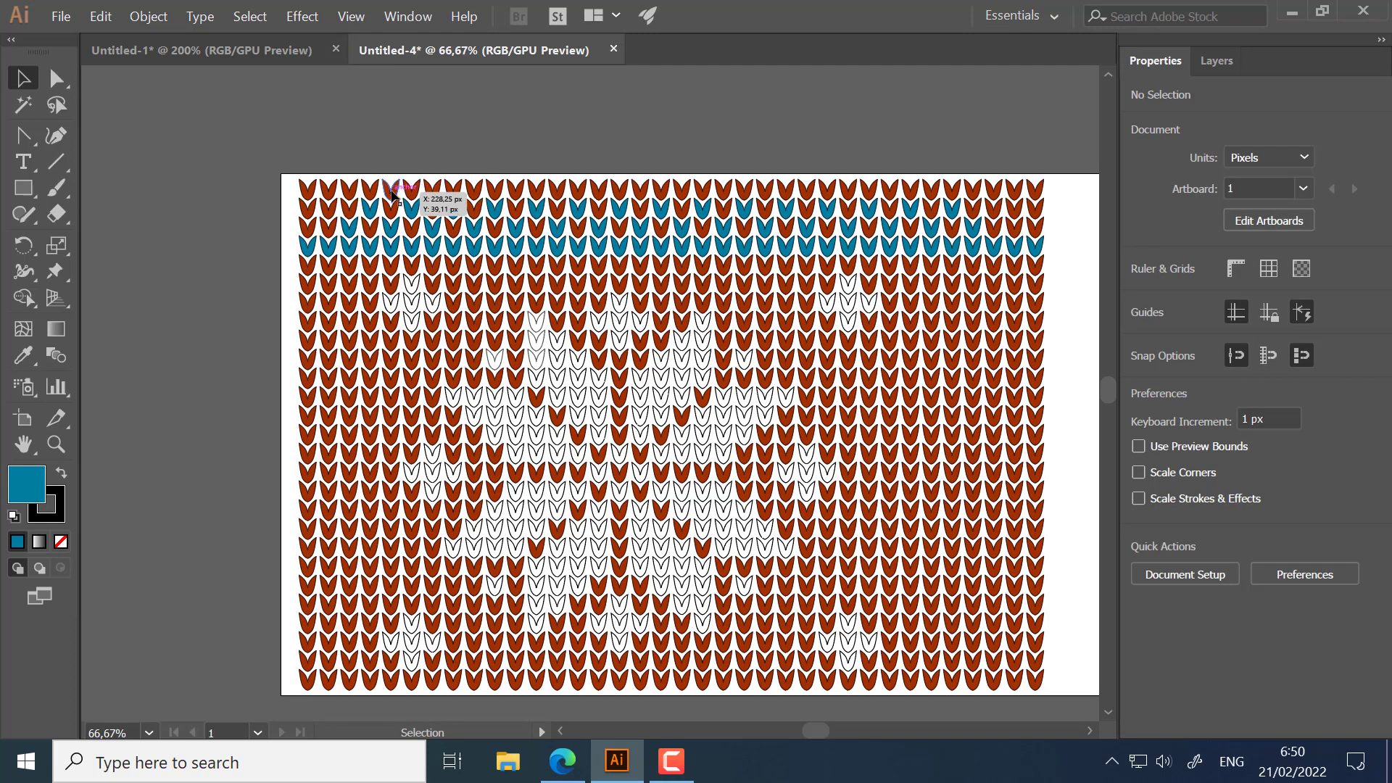
{"action": "left_click", "coordinate": [392, 193]}
{"action": "left_click", "coordinate": [371, 191], "text": "shift"}
{"action": "left_click", "coordinate": [349, 192], "text": "shift"}
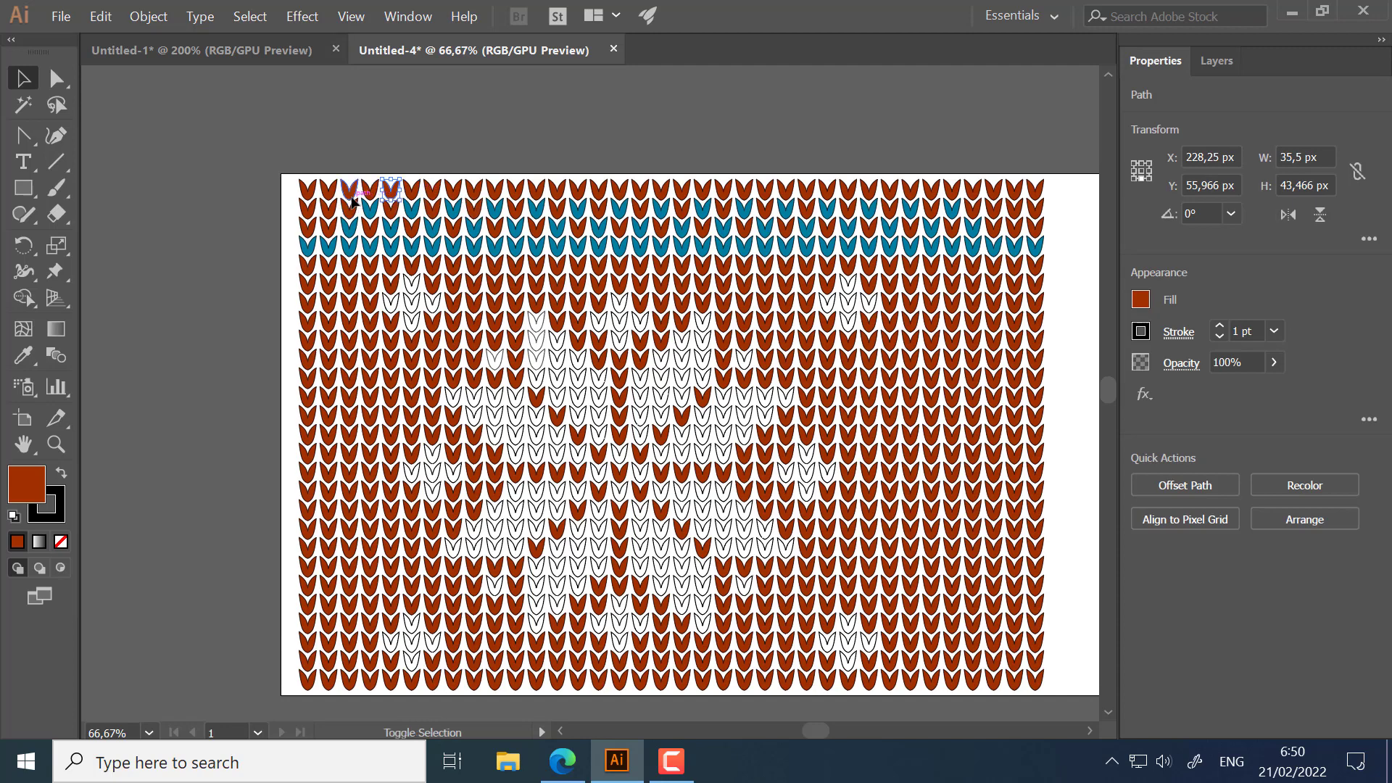
{"action": "left_click", "coordinate": [432, 195], "text": "shift"}
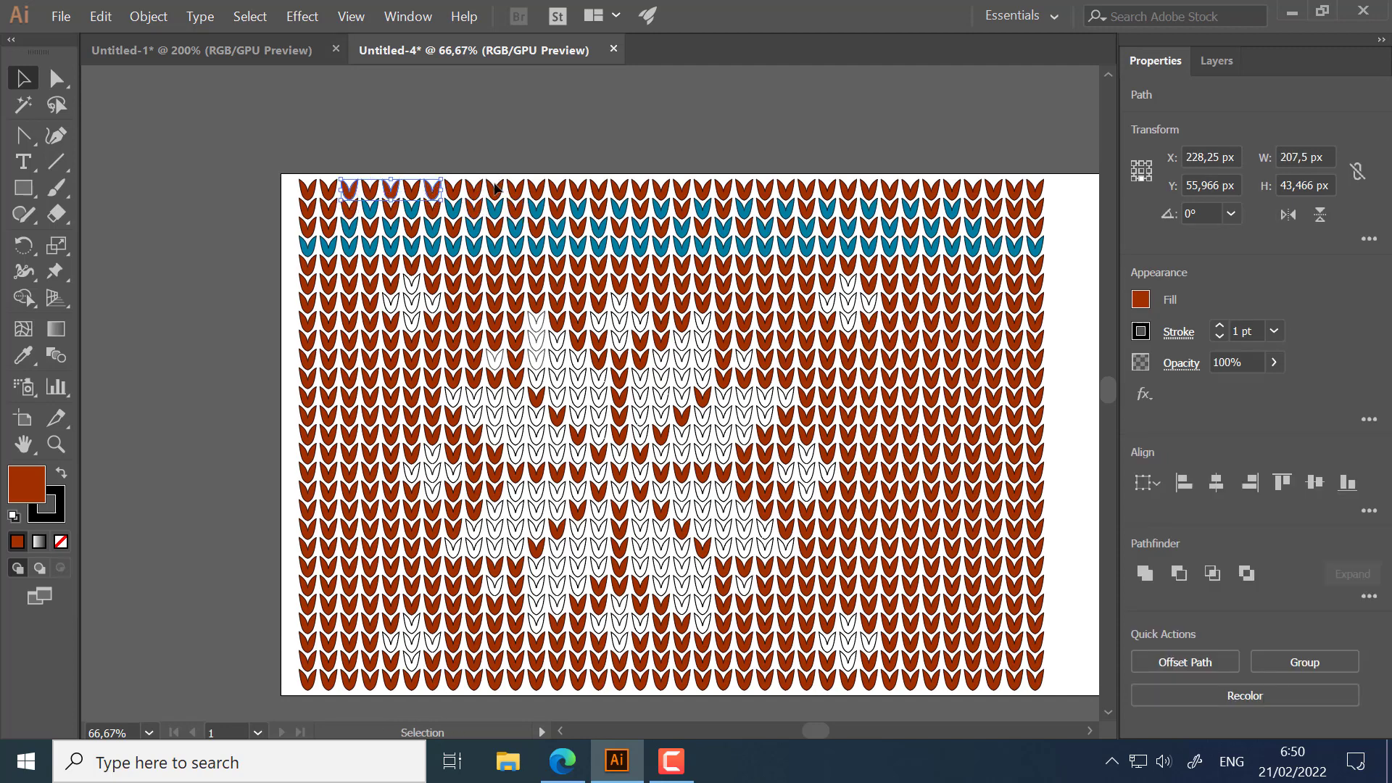
{"action": "left_click", "coordinate": [483, 203], "text": "shift"}
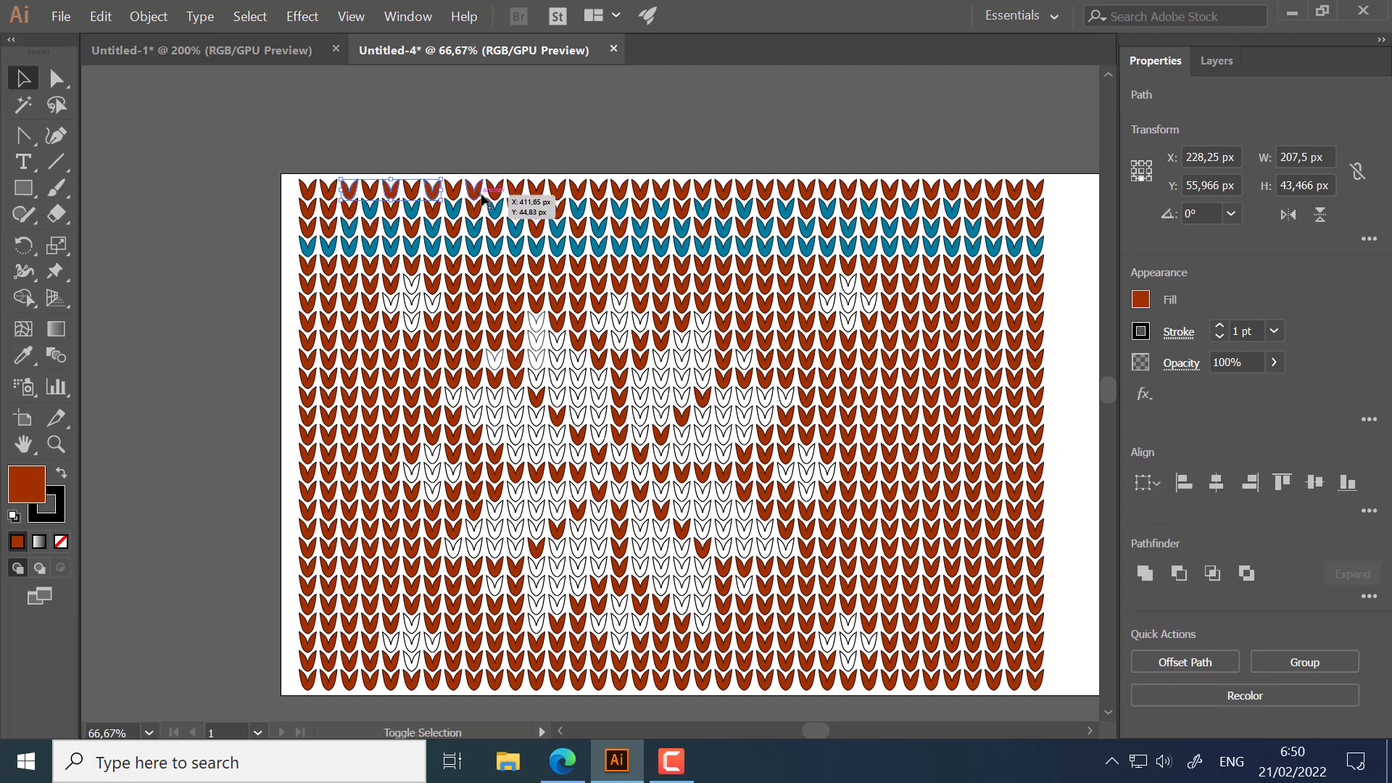
{"action": "left_click", "coordinate": [516, 196], "text": "shift"}
{"action": "left_click", "coordinate": [558, 203], "text": "shift"}
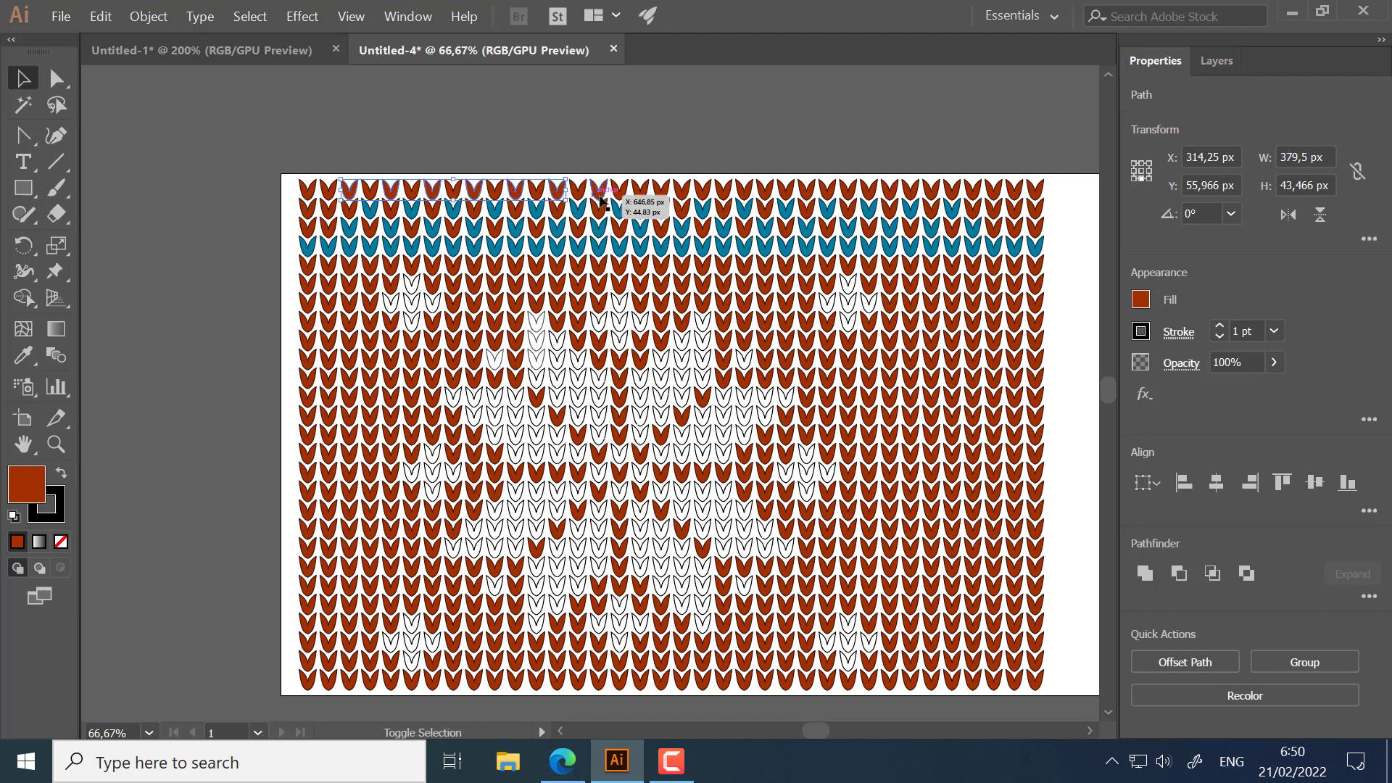
{"action": "left_click", "coordinate": [599, 196], "text": "shift"}
{"action": "left_click", "coordinate": [681, 195], "text": "shift"}
{"action": "left_click", "coordinate": [723, 194], "text": "shift"}
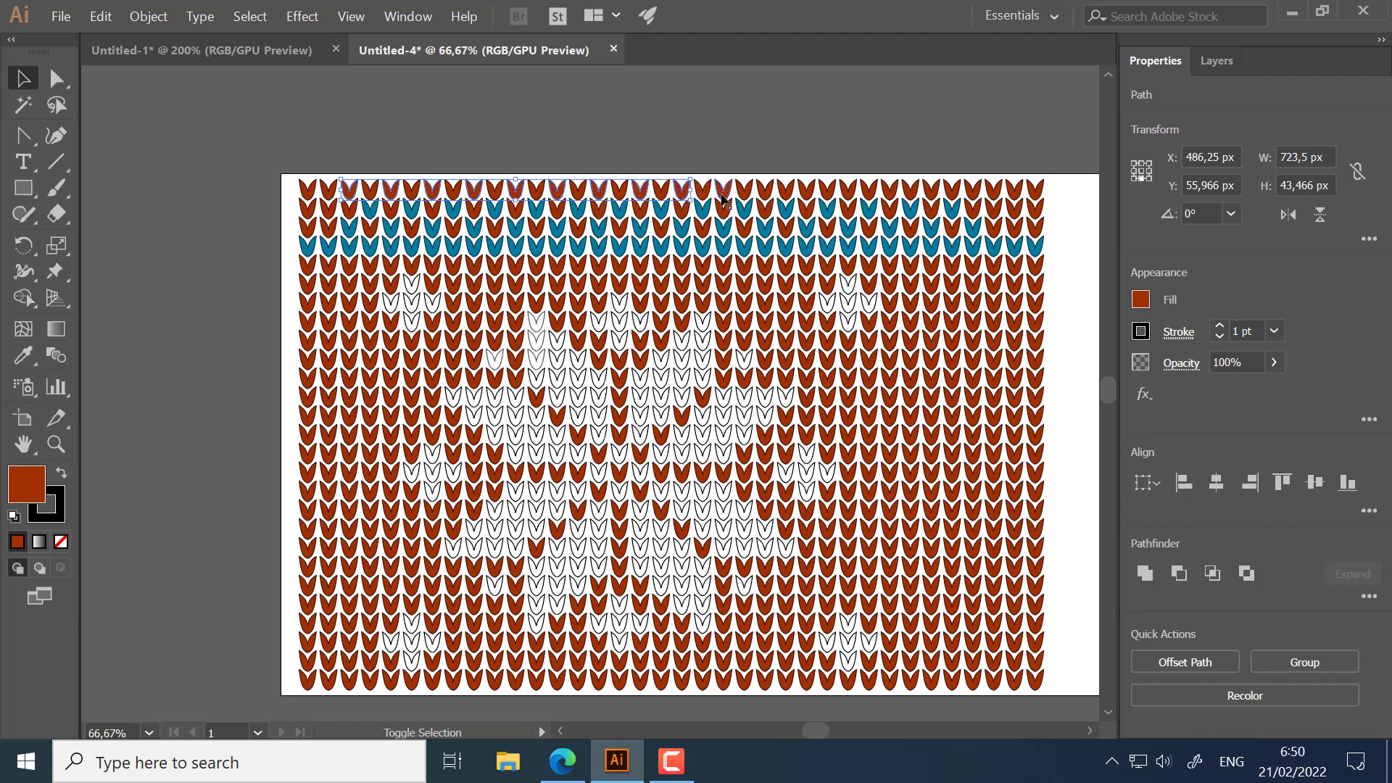
{"action": "left_click", "coordinate": [765, 194], "text": "shift"}
{"action": "left_click", "coordinate": [806, 195], "text": "shift"}
{"action": "left_click", "coordinate": [847, 194], "text": "shift"}
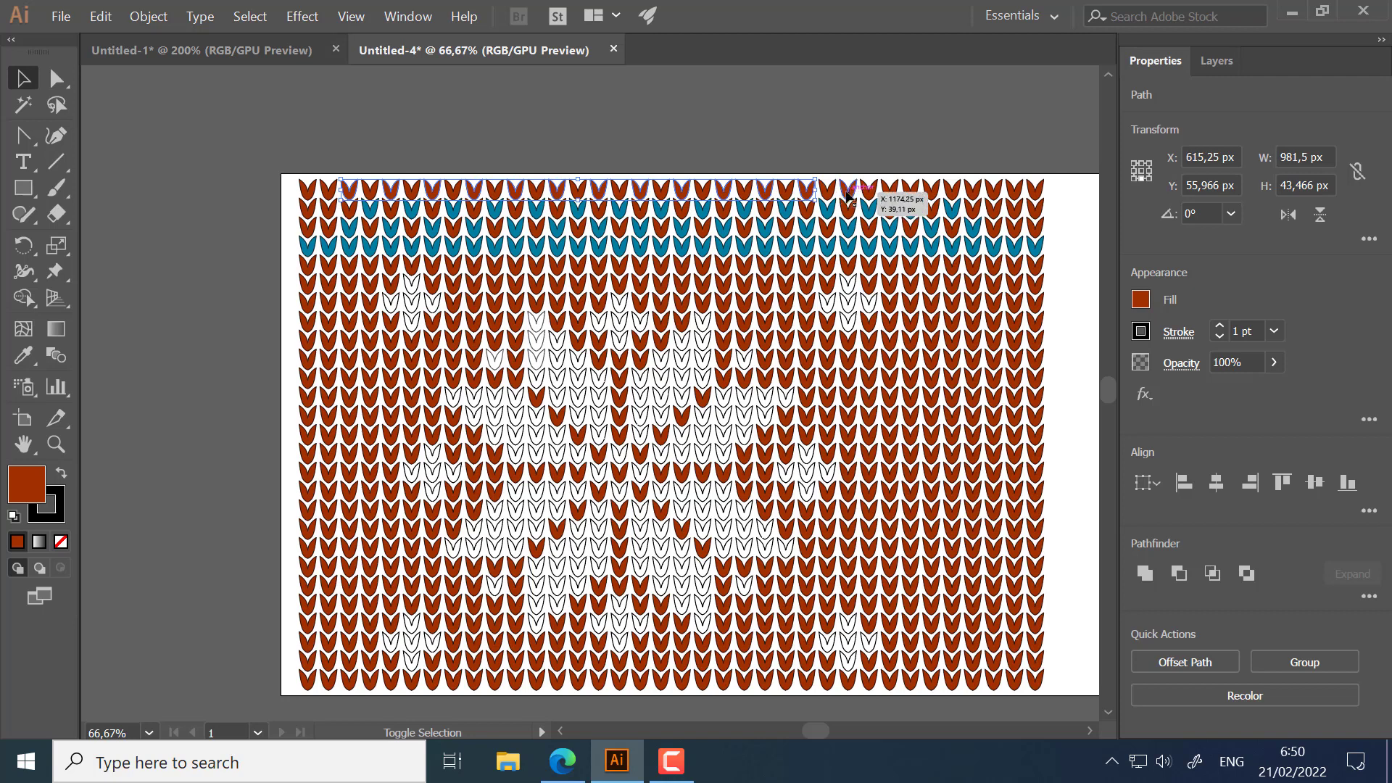
{"action": "left_click", "coordinate": [889, 195], "text": "shift"}
{"action": "left_click", "coordinate": [932, 195], "text": "shift"}
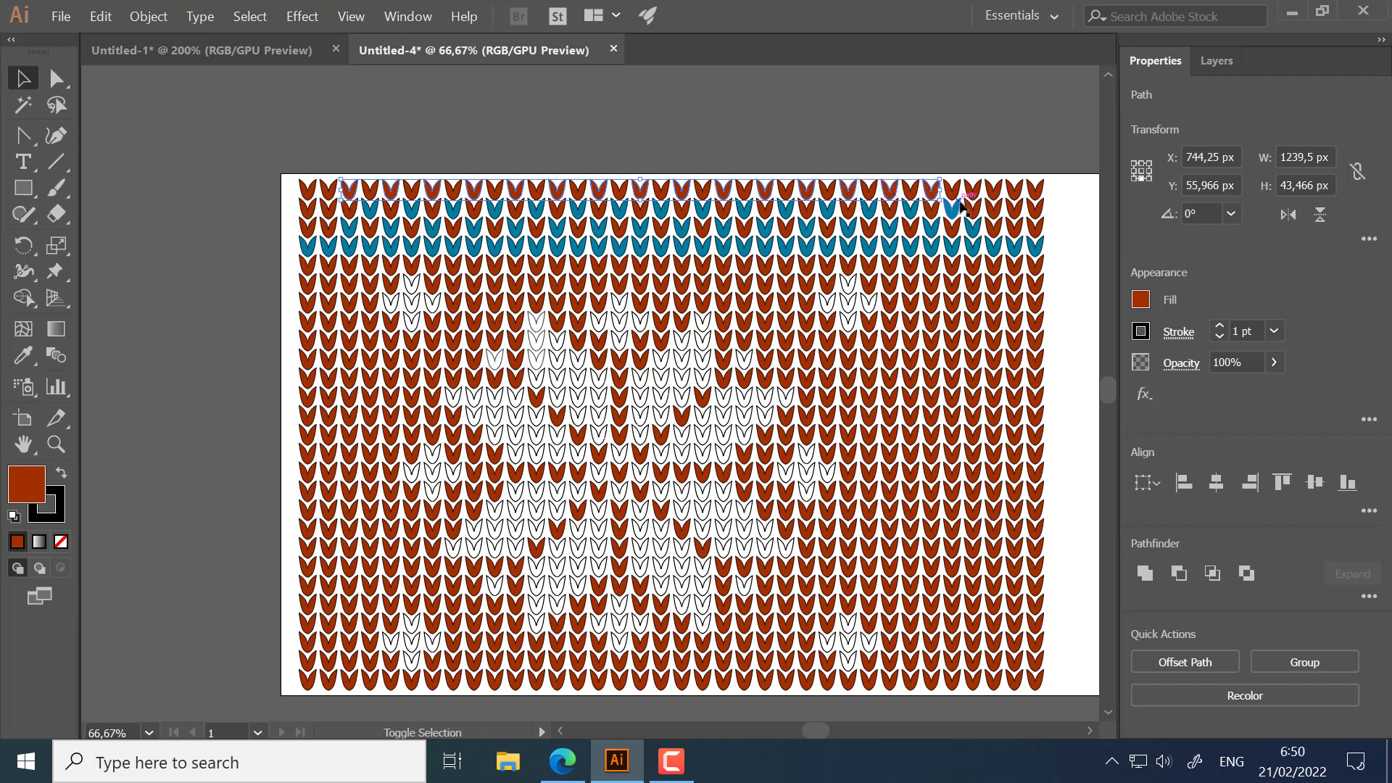
{"action": "left_click", "coordinate": [23, 355]}
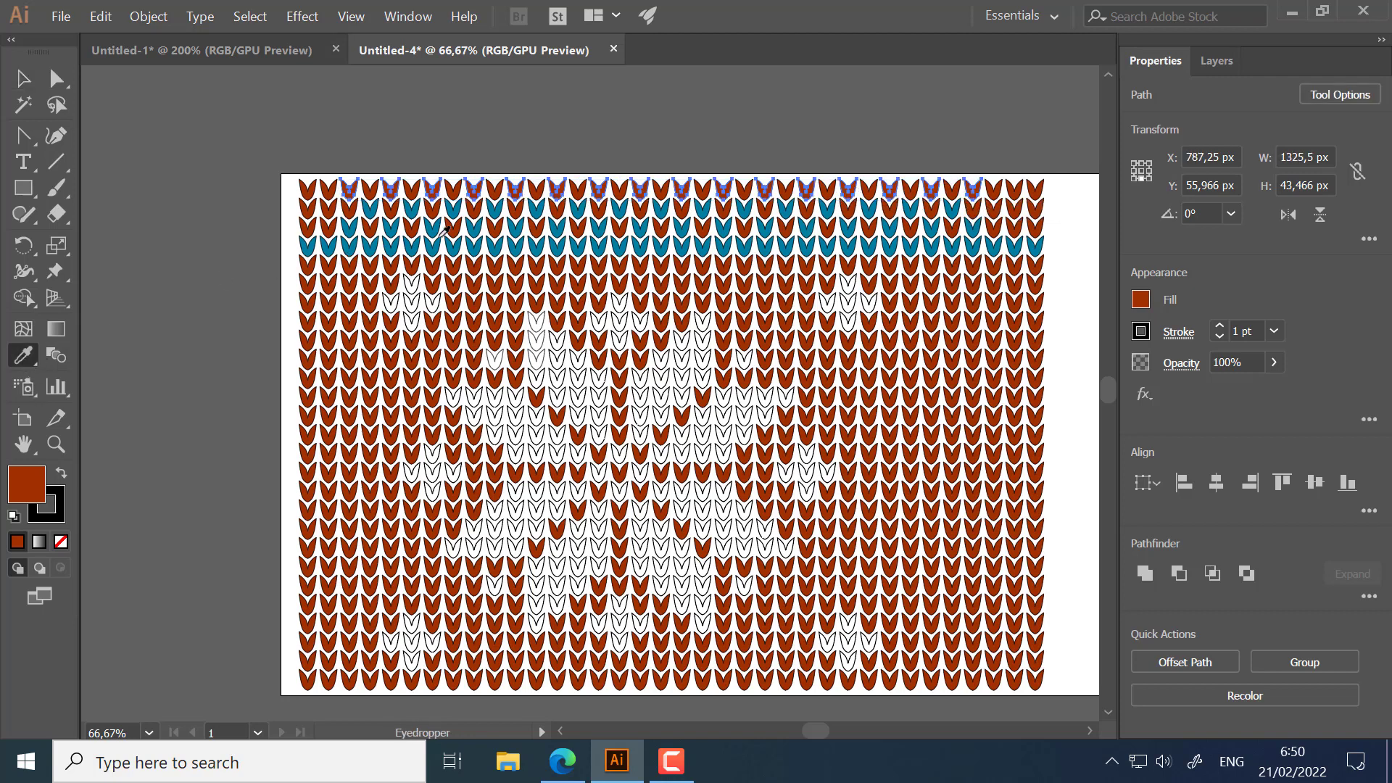
{"action": "left_click", "coordinate": [428, 251]}
{"action": "left_click", "coordinate": [531, 131], "text": "ctrl"}
Step: Delete the three leftmost and the eight rightmost columns of stitches to trim the knit around the motif
{"action": "key", "text": "space"}
{"action": "left_click_drag", "start_coordinate": [854, 305], "coordinate": [766, 229]}
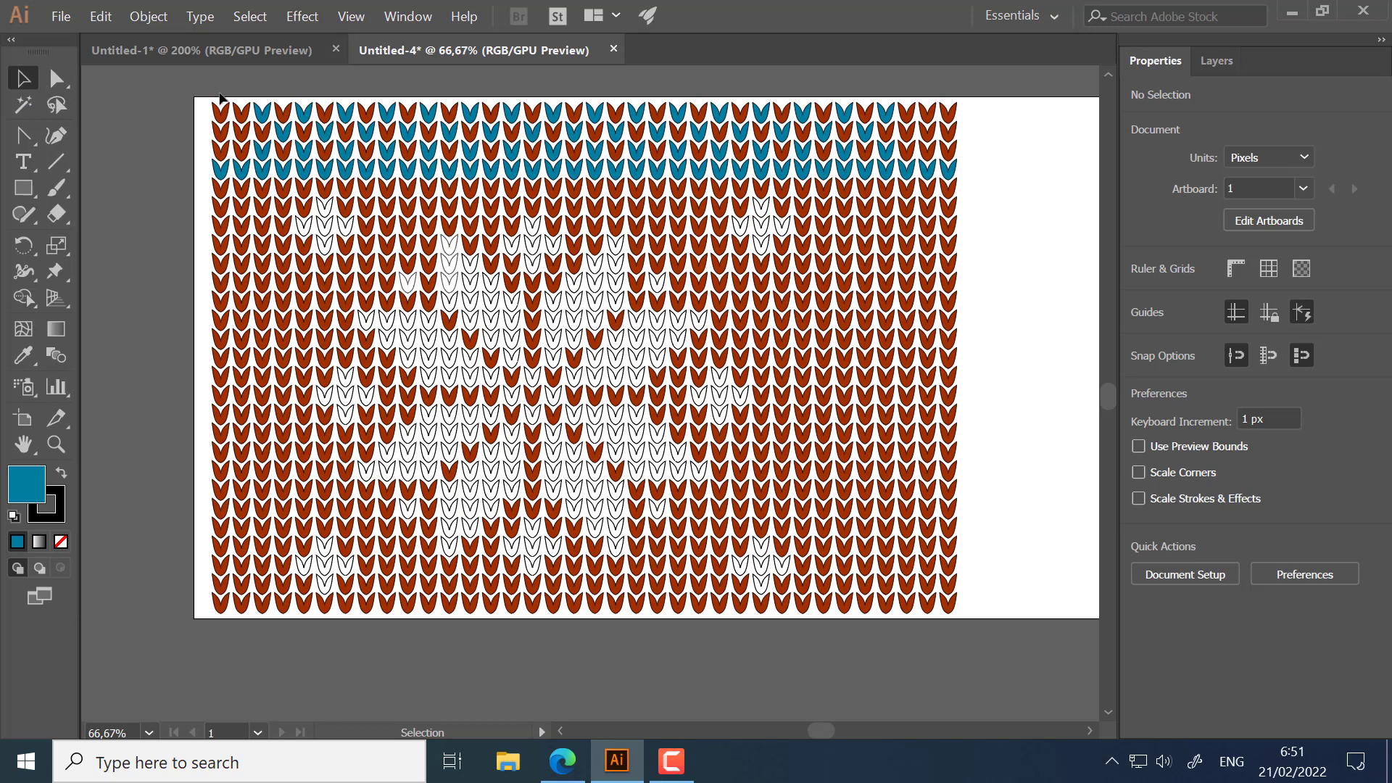
{"action": "left_click_drag", "start_coordinate": [175, 72], "coordinate": [271, 435]}
{"action": "left_click_drag", "start_coordinate": [279, 601], "coordinate": [268, 624]}
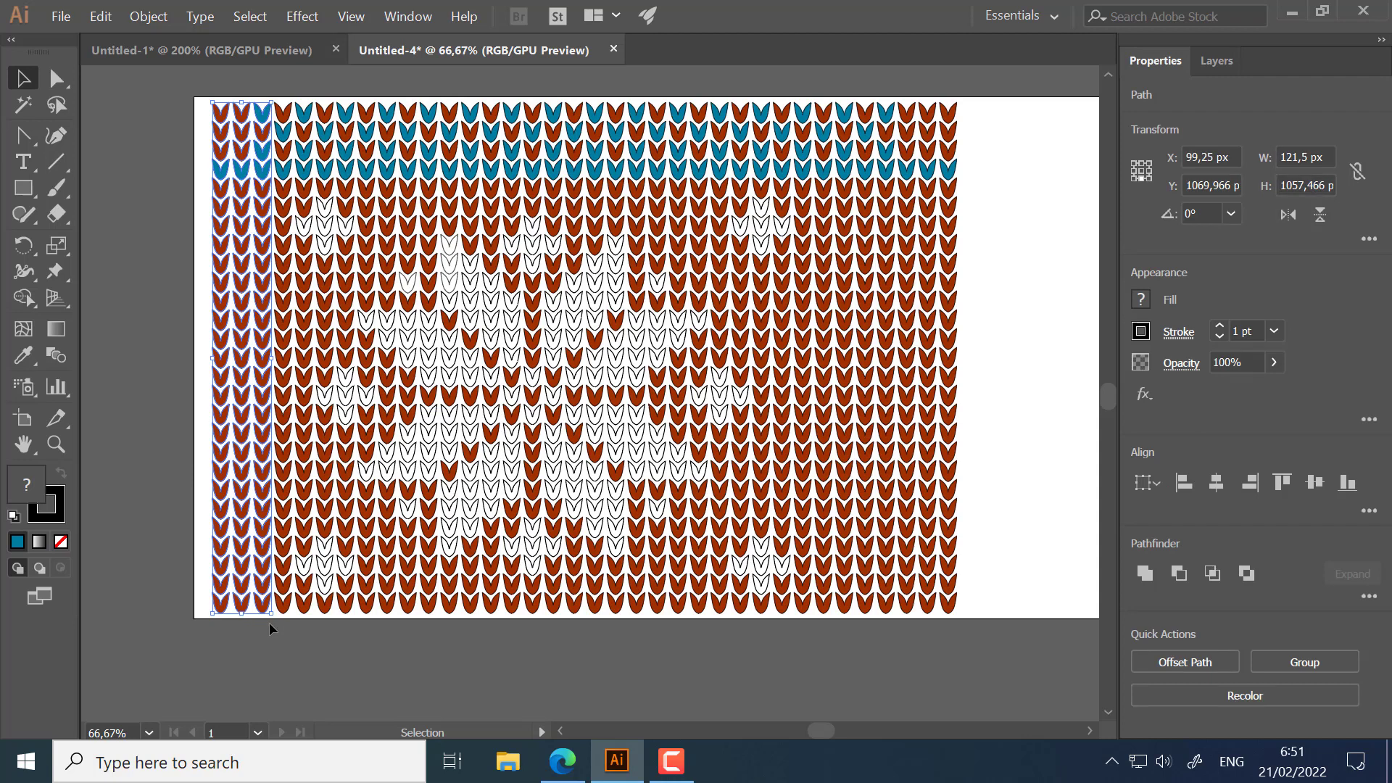
{"action": "key", "text": "Delete"}
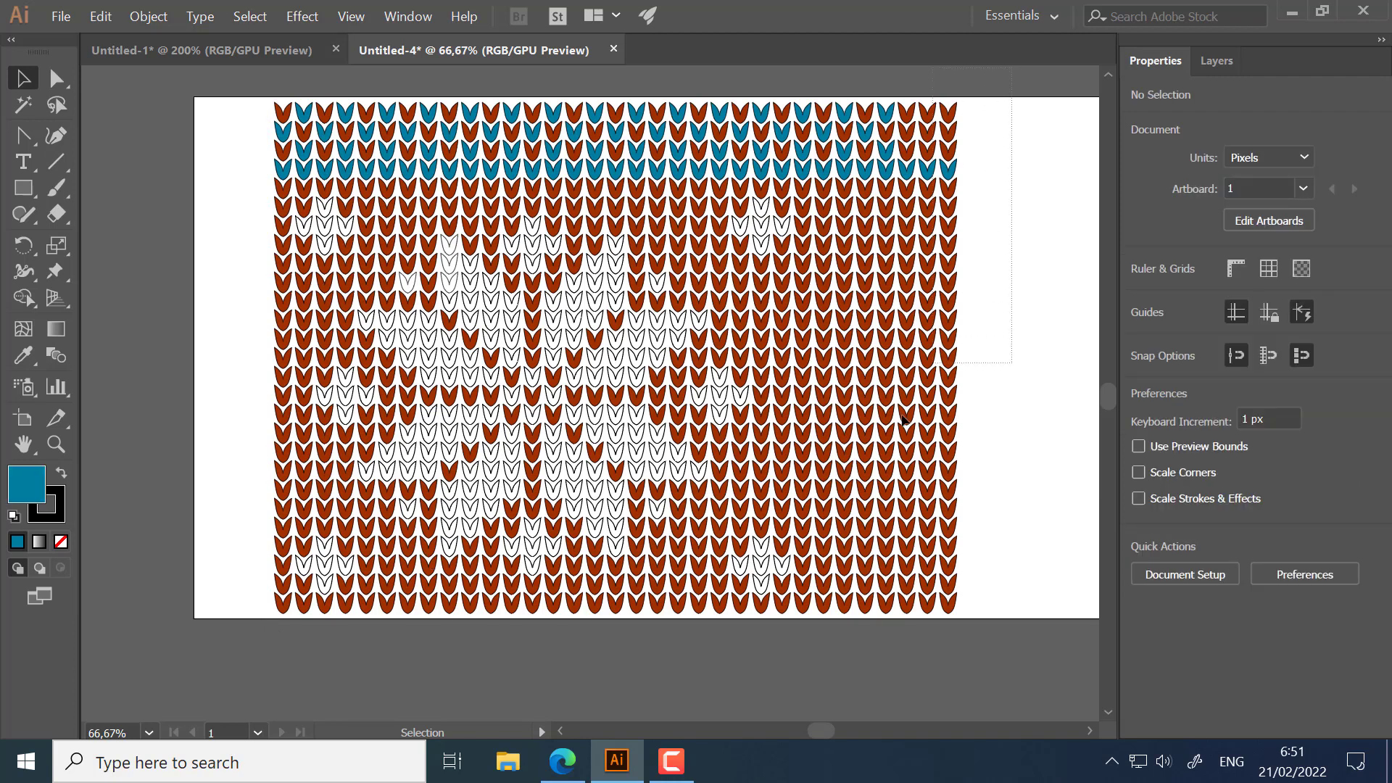
{"action": "left_click_drag", "start_coordinate": [765, 635], "coordinate": [794, 633]}
{"action": "key", "text": "Delete"}
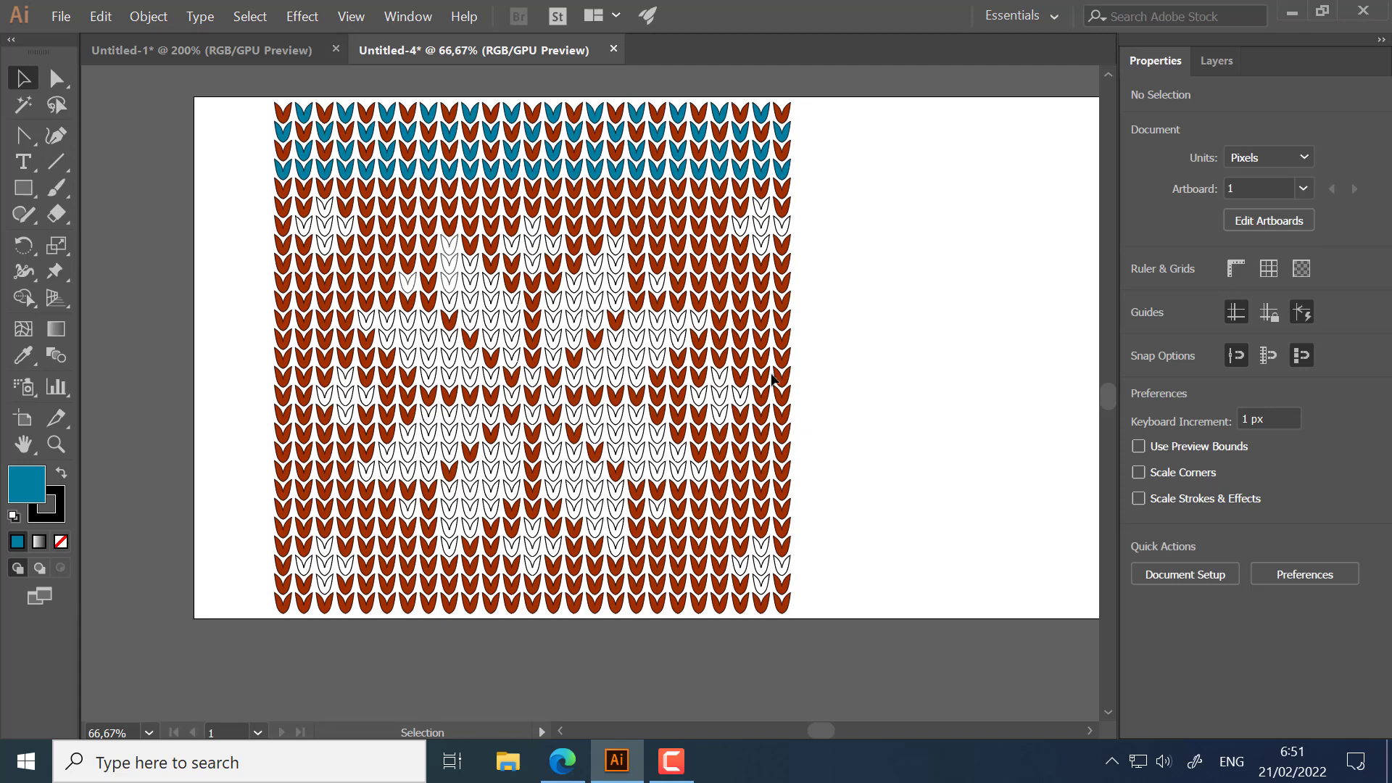
Step: Scale the whole knit down proportionally to 622.5 px wide and about 616.65 px high, and deselect
{"action": "left_click_drag", "start_coordinate": [364, 192], "coordinate": [578, 449]}
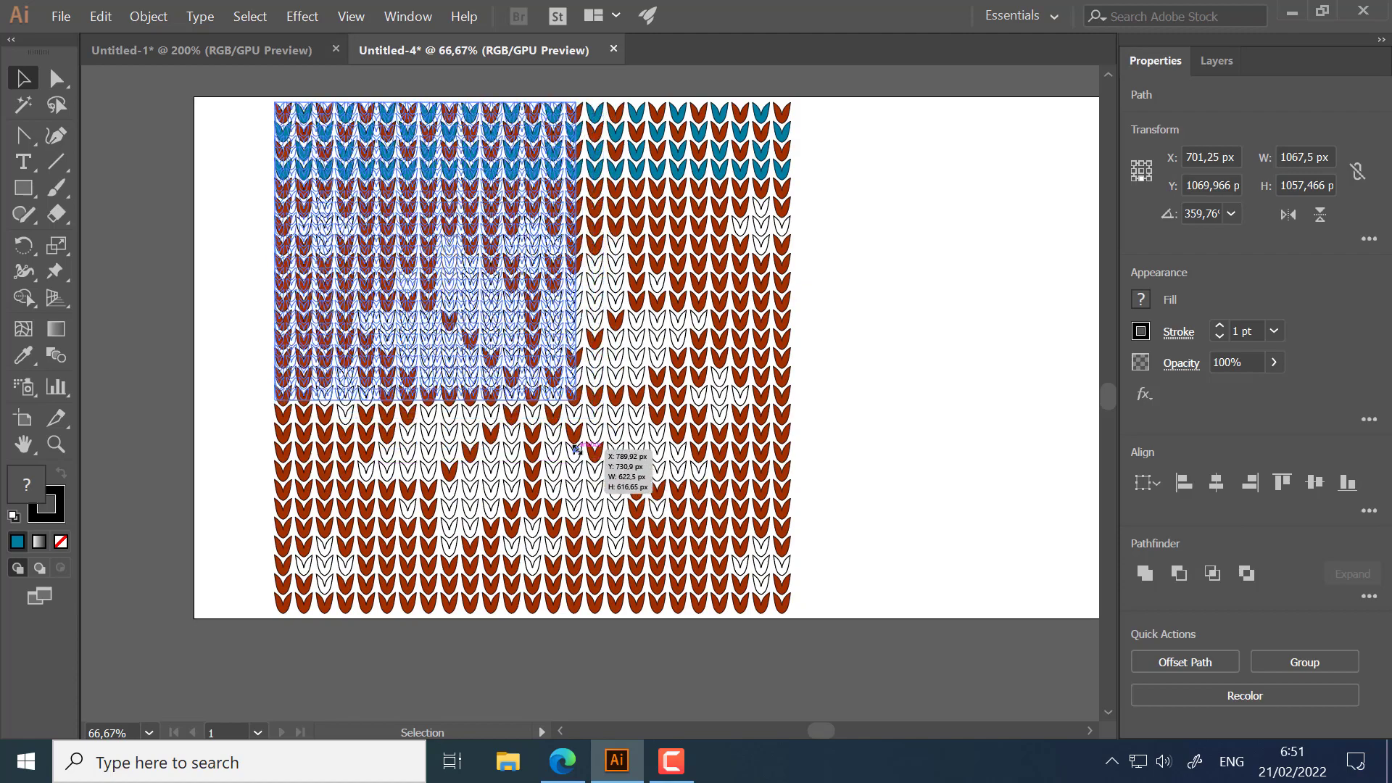
{"action": "left_click", "coordinate": [661, 397]}
{"action": "scroll", "coordinate": [691, 370], "scroll_direction": "up", "scroll_amount": 3}
{"action": "scroll", "coordinate": [690, 371], "scroll_direction": "left", "scroll_amount": 2}
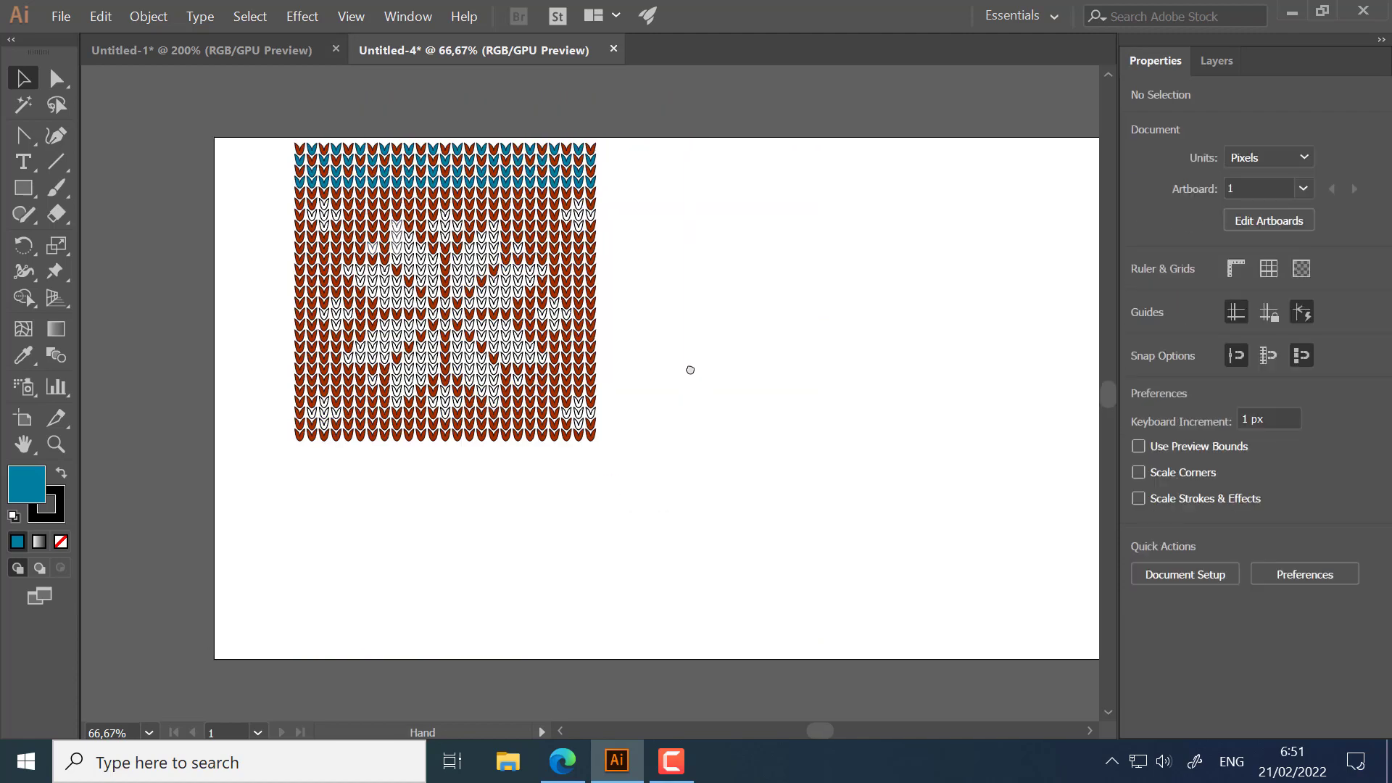
Step: Try a copy of the whole knit placed flush against its right edge, and undo the copy
{"action": "left_click_drag", "start_coordinate": [274, 137], "coordinate": [284, 152]}
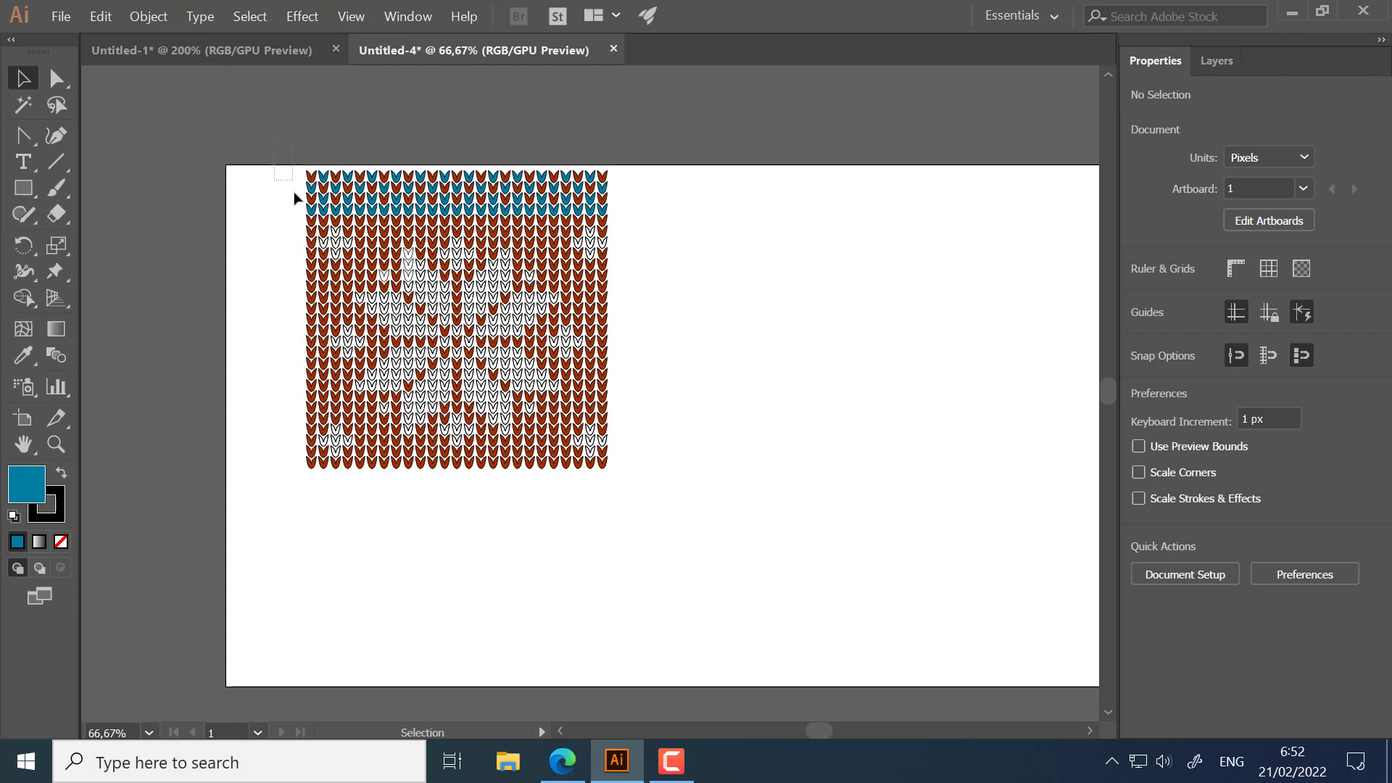
{"action": "left_click_drag", "start_coordinate": [296, 316], "coordinate": [669, 527]}
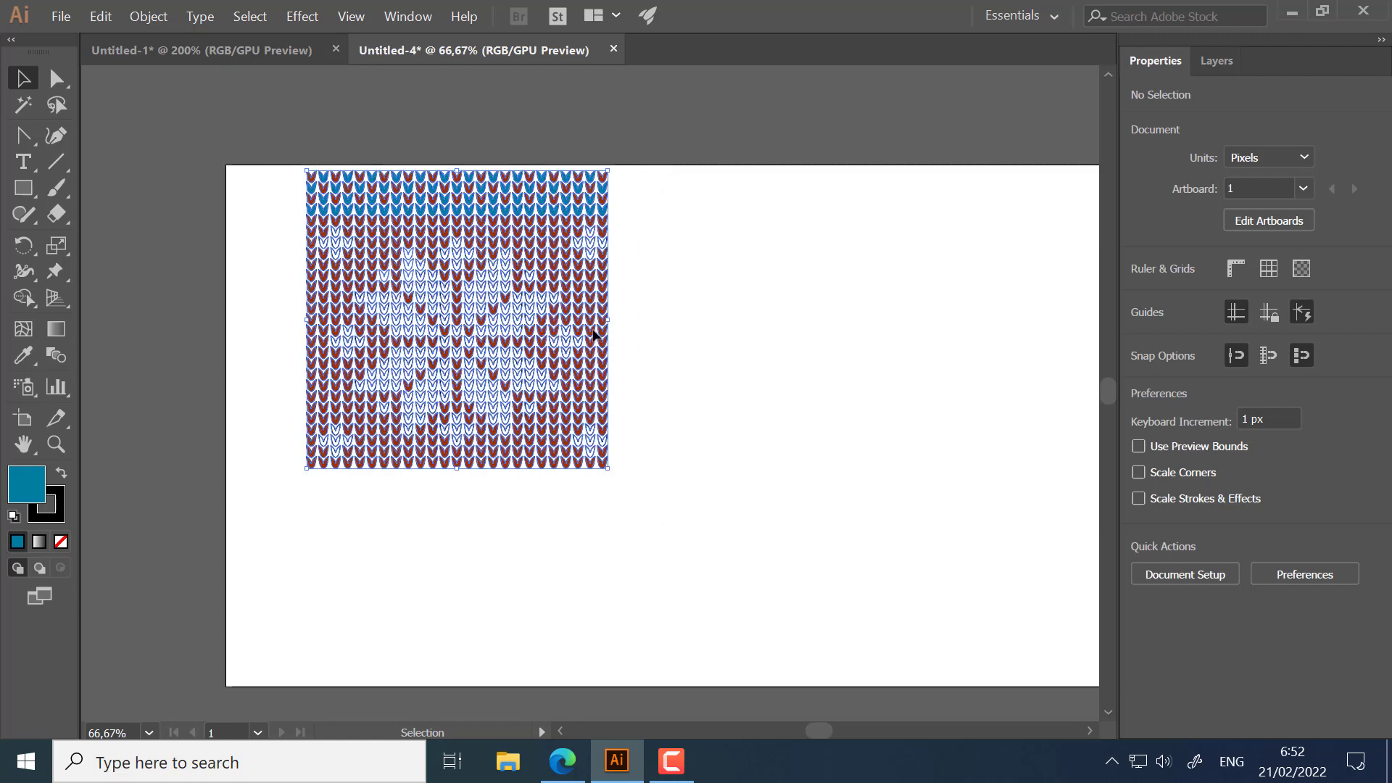
{"action": "left_click_drag", "start_coordinate": [508, 250], "coordinate": [812, 287]}
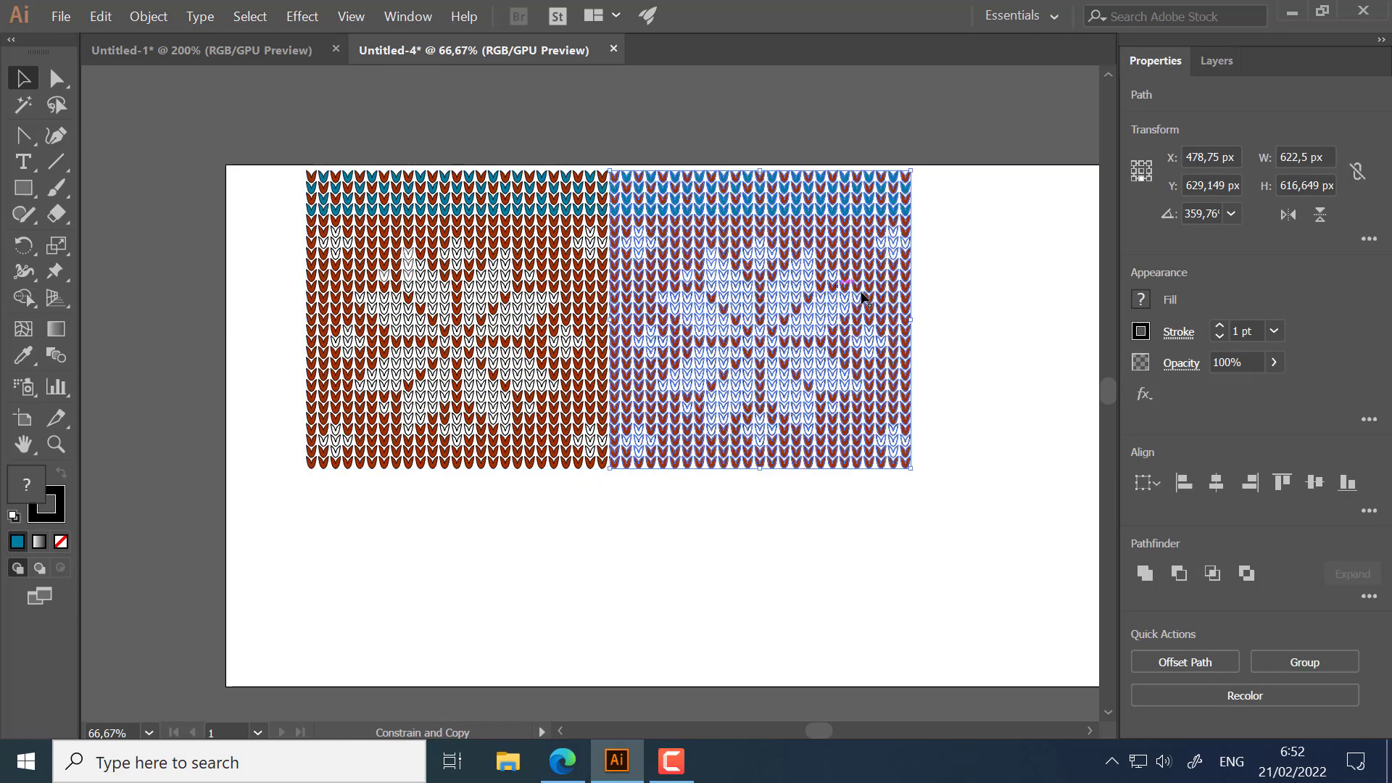
{"action": "left_click", "coordinate": [965, 294]}
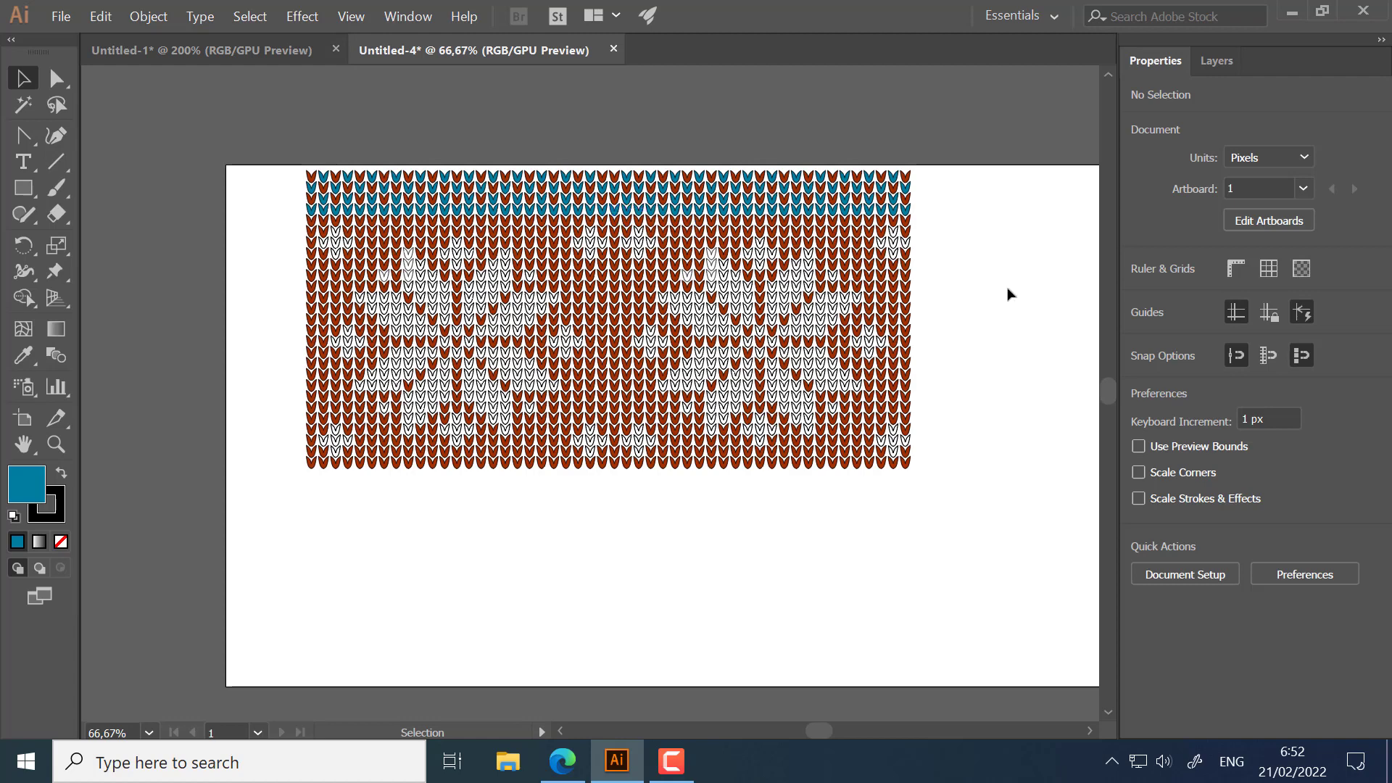
{"action": "key", "text": "ctrl+z"}
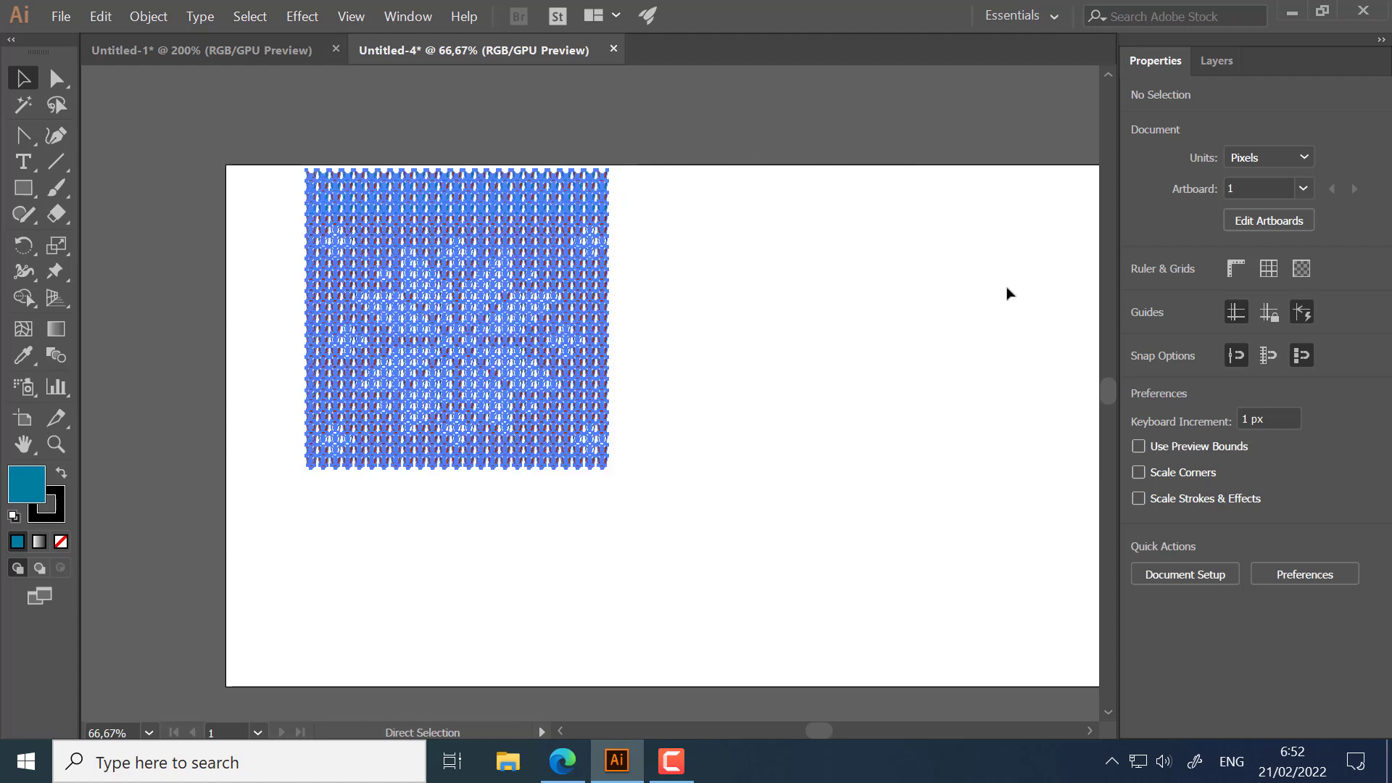
{"action": "left_click", "coordinate": [815, 283]}
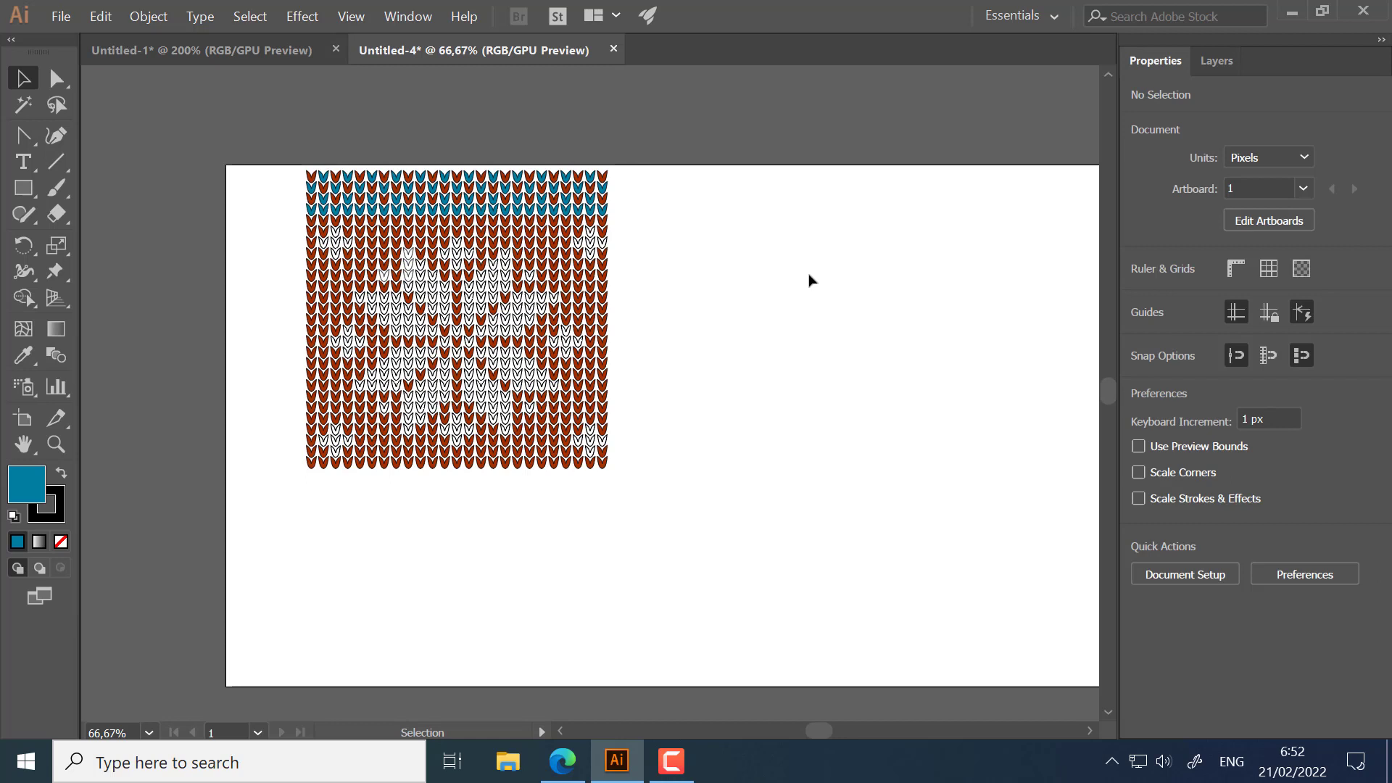
Step: Draw a 4 × 7 px spacer rectangle spanning the gap between the first two stitches of the top row
{"action": "left_click_drag", "start_coordinate": [289, 155], "coordinate": [320, 494]}
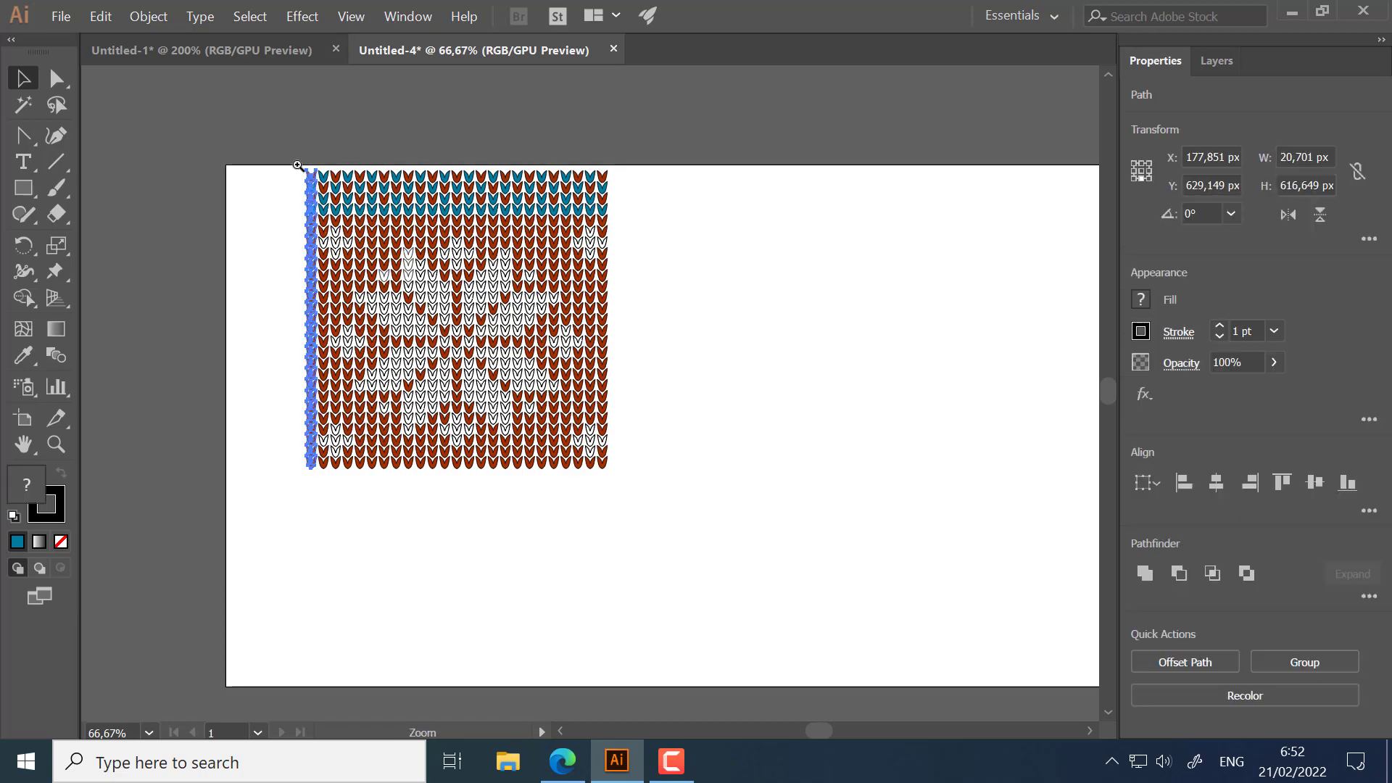
{"action": "left_click_drag", "start_coordinate": [294, 161], "coordinate": [672, 403]}
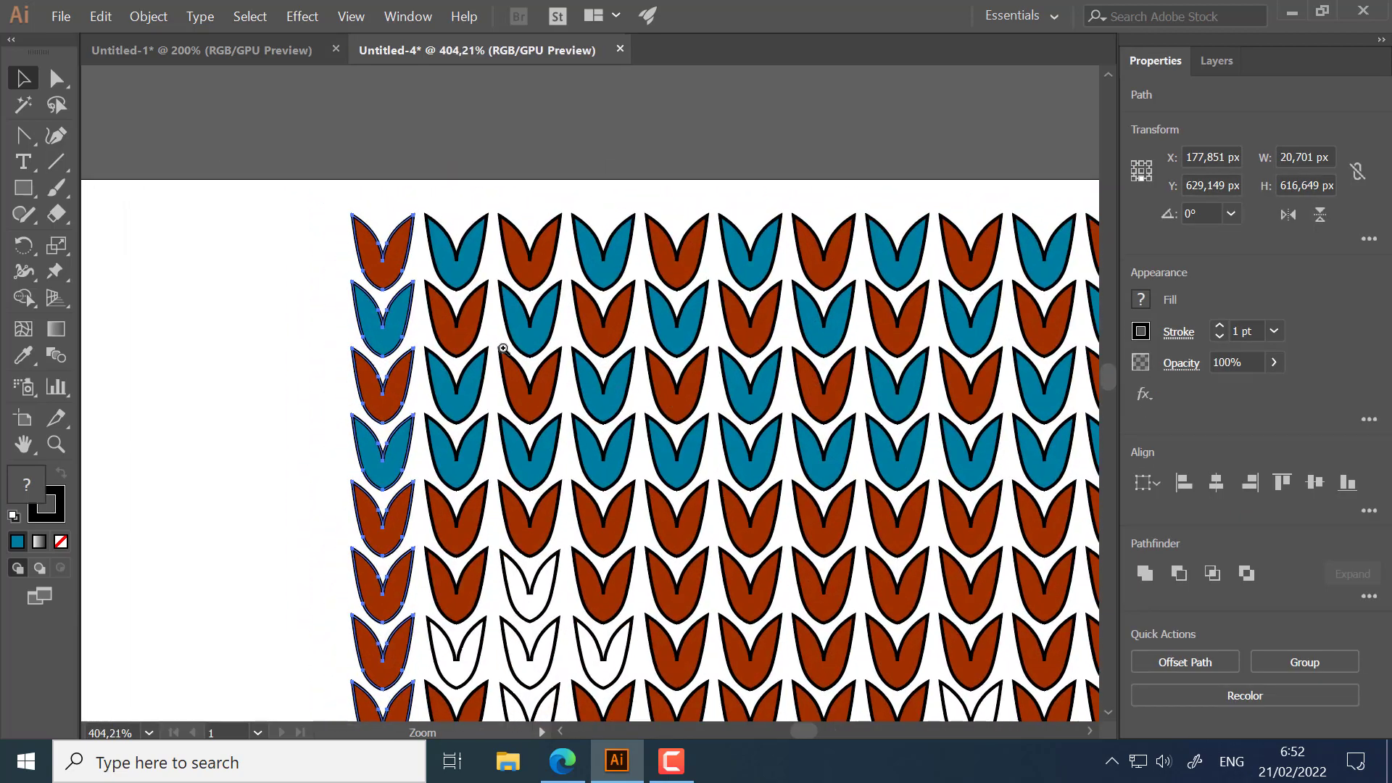
{"action": "left_click_drag", "start_coordinate": [426, 328], "coordinate": [560, 406]}
{"action": "left_click_drag", "start_coordinate": [415, 255], "coordinate": [484, 520]}
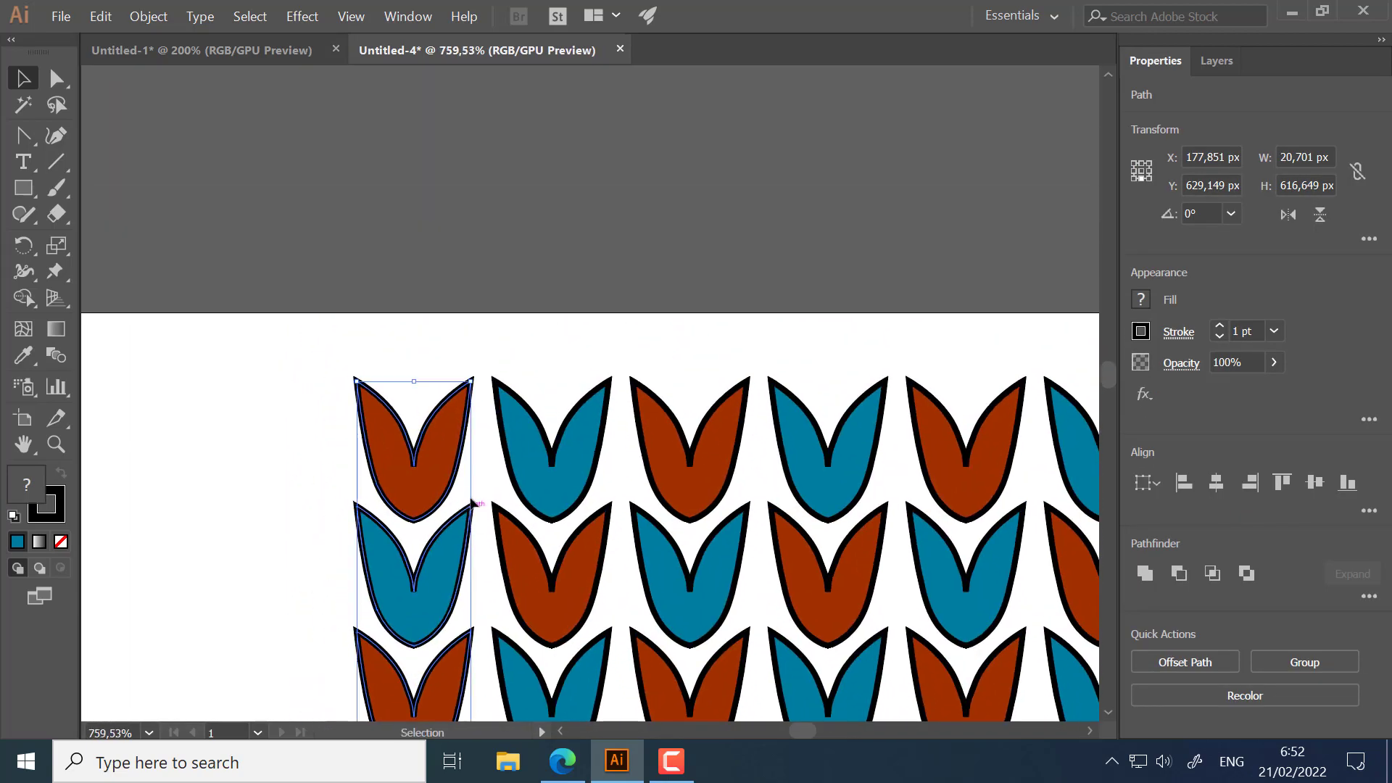
{"action": "left_click", "coordinate": [242, 345]}
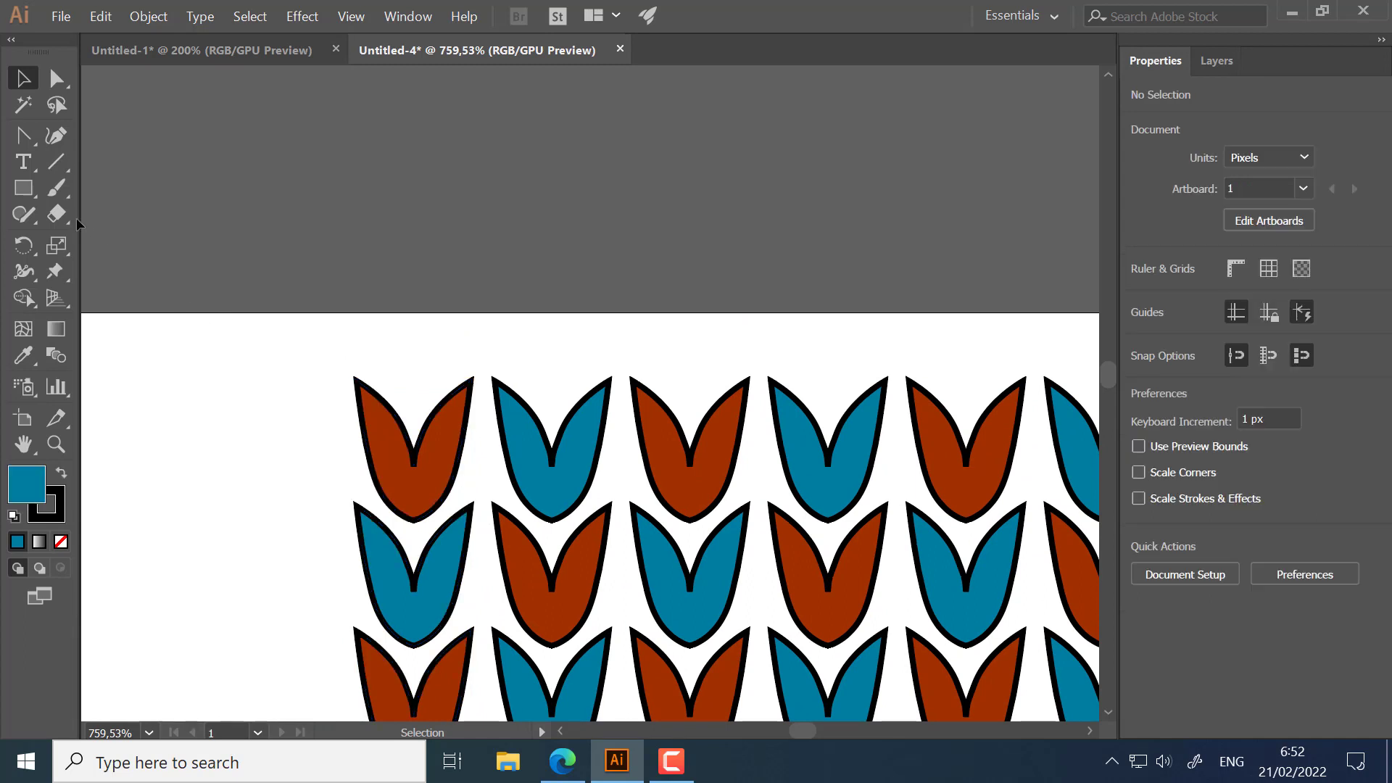
{"action": "left_click", "coordinate": [25, 187]}
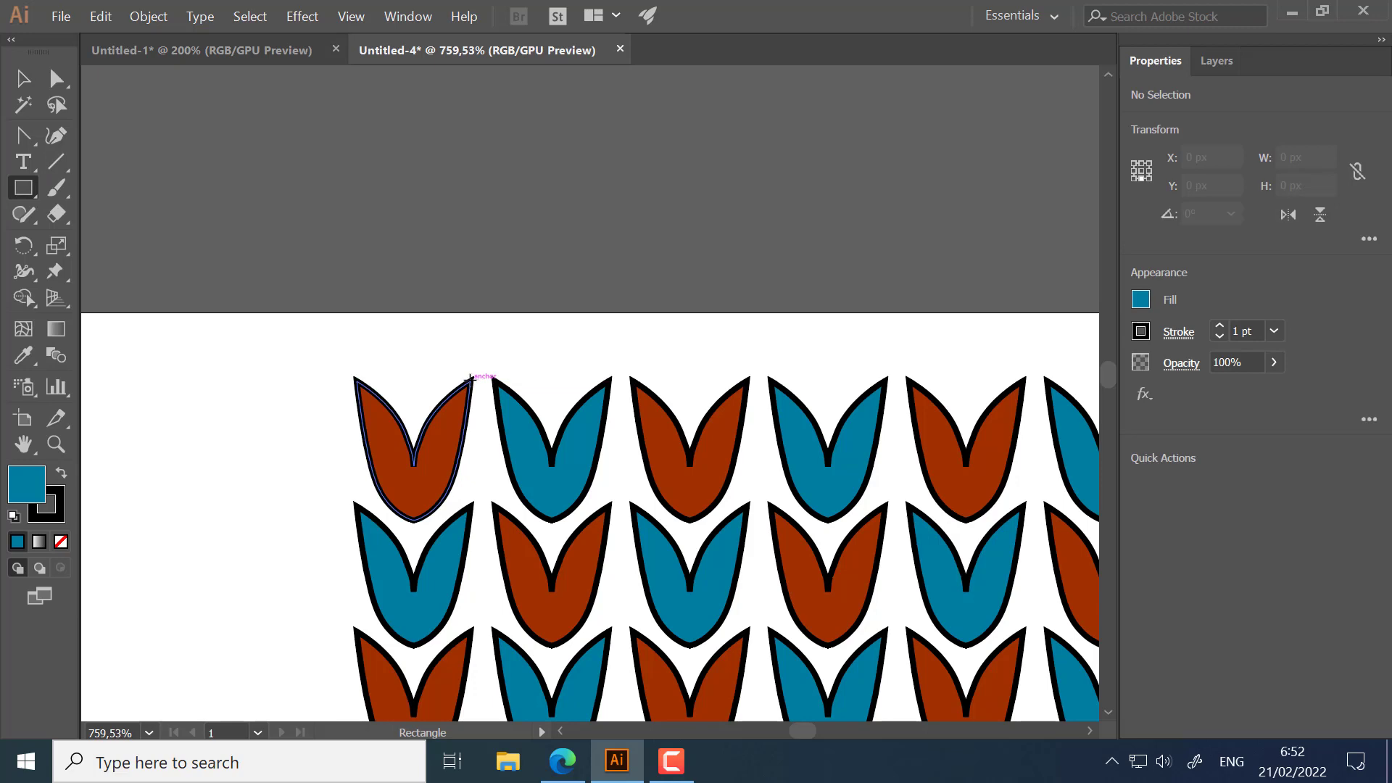
{"action": "left_click_drag", "start_coordinate": [473, 378], "coordinate": [494, 339]}
{"action": "left_click", "coordinate": [23, 79]}
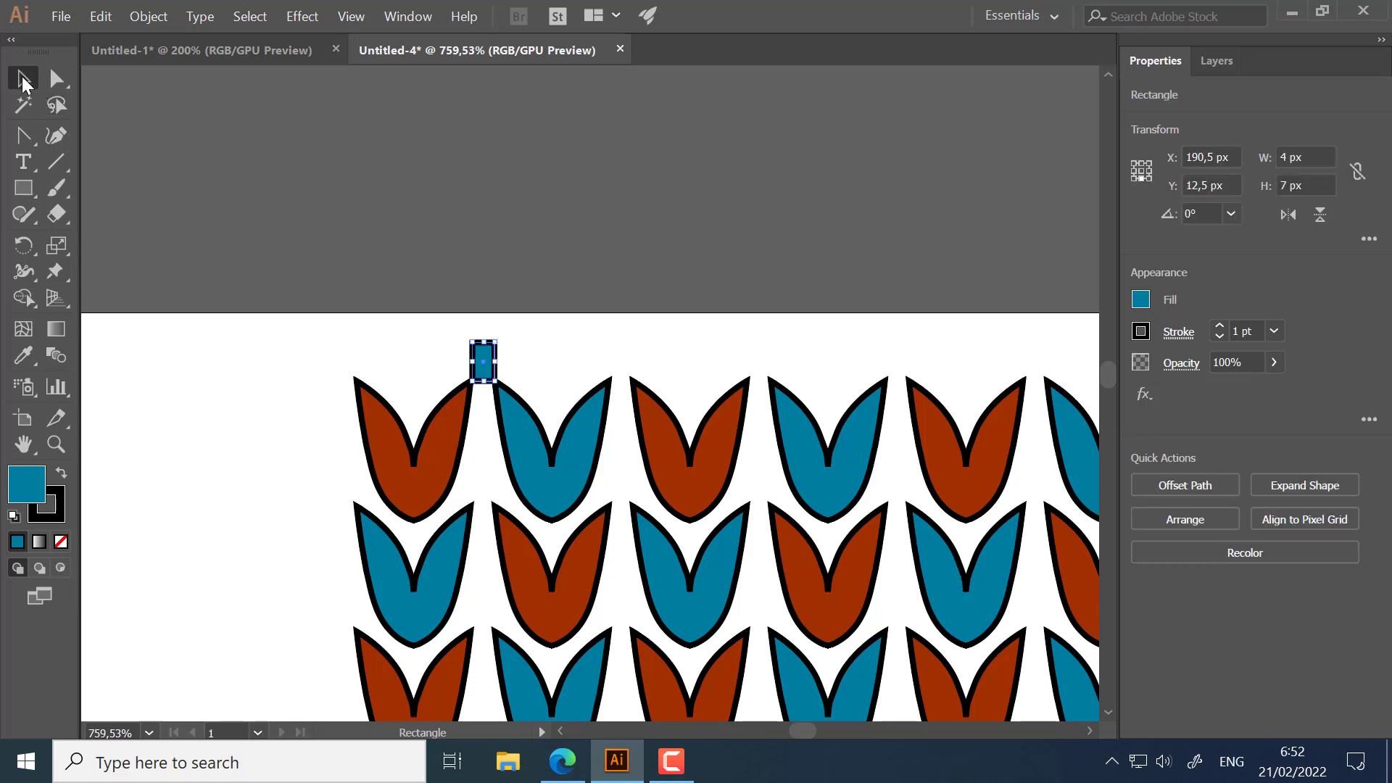
Step: Copy the spacer rectangle horizontally so it ends at the outer tip of the top row's first stitch
{"action": "left_click", "coordinate": [536, 365]}
{"action": "left_click", "coordinate": [490, 367]}
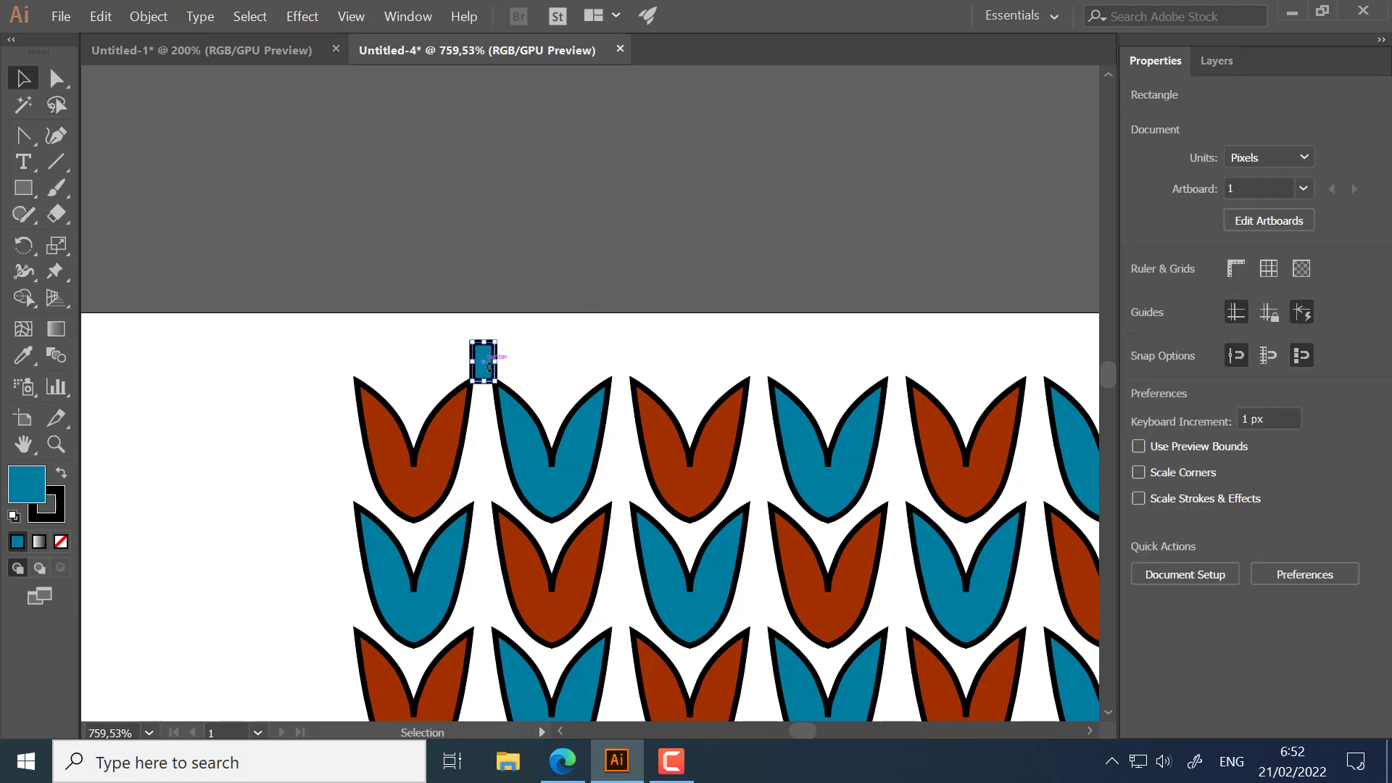
{"action": "key", "text": "alt"}
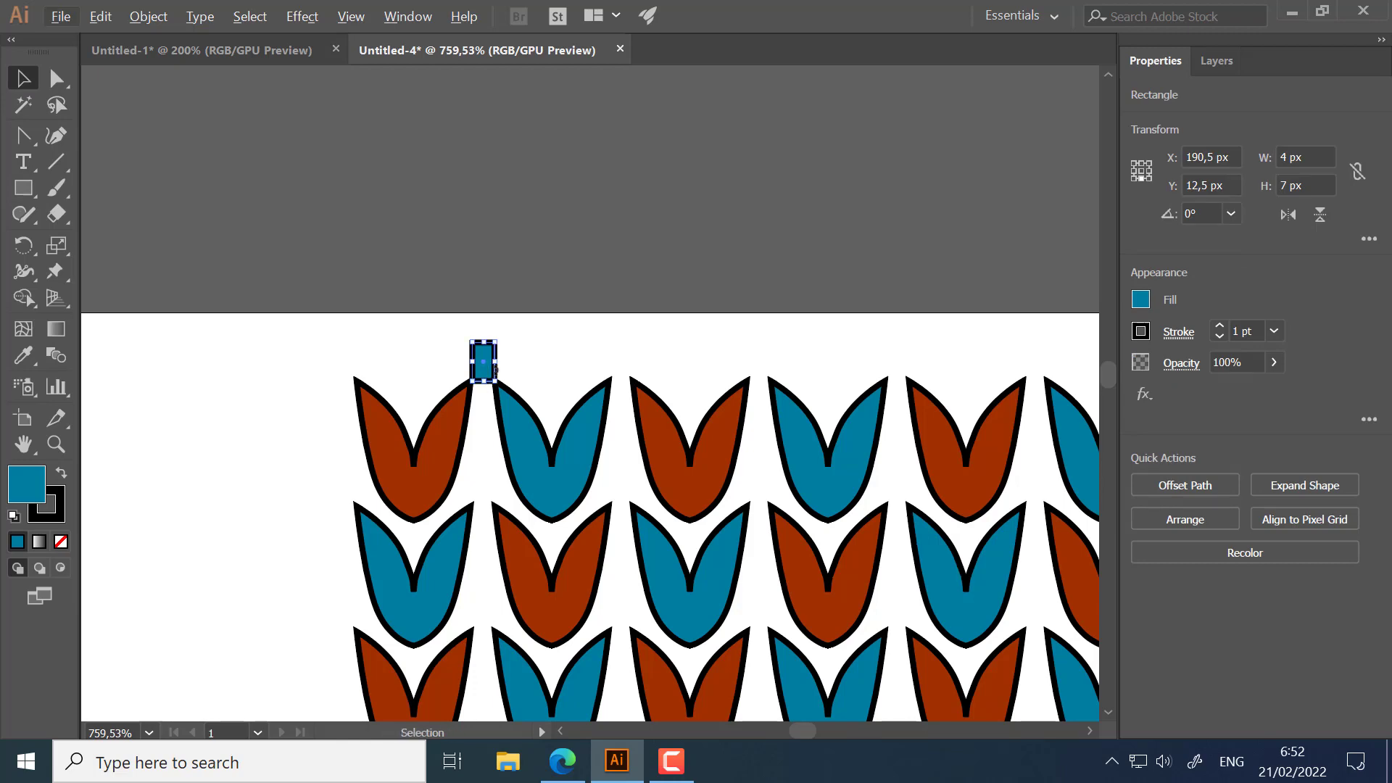
{"action": "left_click", "coordinate": [558, 329]}
{"action": "key", "text": "ctrl"}
{"action": "key", "text": "ctrl+alt"}
{"action": "left_click_drag", "start_coordinate": [483, 377], "coordinate": [345, 383]}
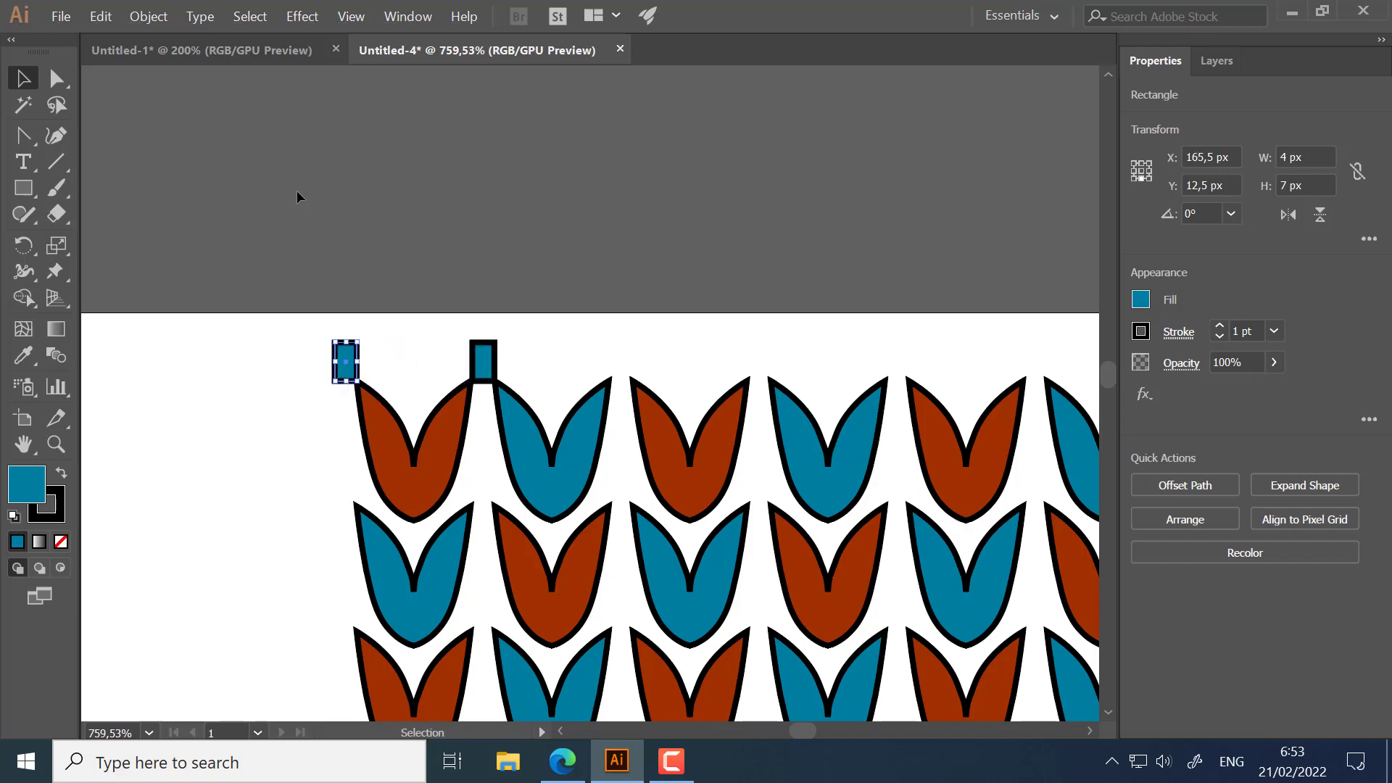
Step: Copy the leftmost stitch column to the left, one spacer width away, and delete both spacer rectangles
{"action": "key", "text": "ctrl+alt+space"}
{"action": "left_click", "coordinate": [421, 405], "text": "ctrl+alt"}
{"action": "left_click", "coordinate": [421, 404], "text": "ctrl+alt"}
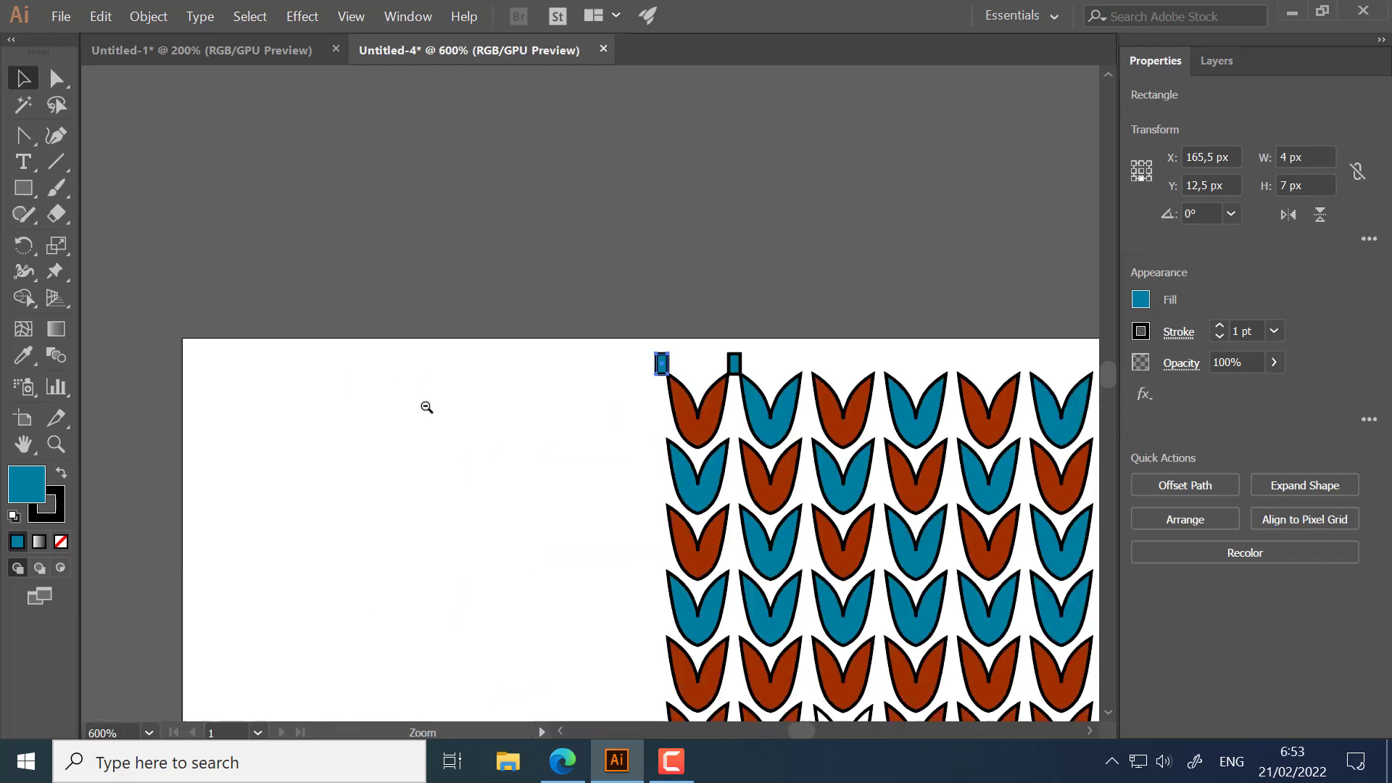
{"action": "left_click", "coordinate": [610, 445], "text": "ctrl+alt"}
{"action": "left_click", "coordinate": [609, 446], "text": "ctrl+alt"}
{"action": "left_click_drag", "start_coordinate": [611, 478], "coordinate": [543, 213]}
{"action": "left_click", "coordinate": [551, 224], "text": "ctrl+alt"}
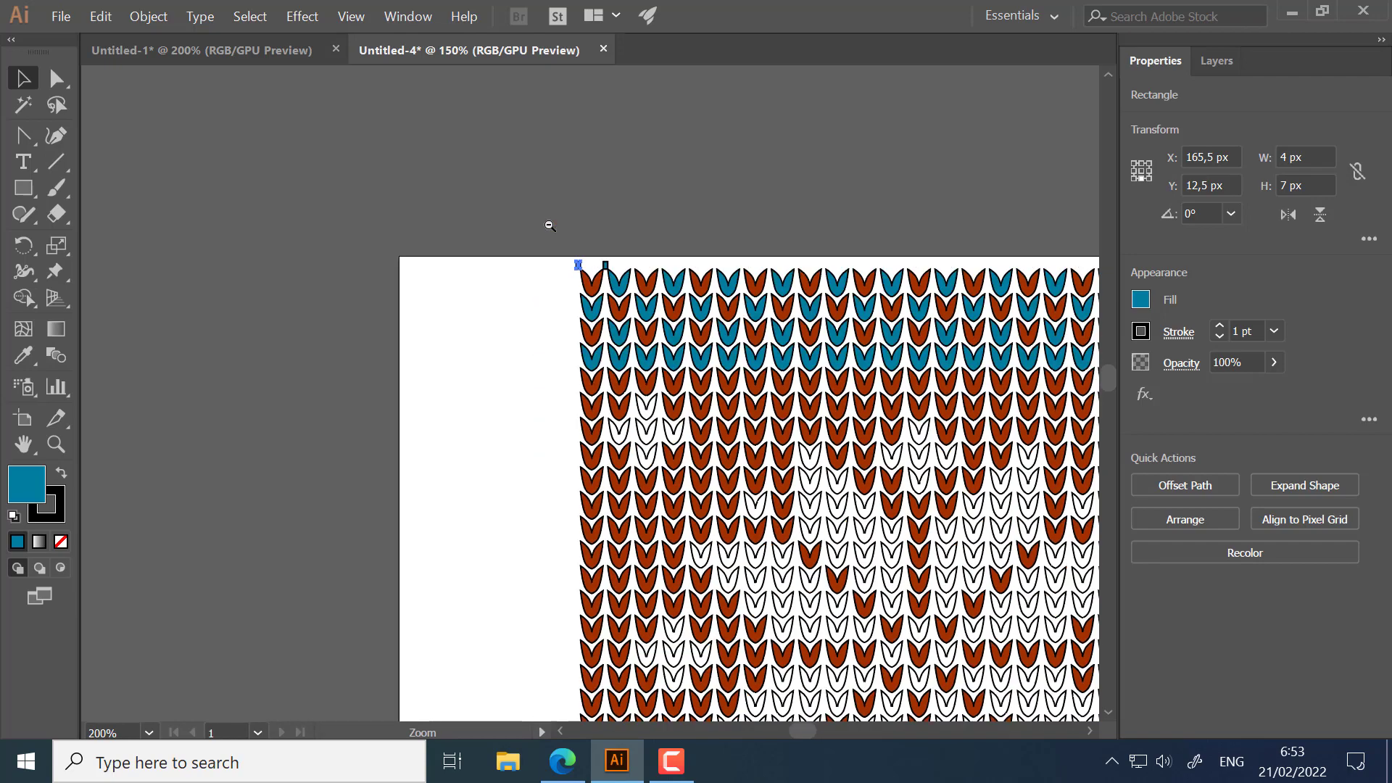
{"action": "left_click", "coordinate": [552, 226], "text": "ctrl+alt"}
{"action": "left_click_drag", "start_coordinate": [664, 374], "coordinate": [589, 194]}
{"action": "left_click_drag", "start_coordinate": [671, 278], "coordinate": [612, 187]}
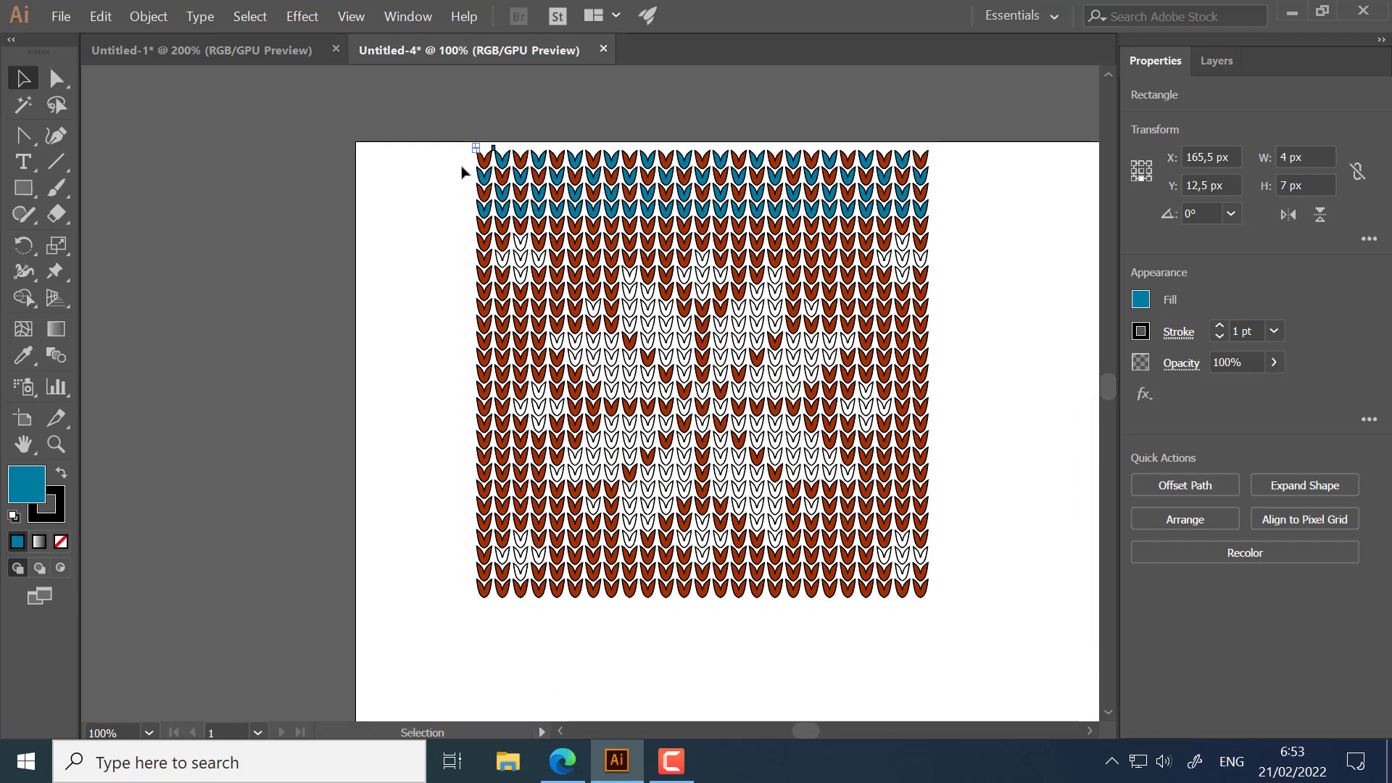
{"action": "left_click_drag", "start_coordinate": [461, 161], "coordinate": [488, 606]}
{"action": "left_click_drag", "start_coordinate": [459, 132], "coordinate": [868, 434]}
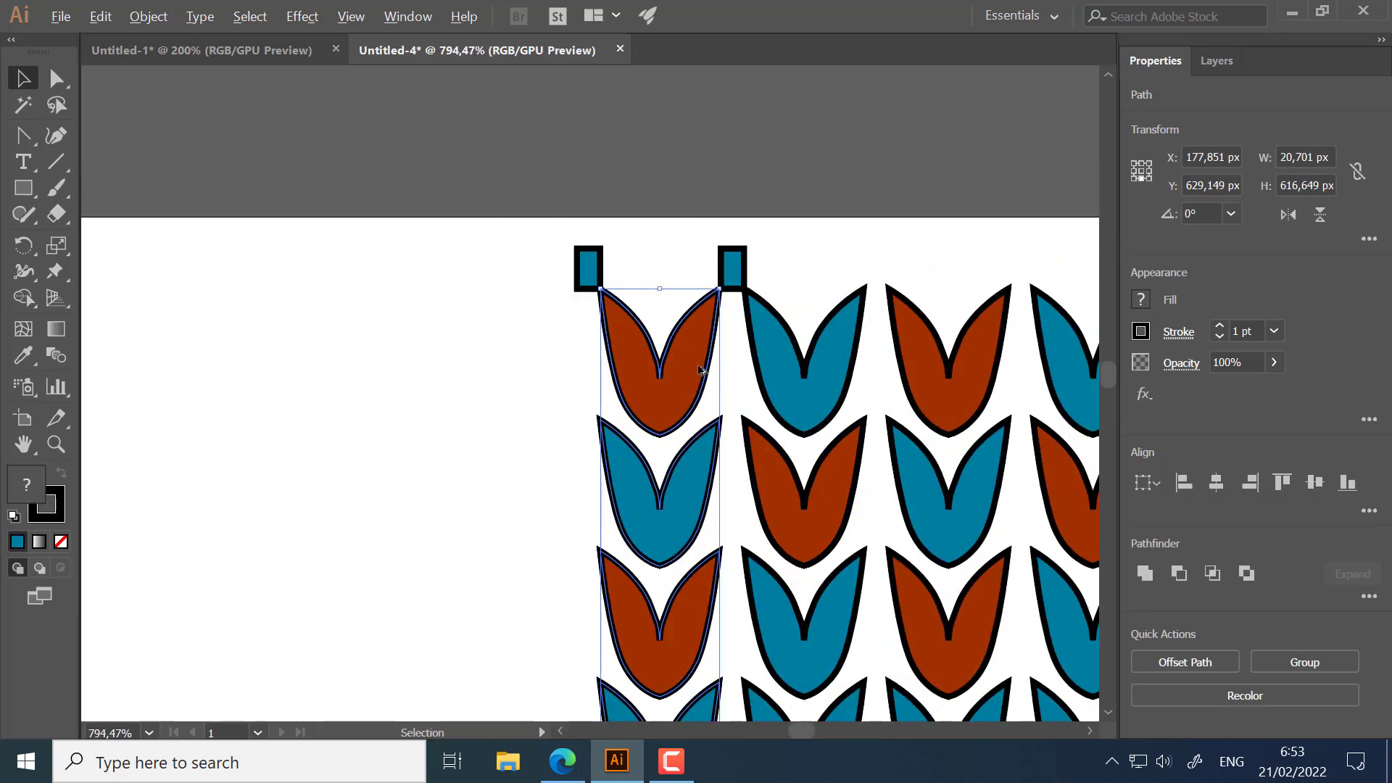
{"action": "left_click_drag", "start_coordinate": [700, 370], "coordinate": [562, 364]}
{"action": "left_click", "coordinate": [696, 229]}
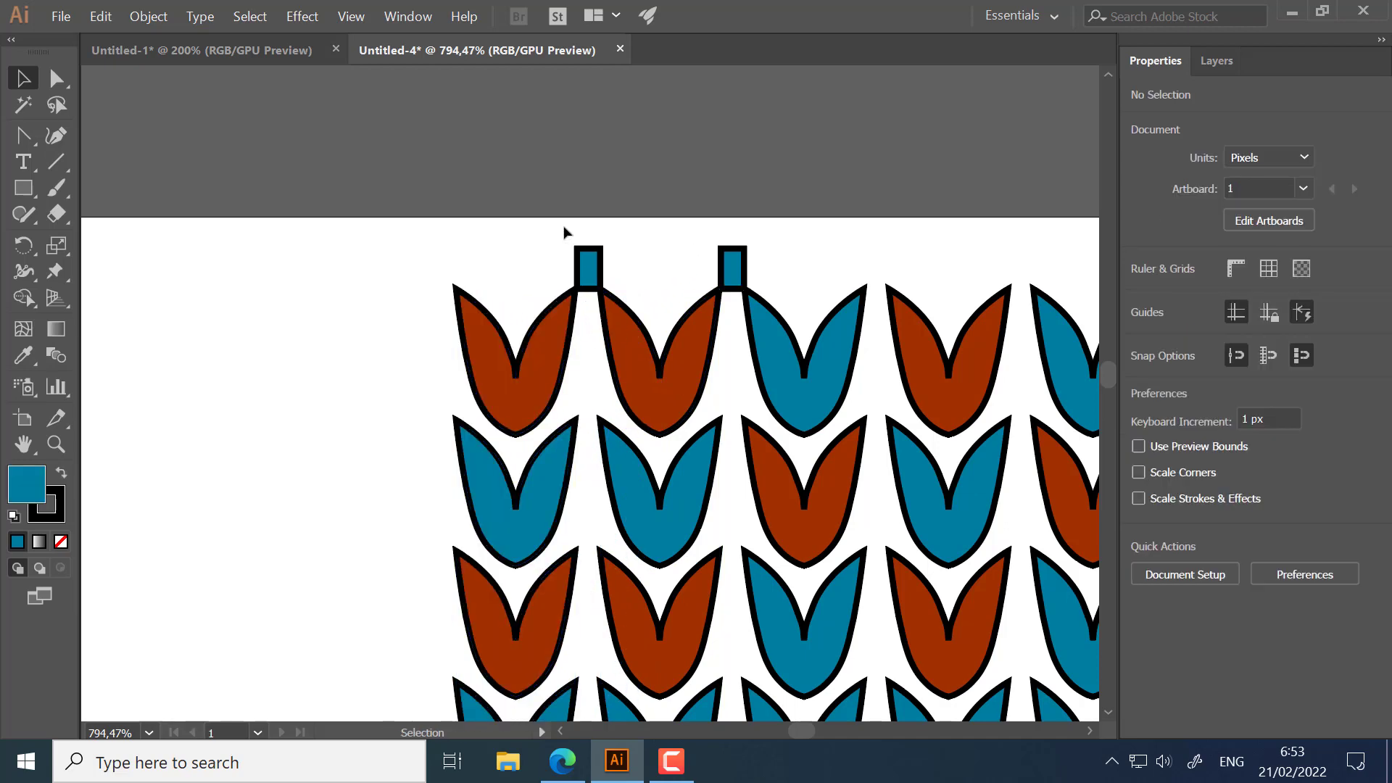
{"action": "left_click_drag", "start_coordinate": [565, 225], "coordinate": [752, 272]}
{"action": "key", "text": "Delete"}
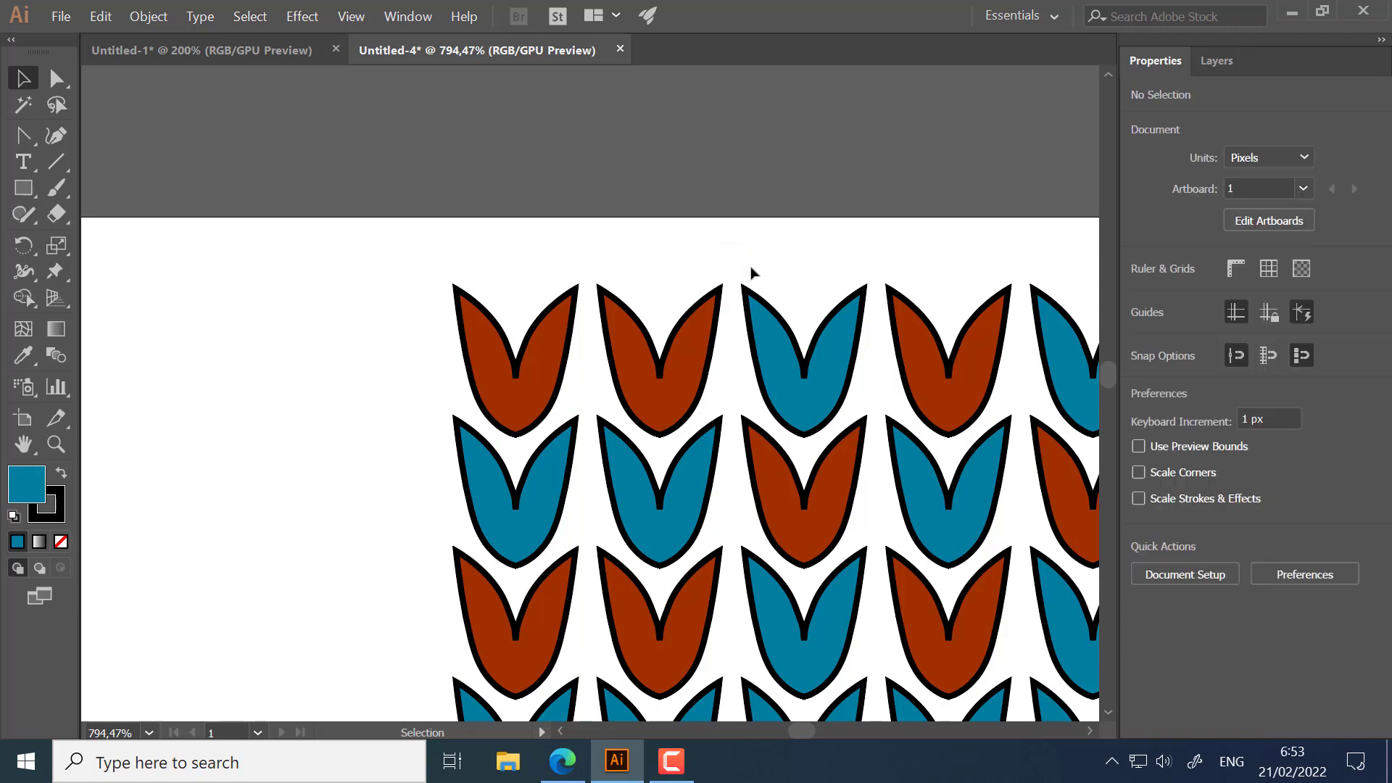
Step: Recolour the second and fourth stitches of the new leftmost column red-brown by sampling a fifth-row stitch, and deselect
{"action": "key", "text": "ctrl+1"}
{"action": "left_click_drag", "start_coordinate": [480, 283], "coordinate": [919, 319]}
{"action": "left_click_drag", "start_coordinate": [609, 309], "coordinate": [723, 448]}
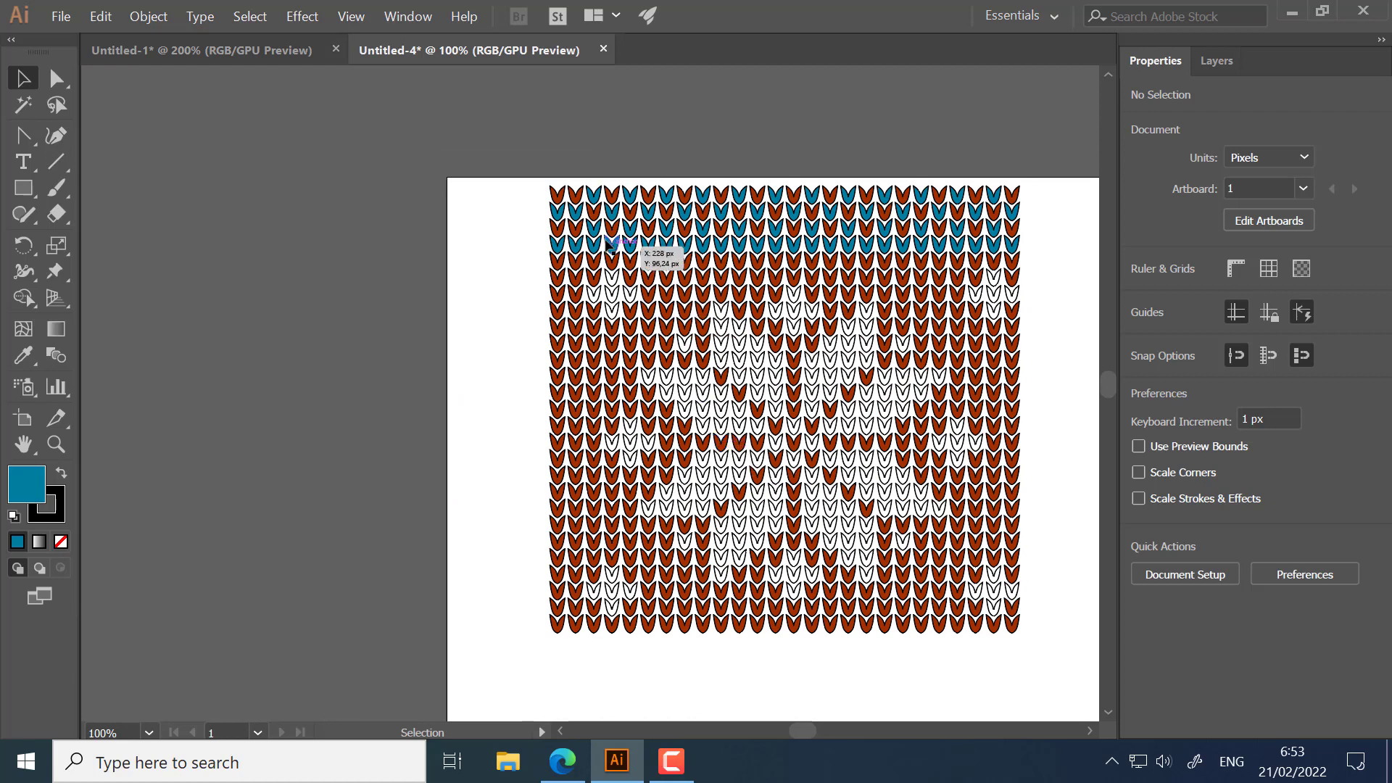
{"action": "left_click", "coordinate": [563, 218]}
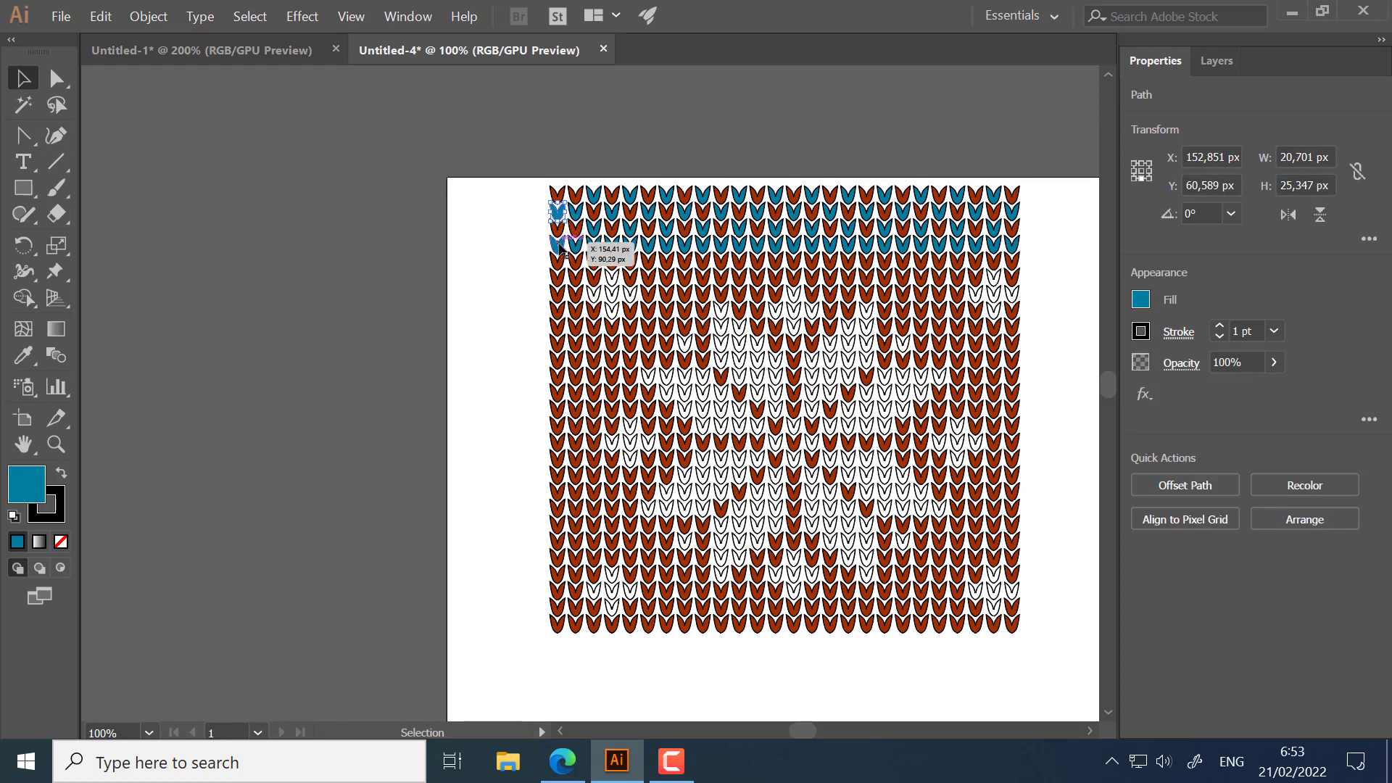
{"action": "left_click", "coordinate": [560, 249], "text": "shift"}
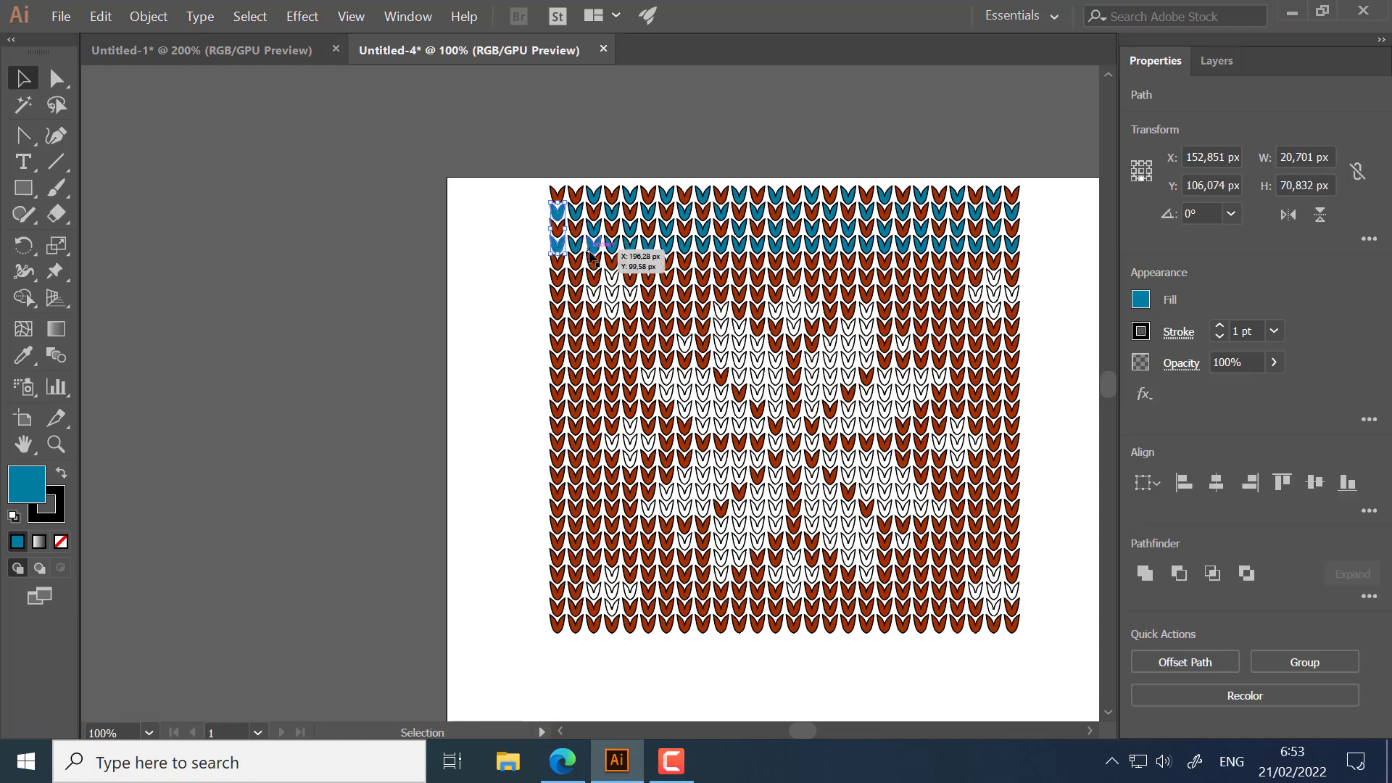
{"action": "key", "text": "i"}
{"action": "left_click", "coordinate": [577, 265]}
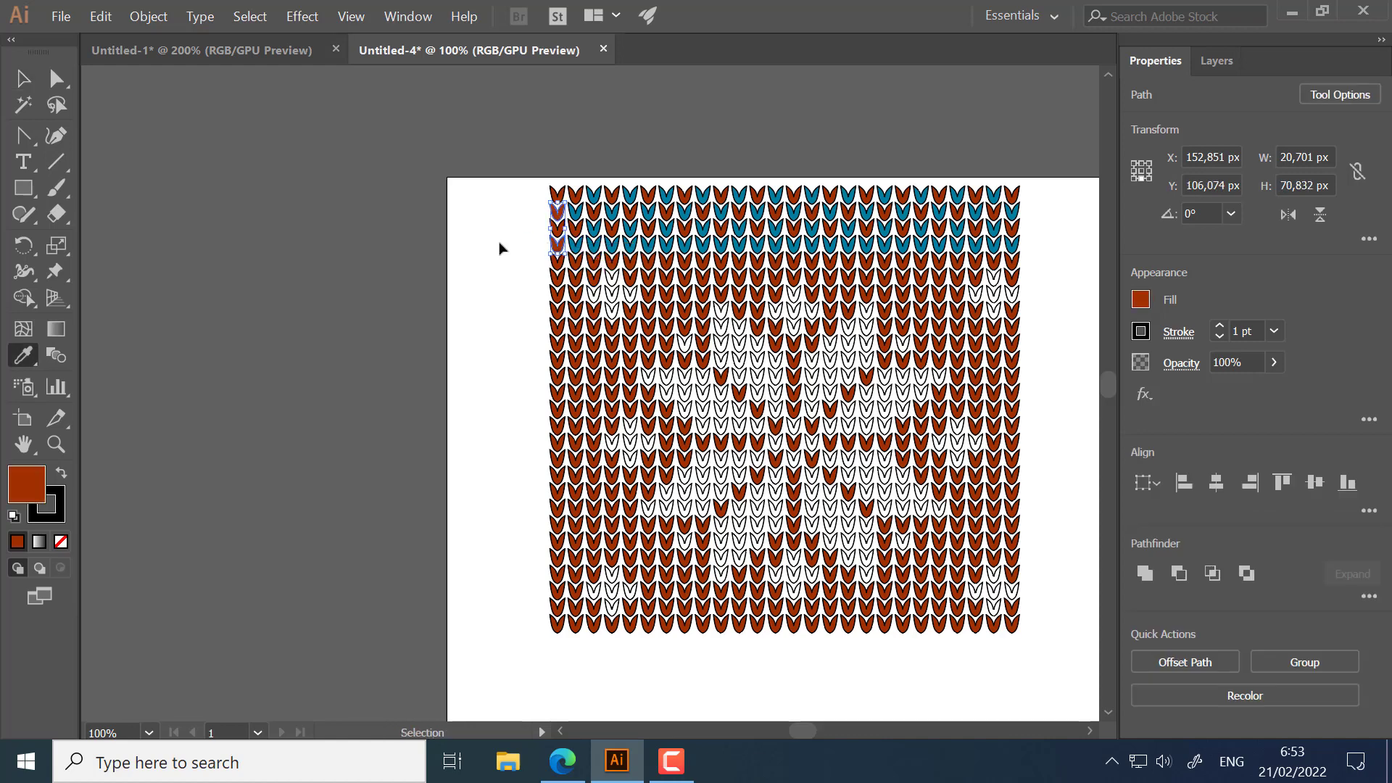
{"action": "key", "text": "ctrl+shift+a"}
{"action": "key", "text": "v"}
Step: Recolour the first and third stitches of the leftmost column blue by sampling the fourth row, and deselect
{"action": "left_click", "coordinate": [559, 229]}
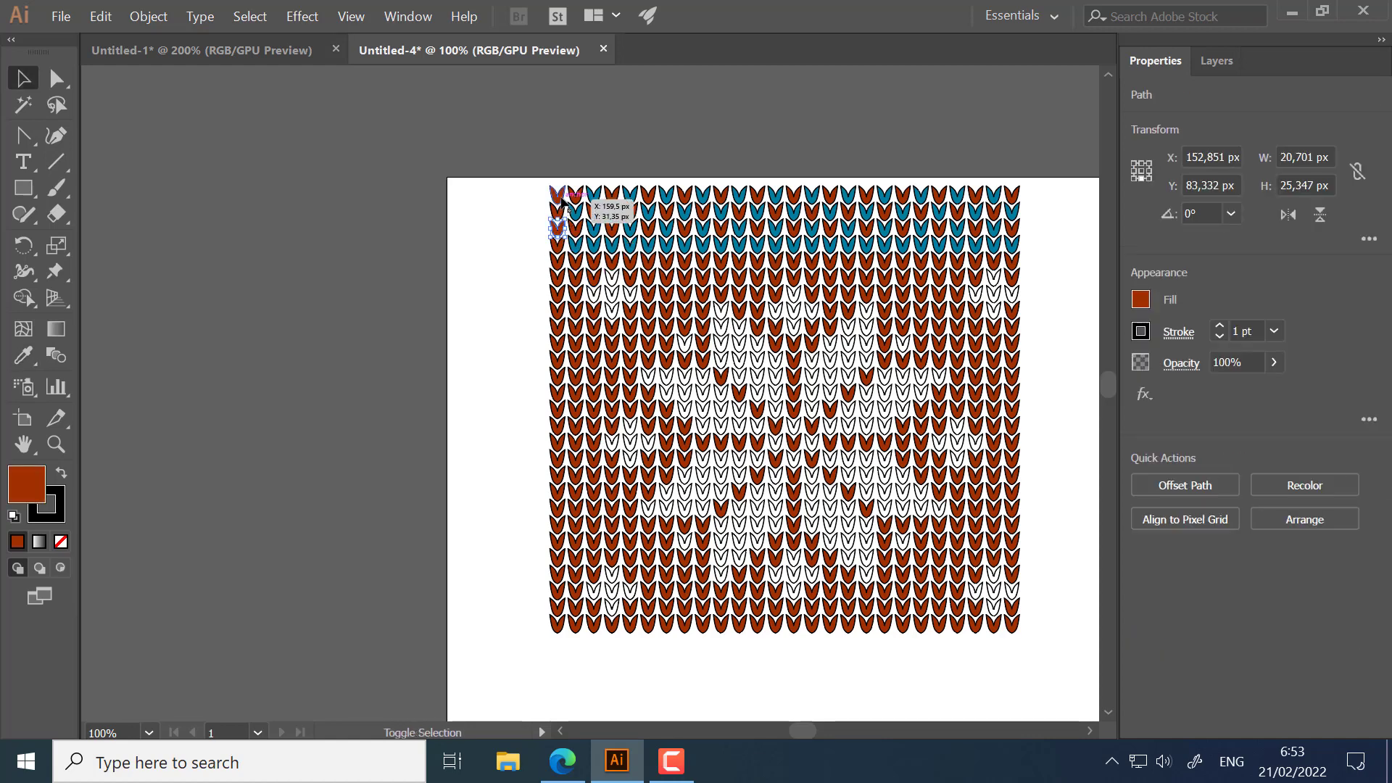
{"action": "left_click", "coordinate": [562, 199], "text": "shift"}
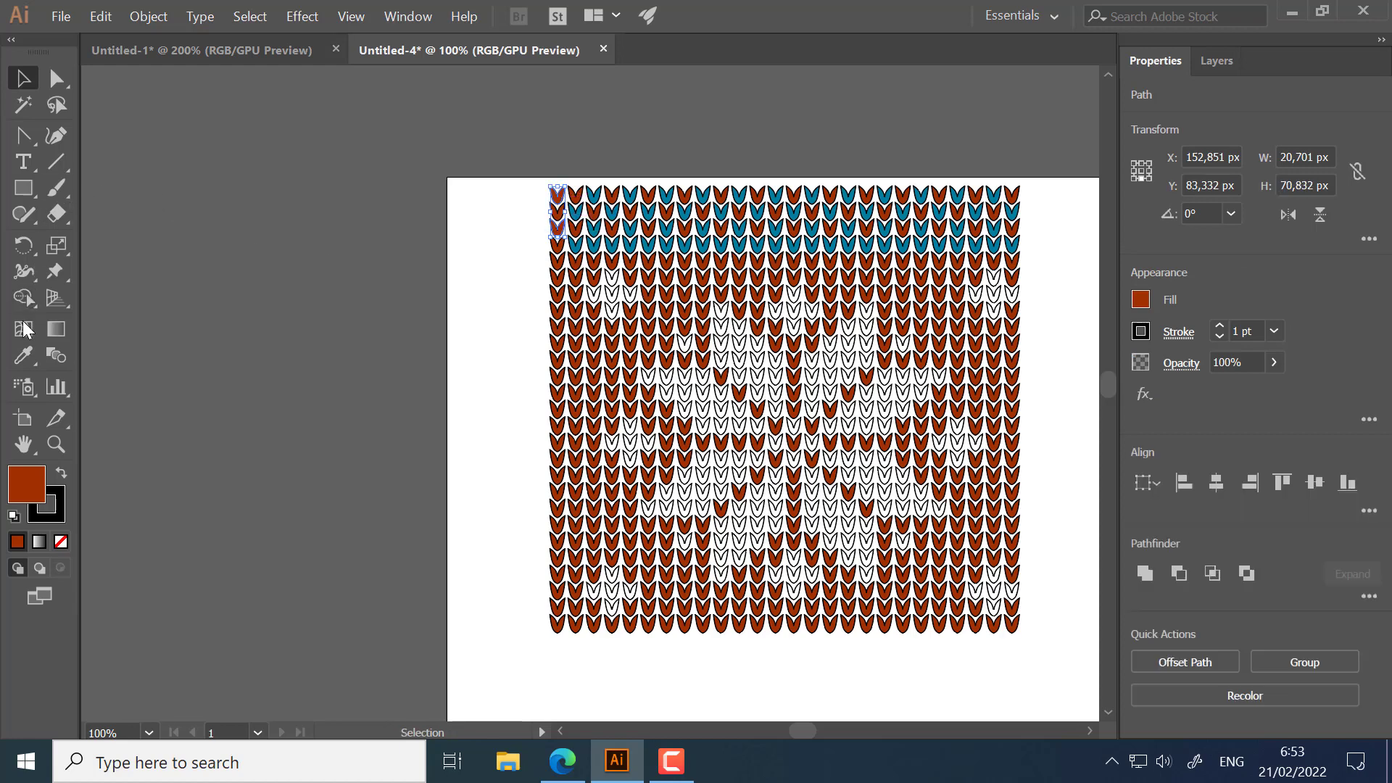
{"action": "left_click", "coordinate": [24, 354]}
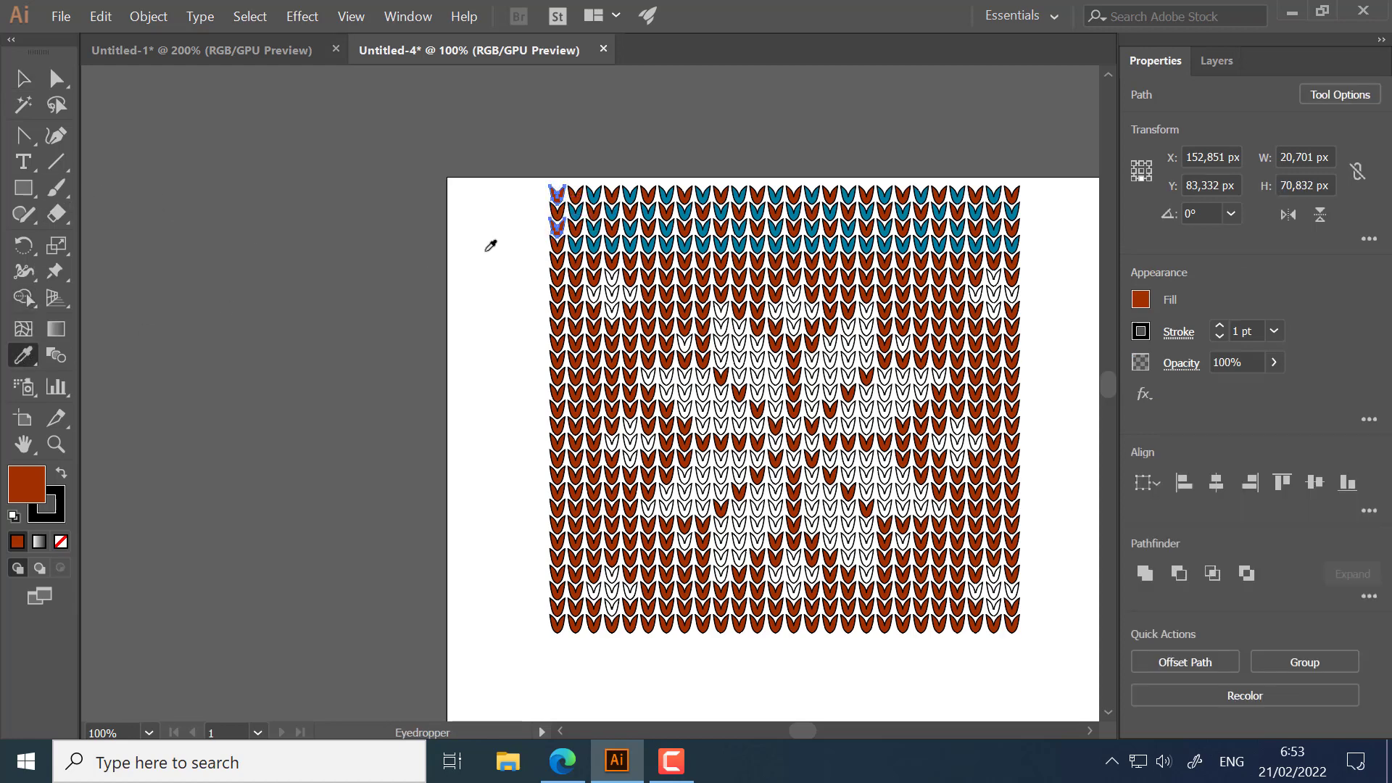
{"action": "left_click", "coordinate": [589, 244]}
{"action": "key", "text": "v"}
{"action": "left_click", "coordinate": [642, 164]}
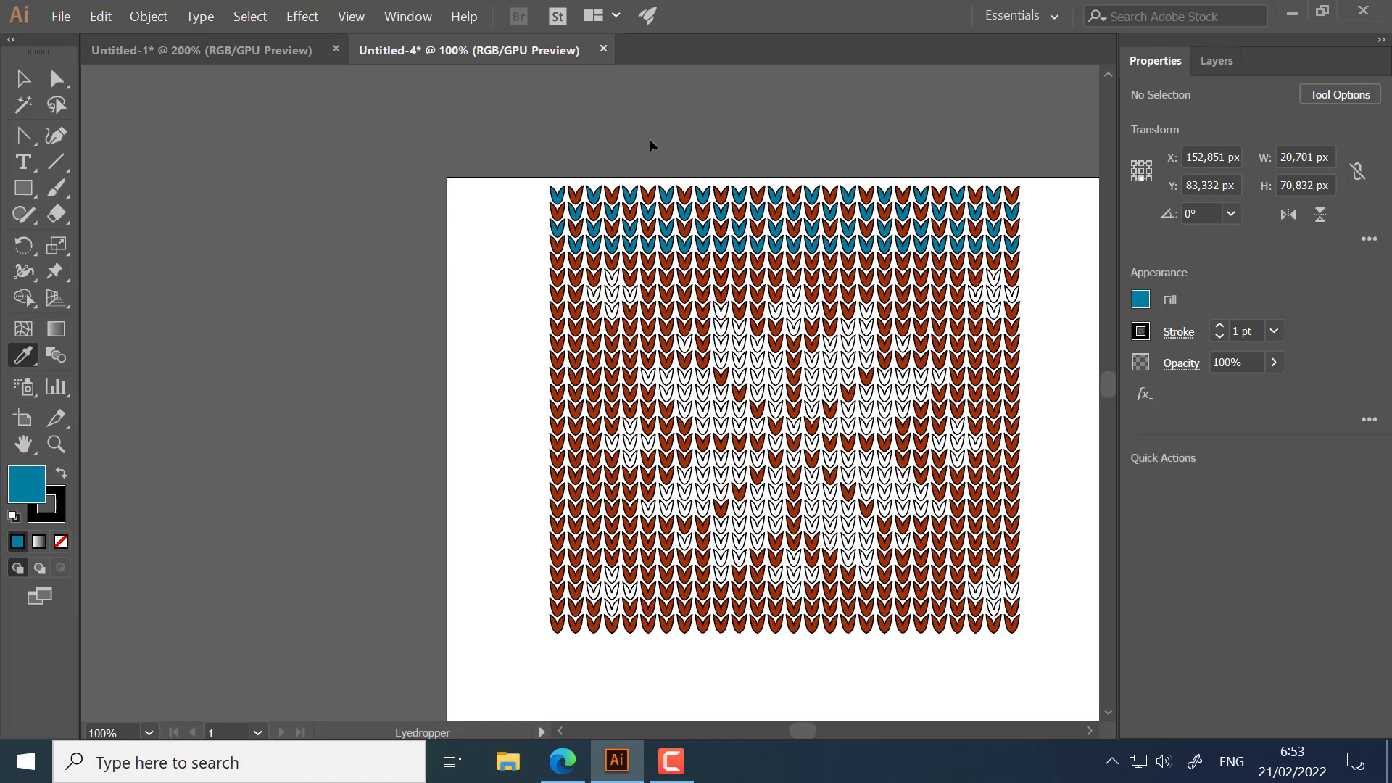
Step: Recolour the fourth stitch of the leftmost column blue to complete the solid border row, and deselect
{"action": "left_click_drag", "start_coordinate": [580, 280], "coordinate": [534, 252]}
{"action": "left_click", "coordinate": [24, 355]}
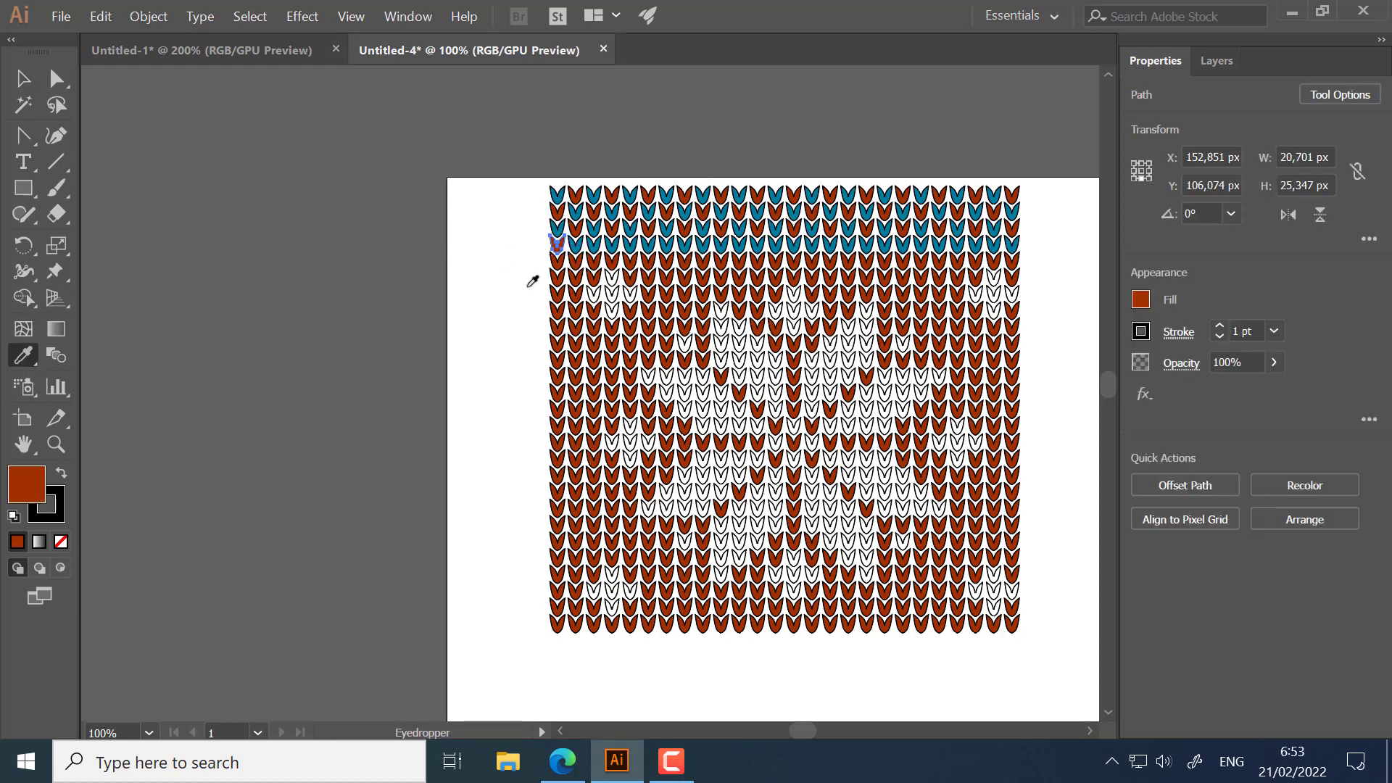
{"action": "left_click", "coordinate": [584, 245]}
{"action": "key", "text": "v"}
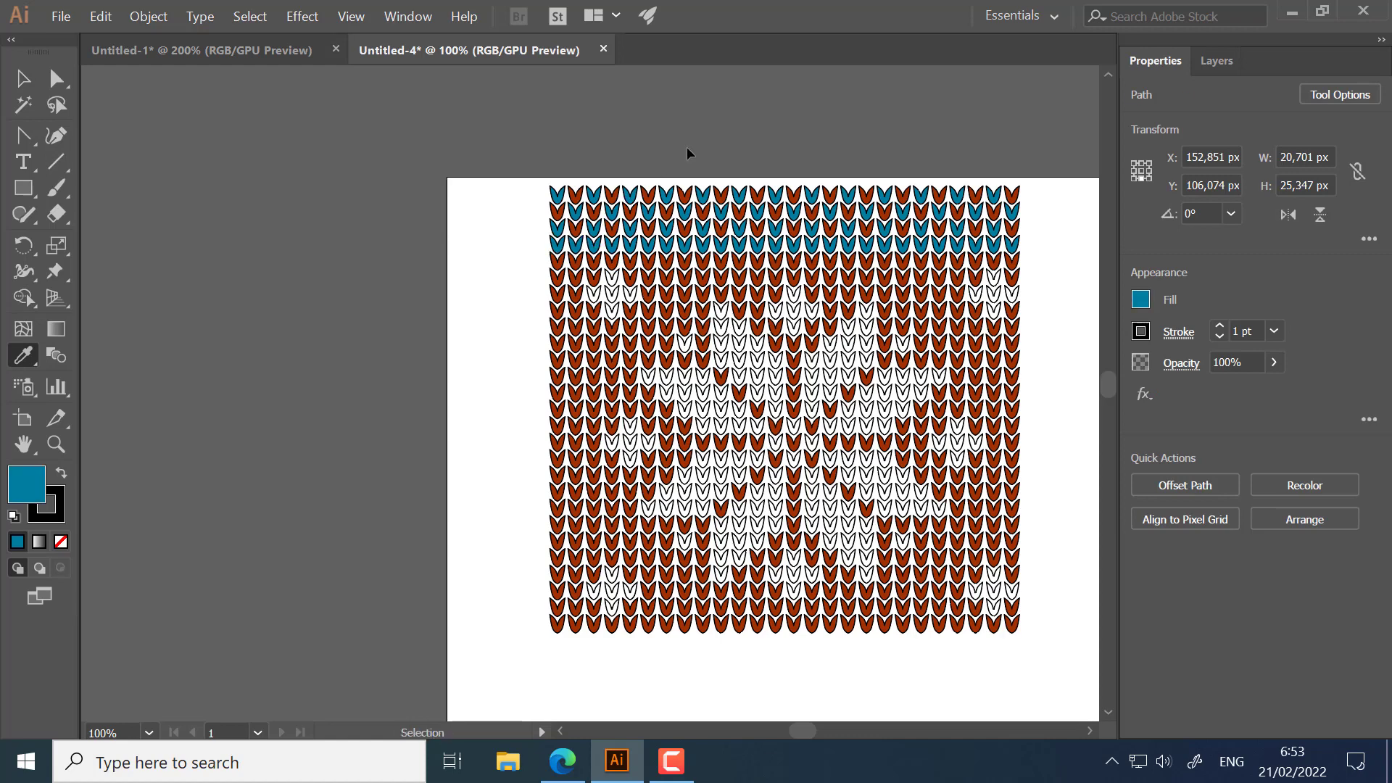
{"action": "left_click", "coordinate": [687, 149]}
Step: Try a copy of the widened knit beside its right edge to check the repeat, undo the copy, and deselect
{"action": "left_click", "coordinate": [876, 319], "text": "ctrl+alt"}
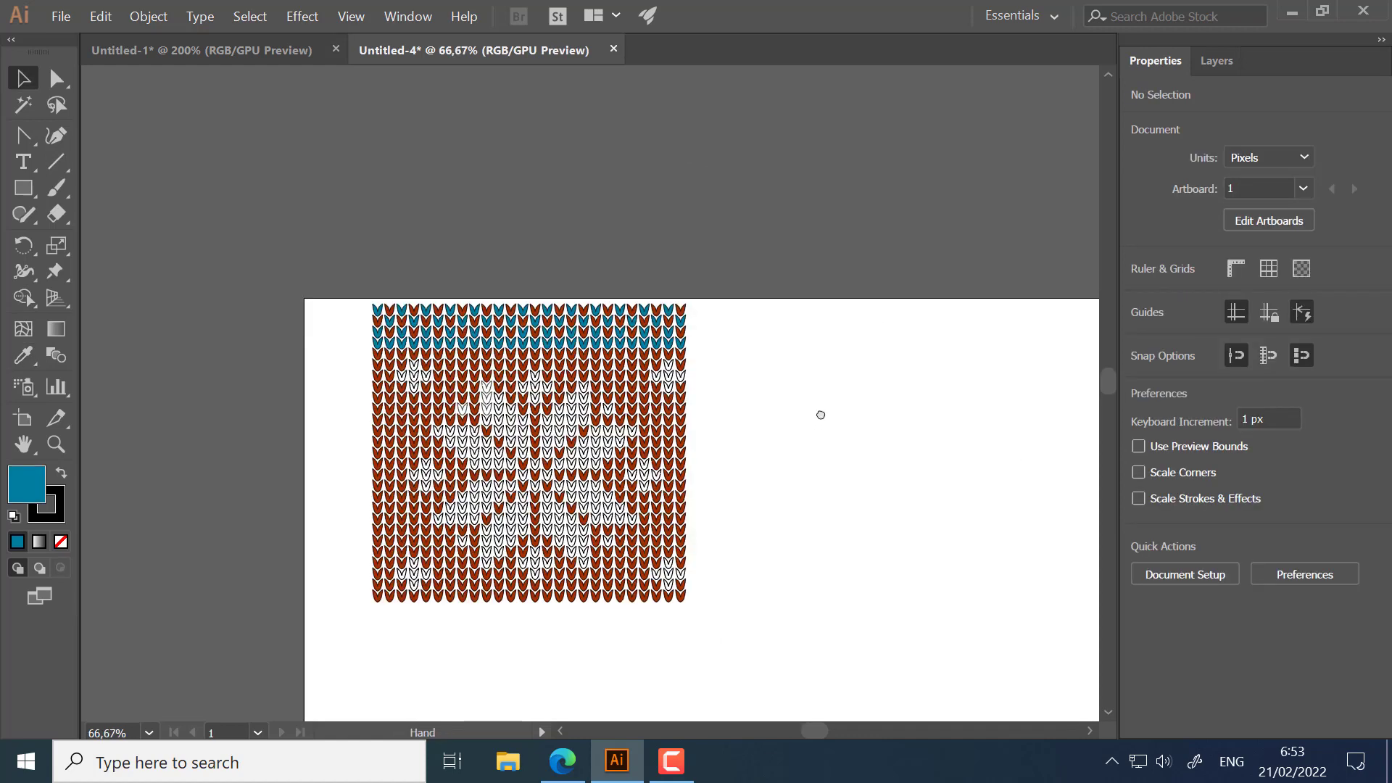
{"action": "left_click_drag", "start_coordinate": [817, 413], "coordinate": [830, 389]}
{"action": "left_click_drag", "start_coordinate": [776, 263], "coordinate": [367, 597]}
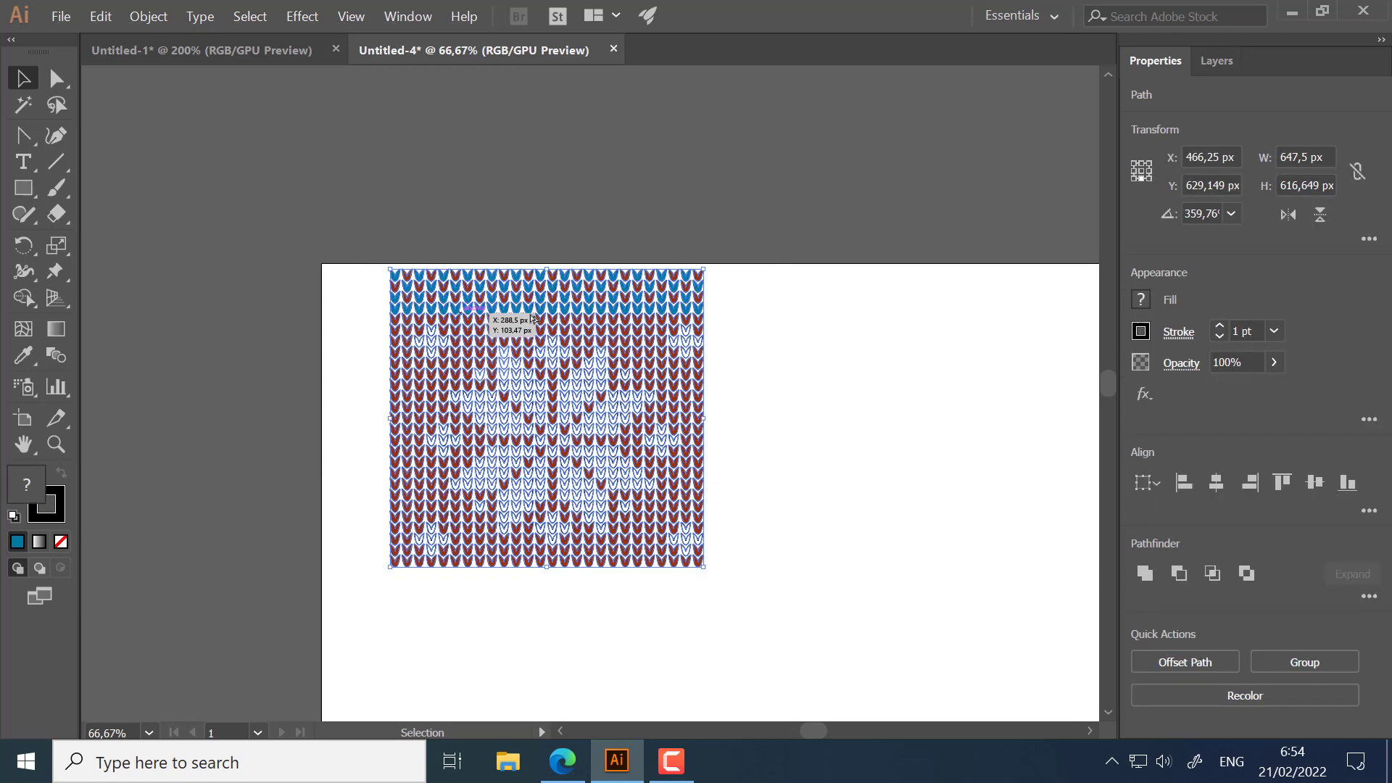
{"action": "left_click_drag", "start_coordinate": [462, 317], "coordinate": [781, 319]}
{"action": "left_click", "coordinate": [850, 227]}
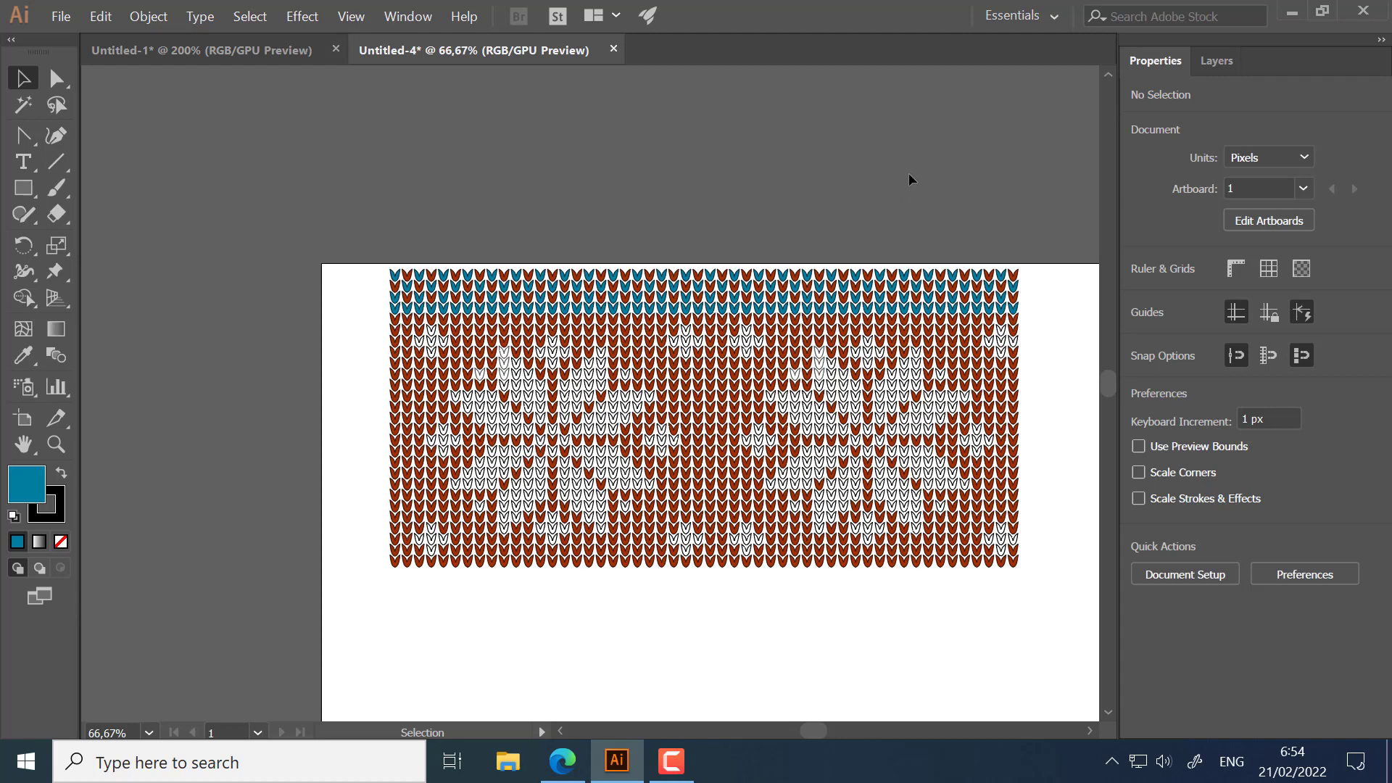
{"action": "key", "text": "ctrl+z"}
{"action": "key", "text": "ctrl+z"}
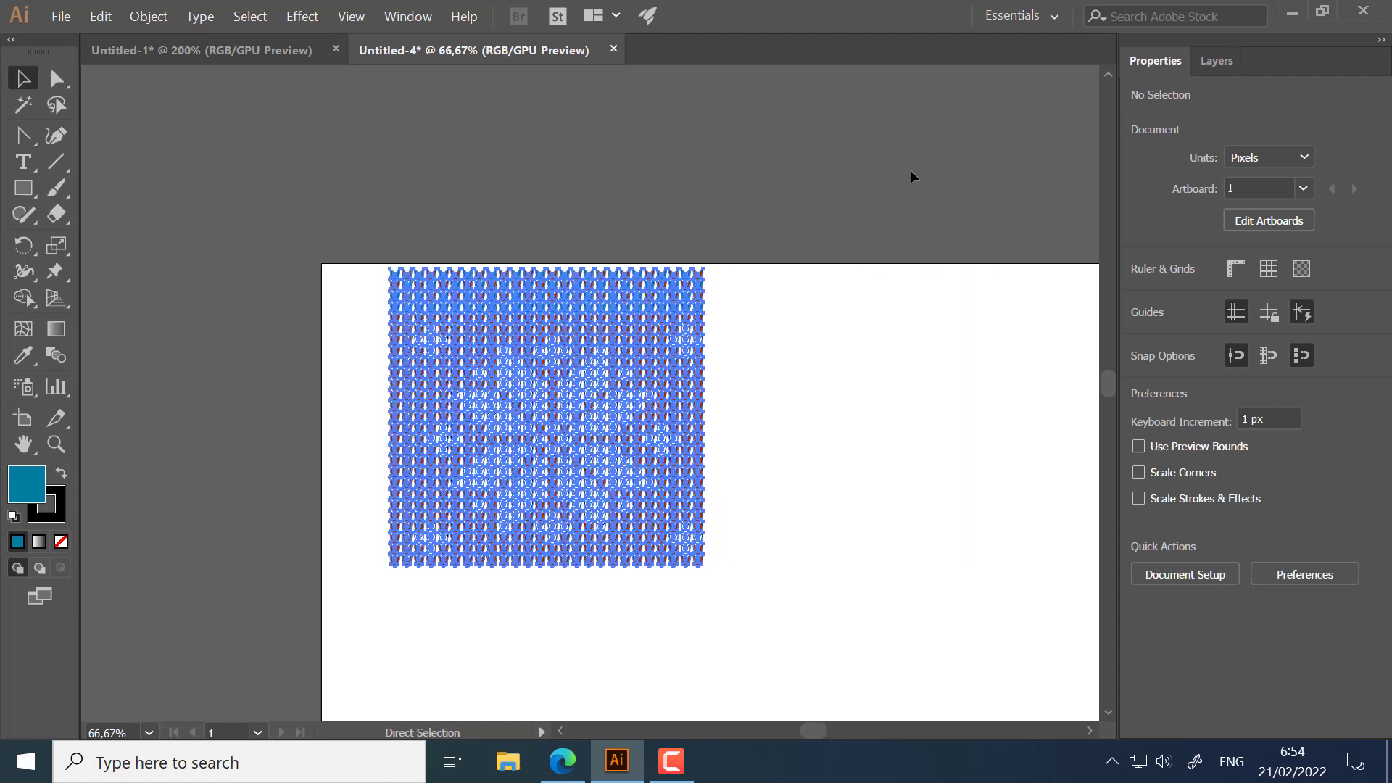
{"action": "left_click", "coordinate": [892, 455]}
Step: Remove the black stroke from every stitch of the knit, deselect, and close the colour settings
{"action": "left_click_drag", "start_coordinate": [373, 256], "coordinate": [759, 634]}
{"action": "left_click", "coordinate": [46, 522]}
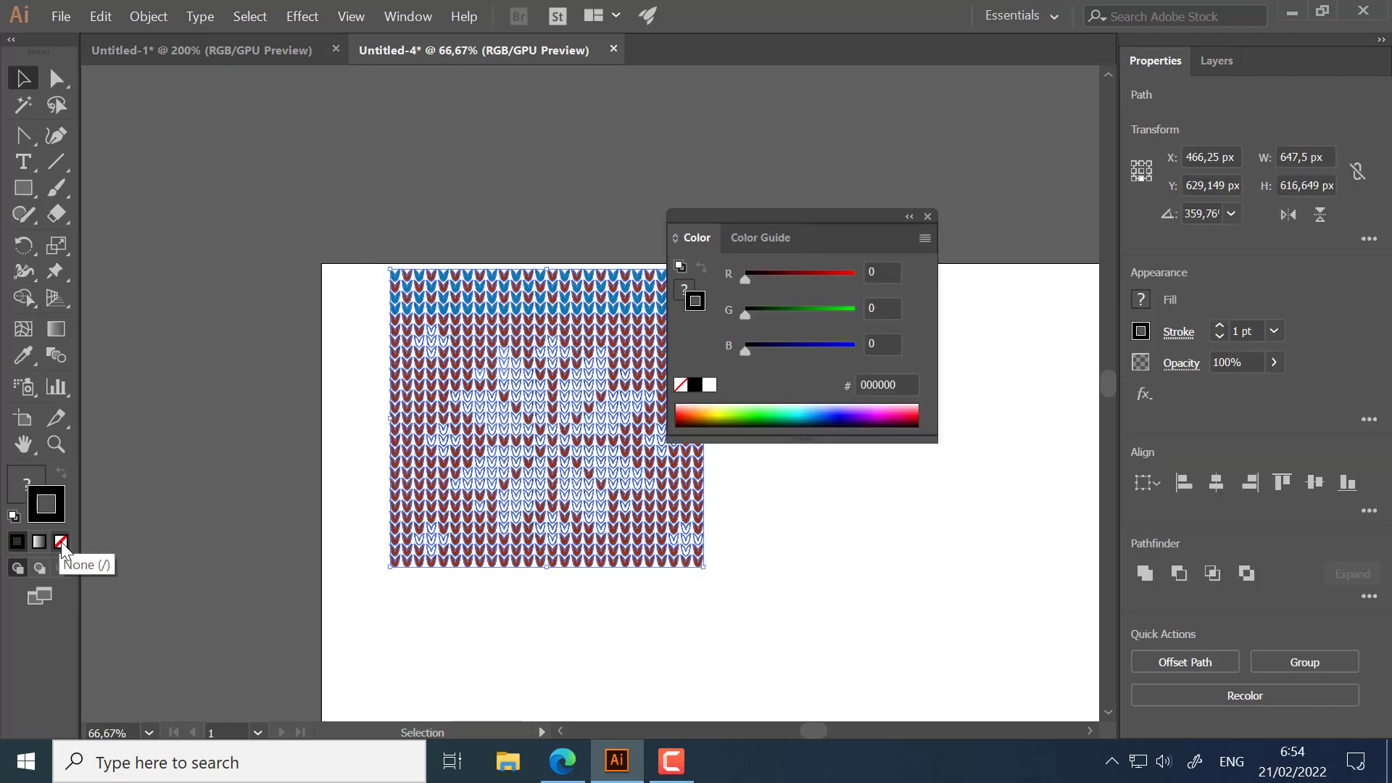
{"action": "left_click", "coordinate": [62, 549]}
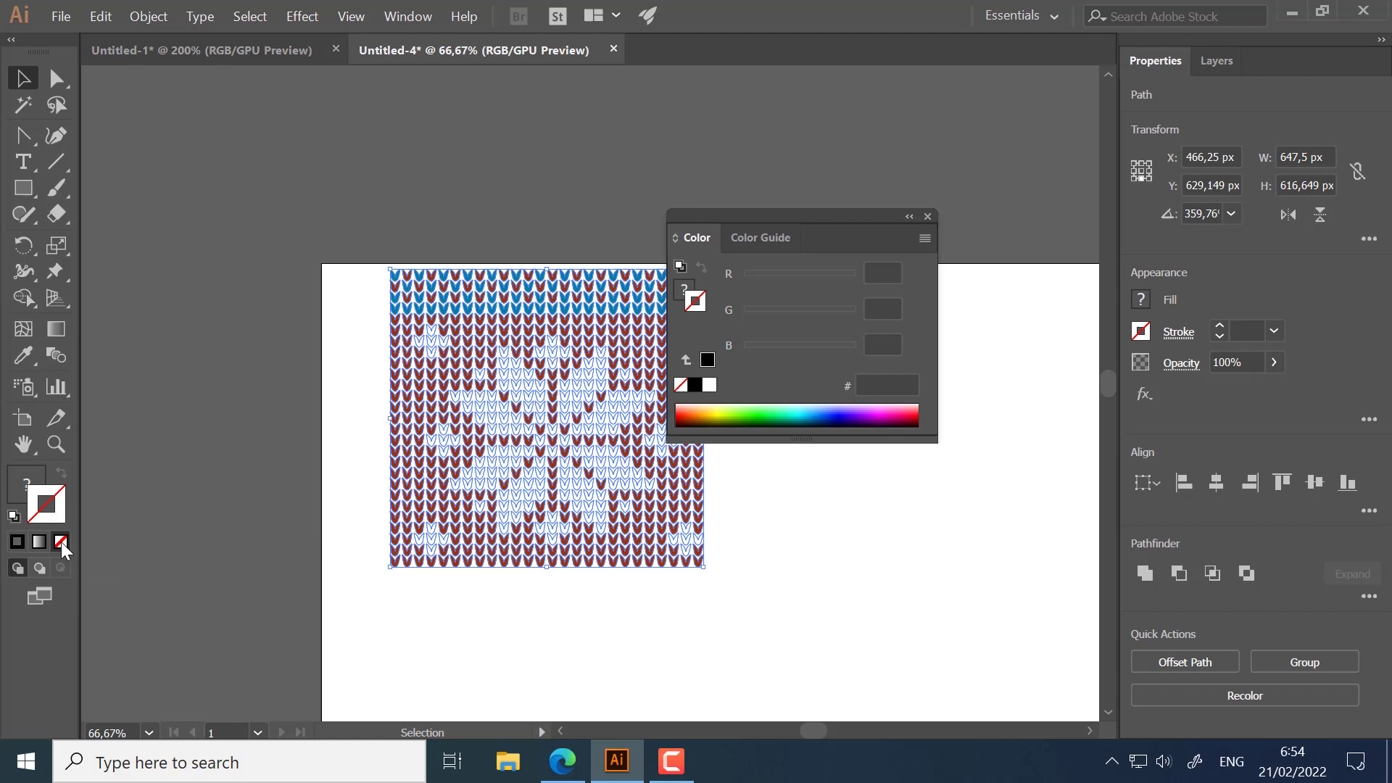
{"action": "left_click", "coordinate": [903, 500]}
{"action": "left_click", "coordinate": [928, 216]}
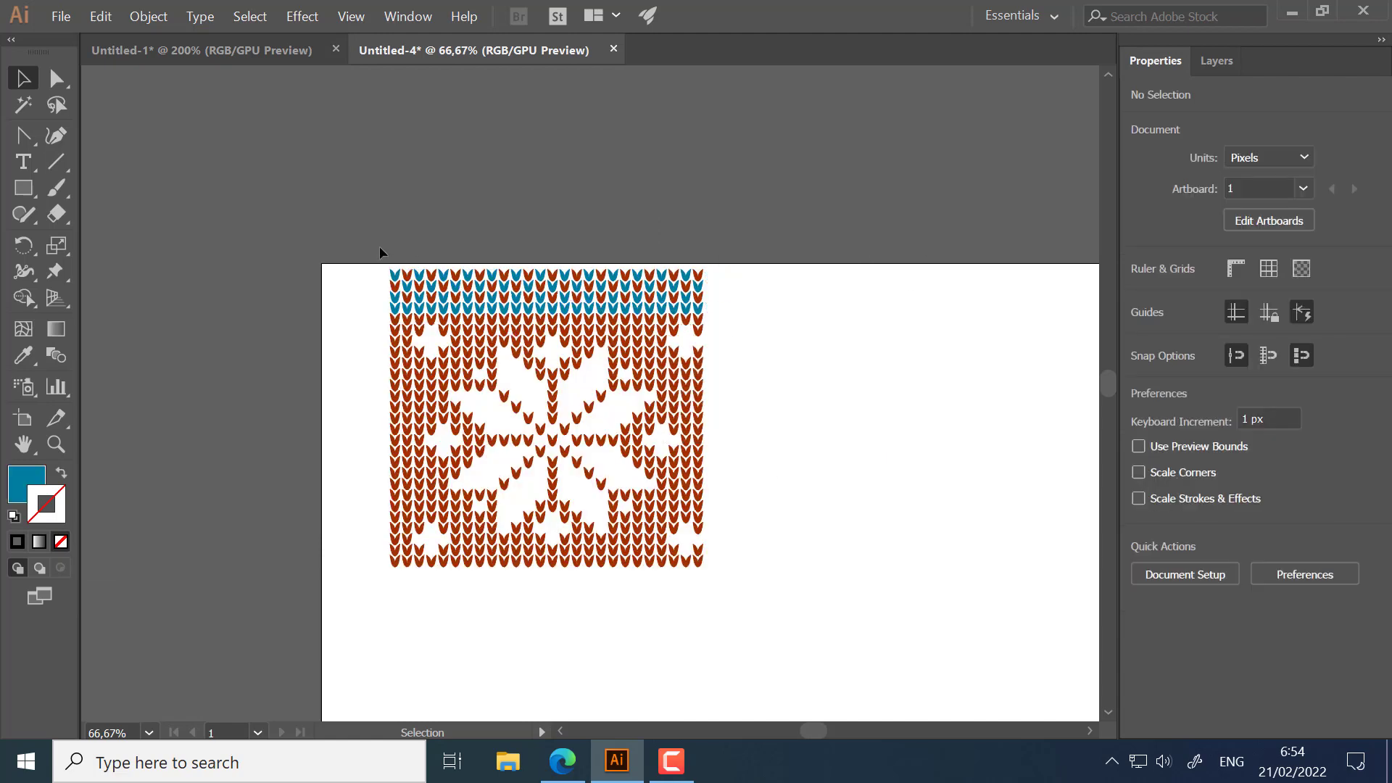
Step: Display the Swatches panel and save the whole knit as a new pattern swatch
{"action": "left_click_drag", "start_coordinate": [380, 247], "coordinate": [763, 606]}
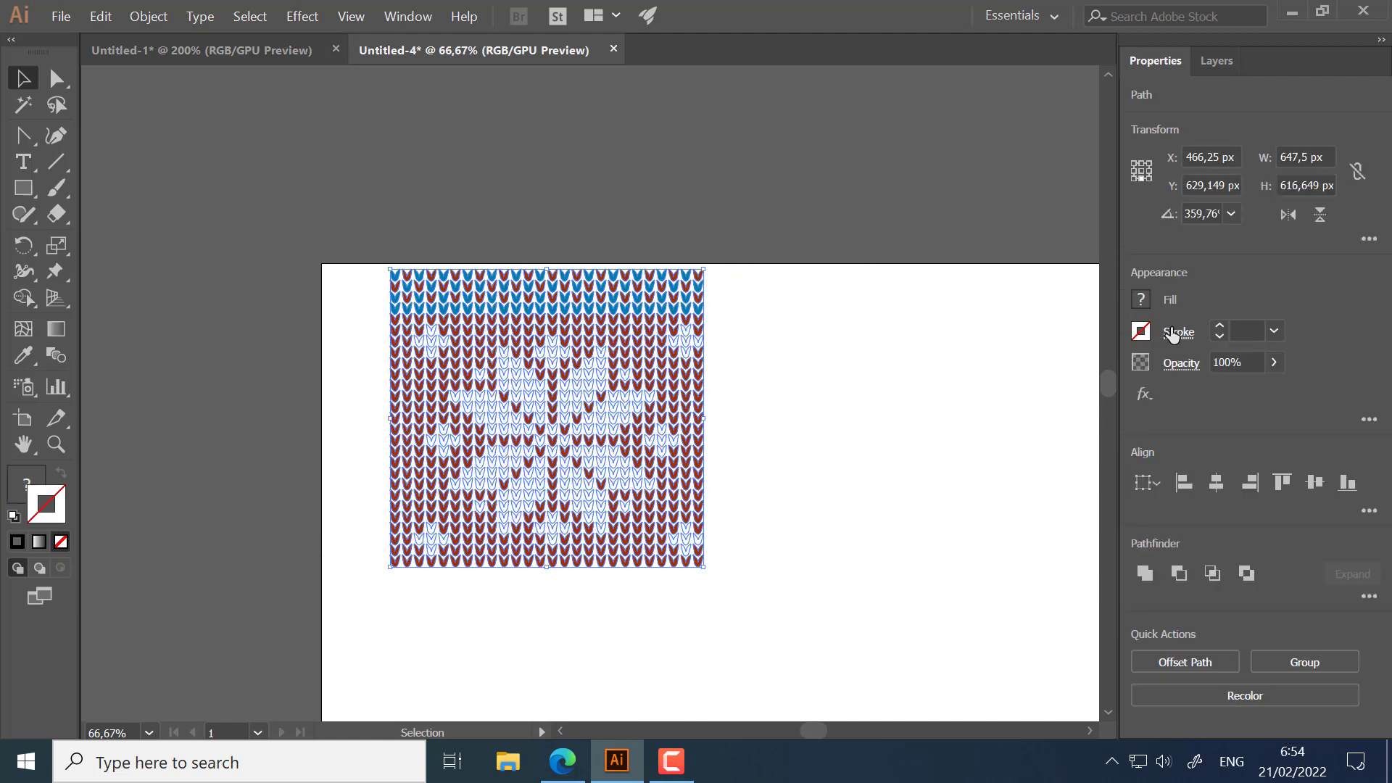
{"action": "left_click", "coordinate": [400, 16]}
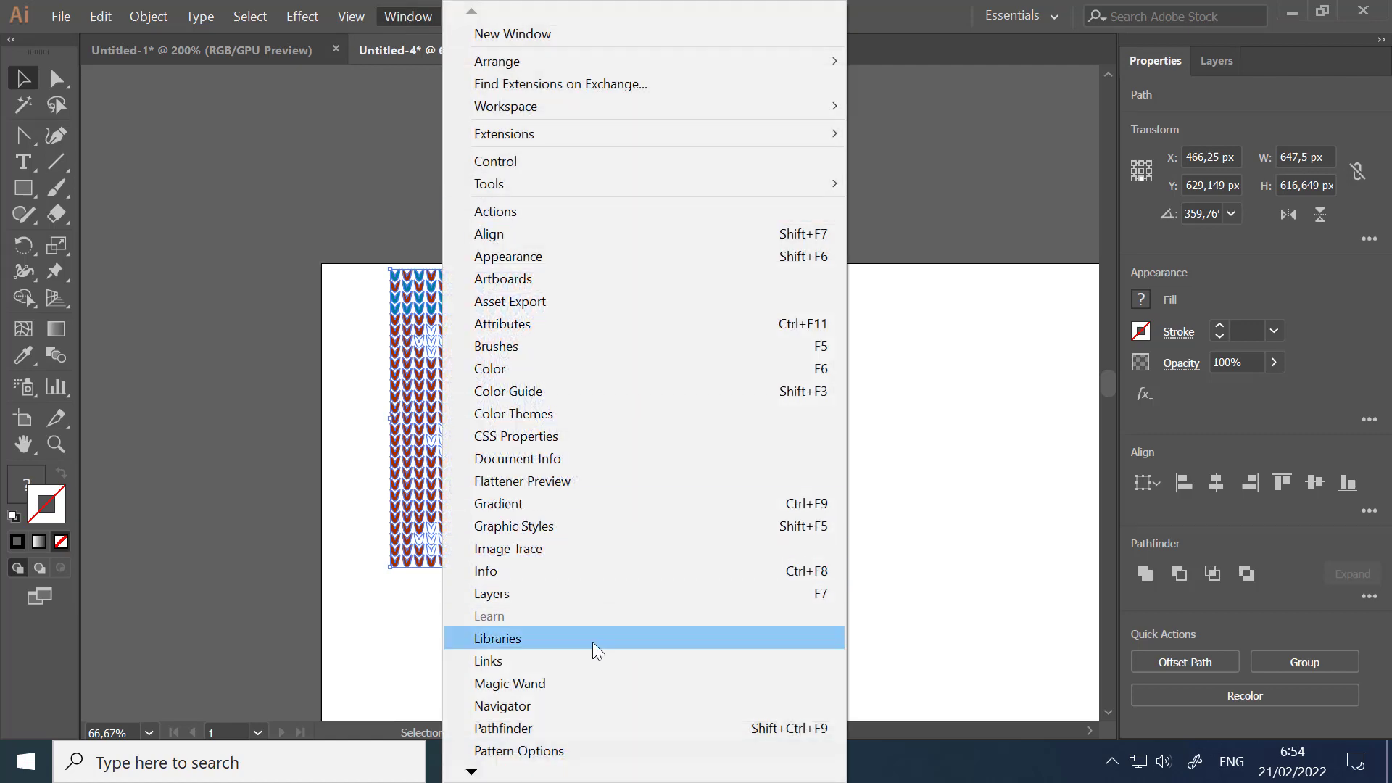
{"action": "mouse_move", "coordinate": [471, 772]}
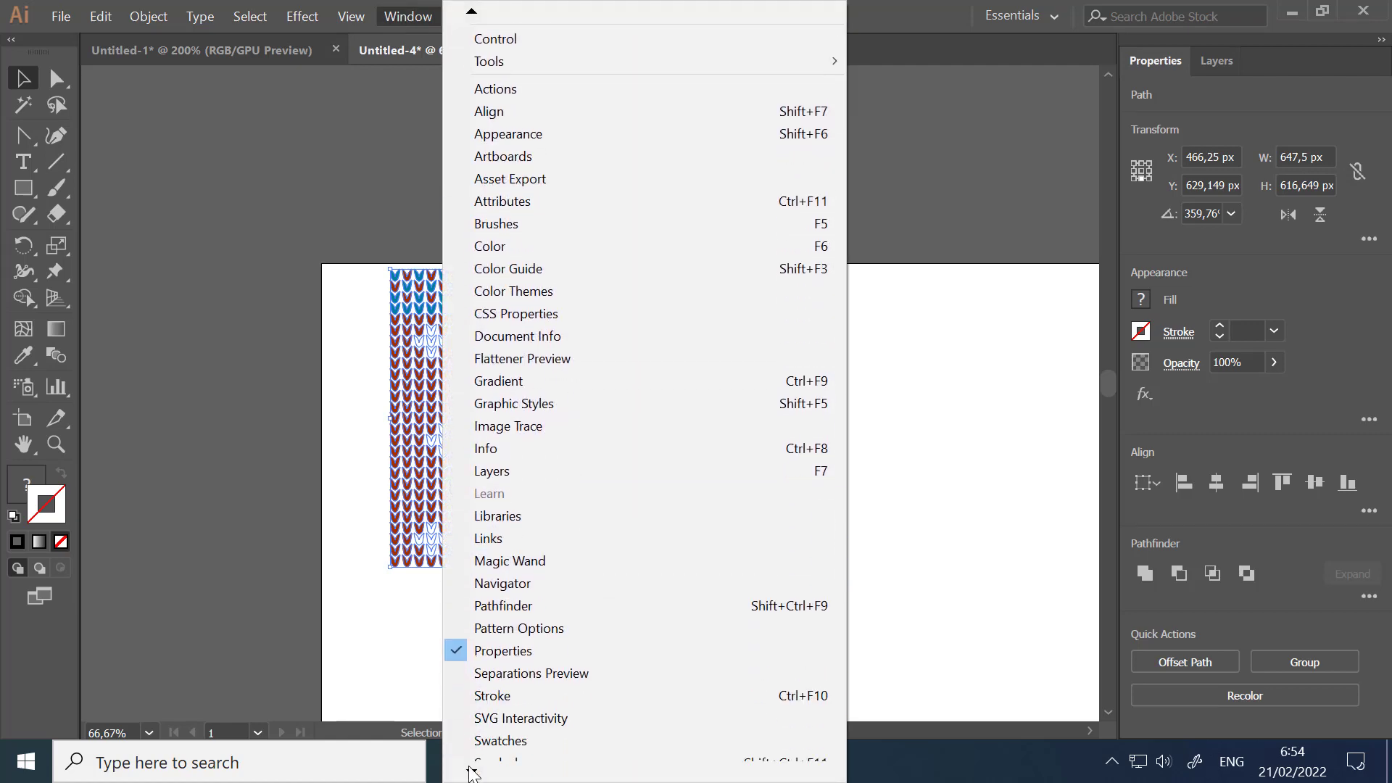
{"action": "left_click", "coordinate": [500, 611]}
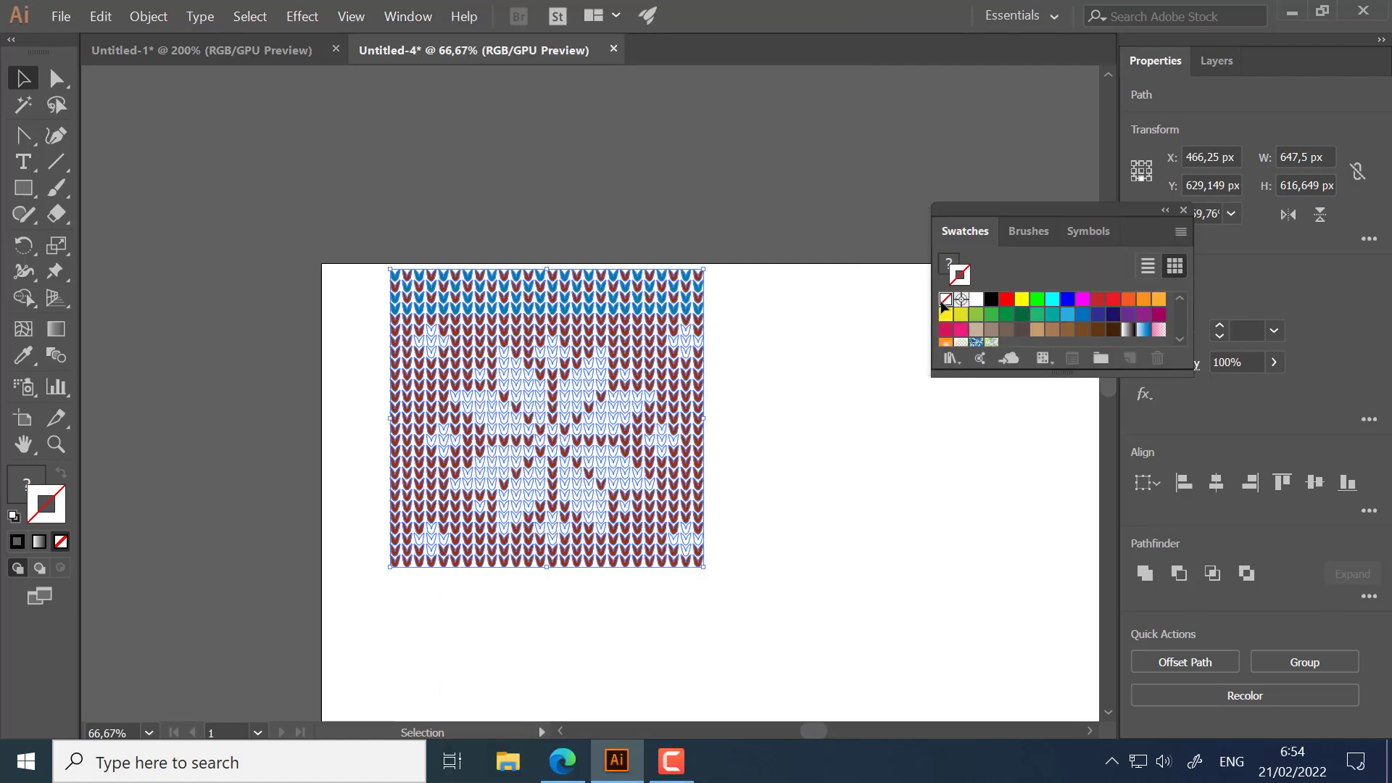
{"action": "left_click_drag", "start_coordinate": [1040, 209], "coordinate": [841, 279]}
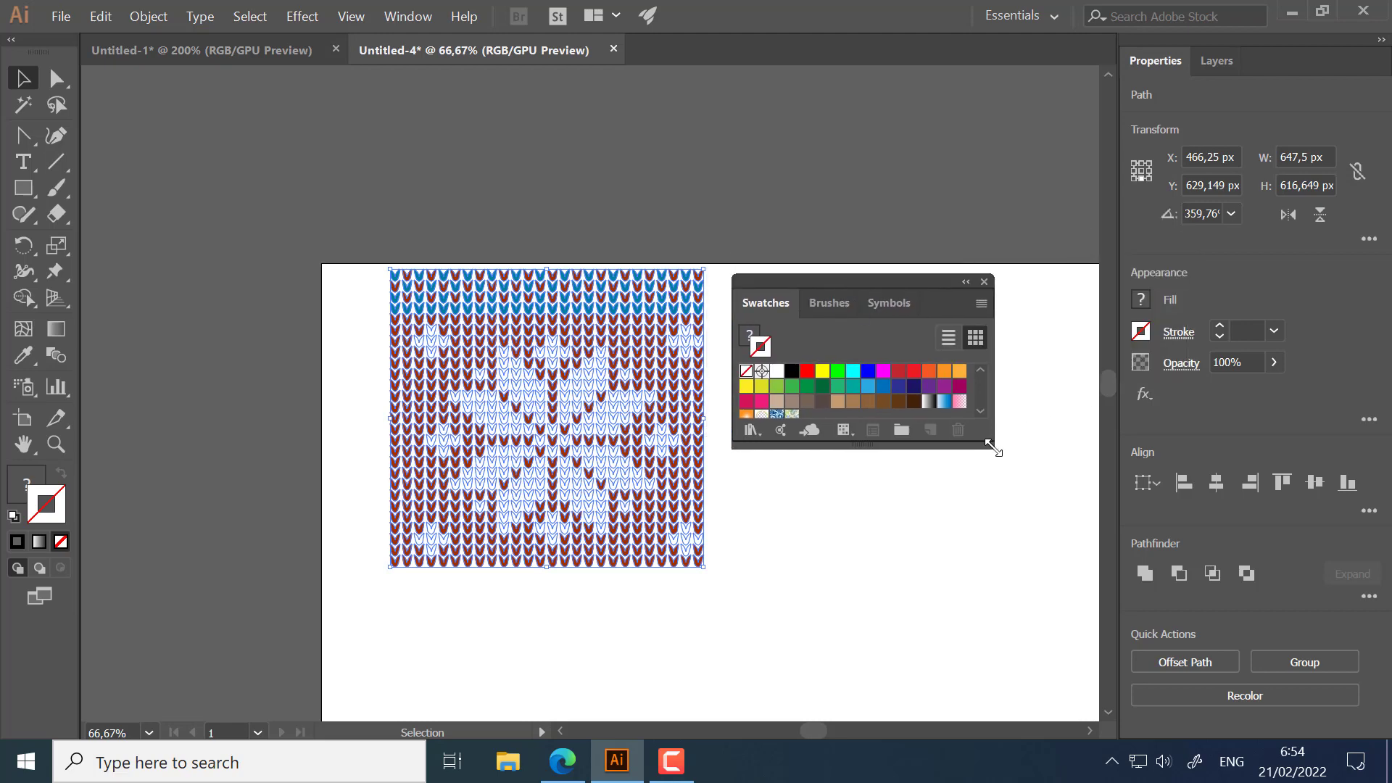
{"action": "left_click_drag", "start_coordinate": [993, 450], "coordinate": [983, 511]}
{"action": "left_click_drag", "start_coordinate": [645, 305], "coordinate": [842, 430]}
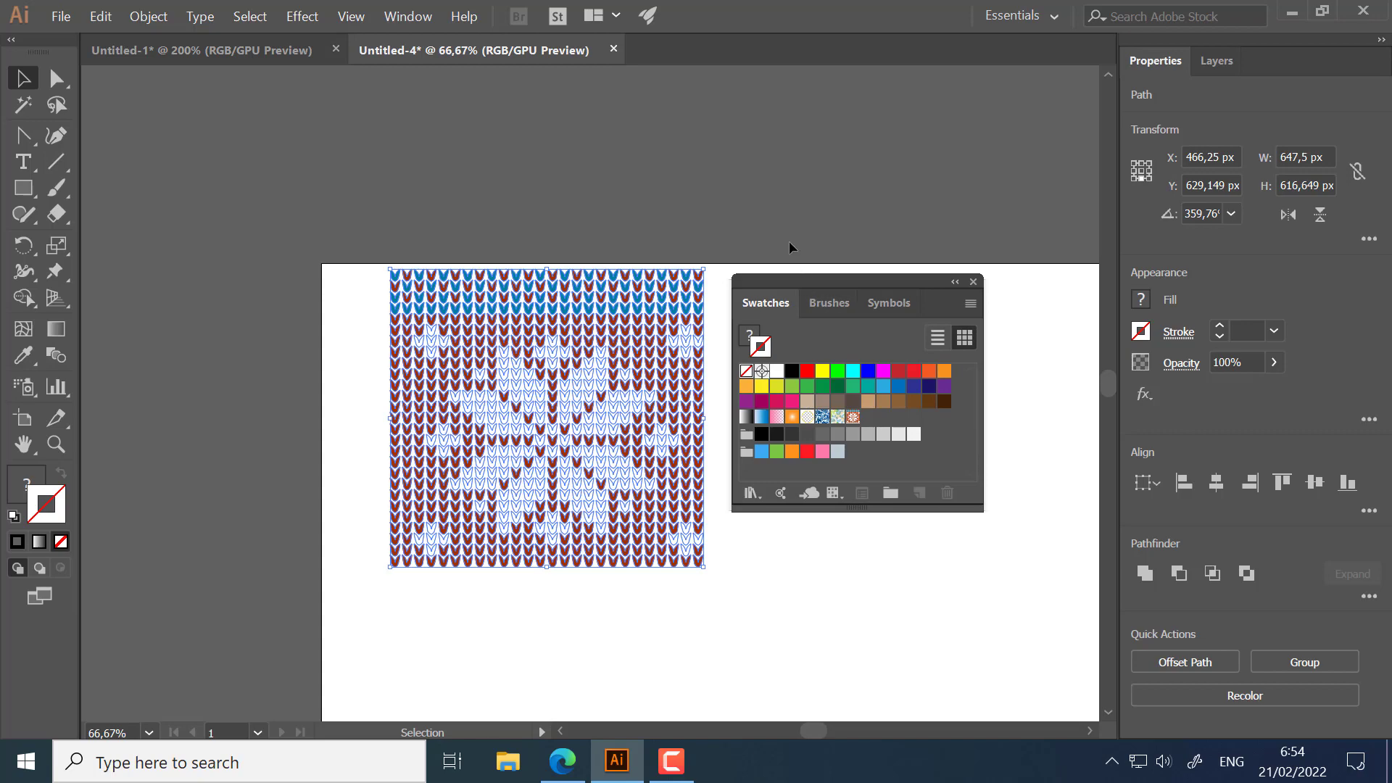
Step: Move the whole knit off the artboard, beyond its upper-left corner, and deselect it
{"action": "left_click_drag", "start_coordinate": [372, 225], "coordinate": [709, 646]}
{"action": "left_click_drag", "start_coordinate": [669, 439], "coordinate": [276, 308]}
{"action": "left_click", "coordinate": [416, 292]}
{"action": "left_click", "coordinate": [462, 277], "text": "ctrl+alt"}
Step: Draw a blue, strokeless background rectangle over the artboard and fit it to 1920 by 1078 px
{"action": "left_click_drag", "start_coordinate": [585, 476], "coordinate": [422, 246]}
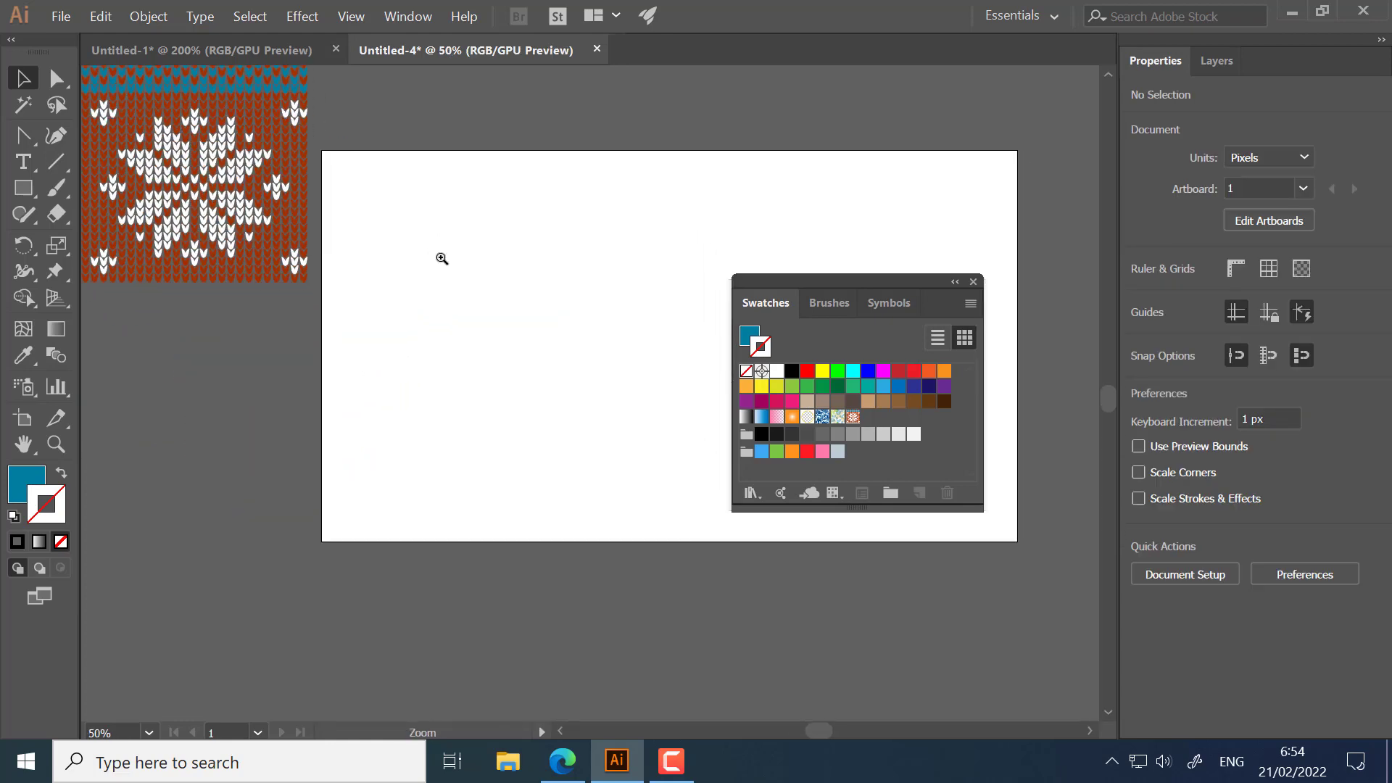
{"action": "left_click_drag", "start_coordinate": [673, 306], "coordinate": [454, 250]}
{"action": "left_click", "coordinate": [24, 190]}
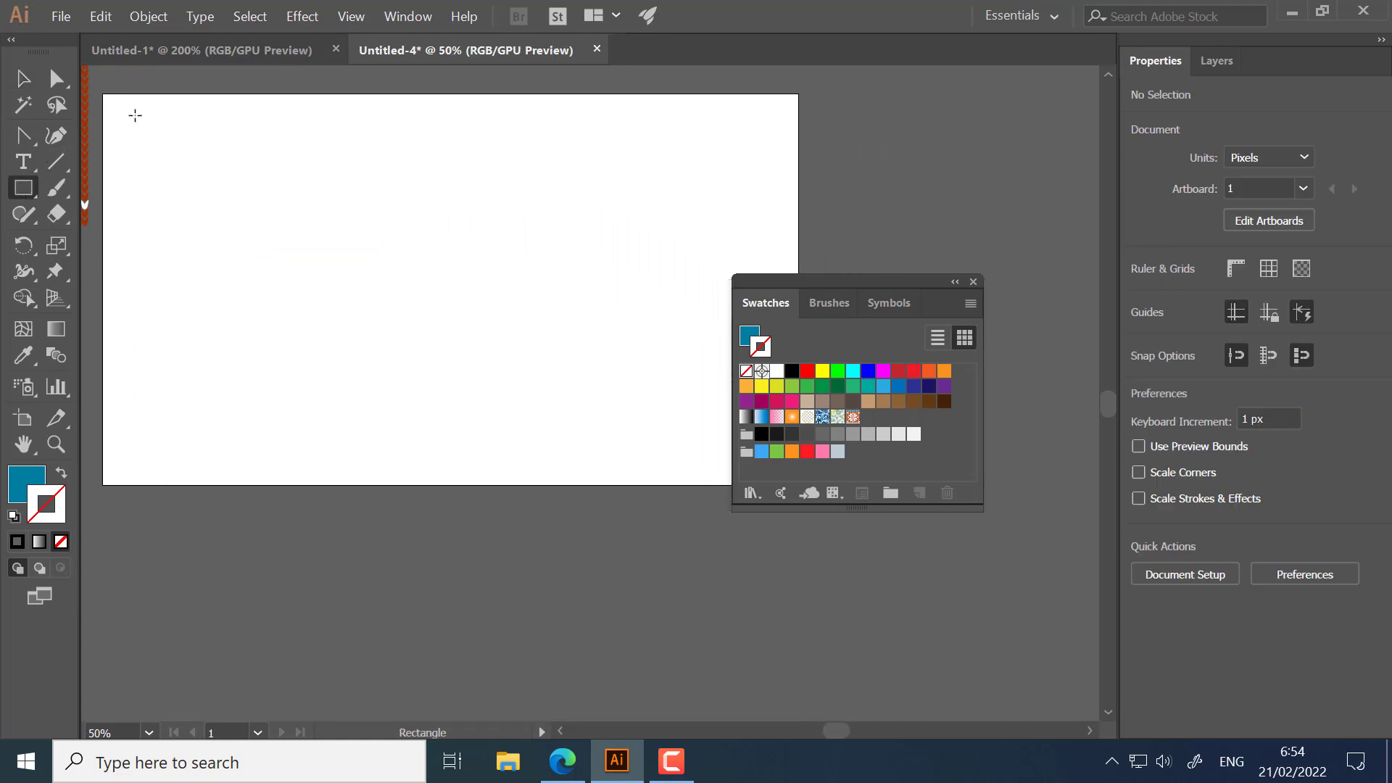
{"action": "left_click_drag", "start_coordinate": [101, 93], "coordinate": [808, 541]}
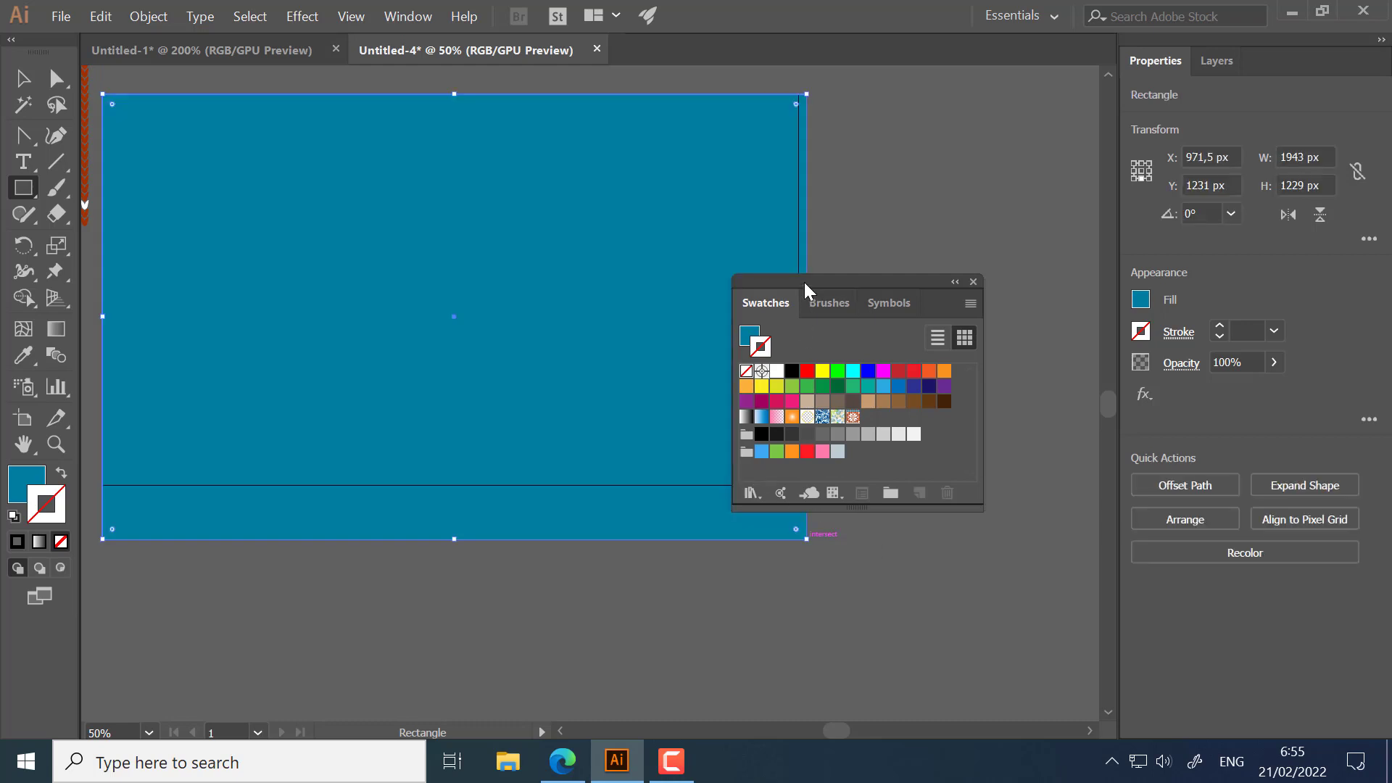
{"action": "left_click_drag", "start_coordinate": [804, 281], "coordinate": [930, 333]}
{"action": "key", "text": "v"}
{"action": "left_click_drag", "start_coordinate": [807, 539], "coordinate": [798, 485]}
{"action": "left_click_drag", "start_coordinate": [528, 295], "coordinate": [582, 398]}
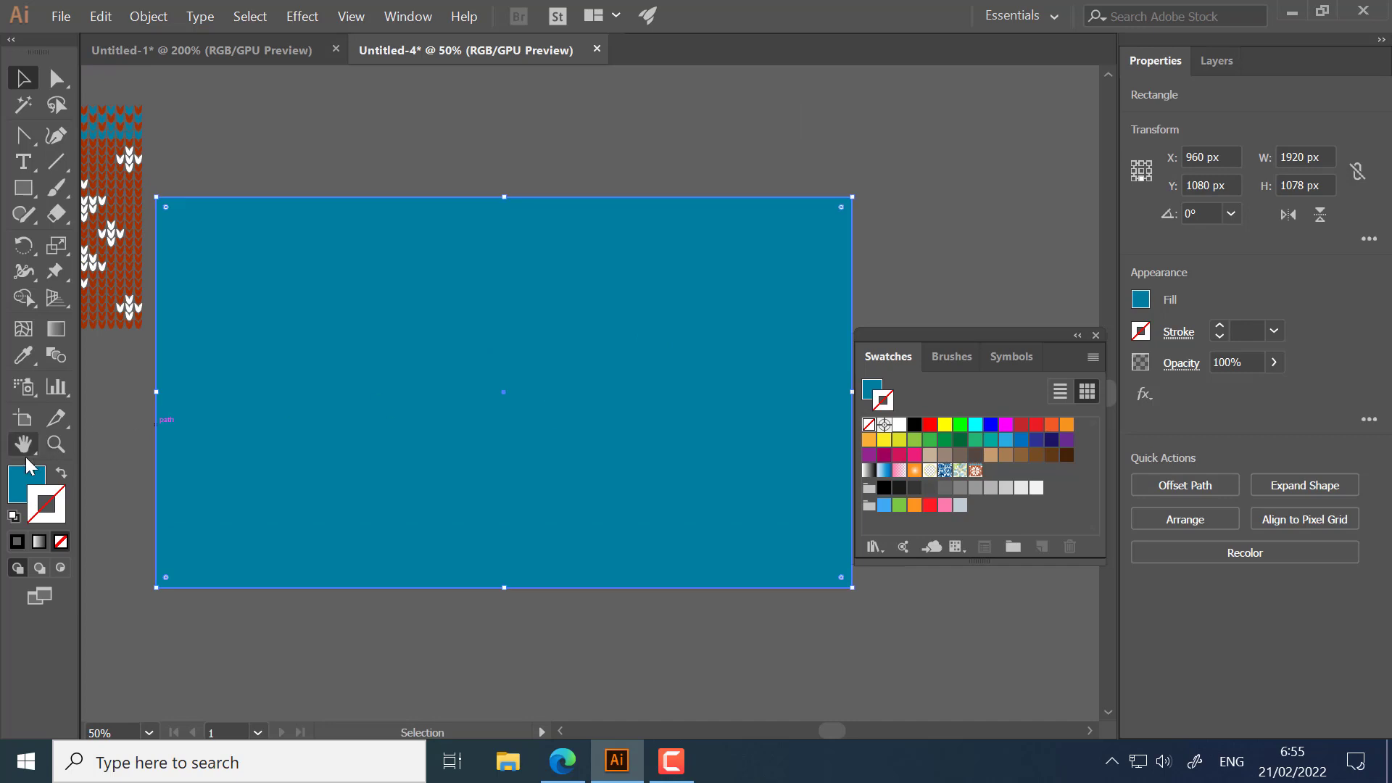
Step: Add a new layer above Layer 1 and lock Layer 1
{"action": "left_click", "coordinate": [1216, 61]}
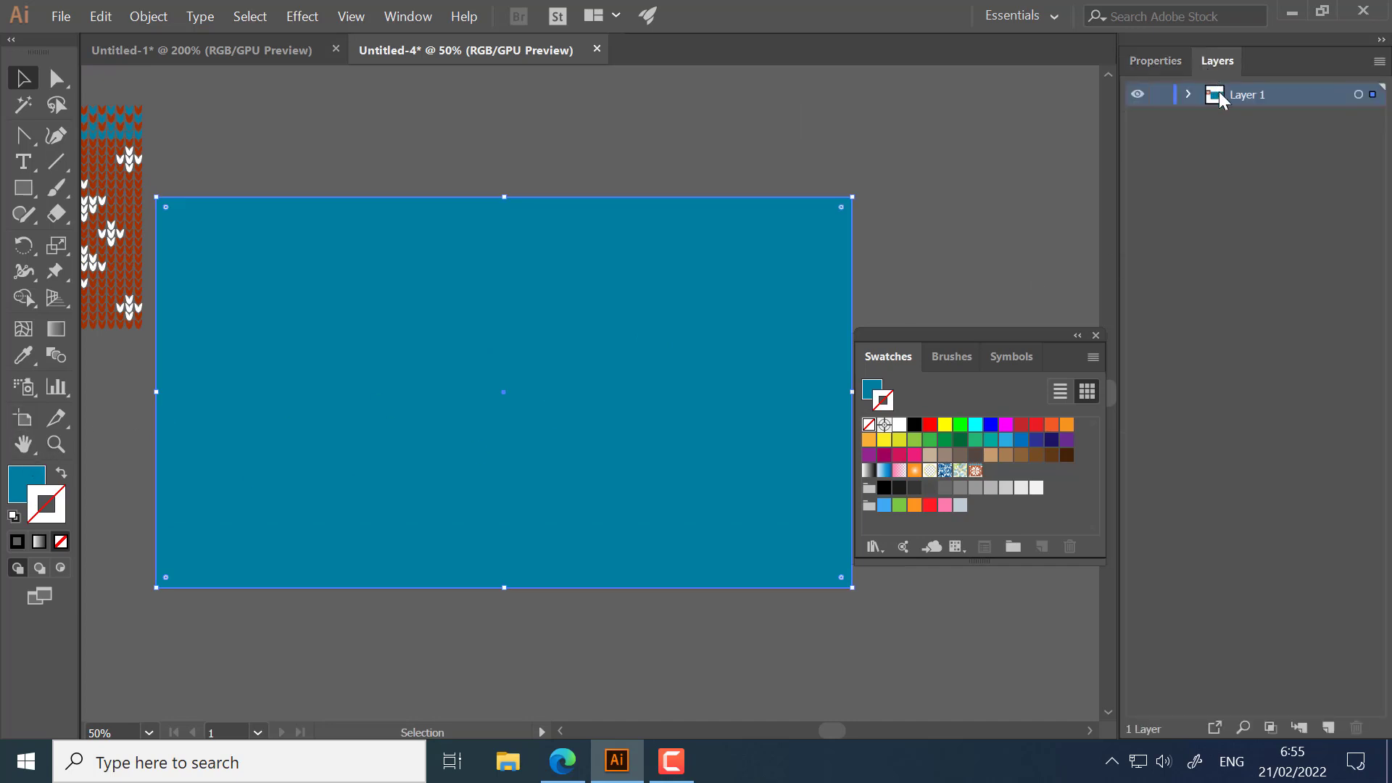
{"action": "left_click", "coordinate": [1326, 727]}
{"action": "left_click", "coordinate": [1161, 118]}
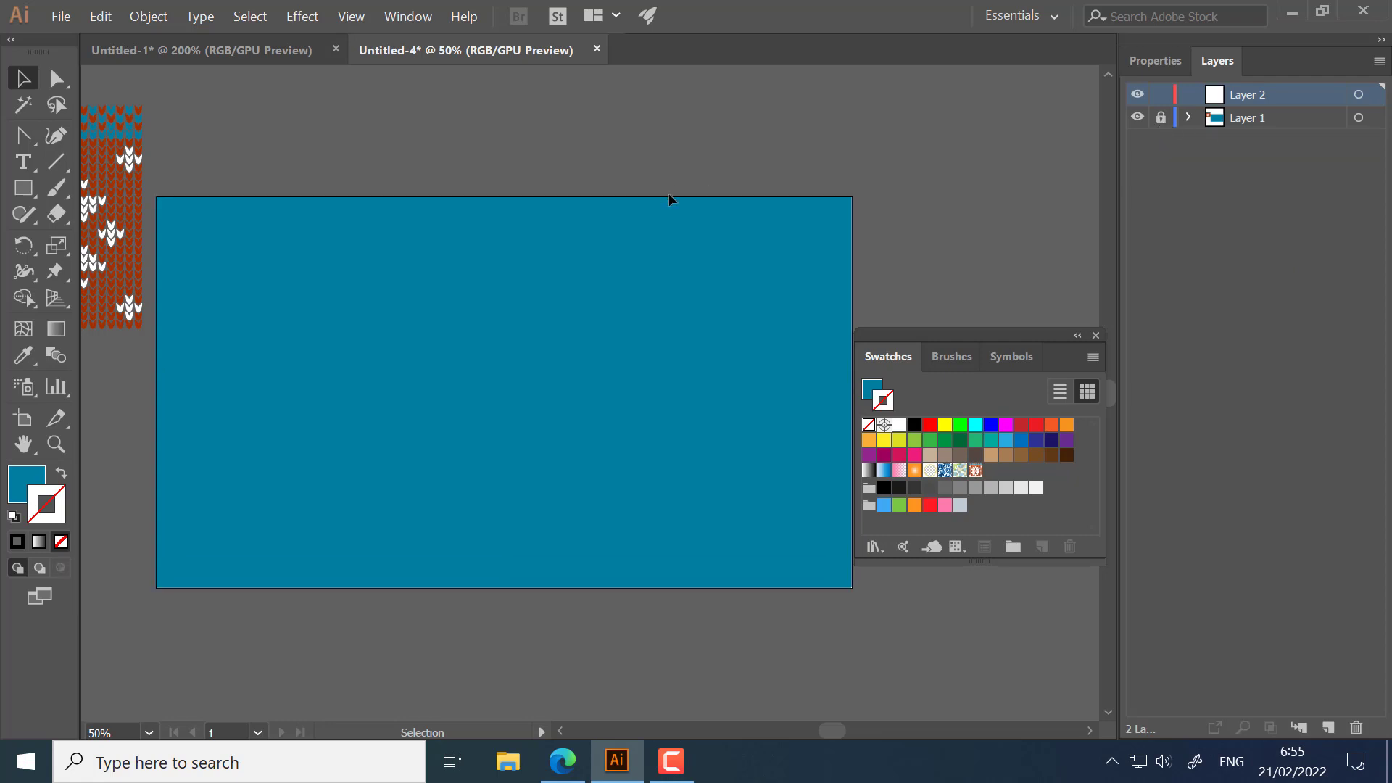
Step: Unlock Layer 1, fill its background rectangle with a very dark blue-grey, deselect, and close the colour settings
{"action": "left_click", "coordinate": [1161, 118]}
{"action": "left_click", "coordinate": [568, 285]}
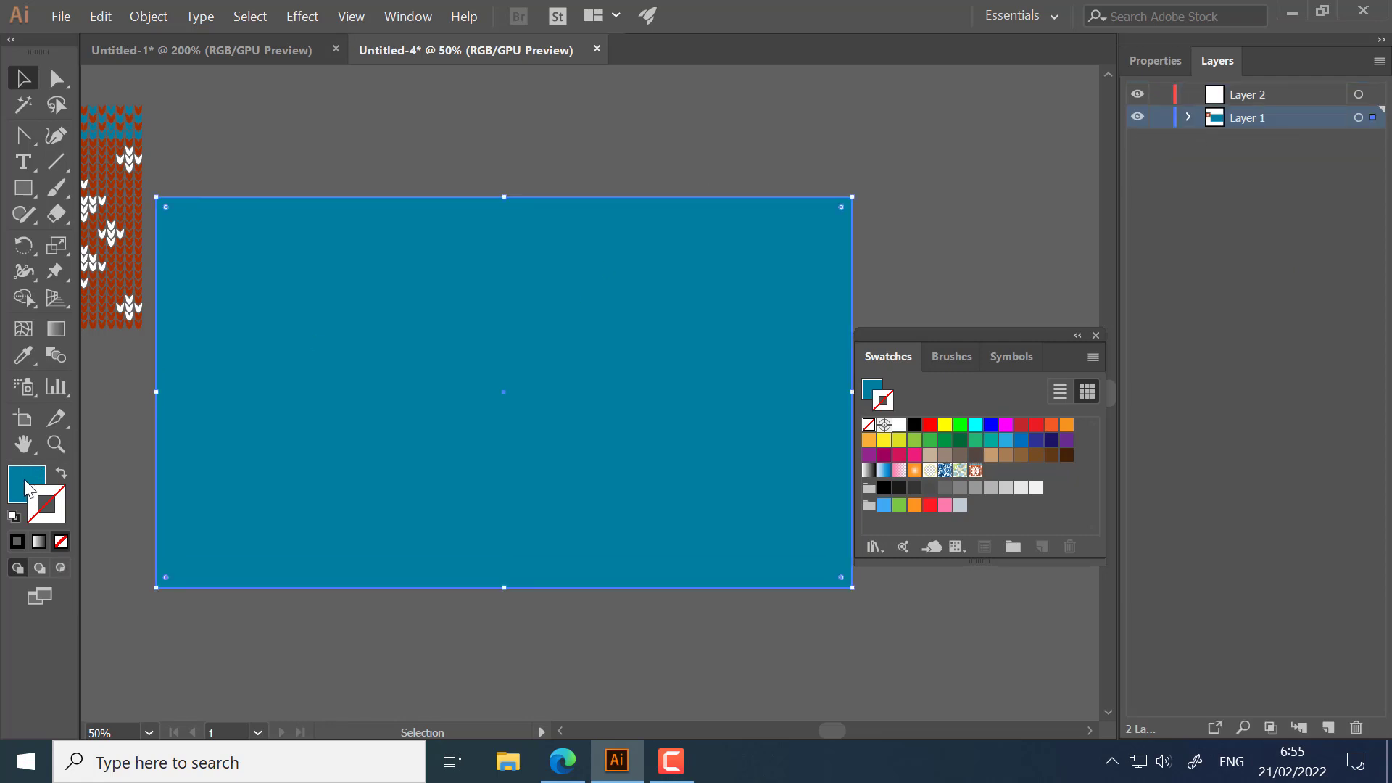
{"action": "double_click", "coordinate": [24, 480]}
{"action": "left_click", "coordinate": [478, 456]}
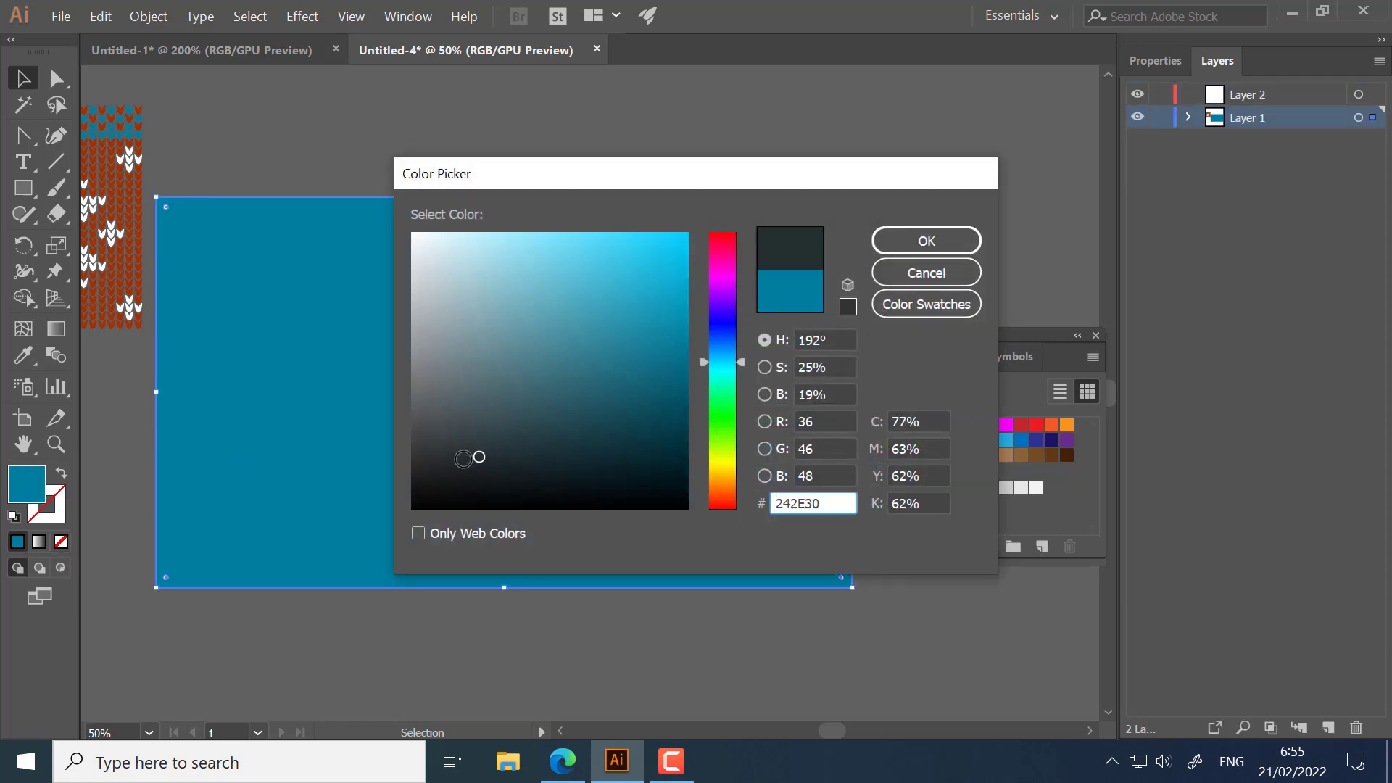
{"action": "left_click", "coordinate": [502, 463]}
{"action": "left_click", "coordinate": [480, 480]}
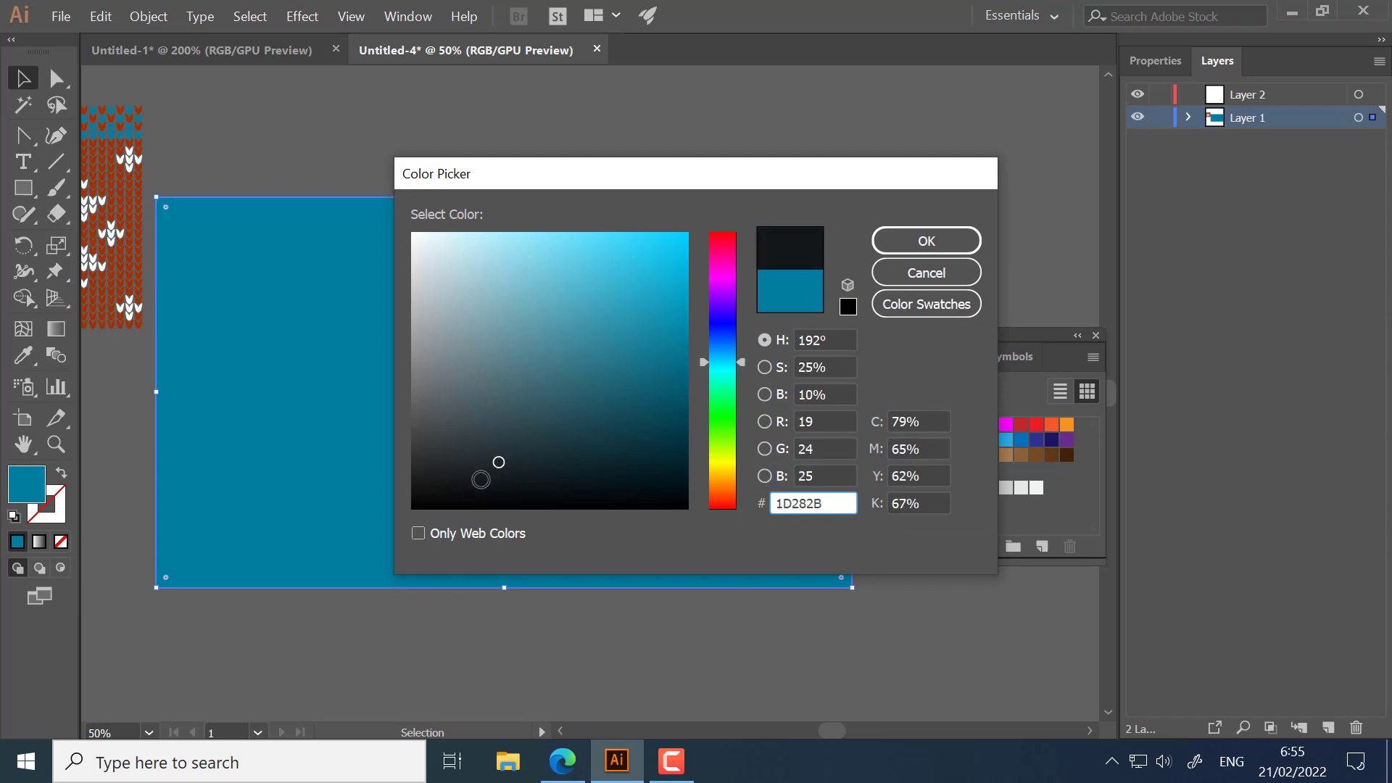
{"action": "left_click", "coordinate": [524, 457]}
{"action": "left_click", "coordinate": [908, 241]}
{"action": "left_click", "coordinate": [1001, 222]}
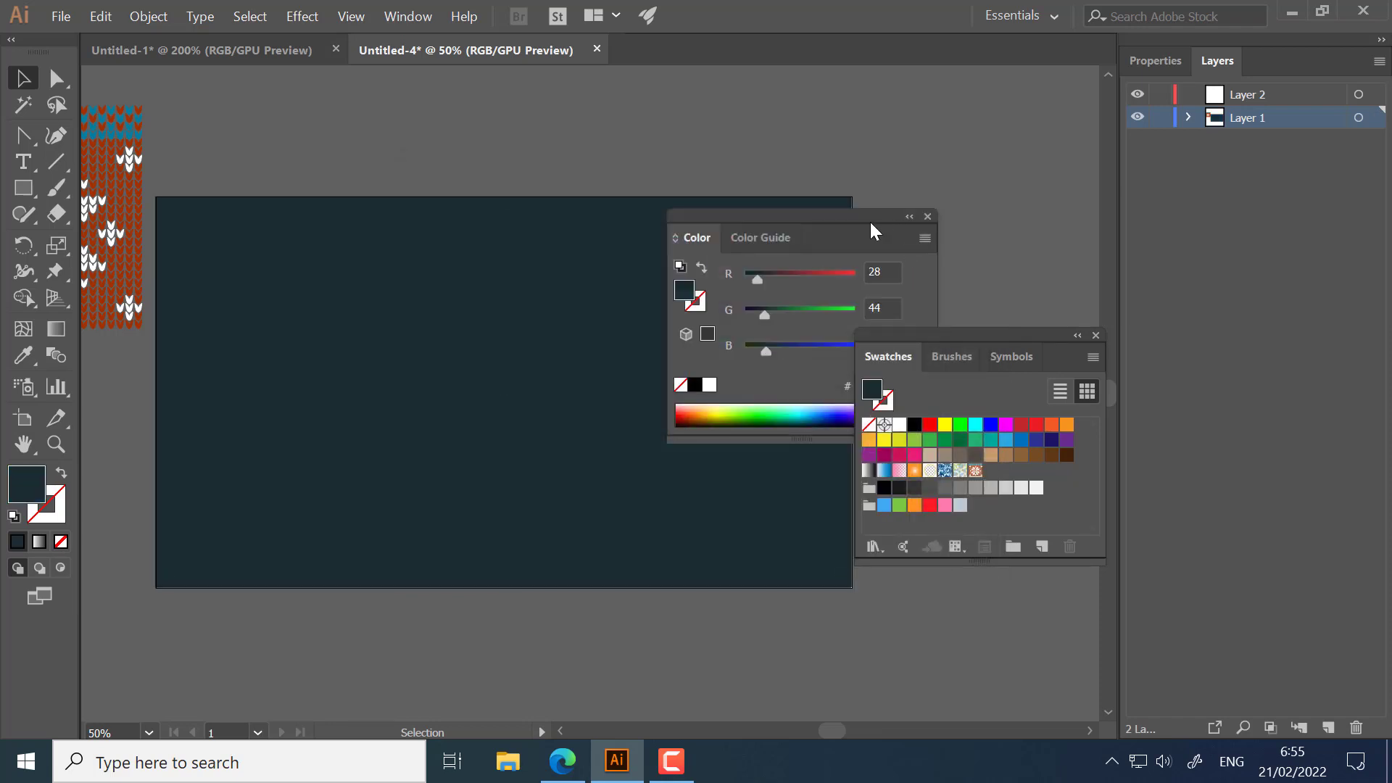
{"action": "left_click_drag", "start_coordinate": [873, 222], "coordinate": [1073, 138]}
{"action": "left_click", "coordinate": [1143, 142]}
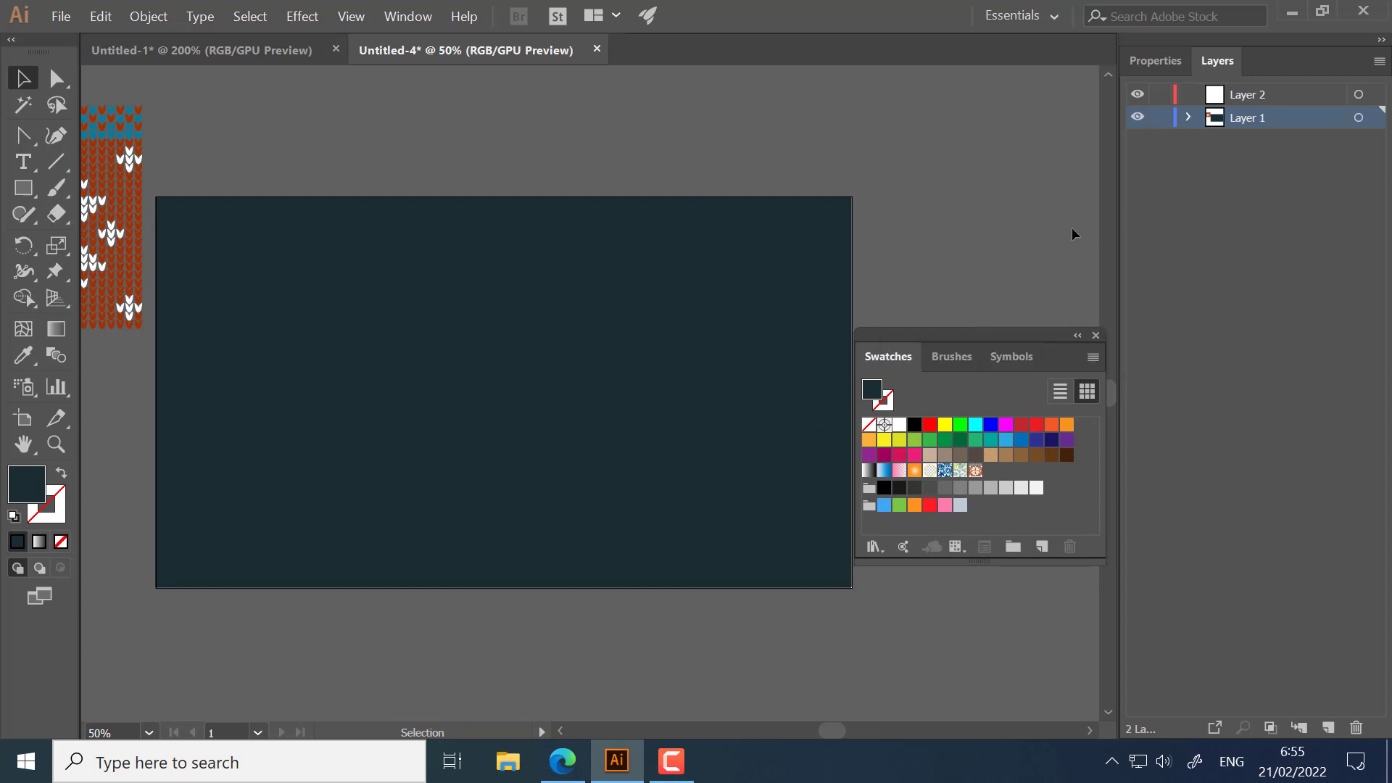
Step: Lock Layer 1 and draw a rectangle over the artboard on Layer 2, starting from the upper-left corner
{"action": "left_click", "coordinate": [631, 328]}
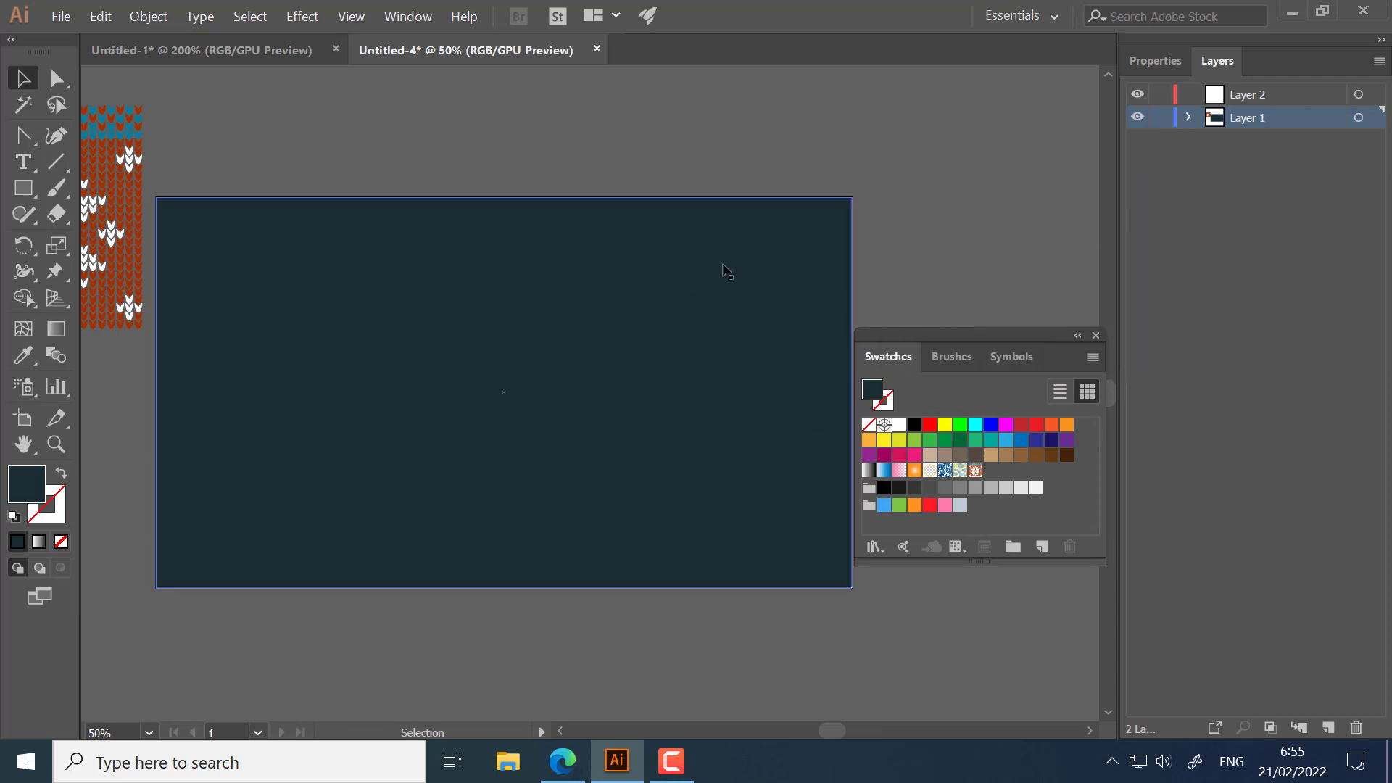
{"action": "left_click", "coordinate": [951, 245]}
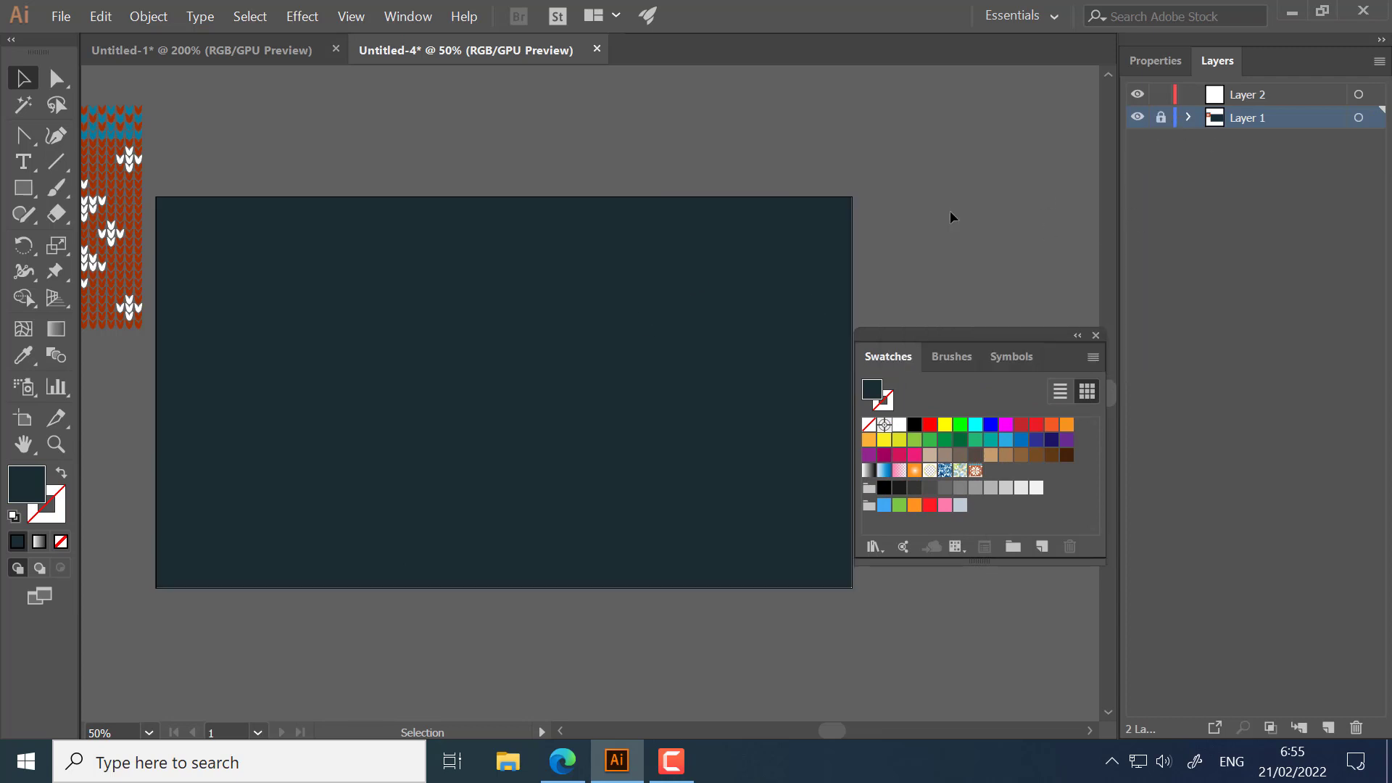
{"action": "key", "text": "m"}
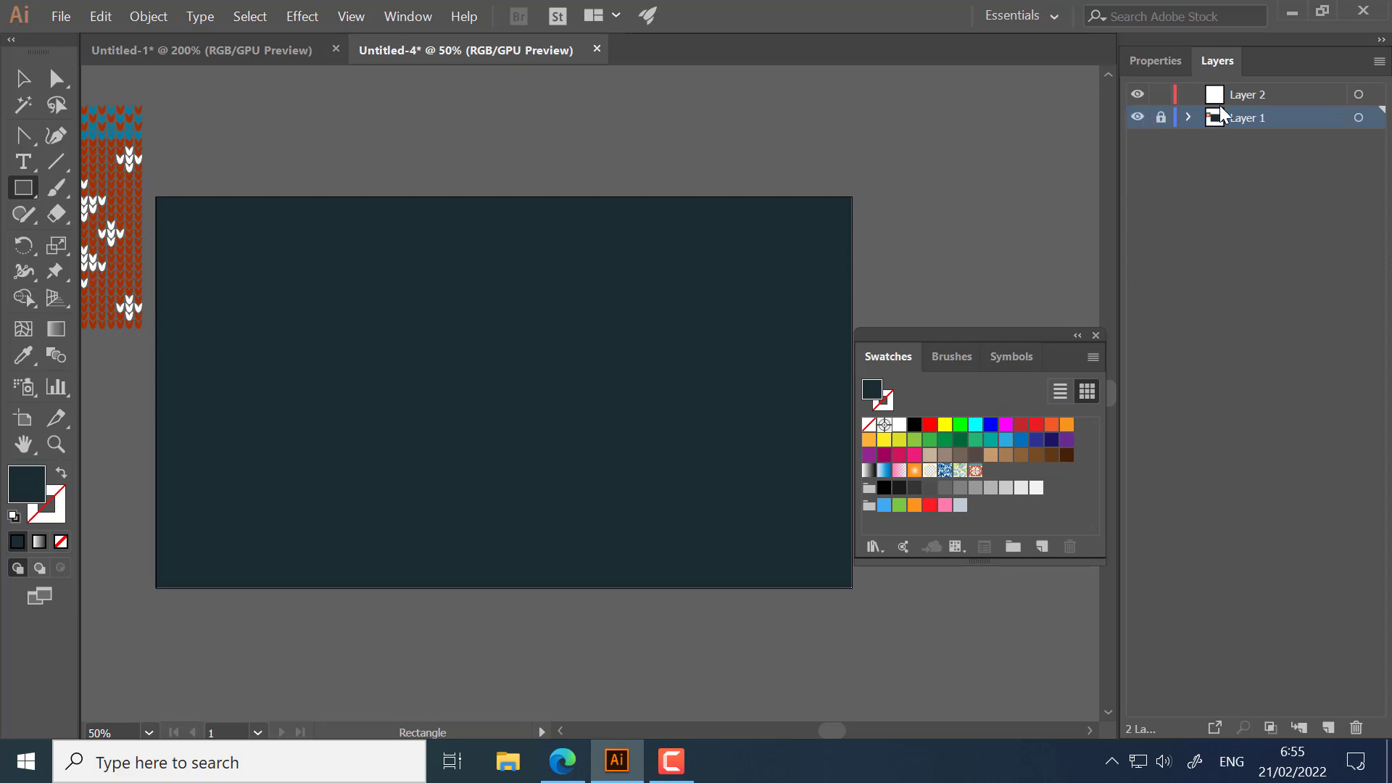
{"action": "left_click", "coordinate": [1287, 100]}
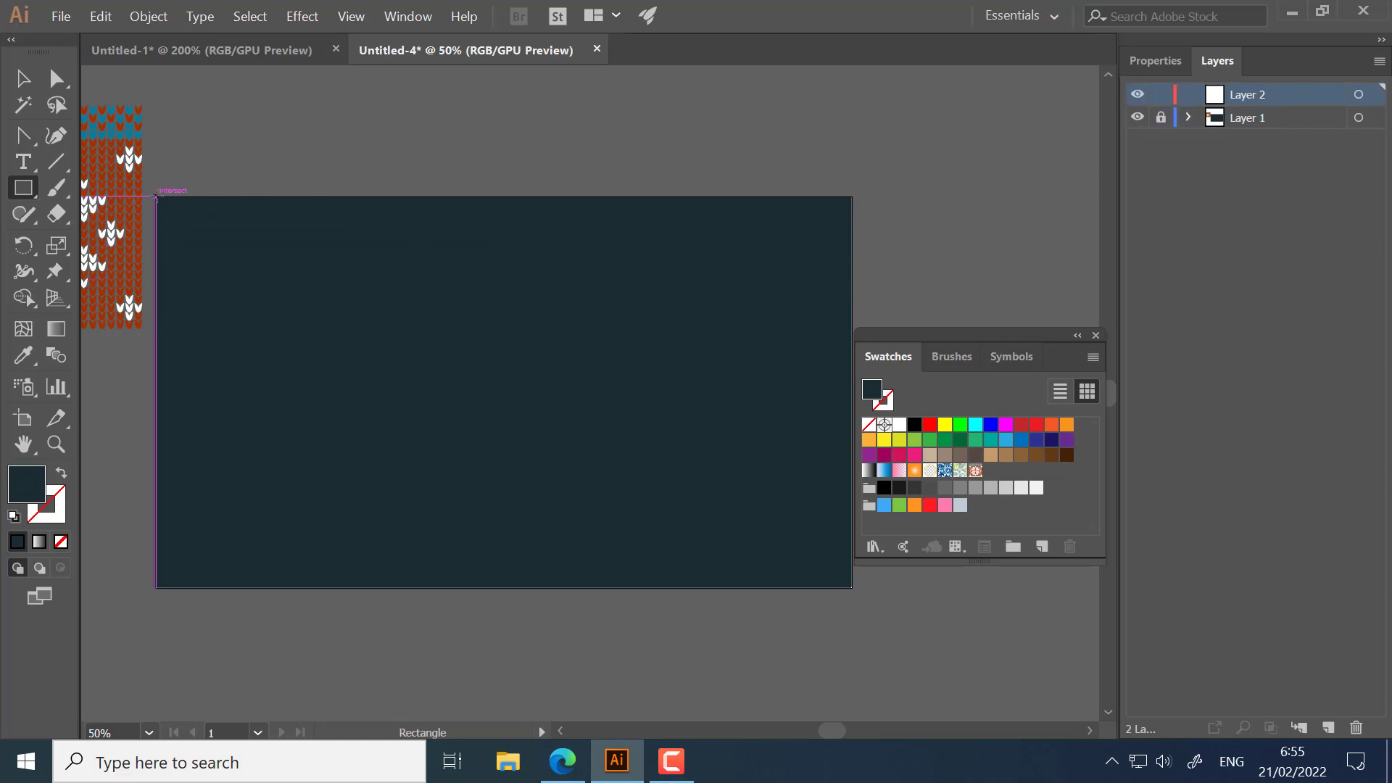
{"action": "left_click_drag", "start_coordinate": [155, 197], "coordinate": [538, 422]}
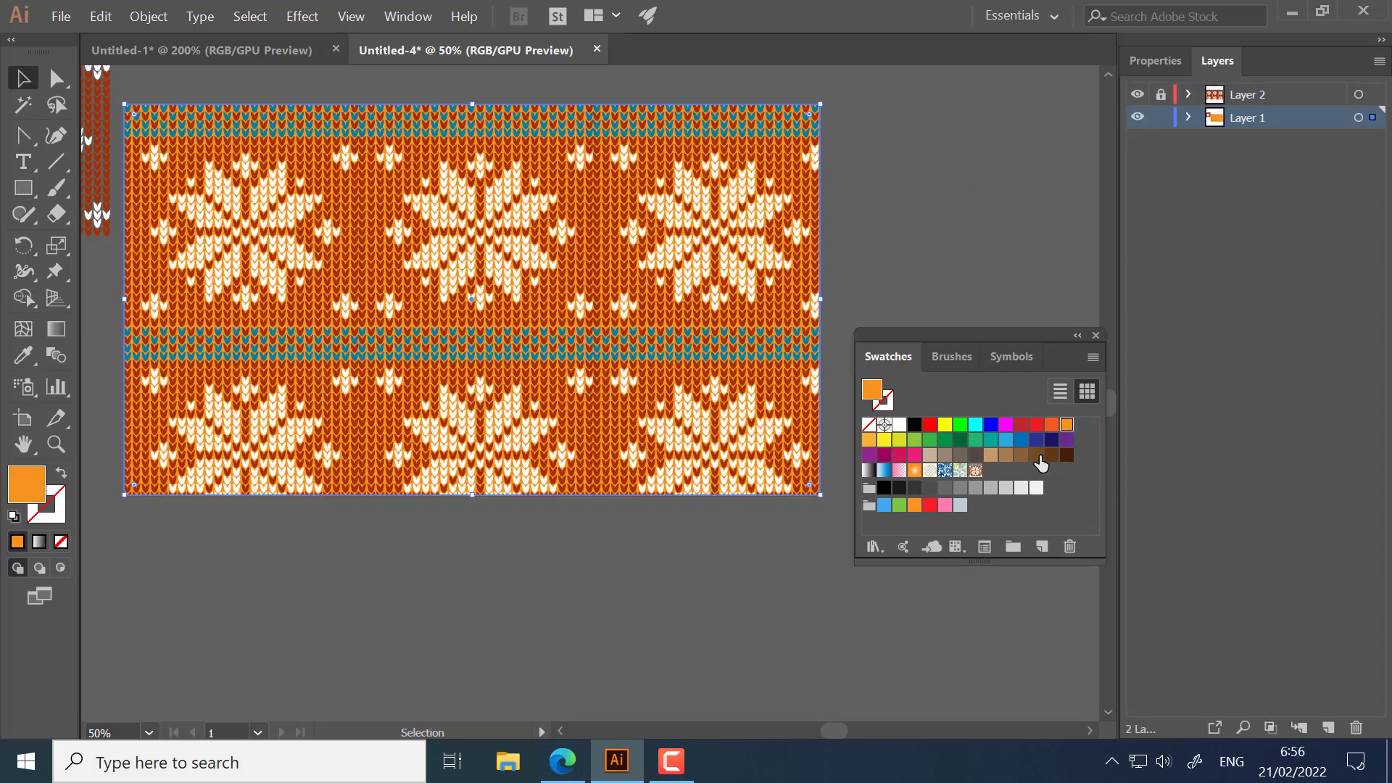
Step: Fill the background rectangle on Layer 1 with a dark brown swatch and deselect
{"action": "left_click", "coordinate": [1037, 455]}
{"action": "left_click", "coordinate": [1052, 455]}
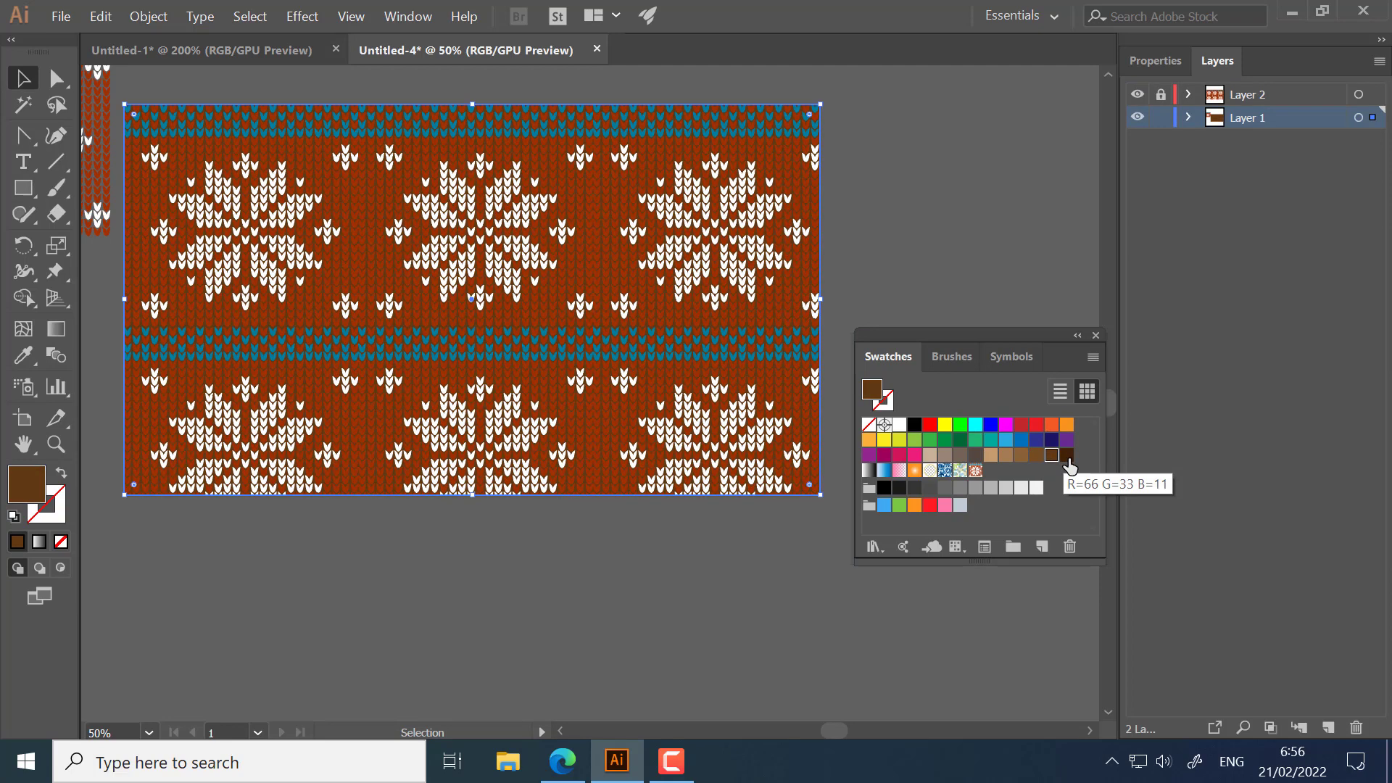
{"action": "left_click", "coordinate": [976, 255]}
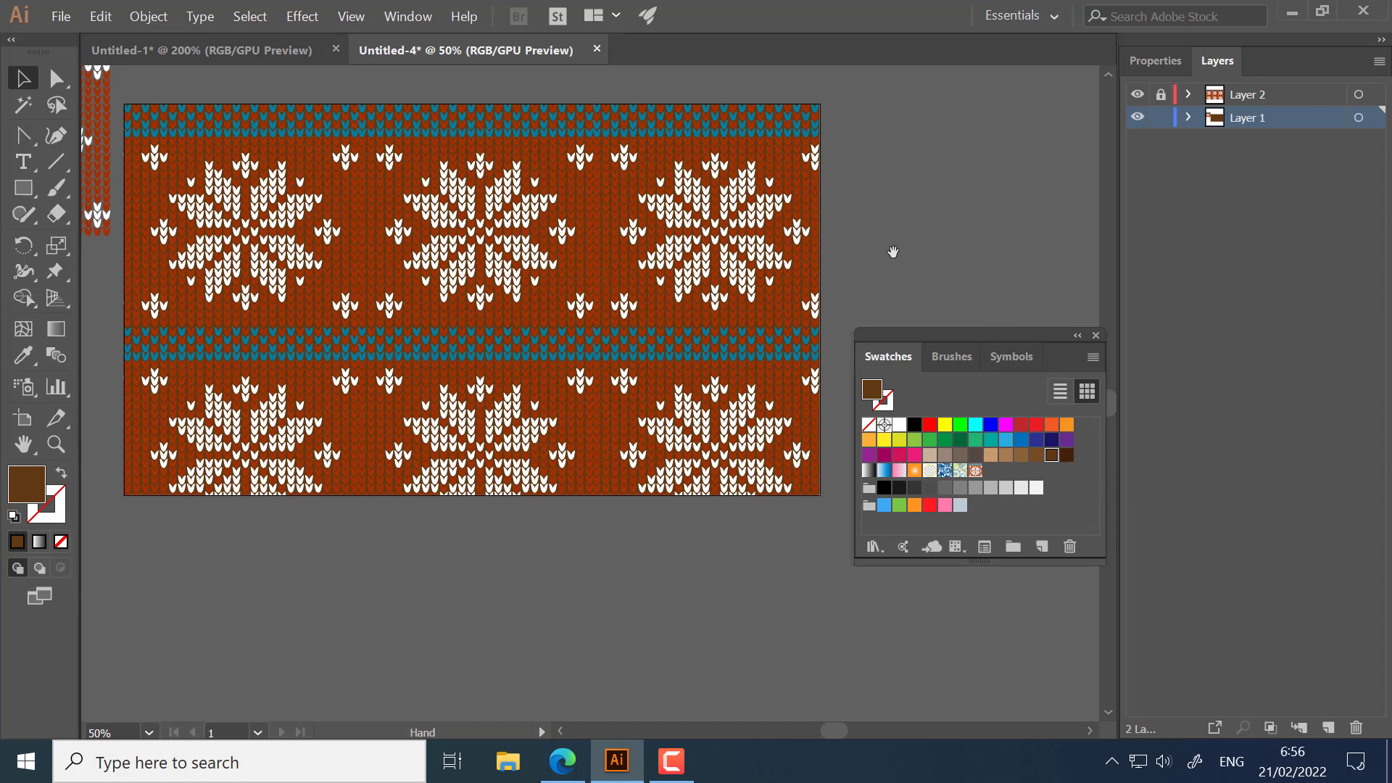
Step: Deselect the background rectangle and leave both Layer 1 and Layer 2 unlocked
{"action": "left_click_drag", "start_coordinate": [893, 252], "coordinate": [889, 263]}
{"action": "left_click", "coordinate": [754, 362]}
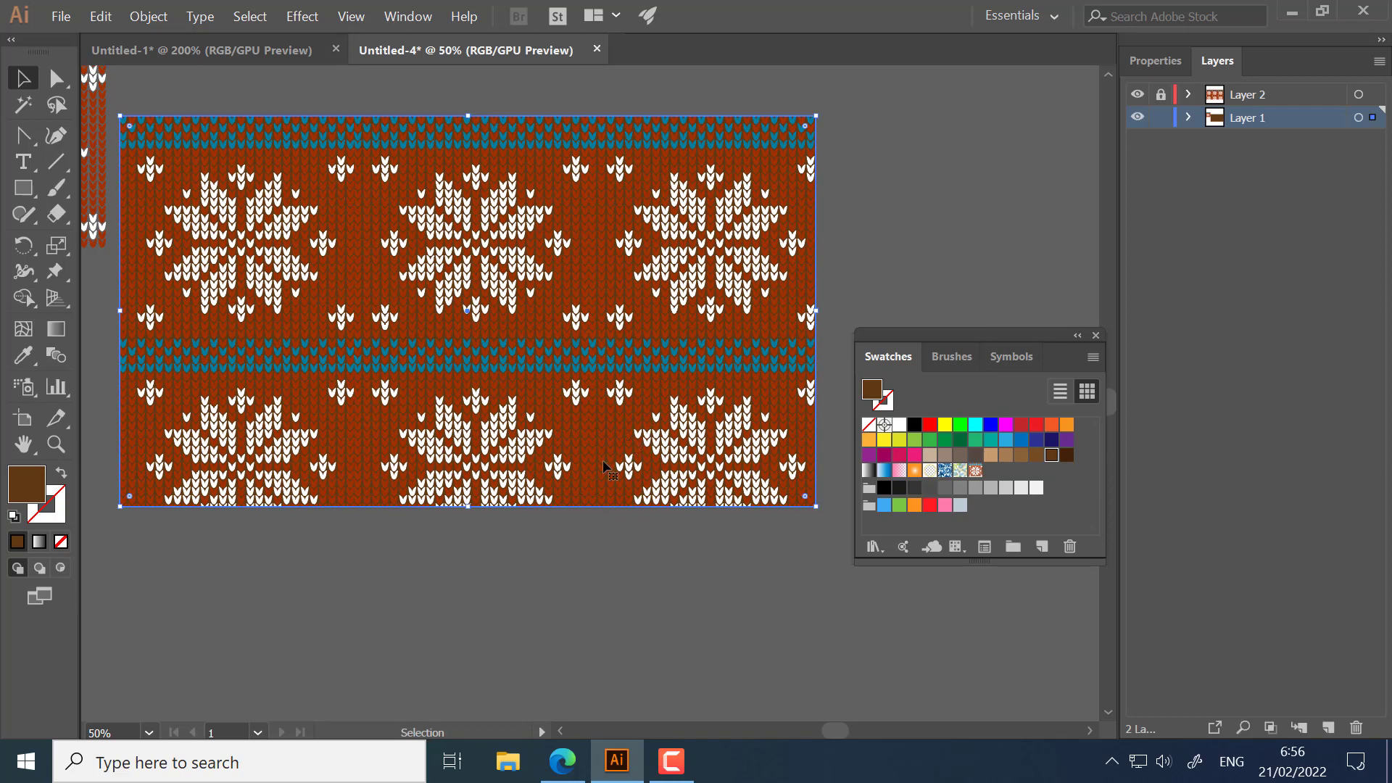
{"action": "left_click", "coordinate": [1161, 119]}
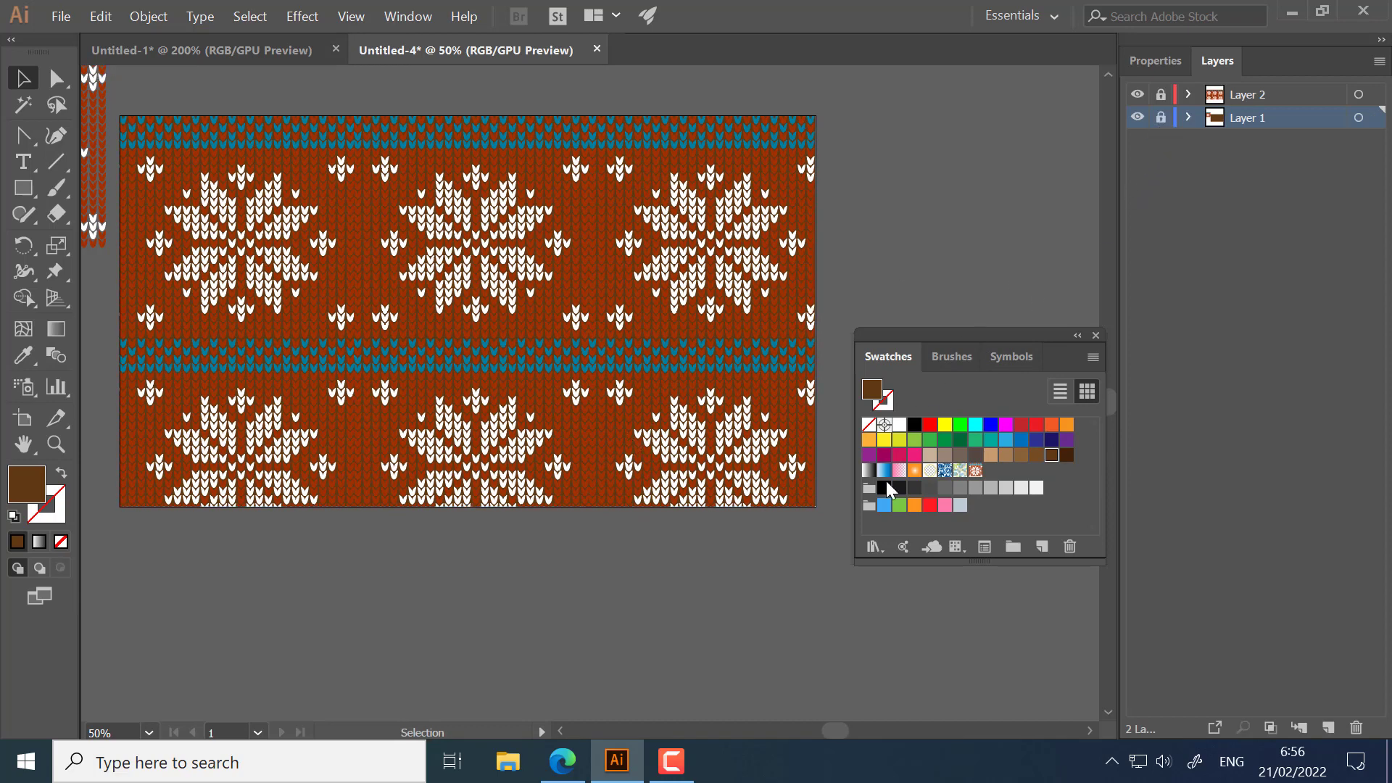
{"action": "left_click", "coordinate": [1161, 117]}
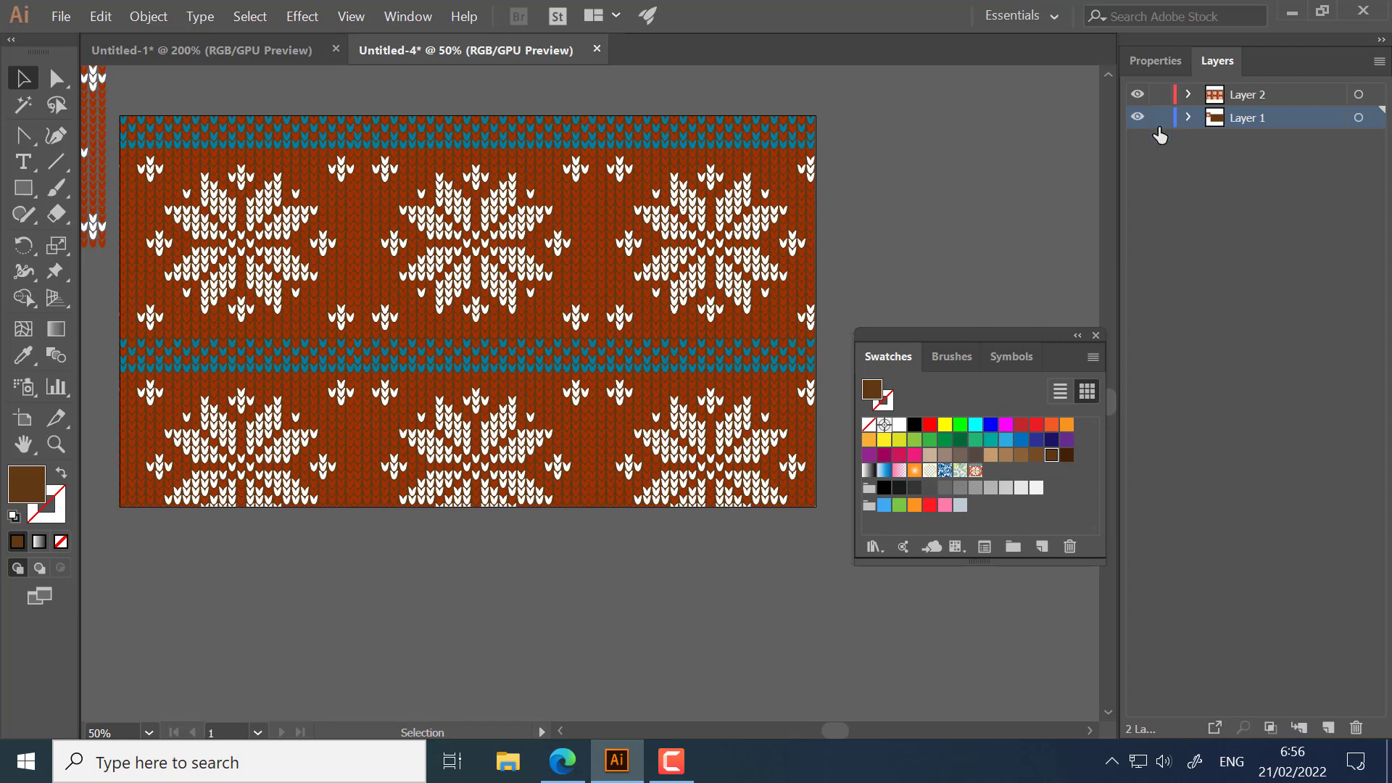